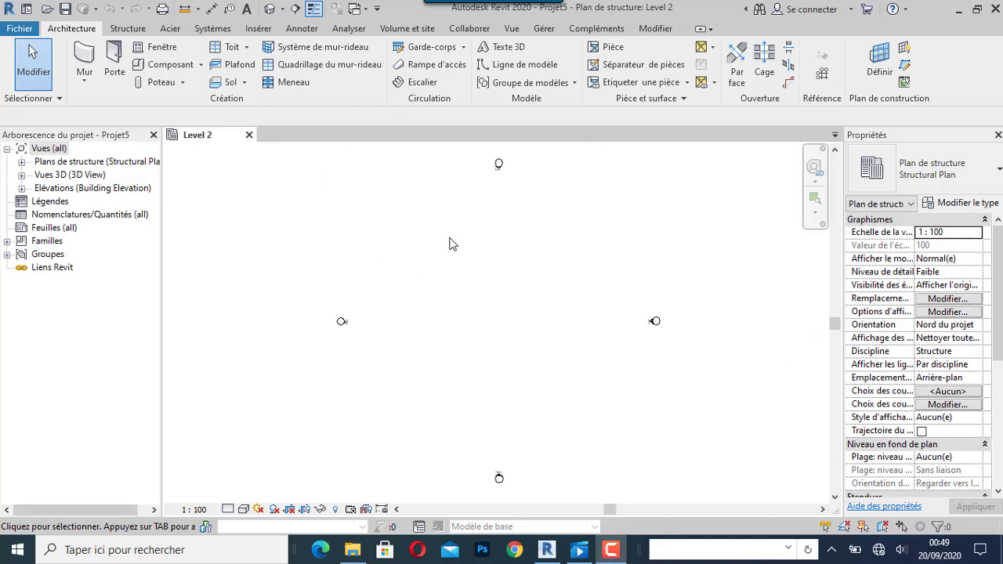
# Switch the ribbon to the Structure tab while keeping the Level 2 structural plan open.
pyautogui.click(521, 65)
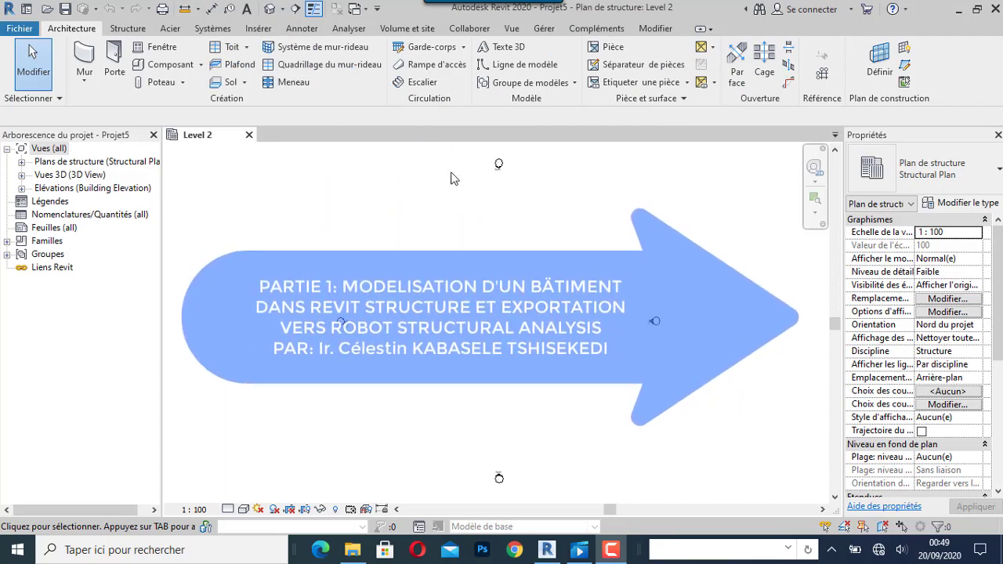
pyautogui.click(134, 32)
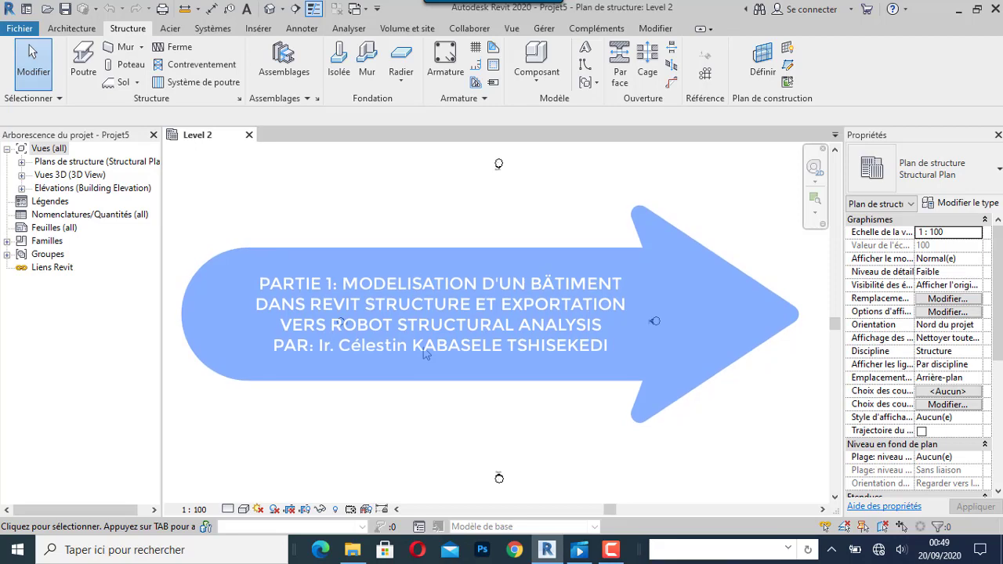
# Draw the first three vertical grid lines, 4000 apart, on Level 2.
pyautogui.click(707, 76)
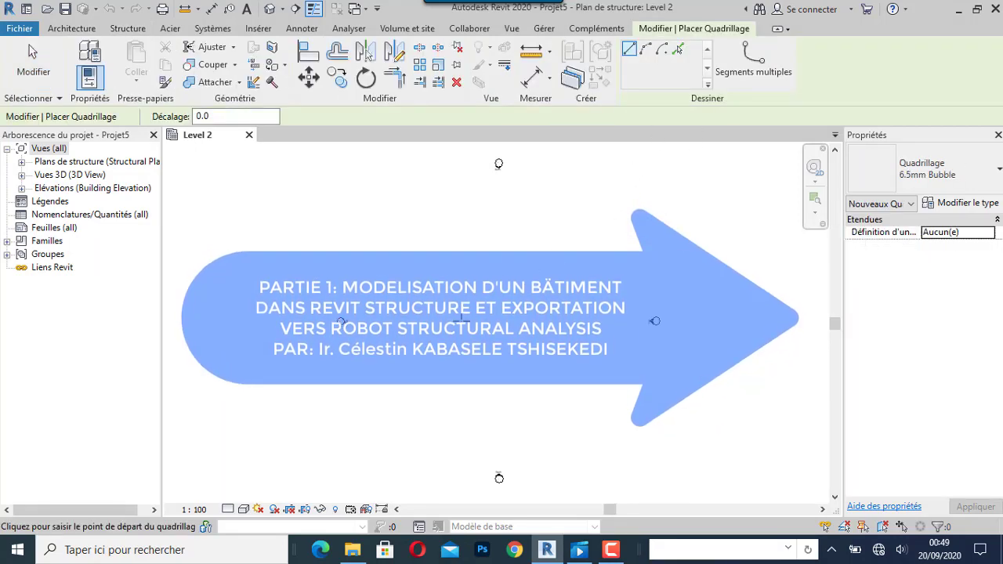
pyautogui.click(389, 212)
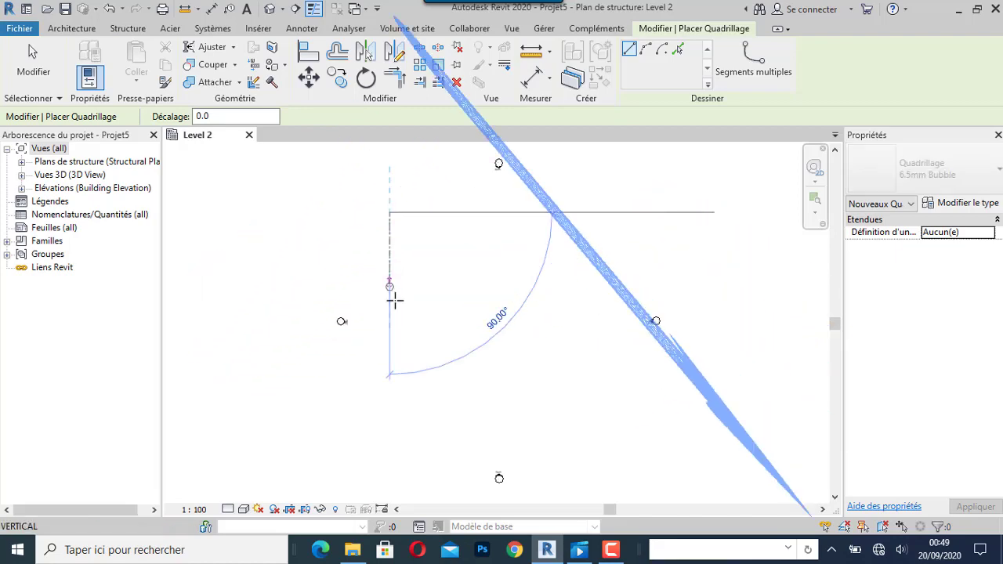
pyautogui.click(395, 435)
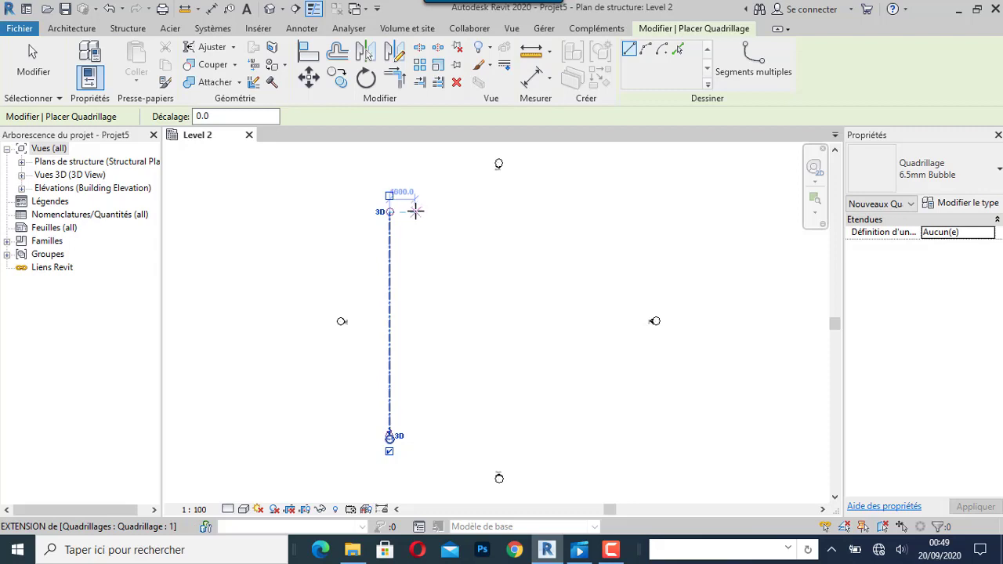
pyautogui.click(415, 212)
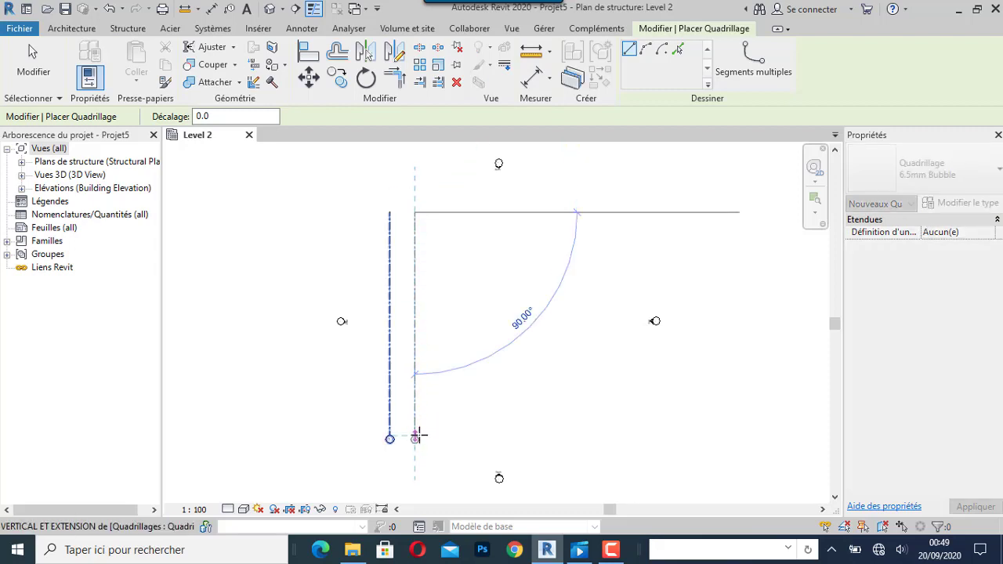
pyautogui.click(415, 437)
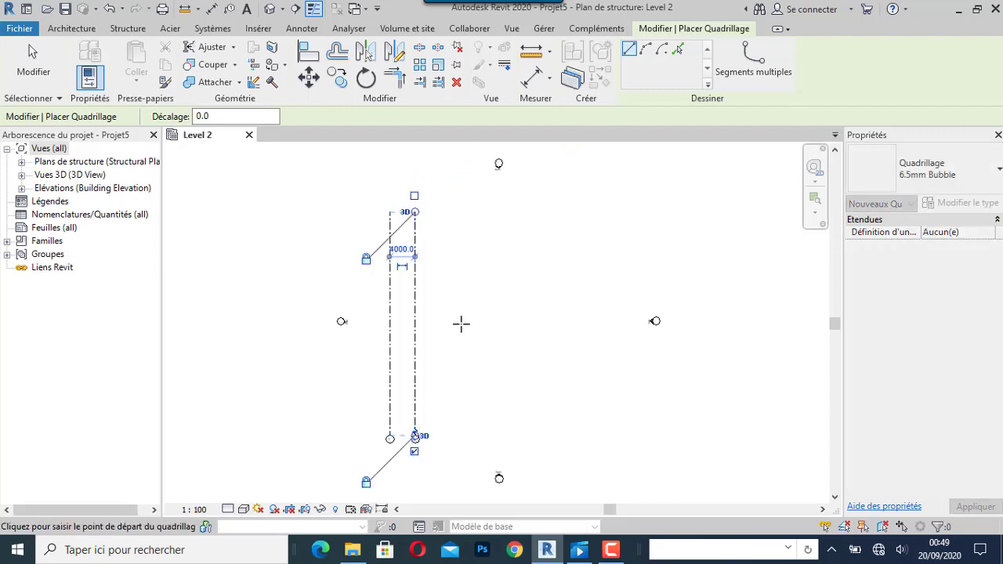
pyautogui.click(440, 212)
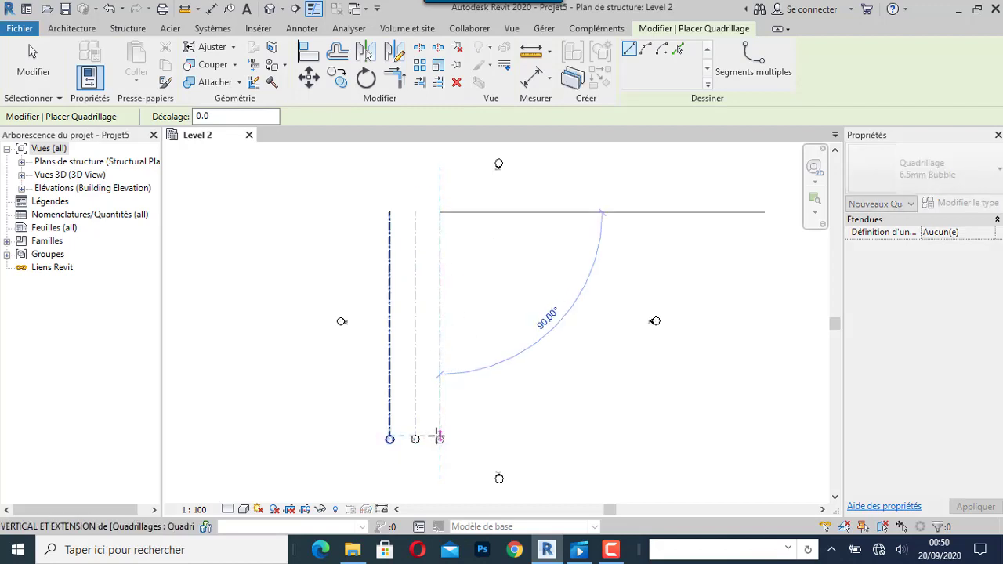
pyautogui.click(440, 436)
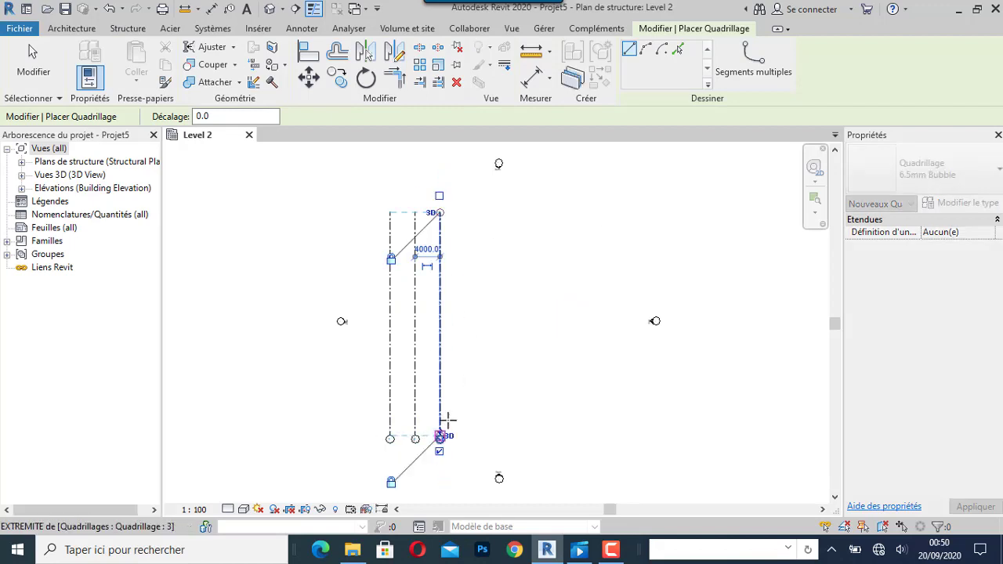
# Add three more vertical grid lines and one horizontal grid line across their lower ends.
pyautogui.click(467, 213)
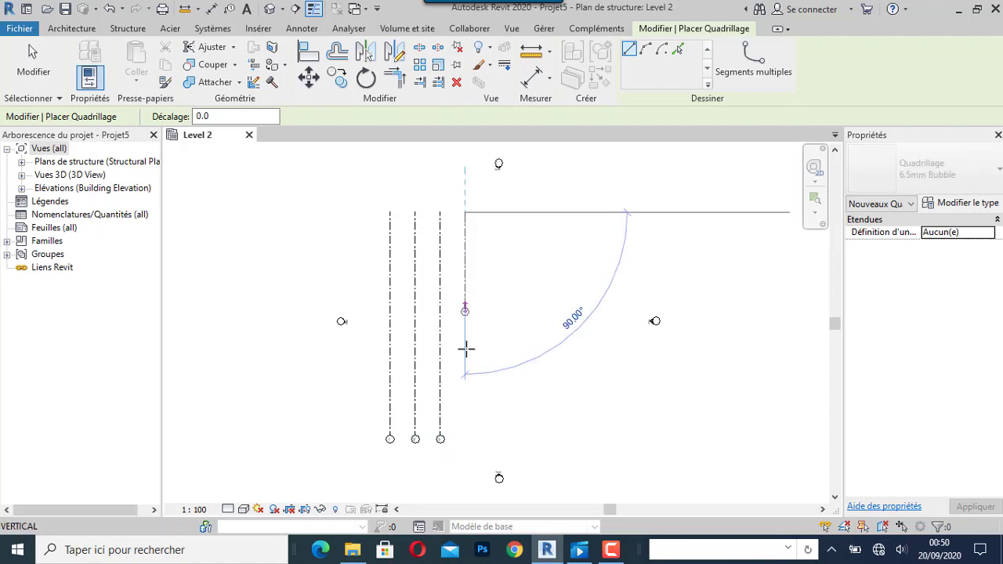
pyautogui.click(466, 437)
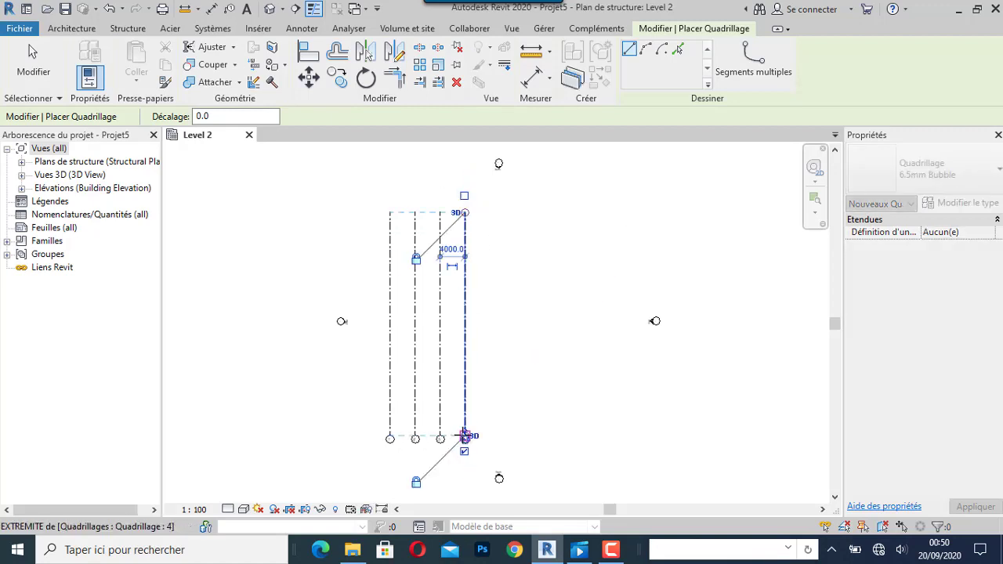
pyautogui.click(490, 213)
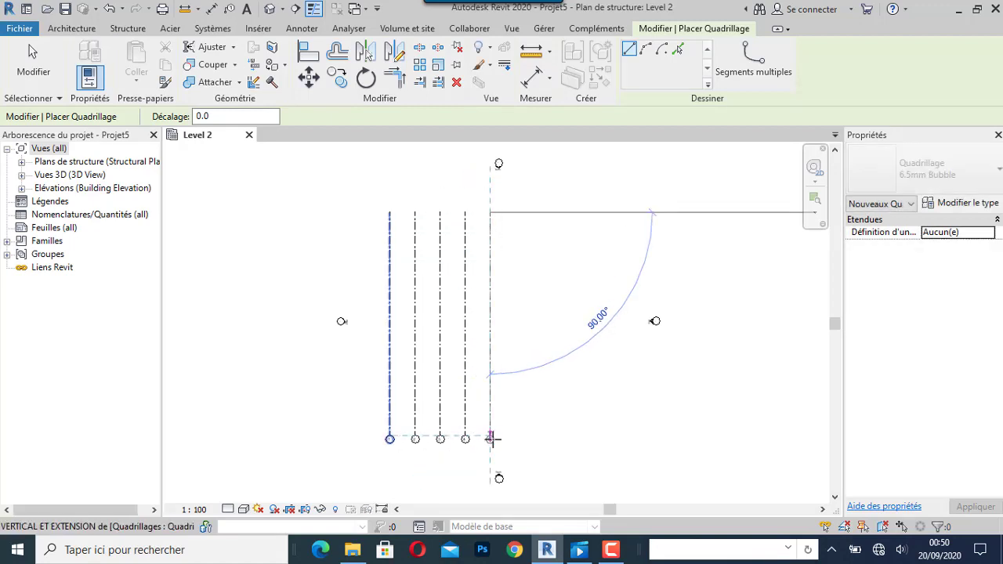
pyautogui.click(491, 436)
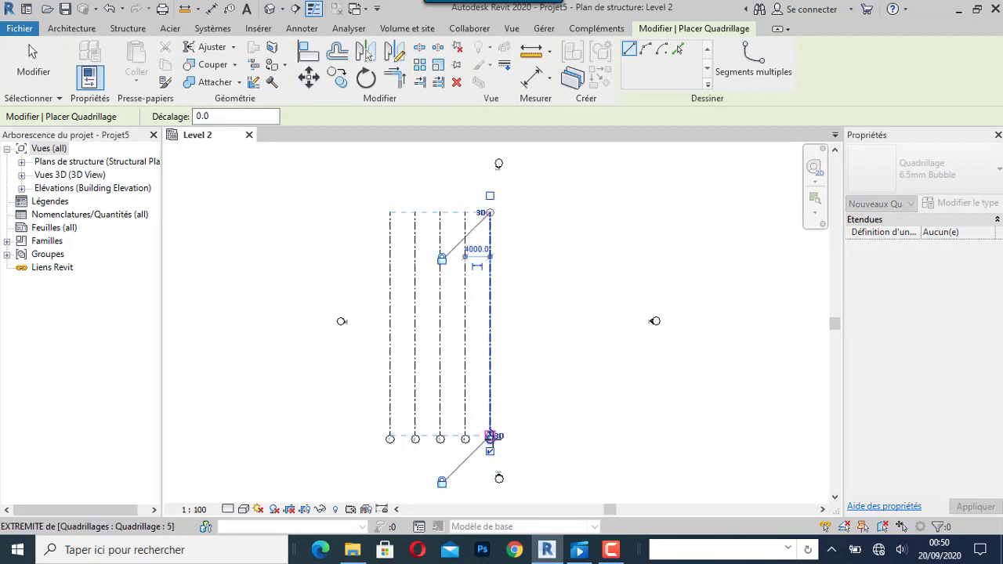
pyautogui.click(517, 213)
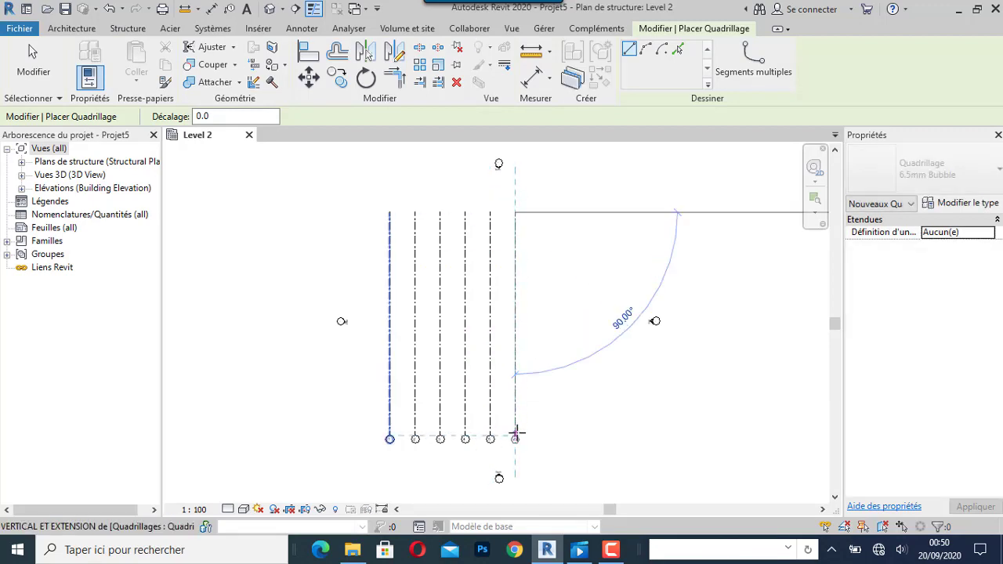
pyautogui.click(515, 435)
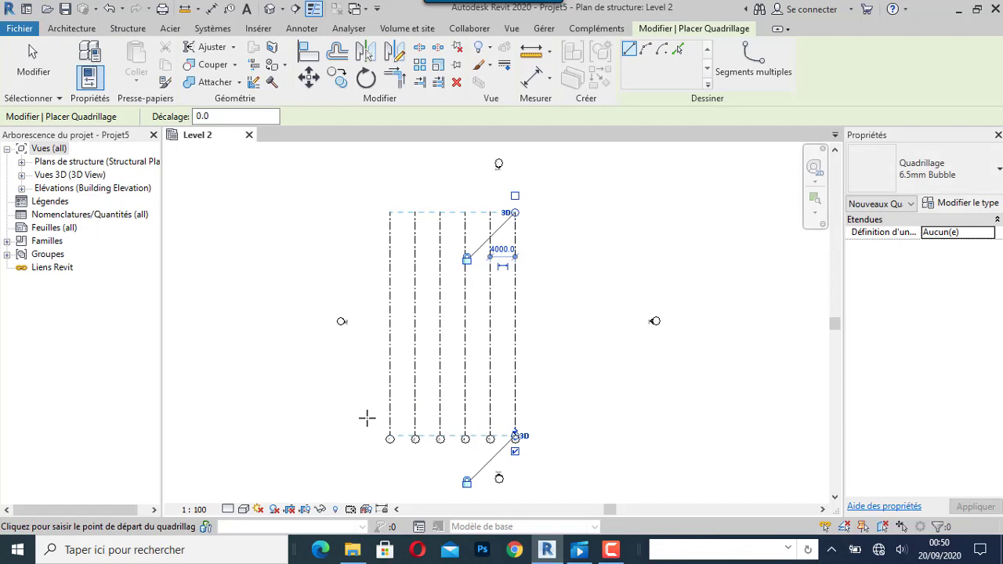
pyautogui.click(323, 418)
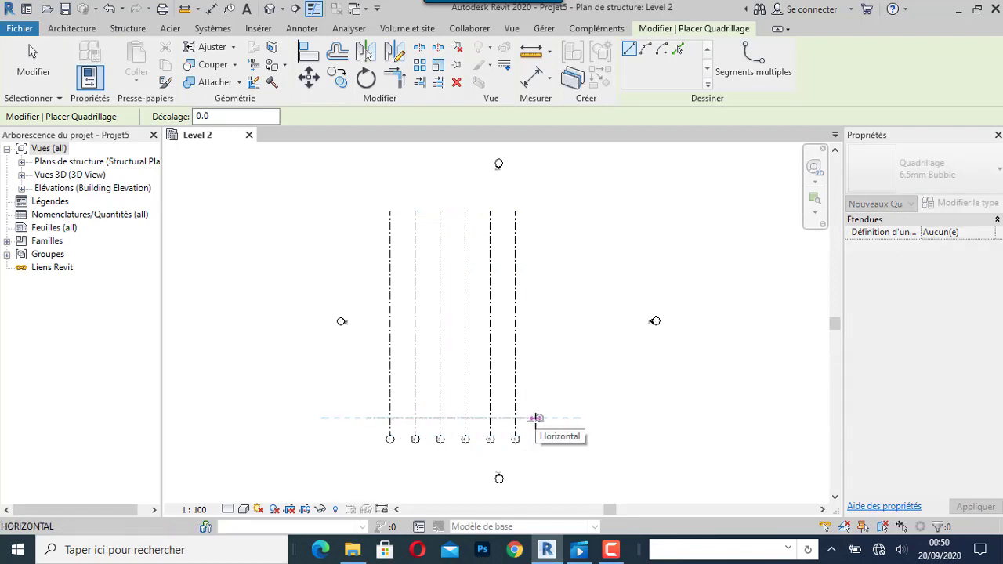
pyautogui.click(535, 418)
# Rename the horizontal grid line 7 to A.
pyautogui.click(32, 51)
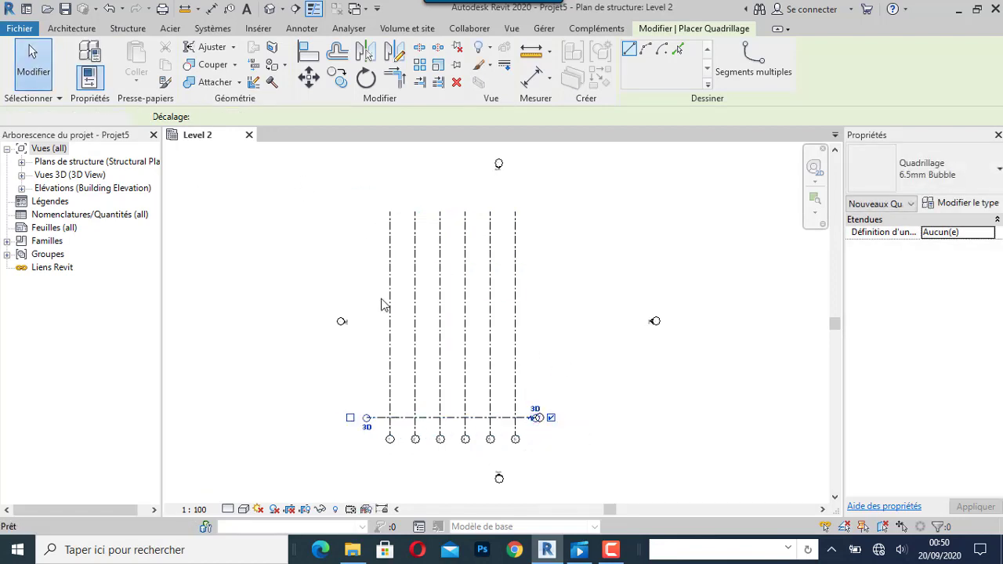
pyautogui.scroll(3, 539, 417)
pyautogui.click(552, 437)
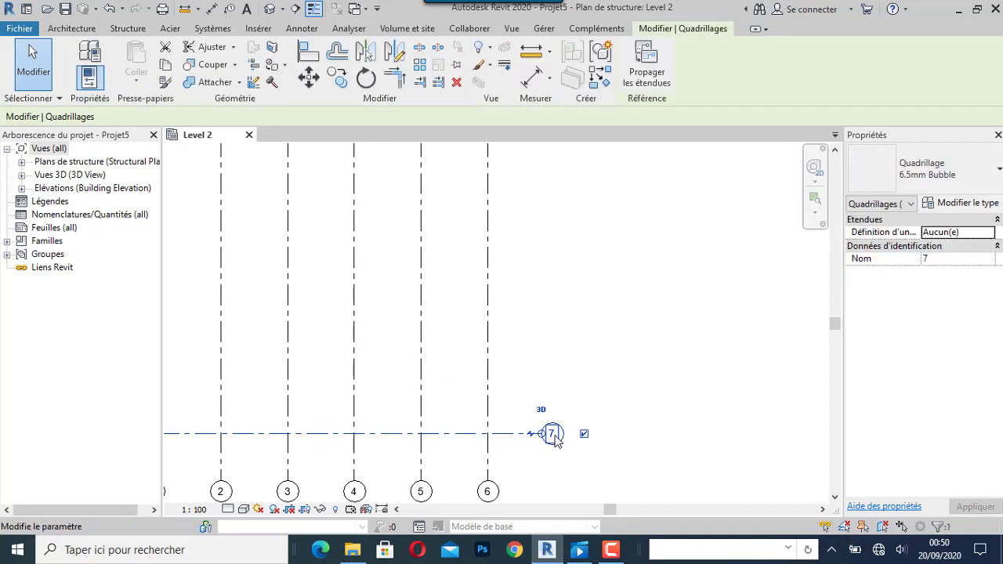
pyautogui.click(554, 435)
pyautogui.write('A')
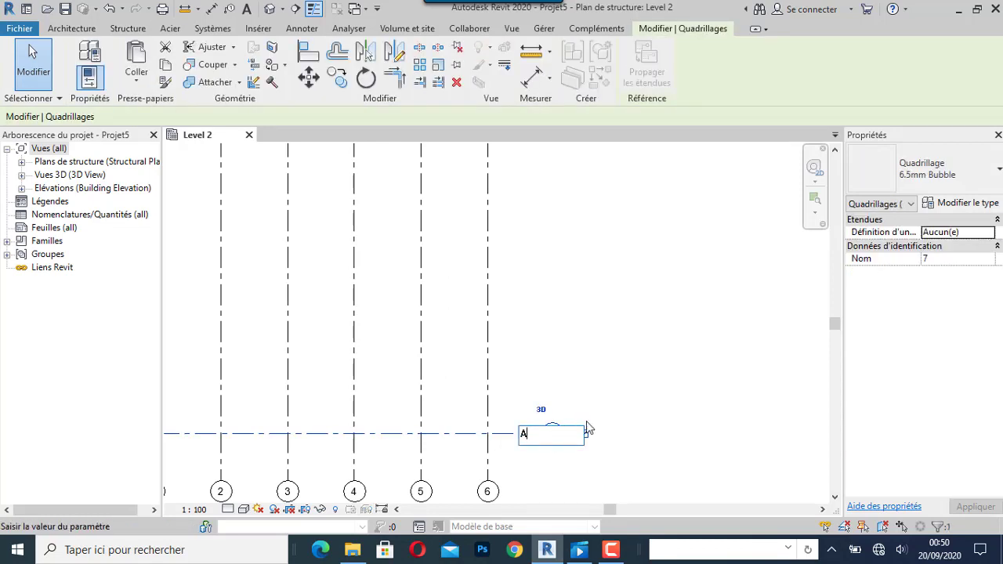
pyautogui.press('Return')
pyautogui.scroll(-3, 639, 421)
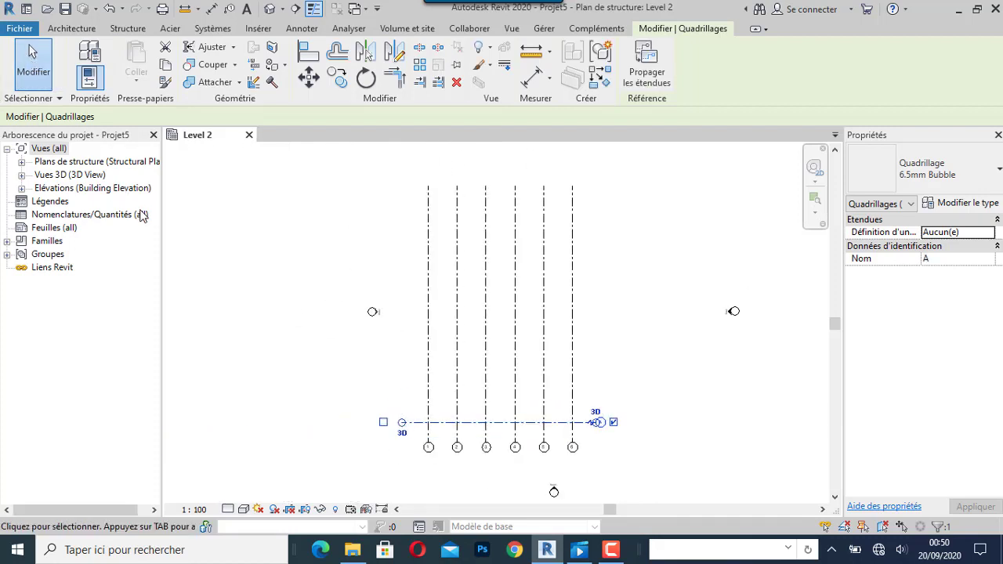
pyautogui.press('Escape')
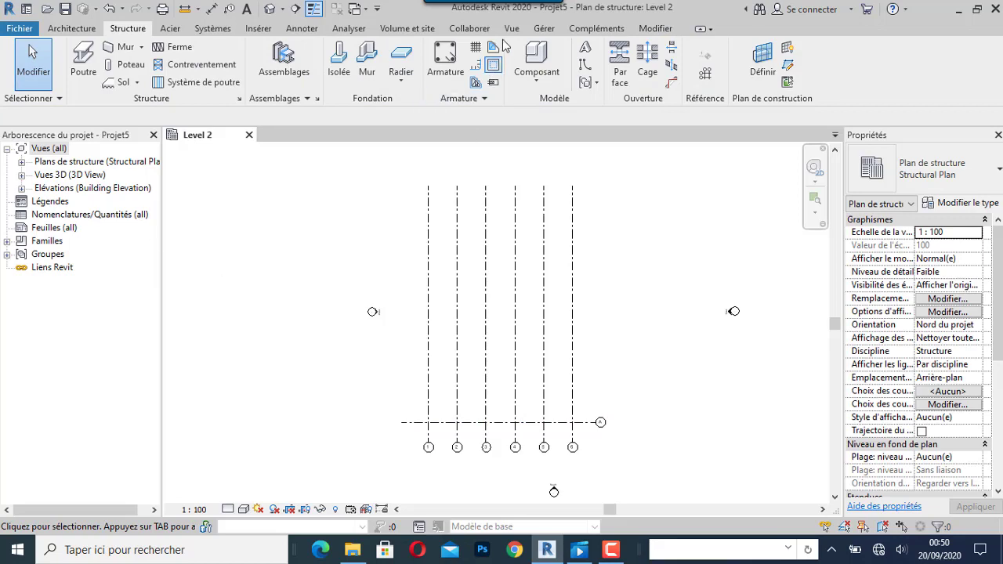
# Draw five more horizontal grid lines above A, 4000 apart, labelled B to F.
pyautogui.click(705, 76)
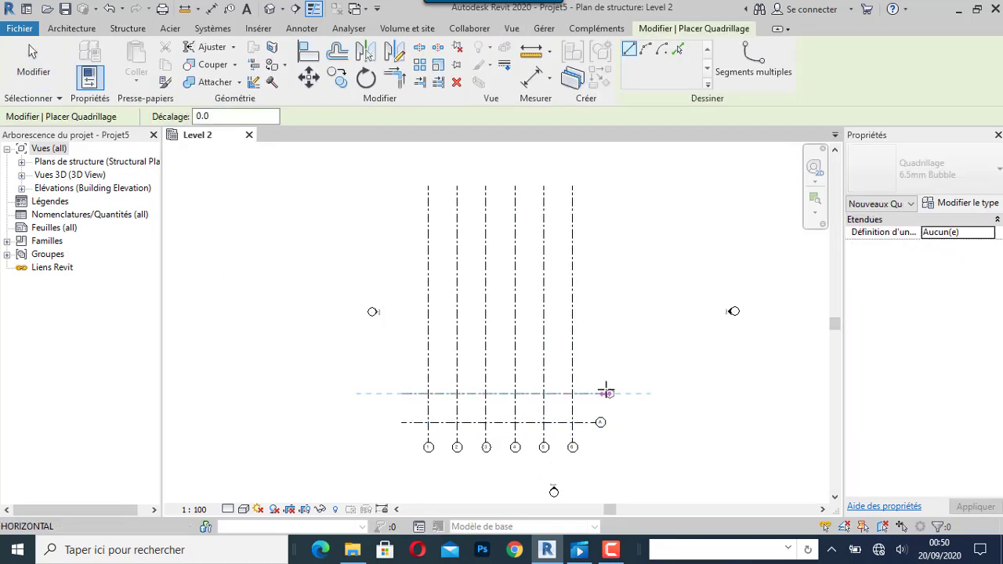
pyautogui.click(598, 392)
pyautogui.click(397, 369)
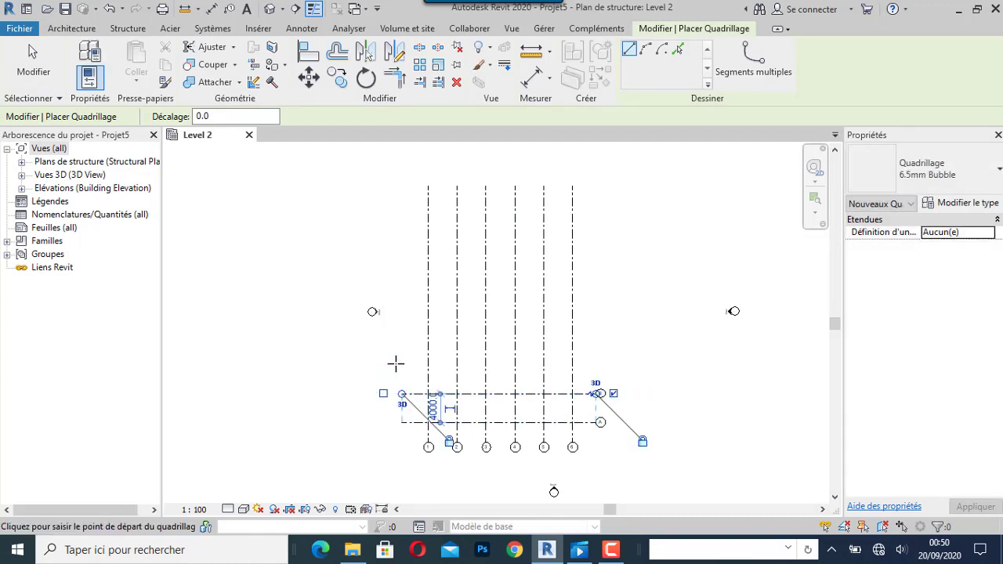
pyautogui.click(595, 363)
pyautogui.click(401, 364)
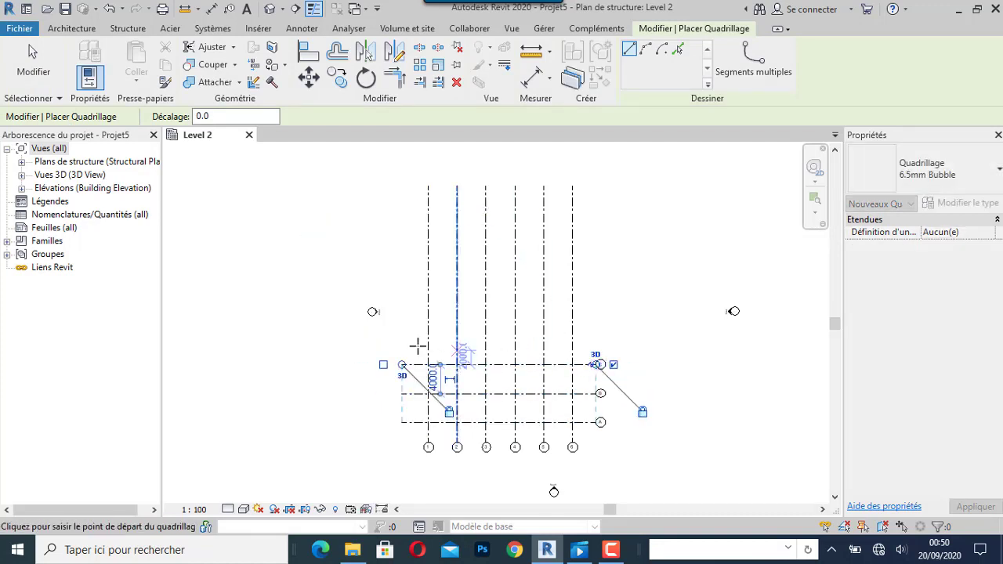
pyautogui.click(401, 335)
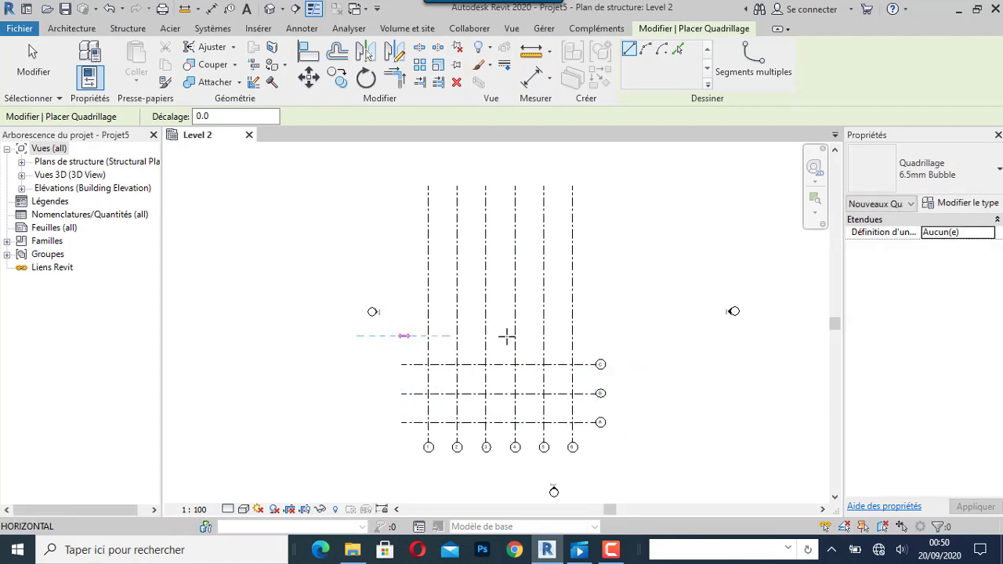
pyautogui.click(599, 336)
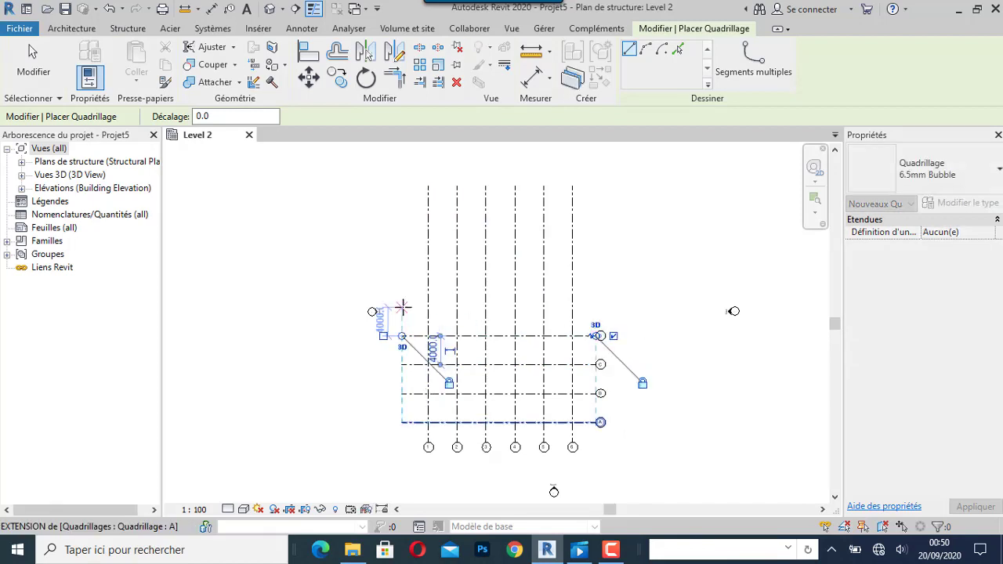
pyautogui.click(596, 308)
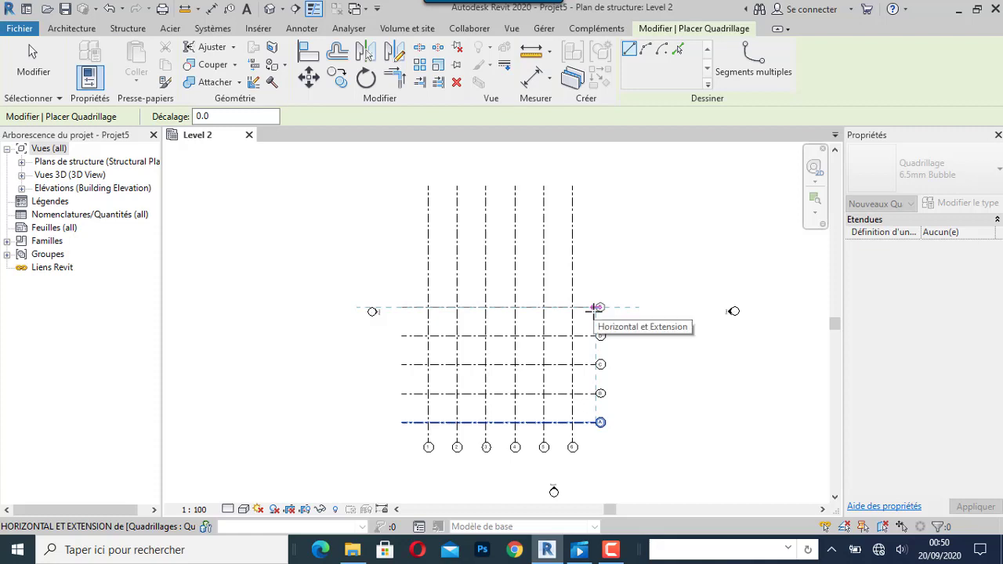
pyautogui.click(401, 307)
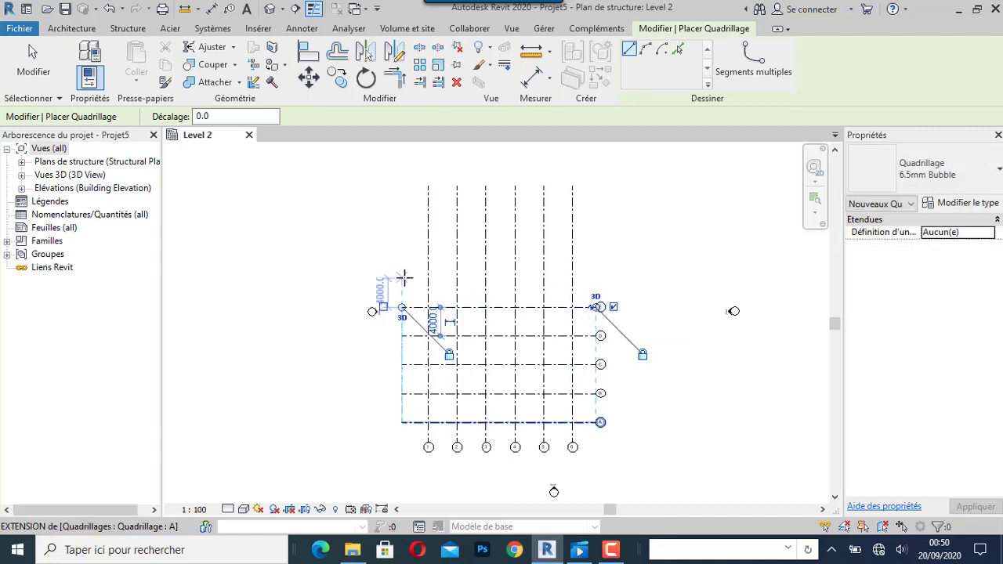
pyautogui.click(401, 278)
pyautogui.click(596, 279)
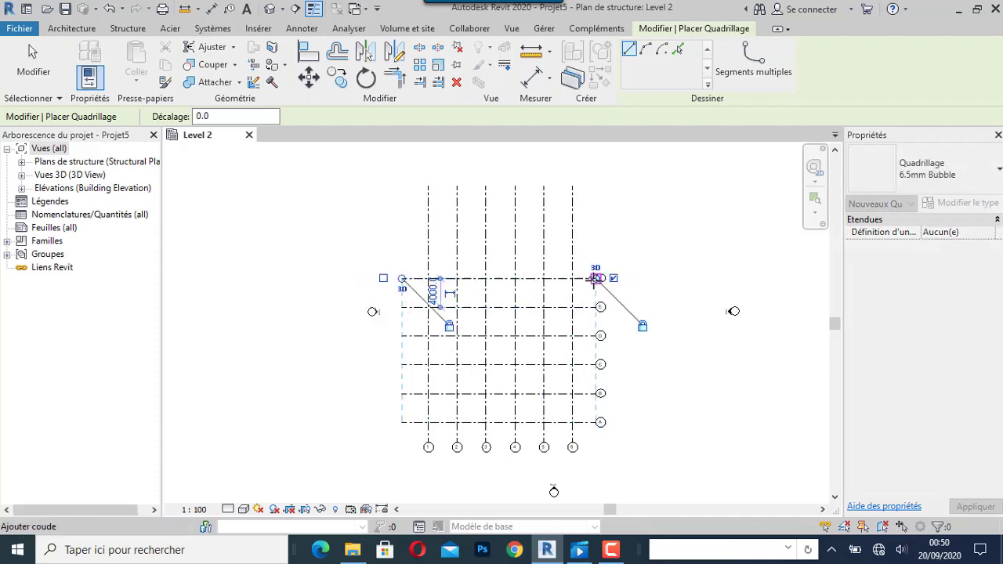
pyautogui.scroll(3, 604, 410)
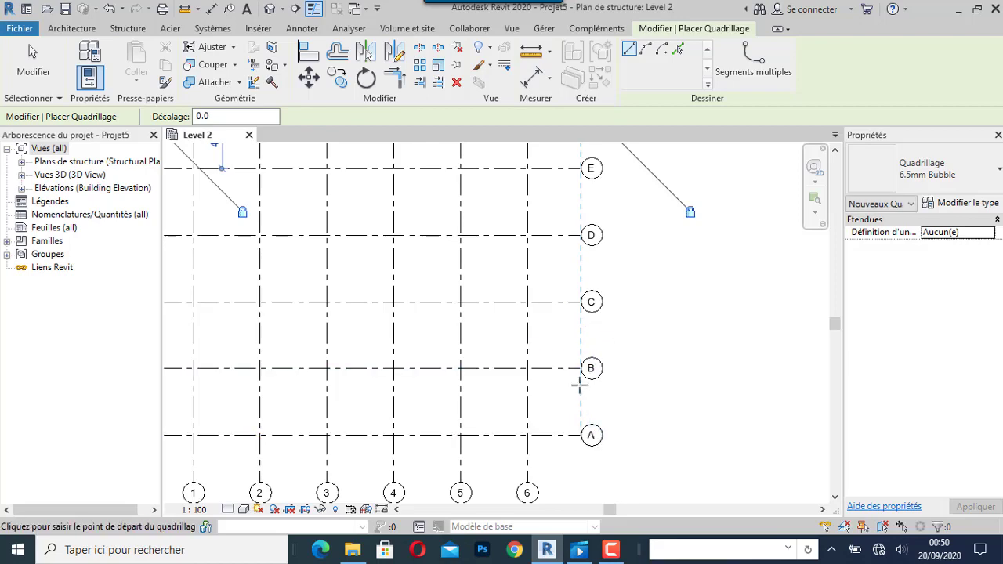
pyautogui.scroll(-2, 616, 405)
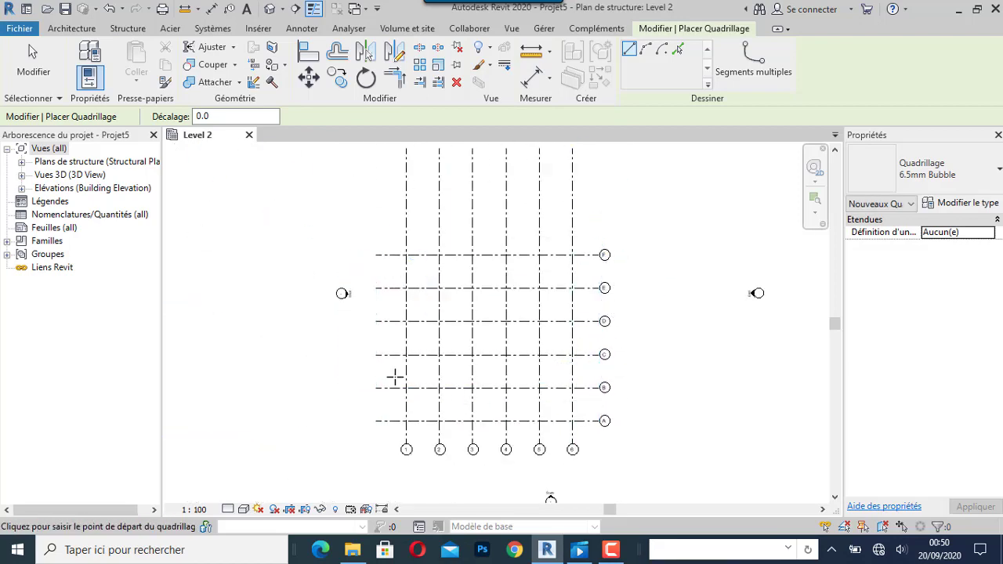
pyautogui.scroll(-1, 383, 369)
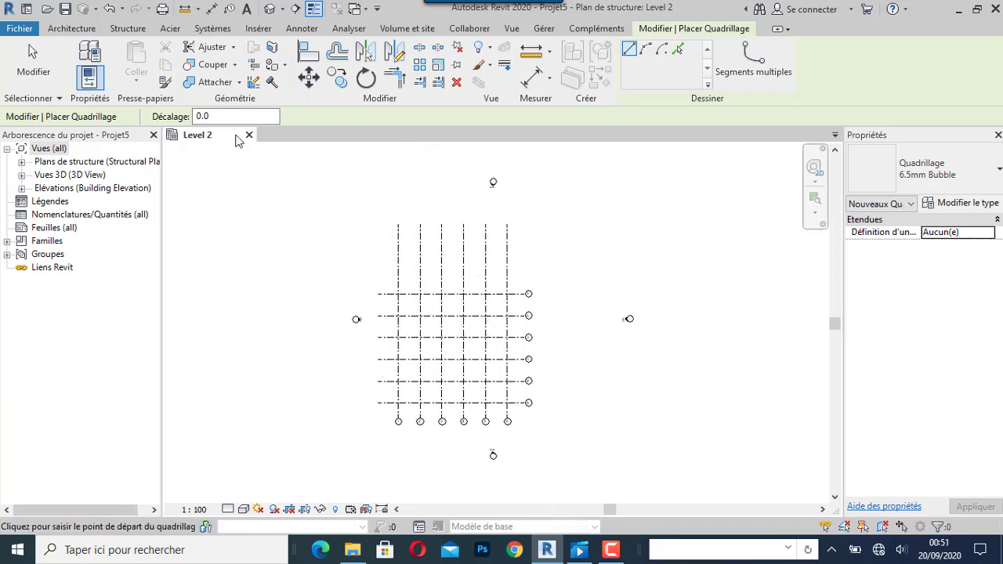
pyautogui.click(33, 65)
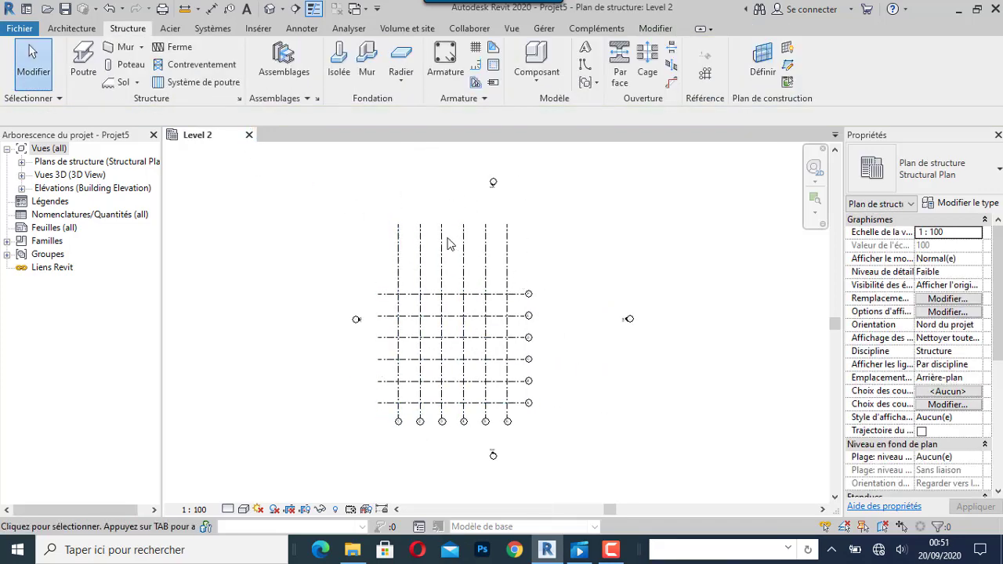
# Drag grid 1's top end down so the vertical grids stop just above grid F.
pyautogui.scroll(3, 448, 242)
pyautogui.click(346, 220)
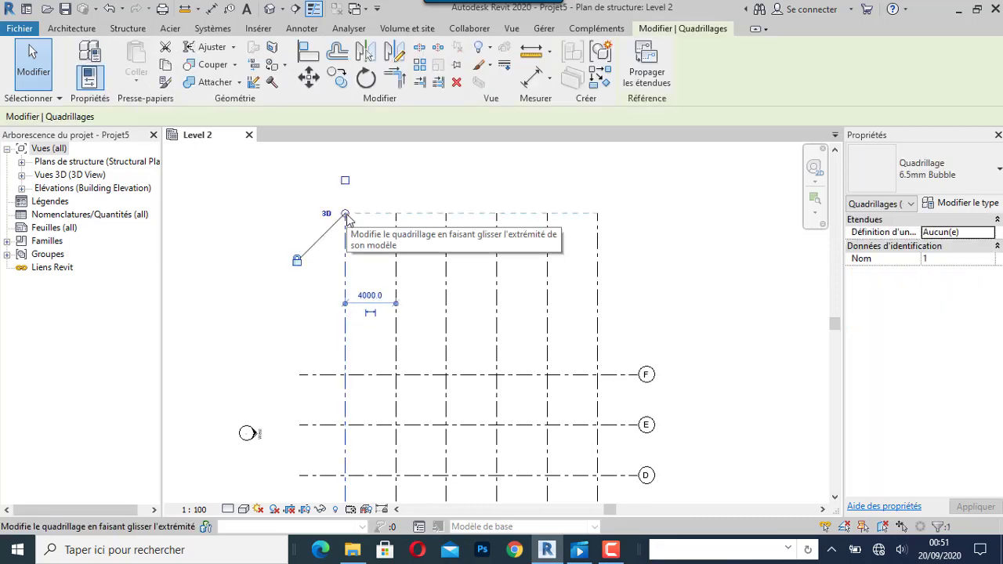
pyautogui.moveTo(348, 219); pyautogui.dragTo(345, 332)
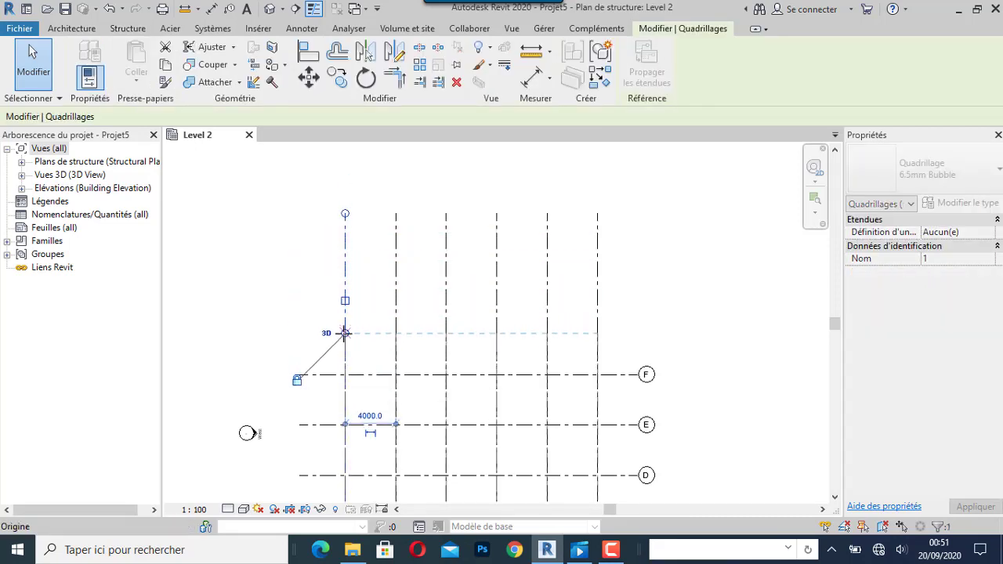
pyautogui.scroll(-3, 506, 247)
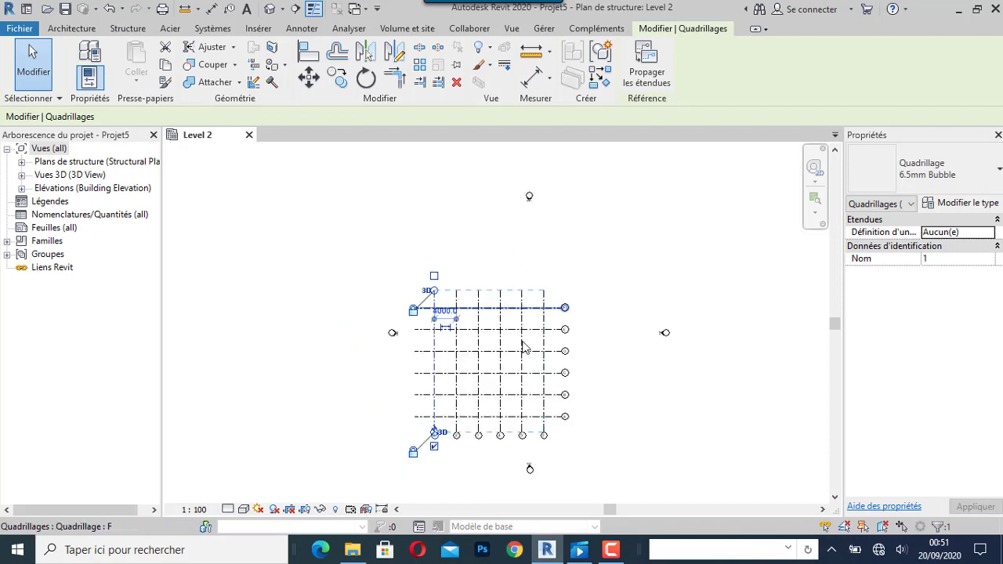
pyautogui.click(329, 371)
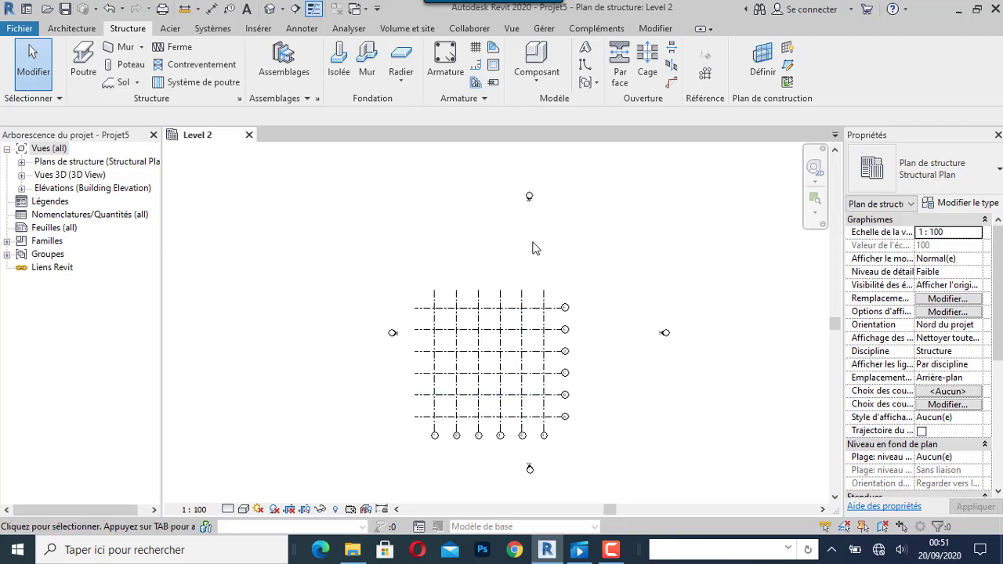
pyautogui.click(22, 188)
# In the East elevation, extend the level lines' left ends past grid A.
pyautogui.doubleClick(61, 203)
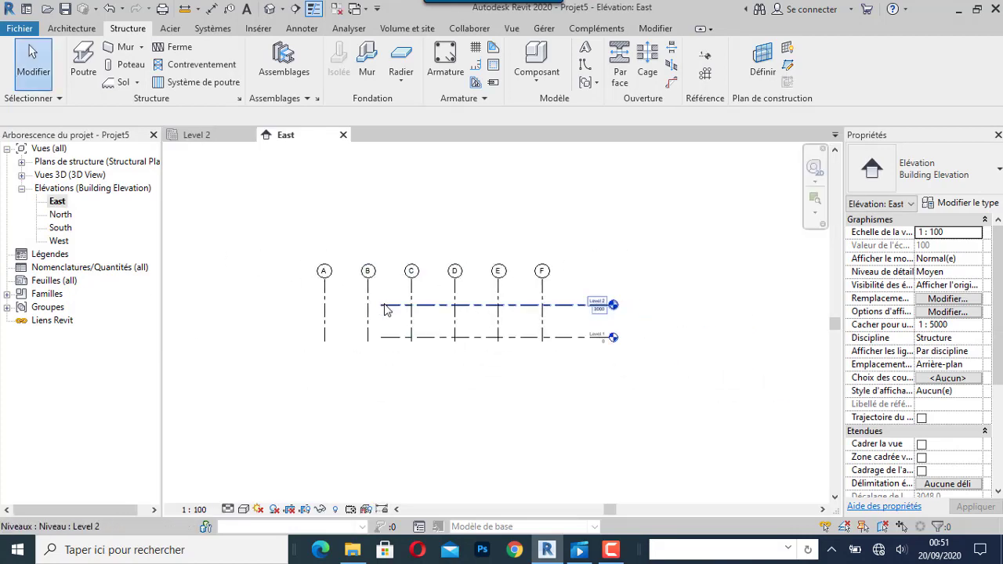
pyautogui.click(383, 305)
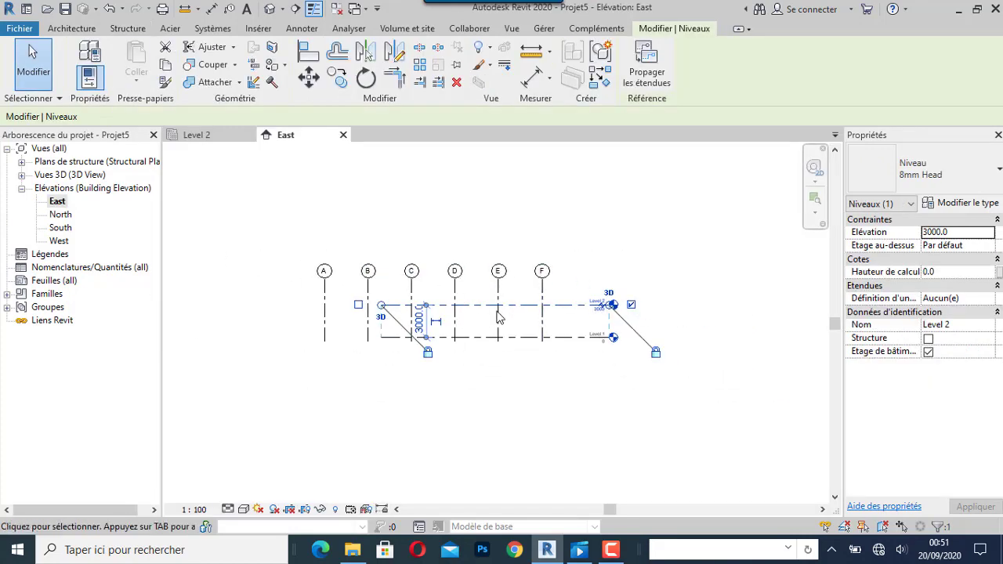
pyautogui.moveTo(381, 306); pyautogui.dragTo(262, 305)
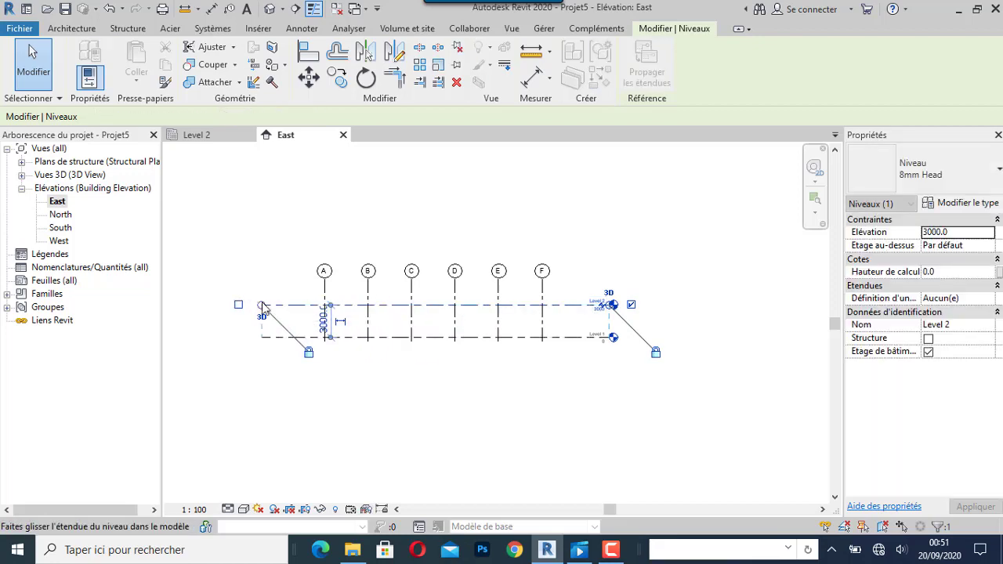
pyautogui.click(546, 429)
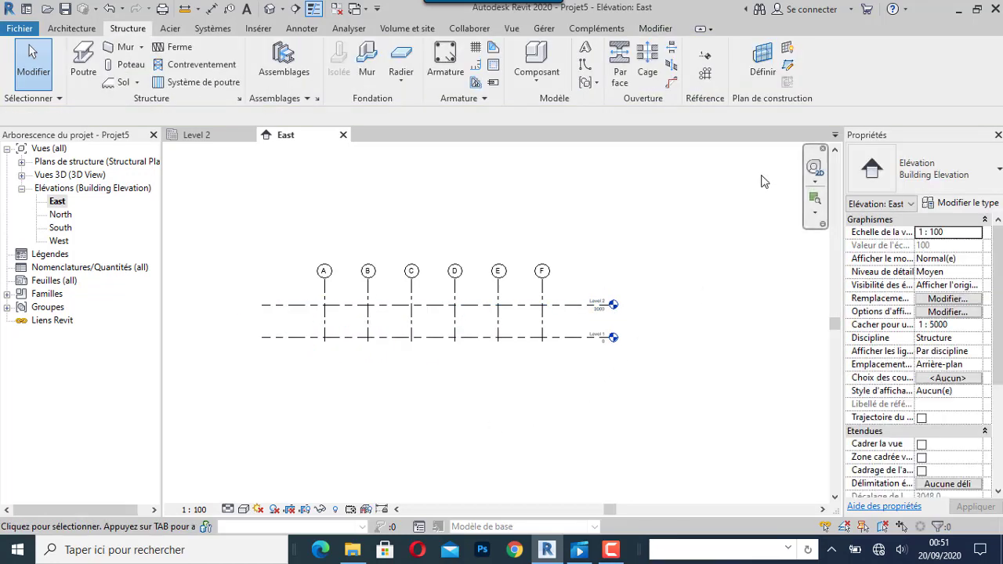
# Draw Level 3 at -1000 below Level 1, aligned with the other level heads.
pyautogui.click(704, 61)
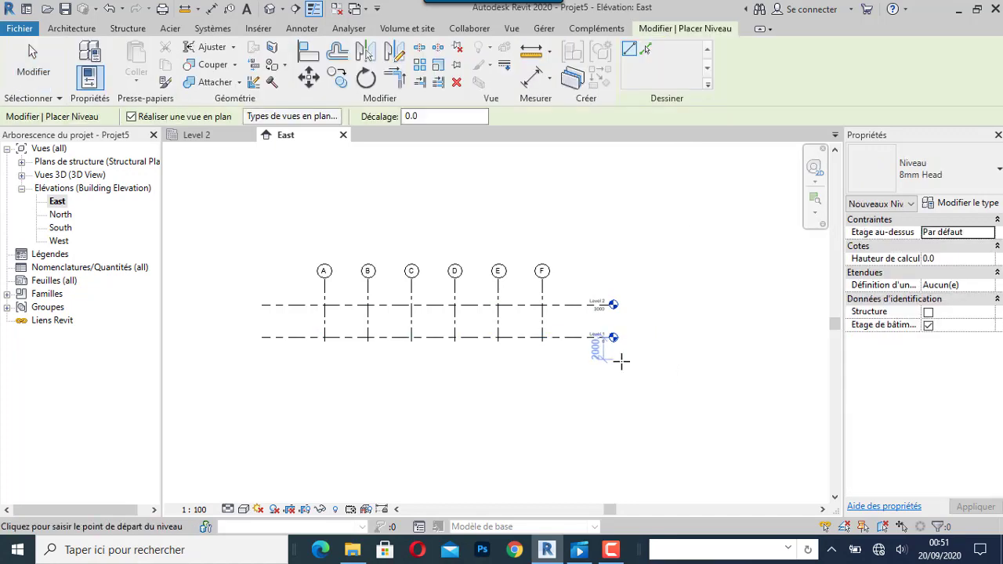
pyautogui.scroll(4, 619, 356)
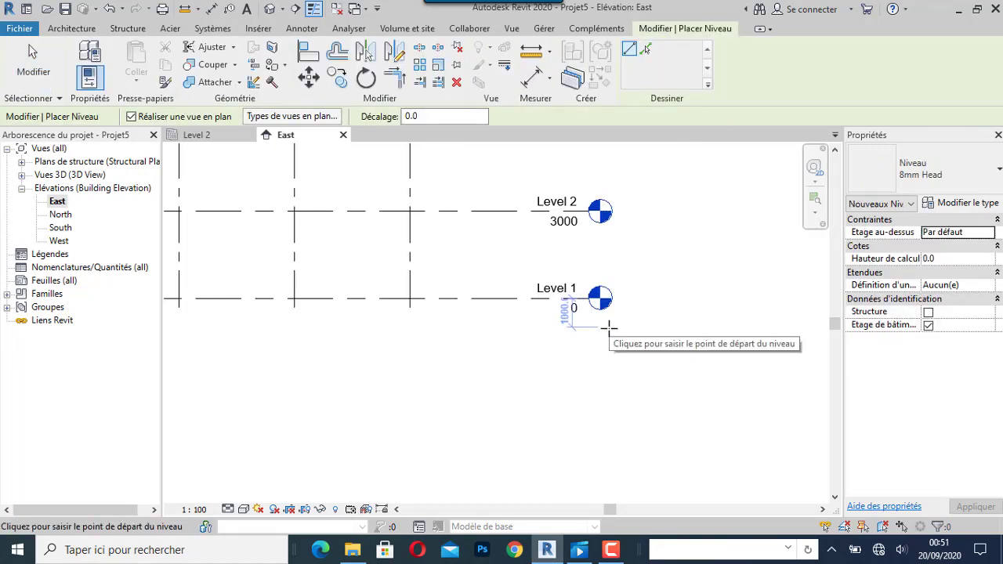
pyautogui.scroll(-1, 716, 356)
pyautogui.scroll(-3, 735, 358)
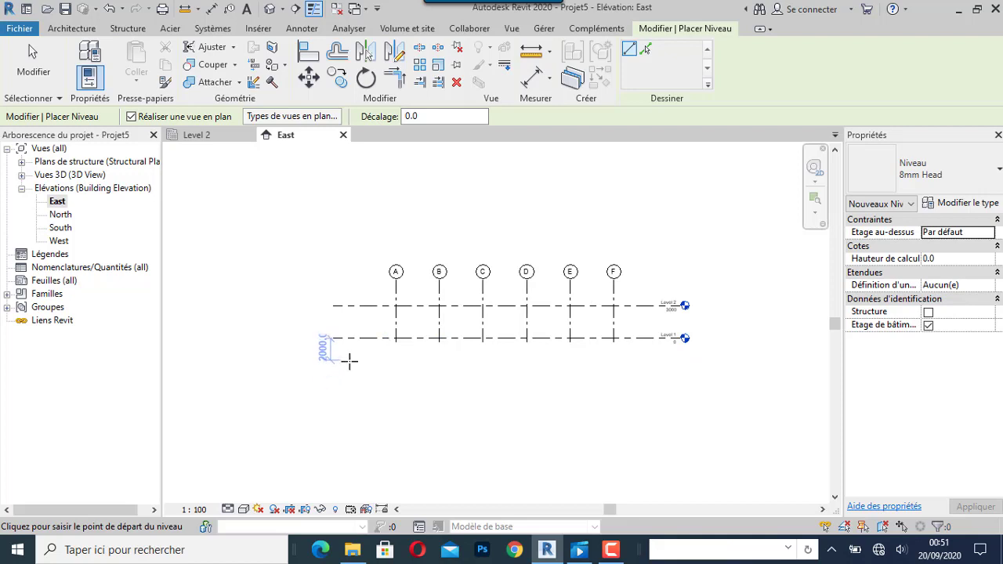
pyautogui.scroll(3, 349, 357)
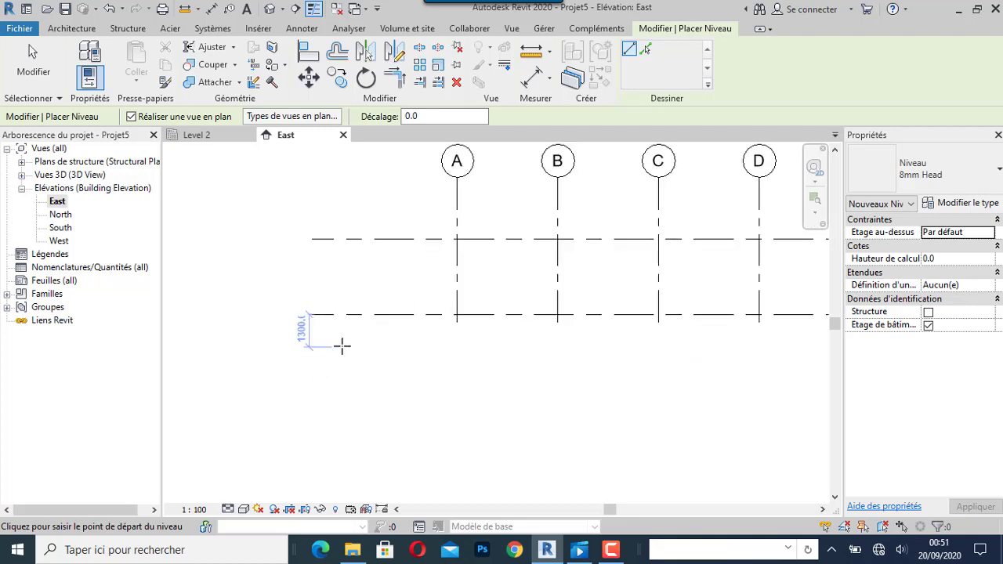
pyautogui.scroll(2, 341, 345)
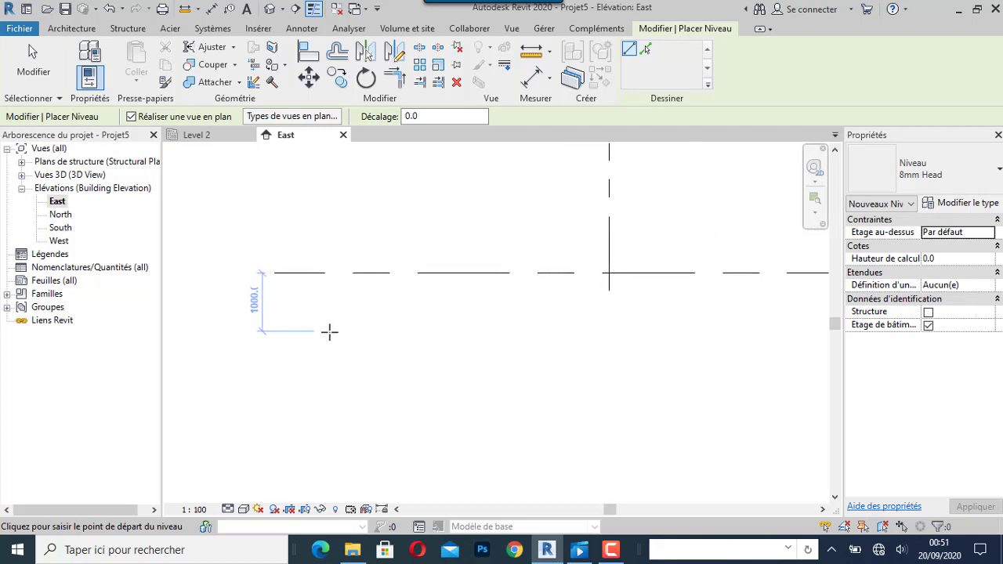
pyautogui.click(329, 332)
pyautogui.scroll(-2, 329, 332)
pyautogui.scroll(-3, 429, 359)
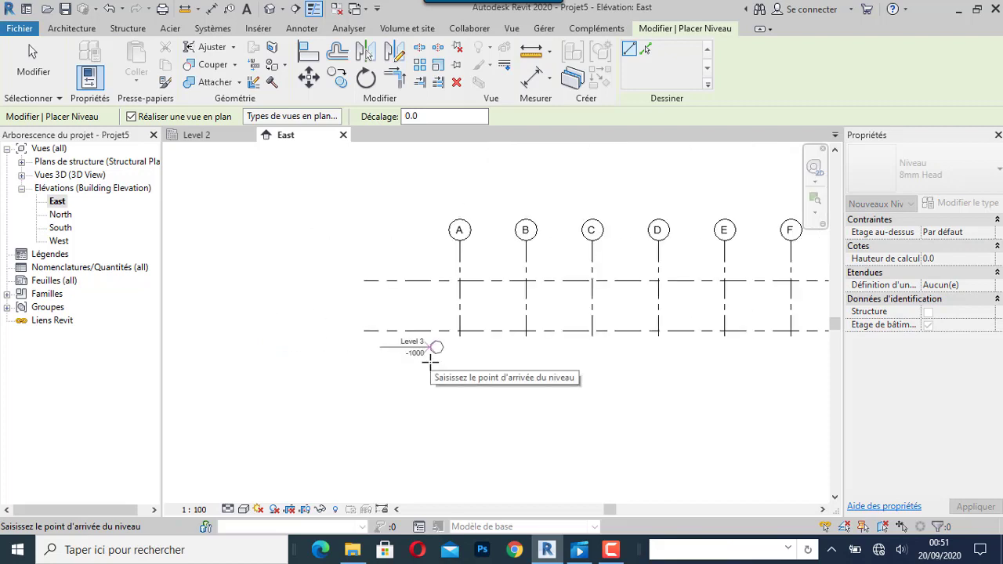
pyautogui.scroll(-3, 647, 377)
pyautogui.scroll(1, 729, 378)
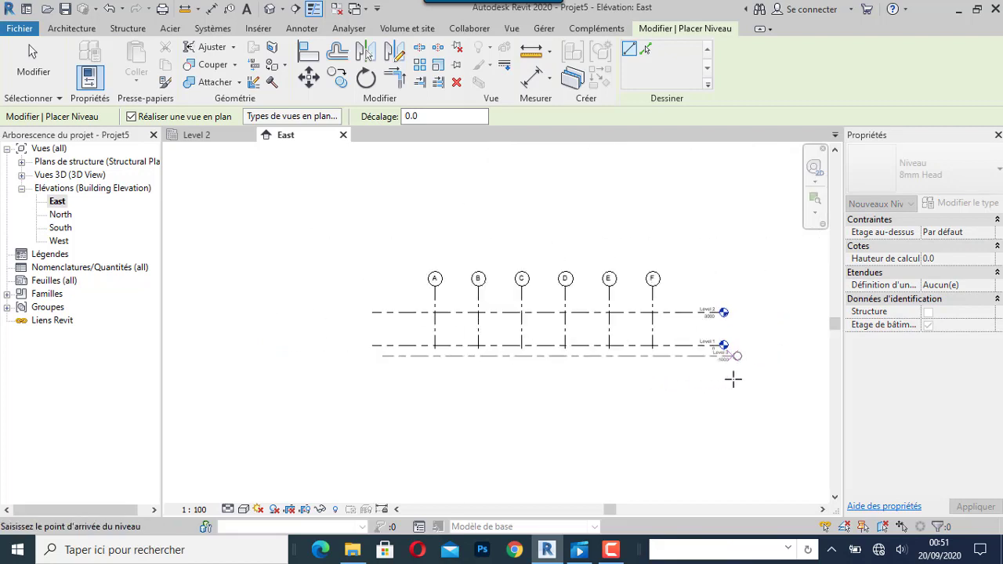
pyautogui.scroll(1, 733, 379)
pyautogui.scroll(3, 716, 365)
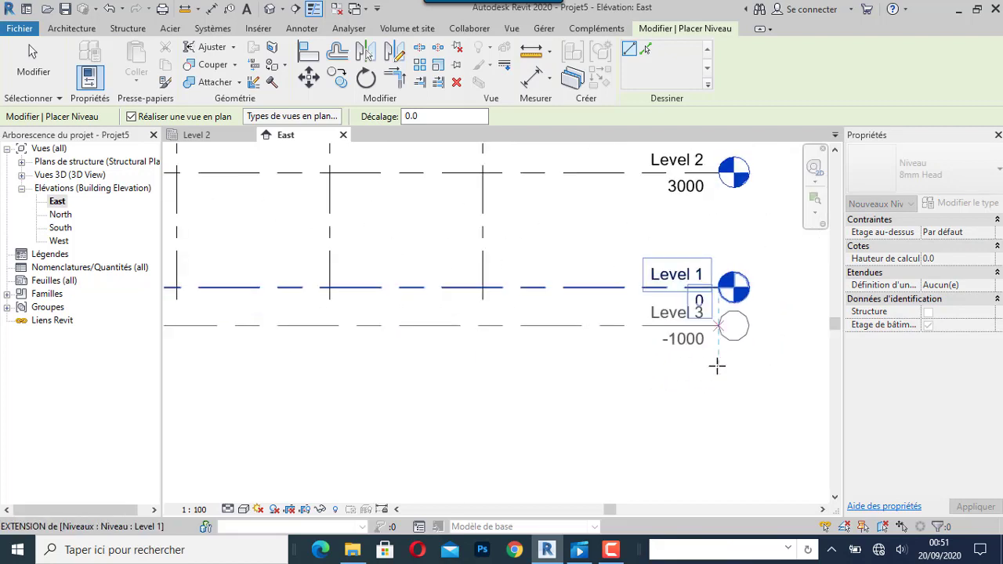
pyautogui.click(717, 364)
pyautogui.scroll(-3, 721, 441)
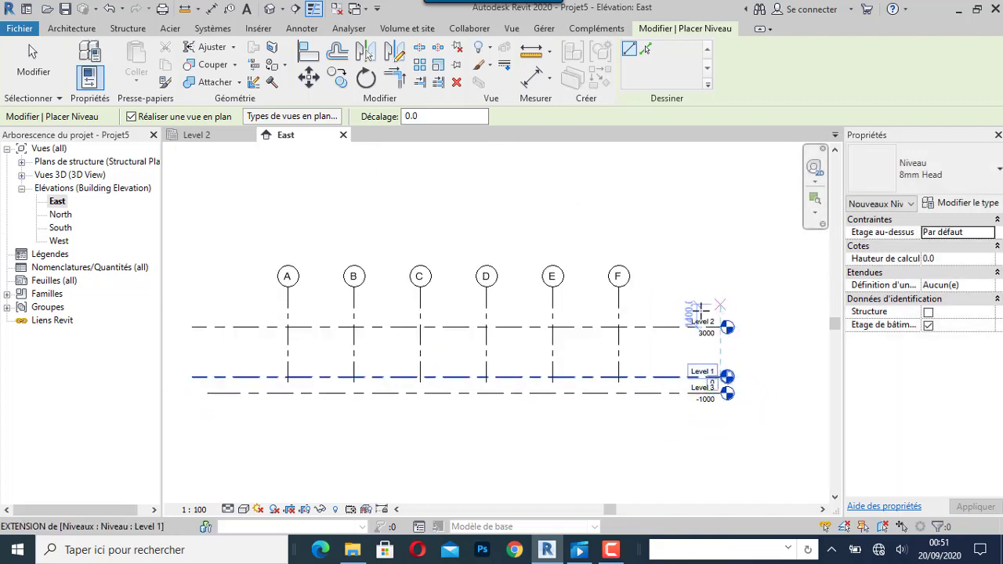
pyautogui.scroll(3, 724, 312)
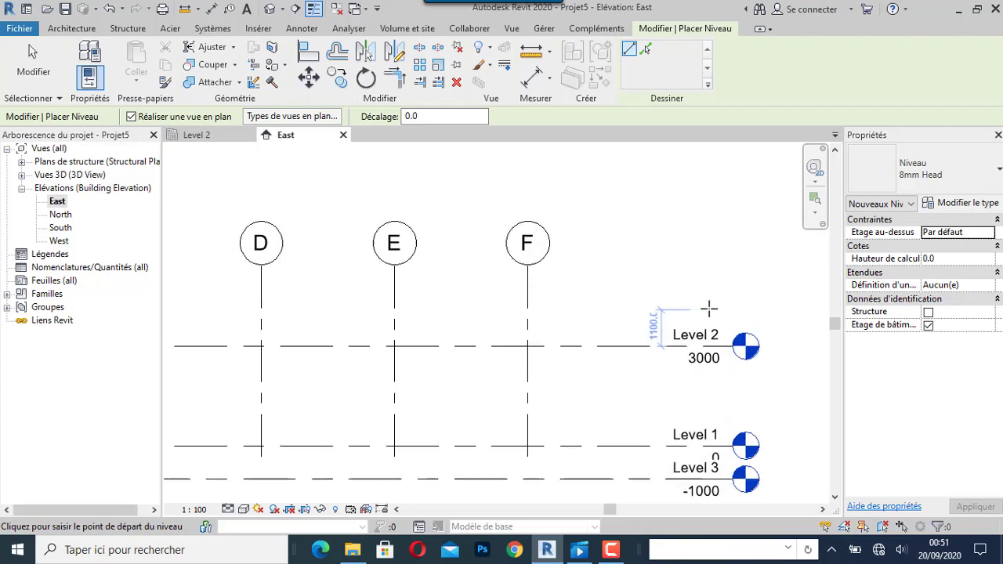
pyautogui.scroll(-4, 736, 313)
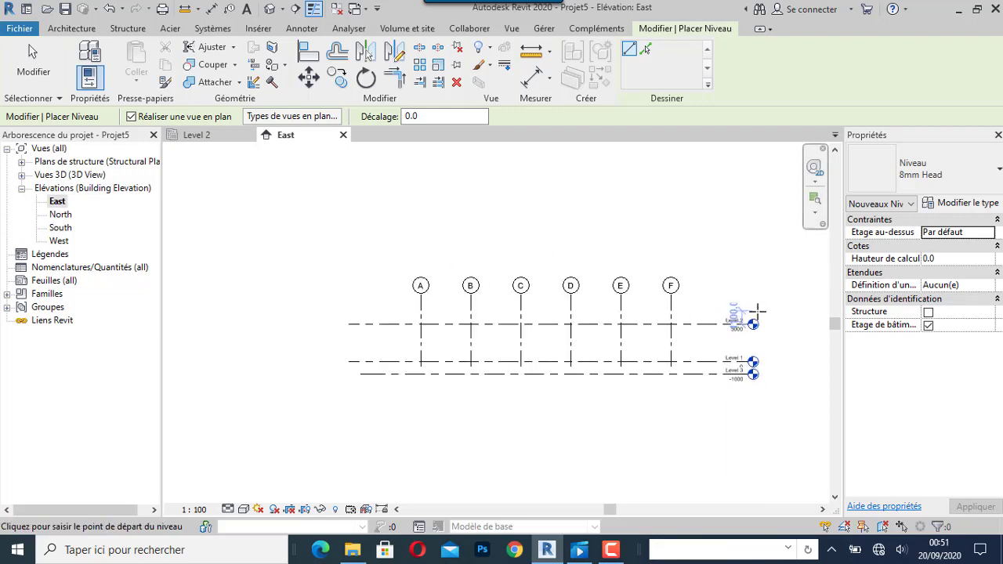
# Draw Levels 4, 5 and 6 at 6000, 9000 and 12000.
pyautogui.click(349, 286)
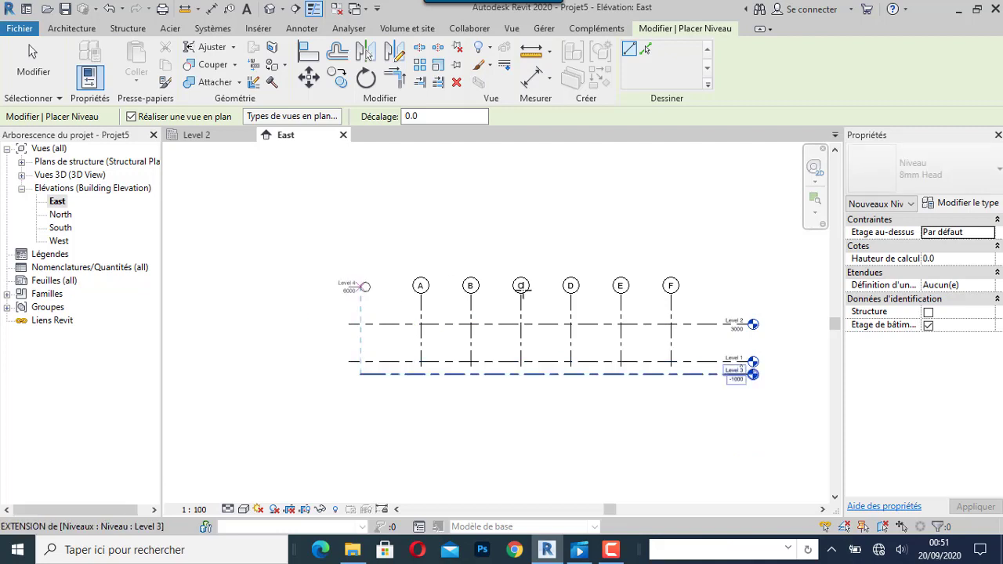
pyautogui.click(736, 287)
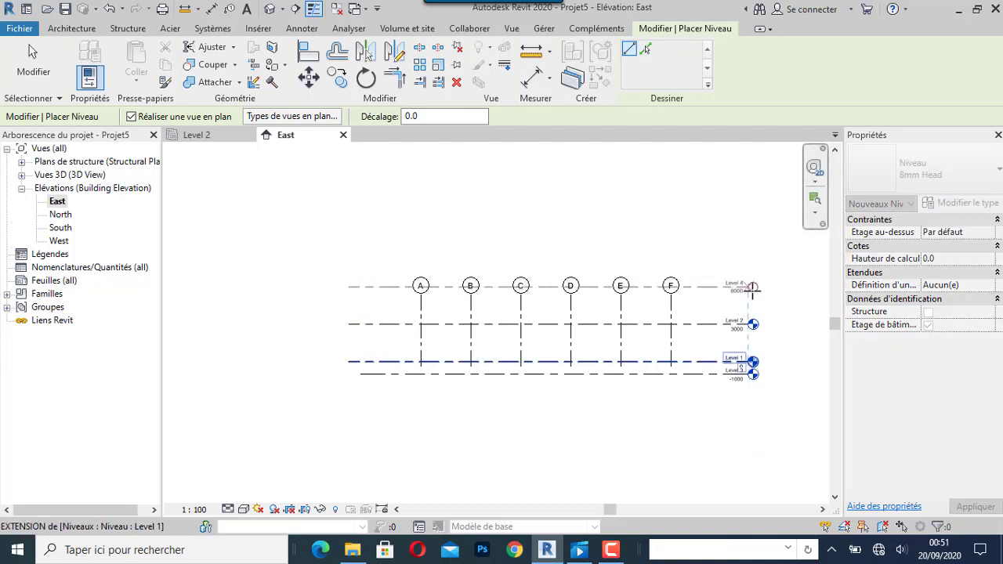
pyautogui.click(361, 249)
pyautogui.click(748, 249)
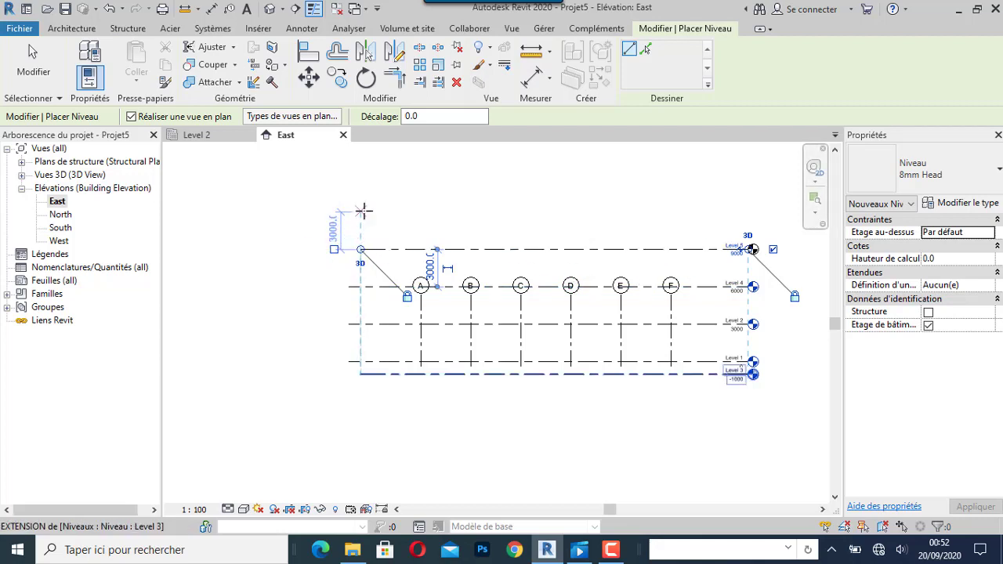
pyautogui.click(362, 208)
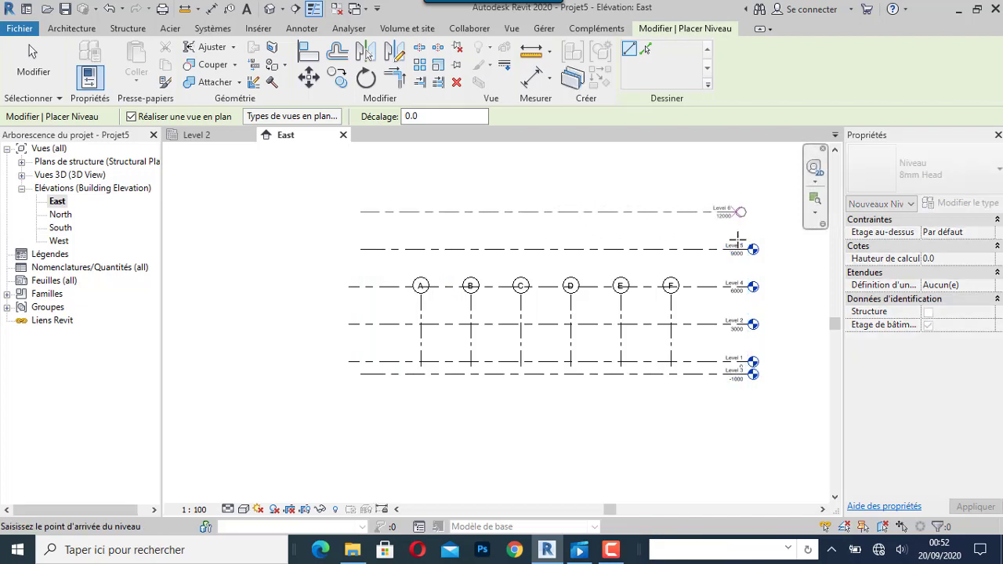
pyautogui.click(751, 211)
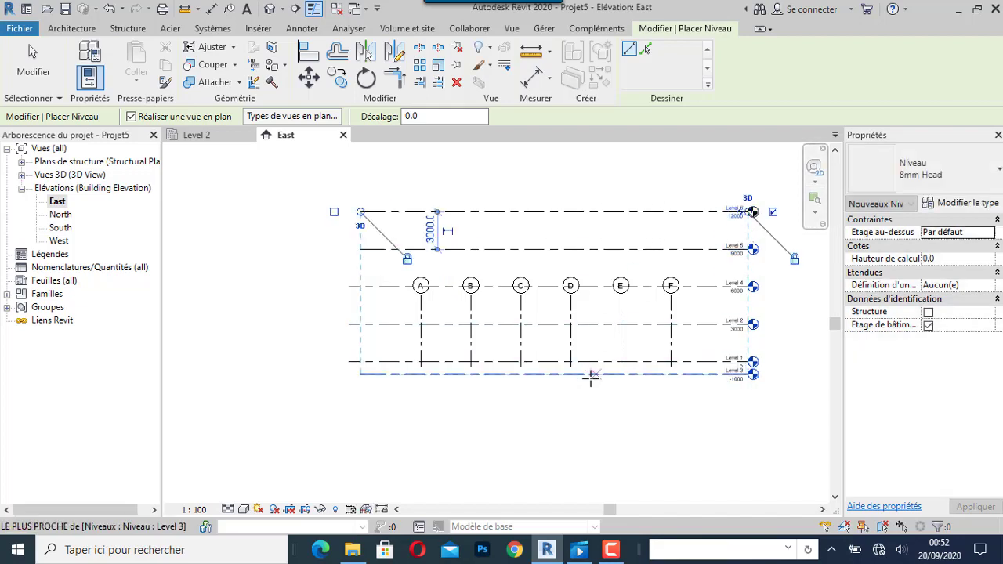
# Draw Level 7 at 15000, 3000 above Level 6.
pyautogui.scroll(-1, 590, 376)
pyautogui.scroll(1, 439, 255)
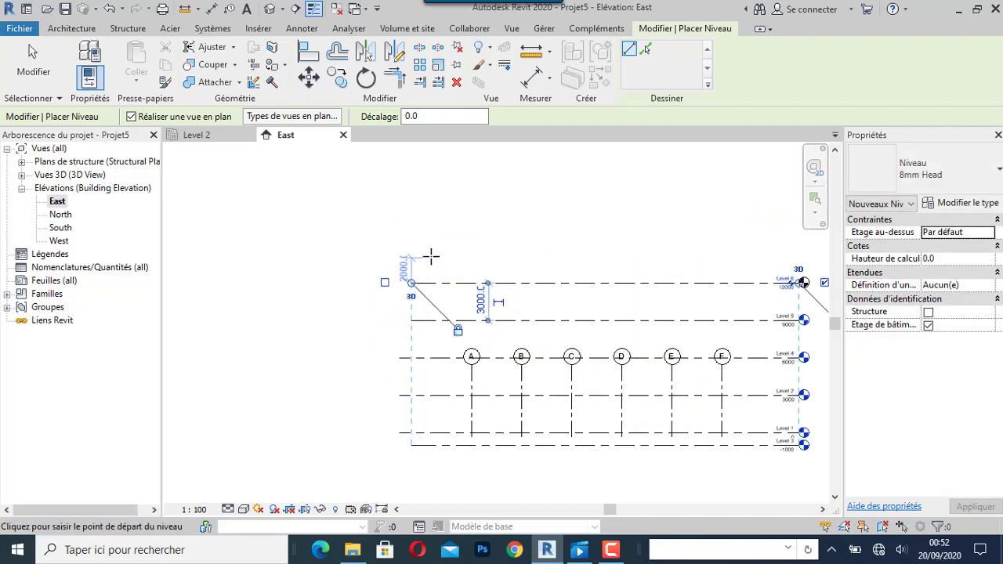
pyautogui.click(427, 245)
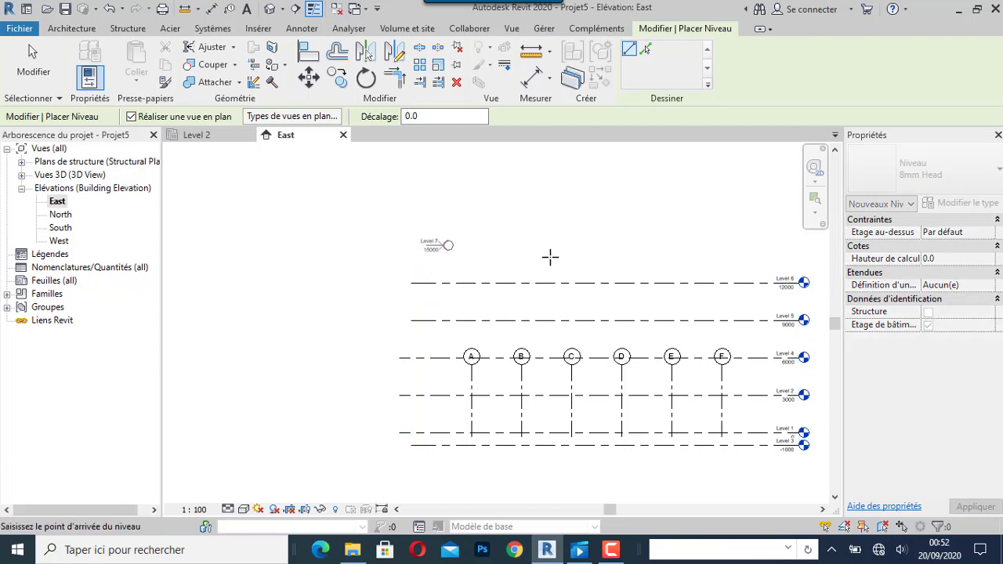
pyautogui.click(800, 245)
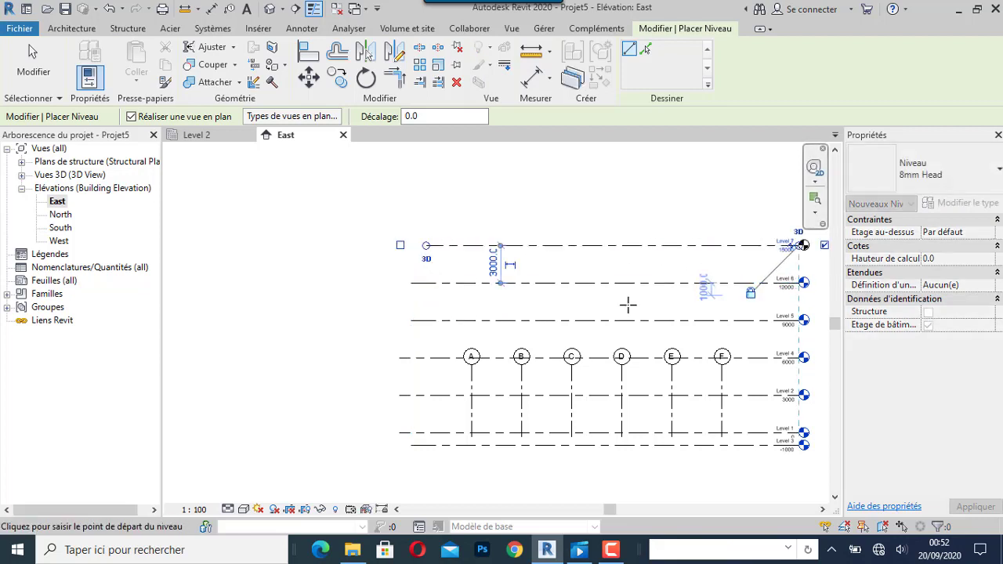
pyautogui.scroll(-2, 504, 265)
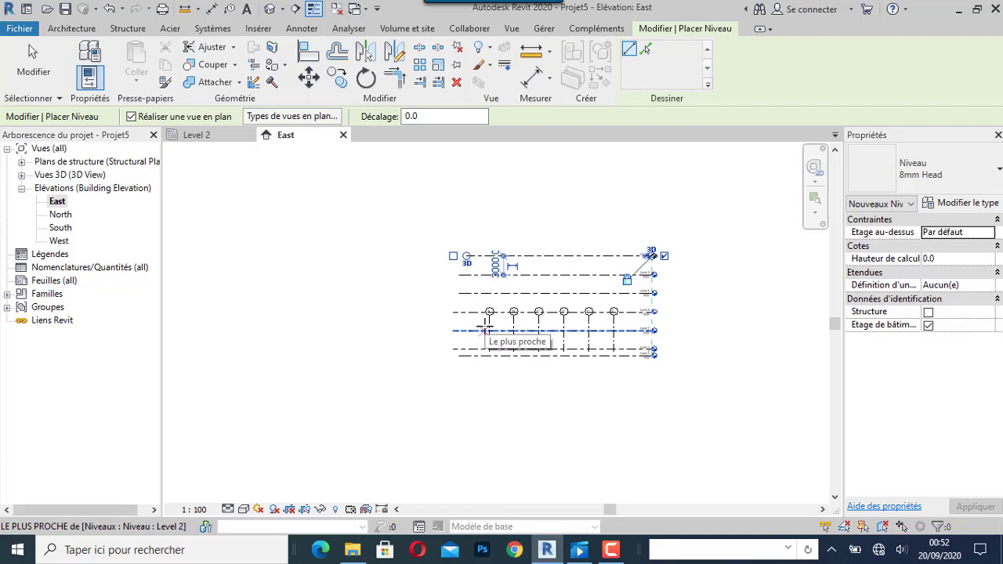
pyautogui.scroll(2, 667, 291)
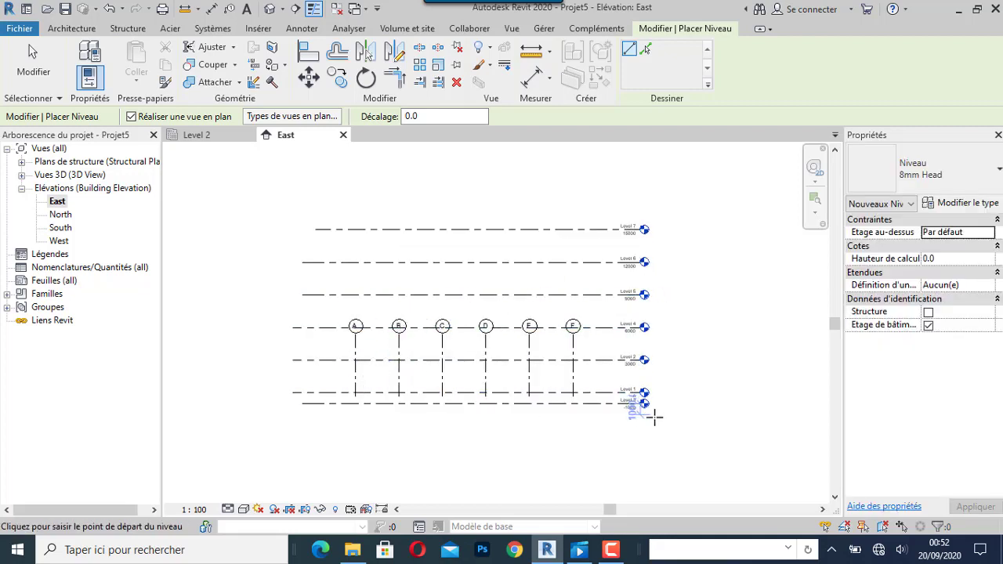
pyautogui.press('Escape')
pyautogui.press('Escape')
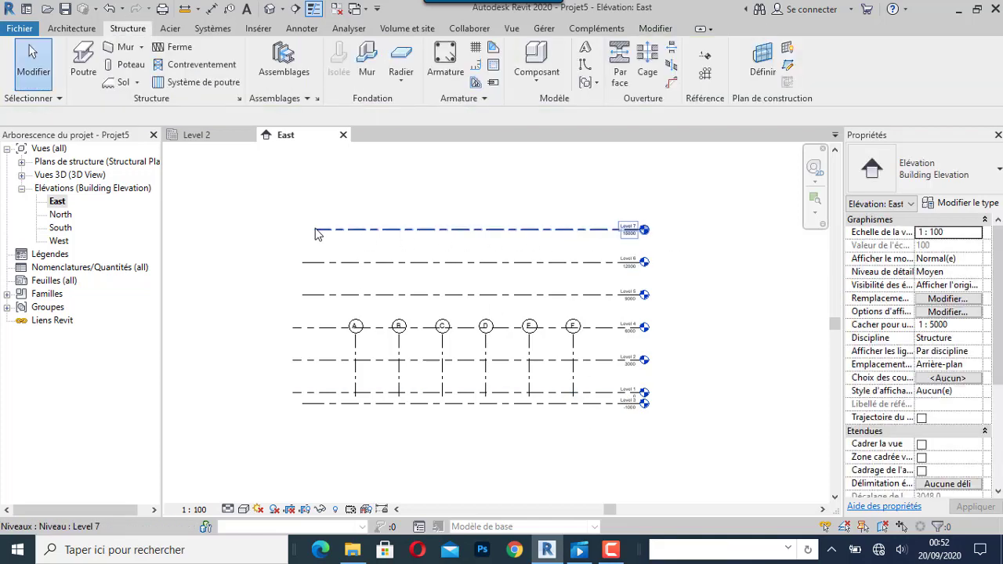
# Drag the left ends of Level 7 and Level 6 to line up with the other levels.
pyautogui.click(316, 231)
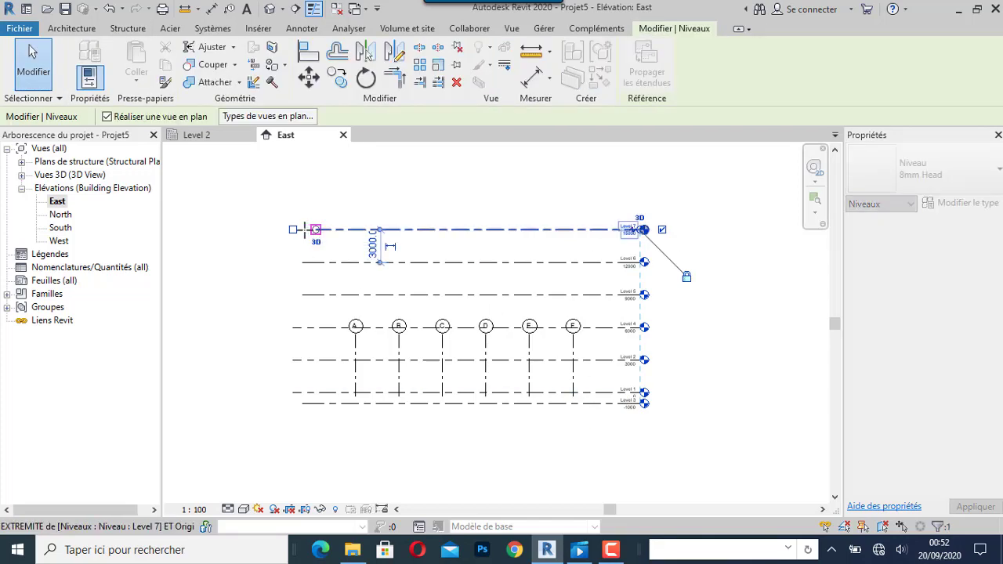
pyautogui.moveTo(304, 229); pyautogui.dragTo(292, 229)
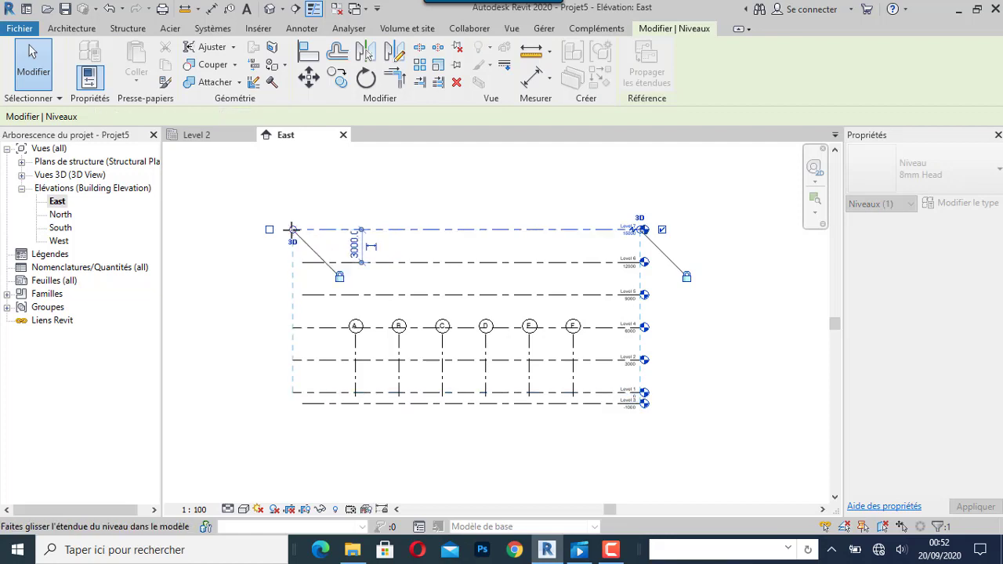
pyautogui.click(305, 266)
pyautogui.moveTo(304, 266); pyautogui.dragTo(293, 263)
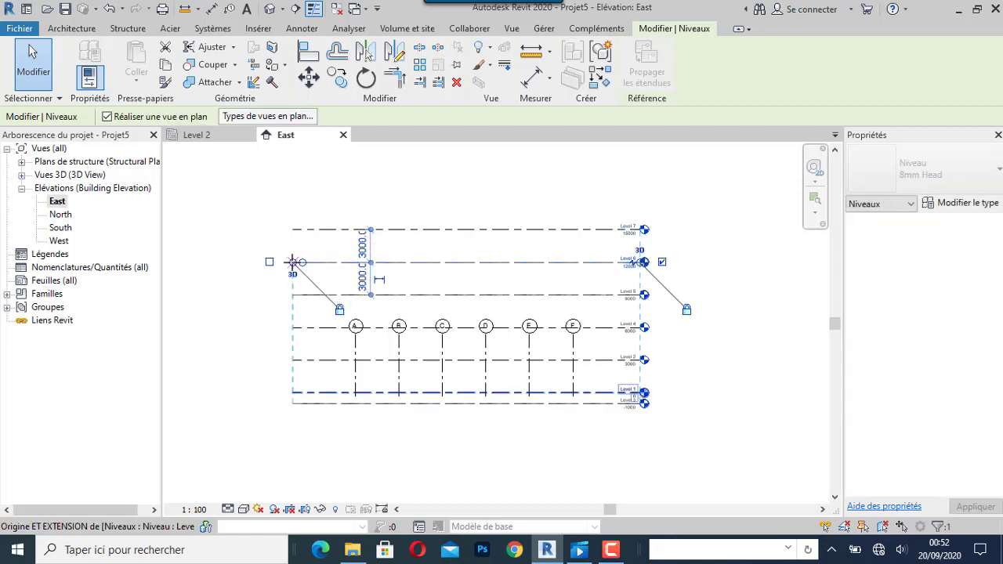
pyautogui.click(262, 300)
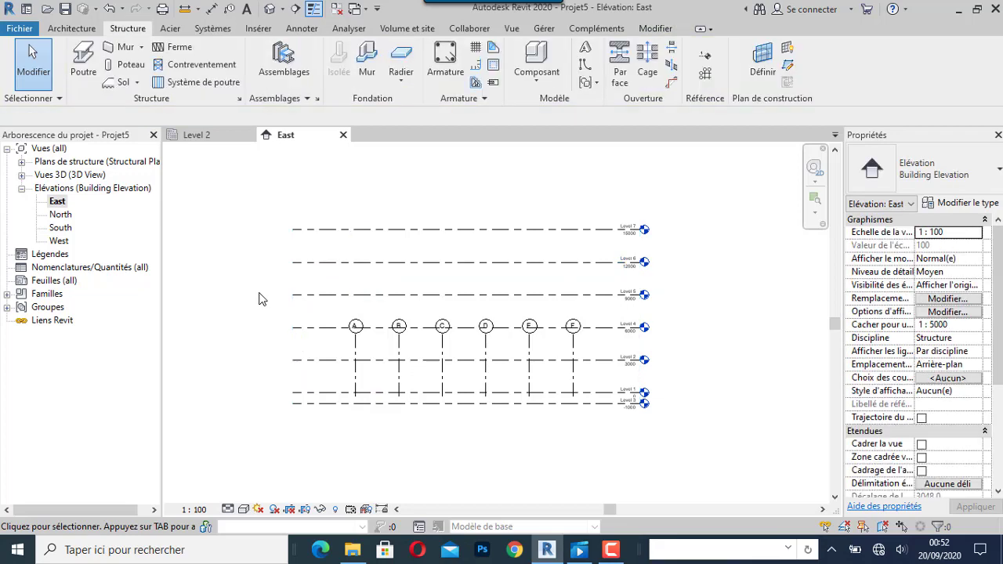
pyautogui.scroll(3, 298, 403)
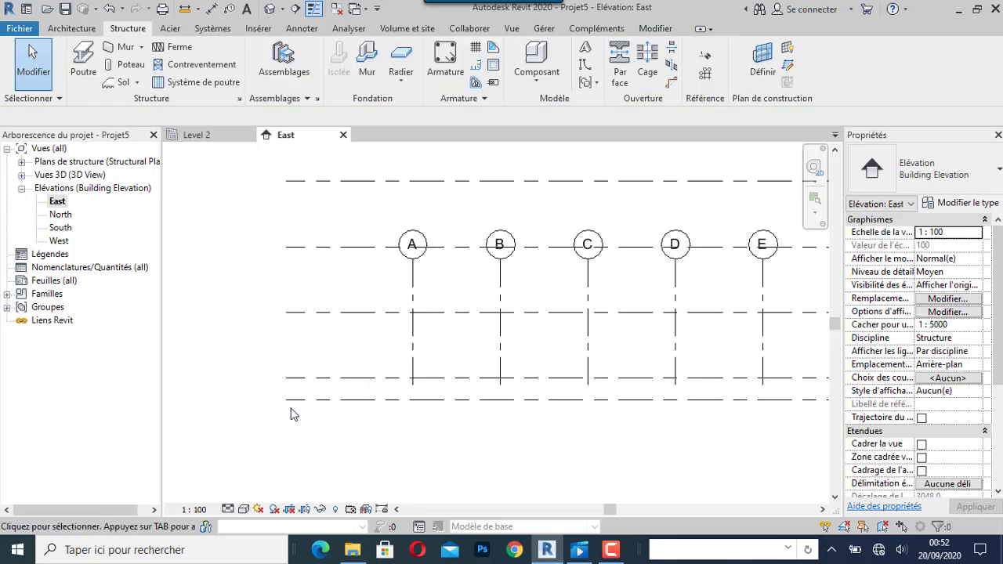
pyautogui.scroll(-3, 292, 413)
pyautogui.scroll(2, 668, 362)
pyautogui.scroll(2, 627, 416)
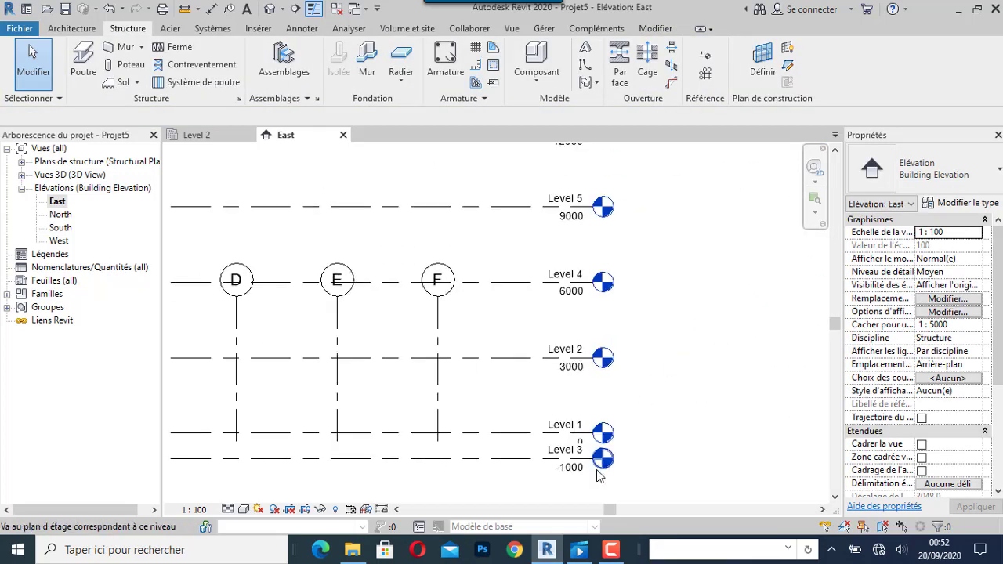
pyautogui.scroll(2, 582, 462)
# Rename Level 3 (-1000) to FONDATION, renaming its matching views too.
pyautogui.doubleClick(546, 427)
pyautogui.write('FONDATION')
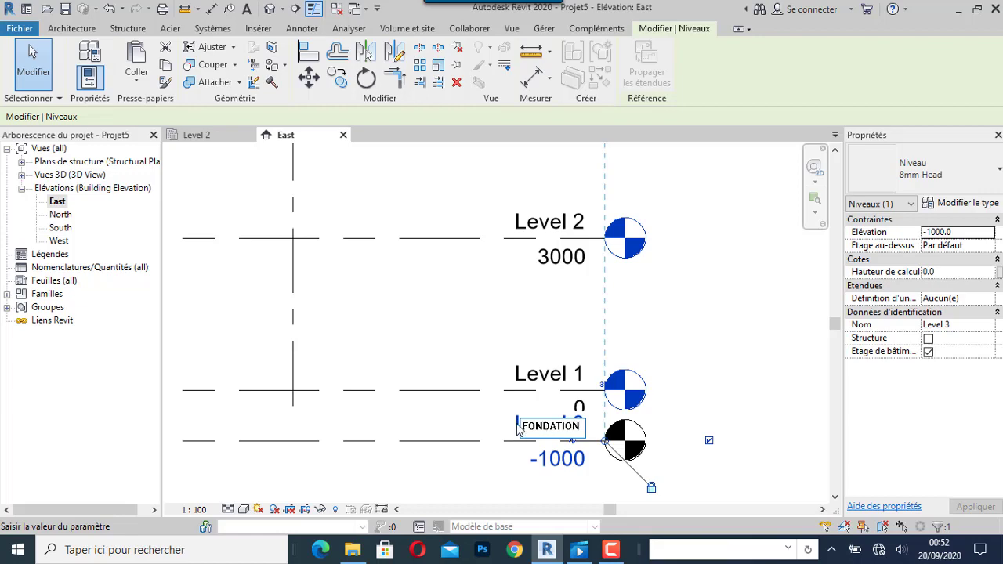
pyautogui.click(675, 321)
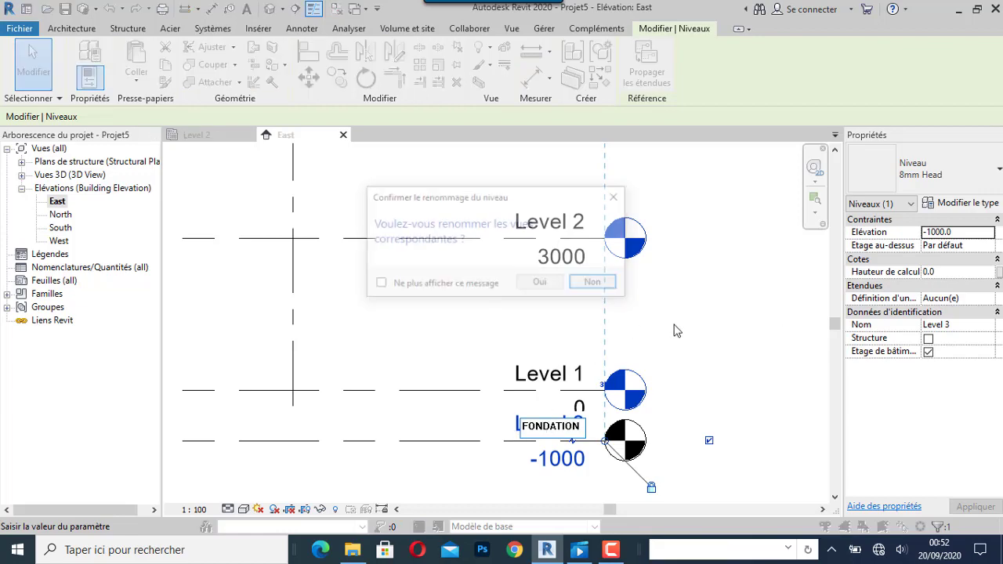
pyautogui.click(551, 284)
pyautogui.scroll(-3, 701, 396)
pyautogui.scroll(-2, 670, 412)
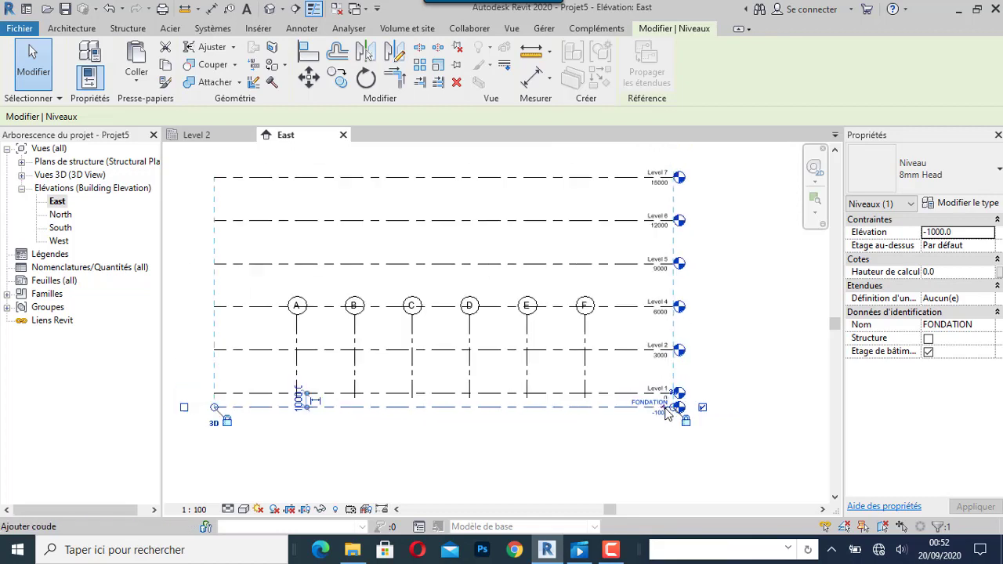
pyautogui.scroll(-1, 670, 408)
pyautogui.scroll(3, 679, 353)
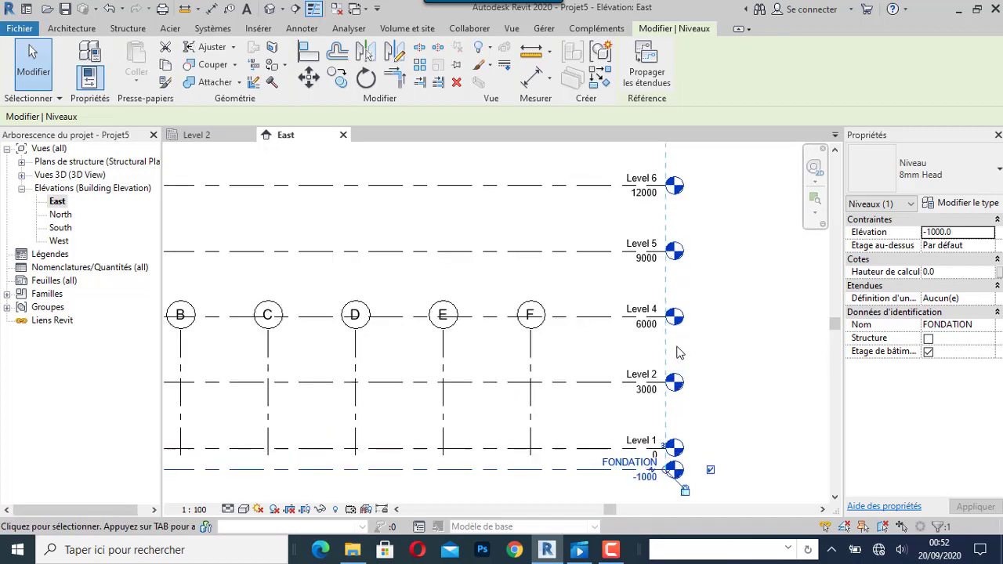
pyautogui.scroll(1, 678, 353)
# Rename Level 1 to REZ-DE-CHAUSSEE, renaming its matching views too.
pyautogui.click(642, 452)
pyautogui.click(642, 452)
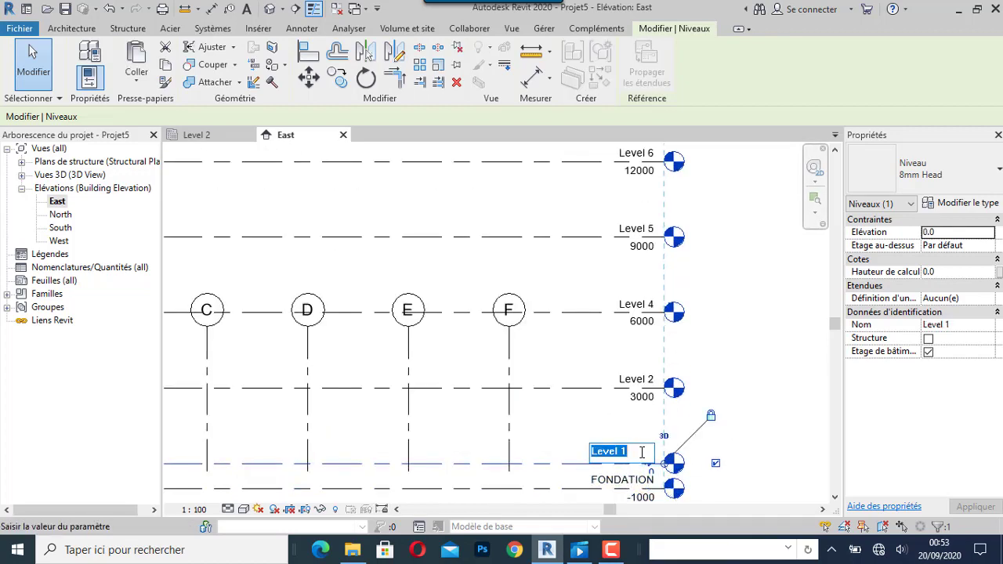
pyautogui.write('REZ-DE-CHA')
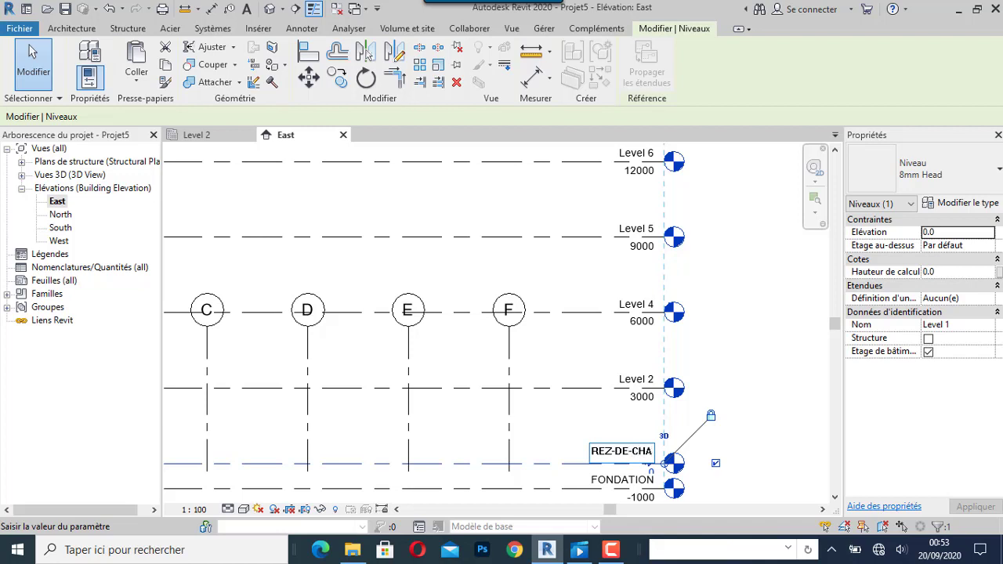
pyautogui.write('USSE')
pyautogui.write('E')
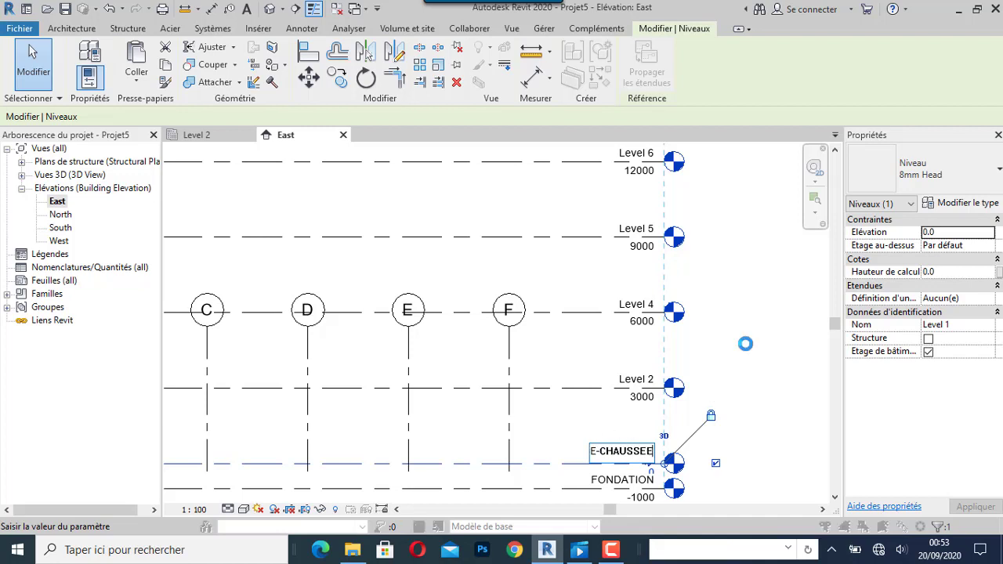
pyautogui.click(741, 345)
pyautogui.click(551, 286)
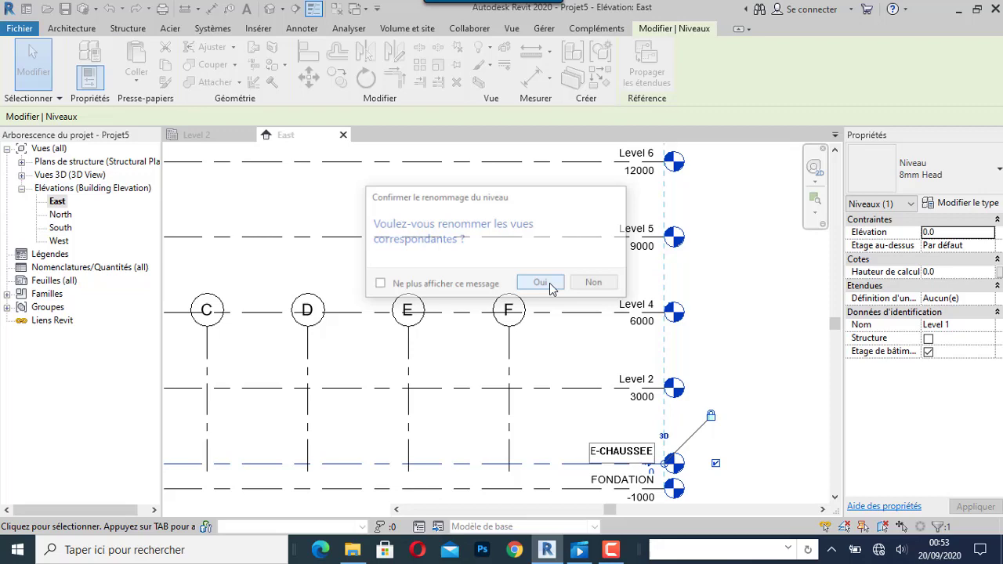
# Add an elbow to the Level 2 head and rename it R+1, renaming its views too.
pyautogui.click(642, 384)
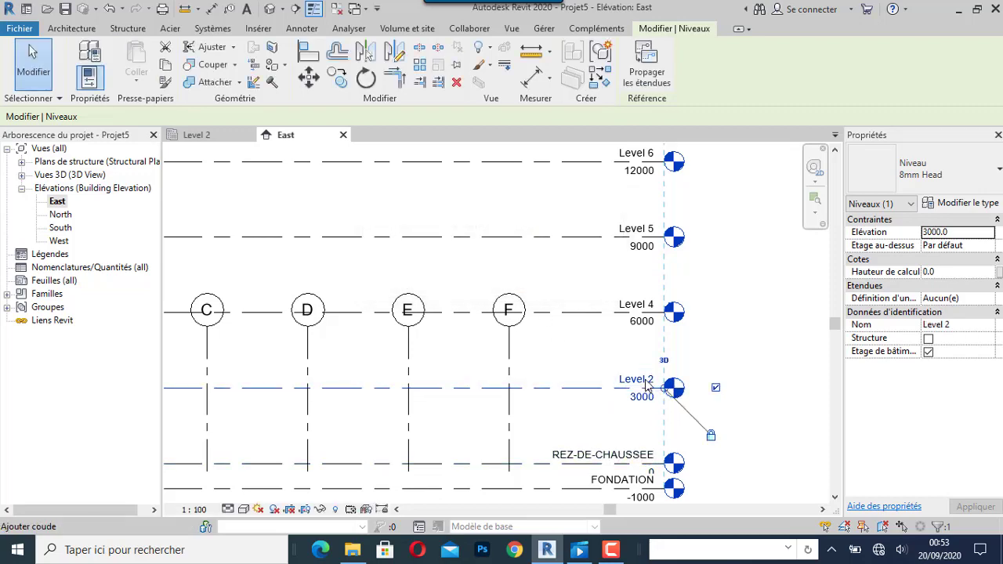
pyautogui.click(647, 384)
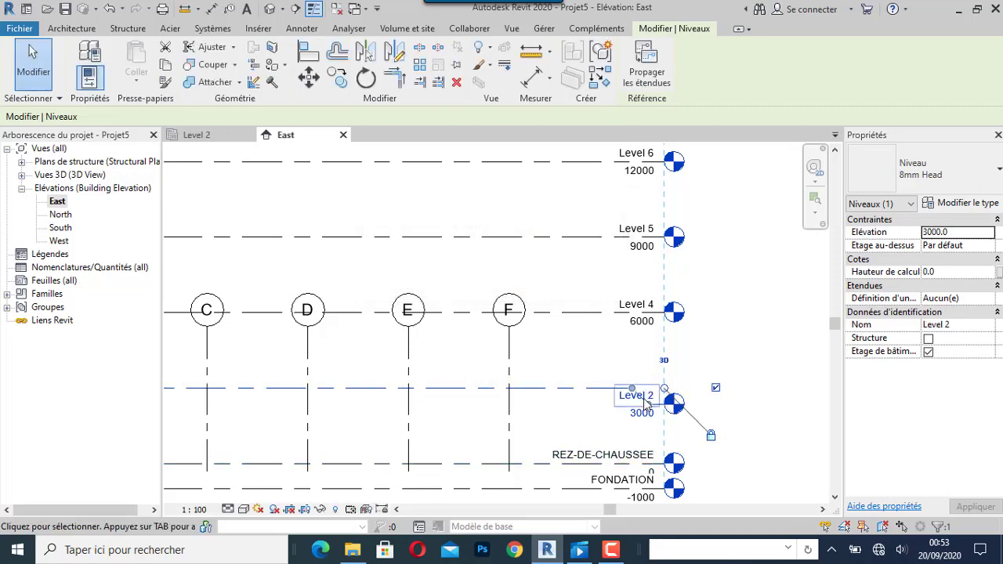
pyautogui.scroll(-2, 682, 387)
pyautogui.scroll(3, 656, 407)
pyautogui.scroll(1, 656, 406)
pyautogui.click(678, 369)
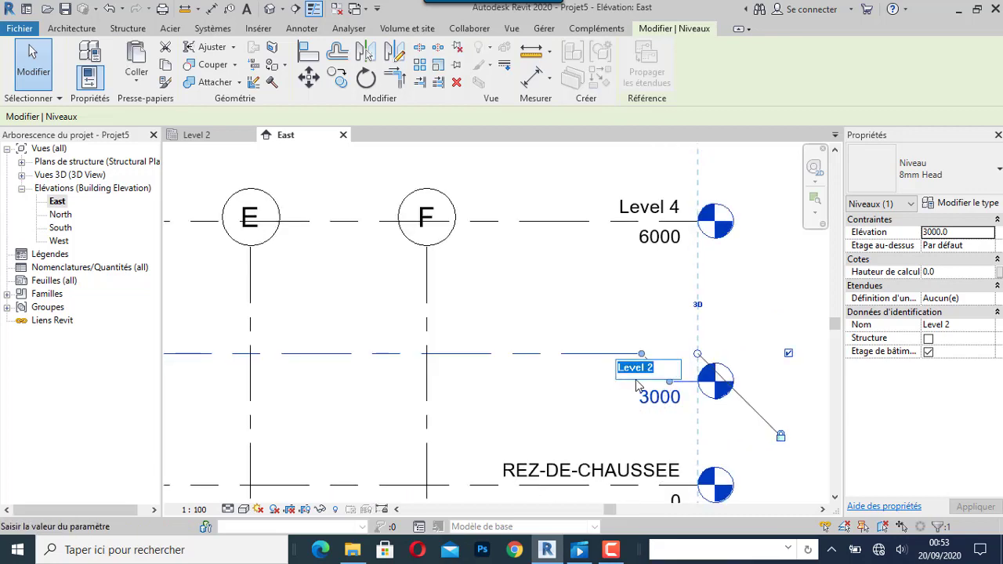
pyautogui.write('r')
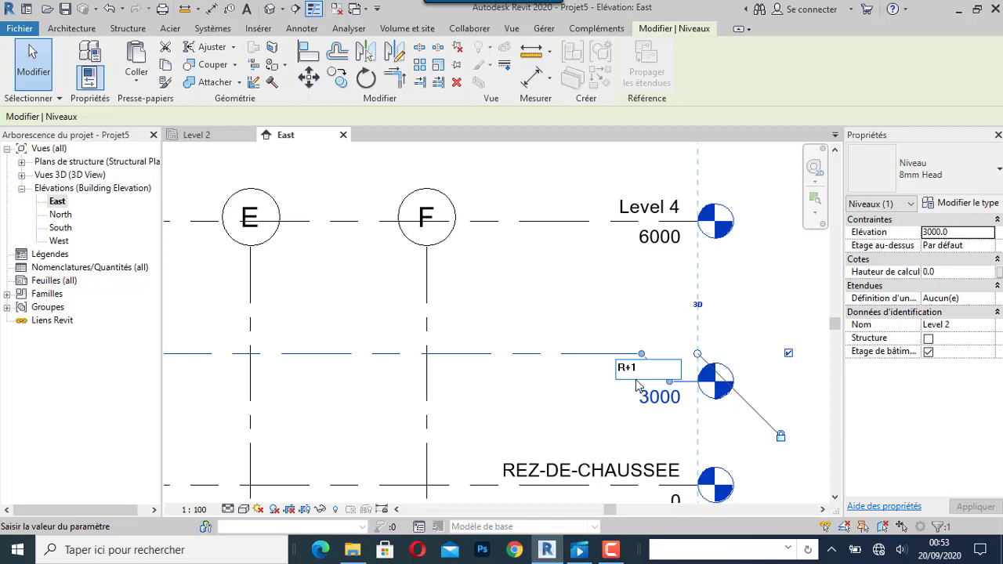
pyautogui.press('Return')
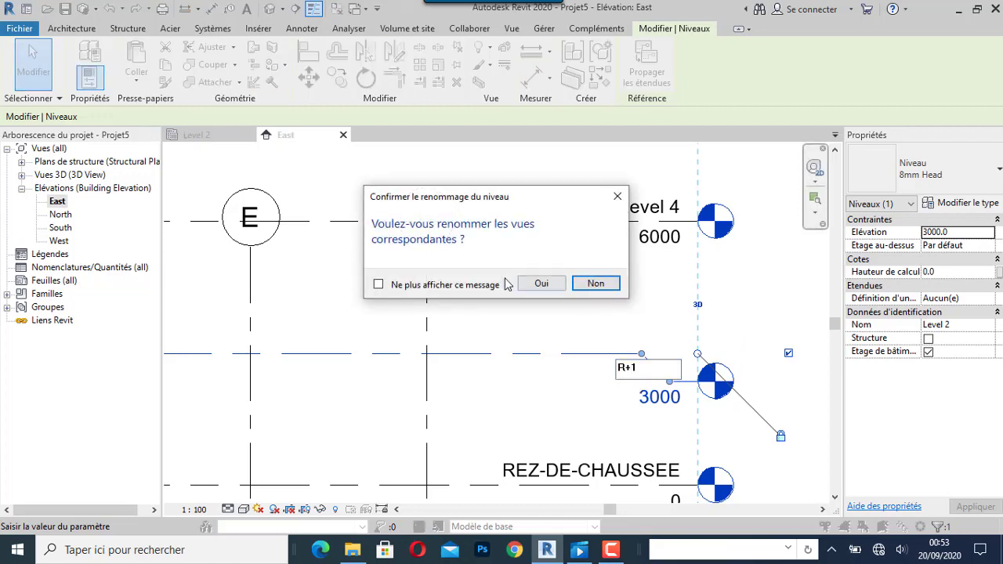
pyautogui.click(542, 284)
# Rename Level 4 to R+2 along with its matching views.
pyautogui.scroll(-3, 559, 352)
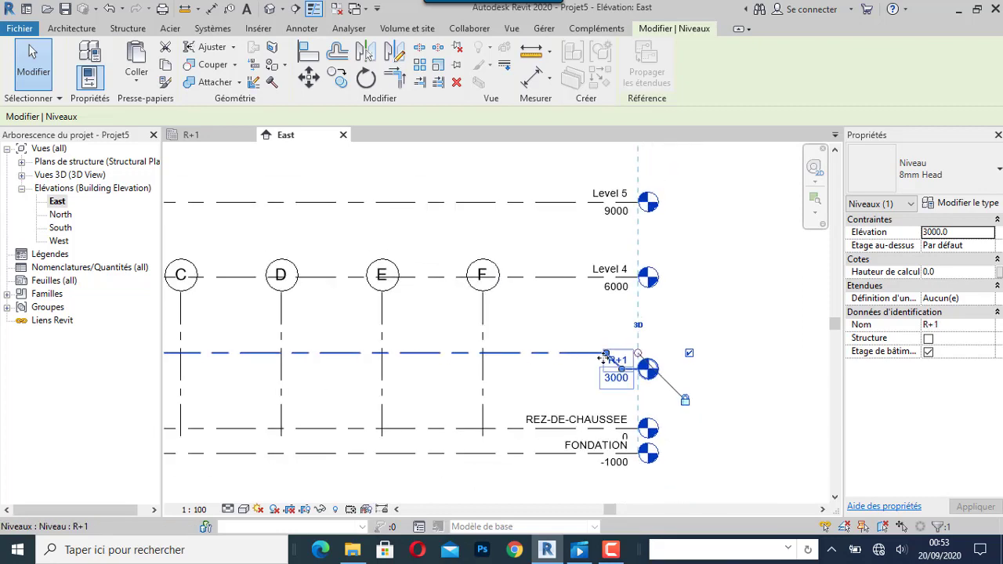
pyautogui.click(623, 272)
pyautogui.click(616, 269)
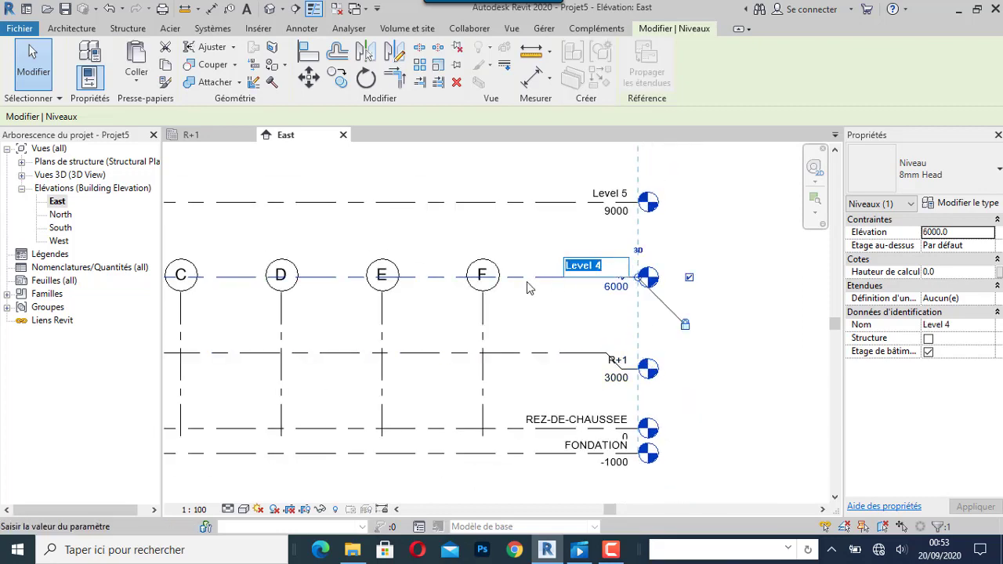
pyautogui.write('R')
pyautogui.write('+2')
pyautogui.press('Return')
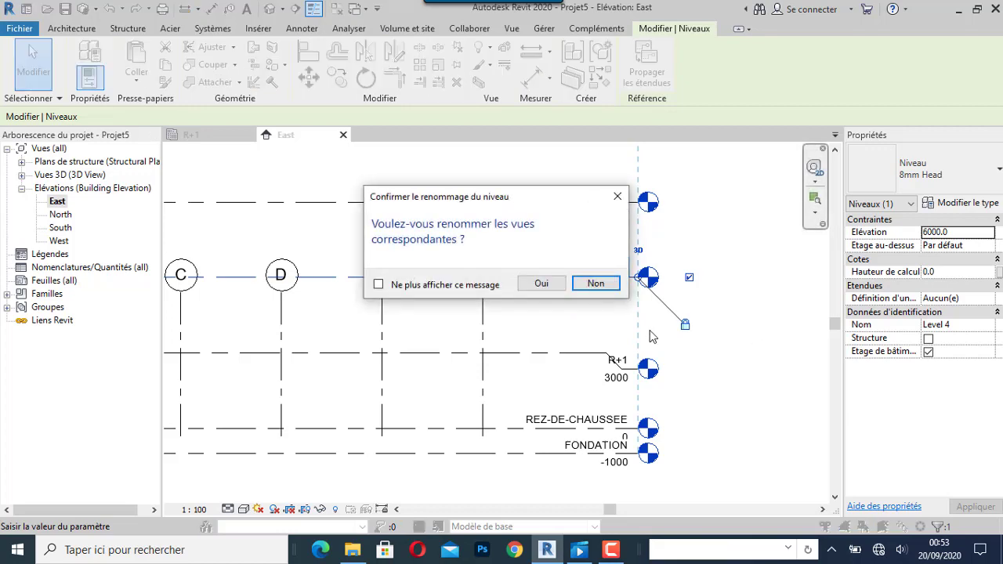
pyautogui.click(547, 290)
# Rename Level 5 at 9000 to R+3 along with its matching views.
pyautogui.scroll(-3, 706, 314)
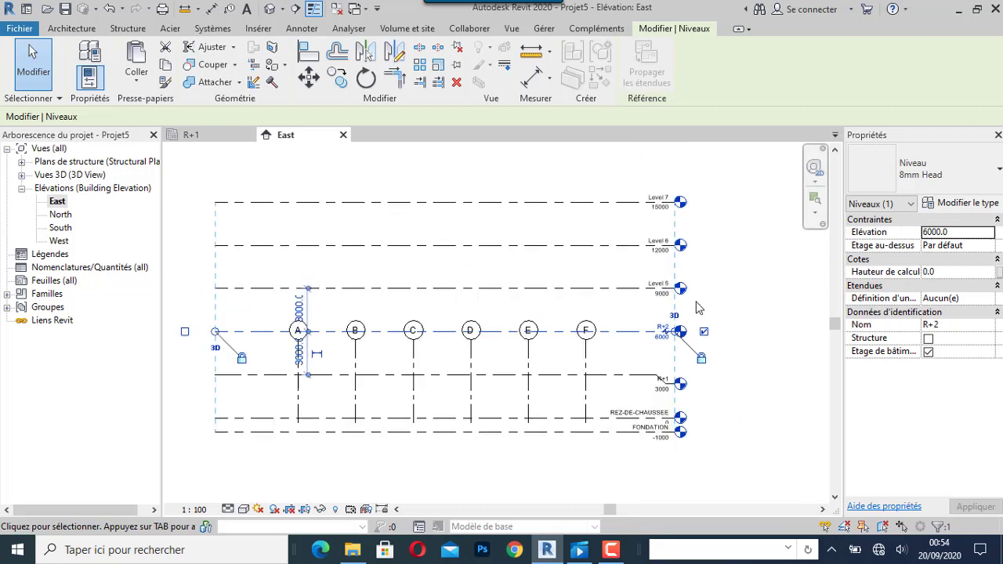
pyautogui.scroll(5, 670, 288)
pyautogui.click(670, 289)
pyautogui.click(662, 302)
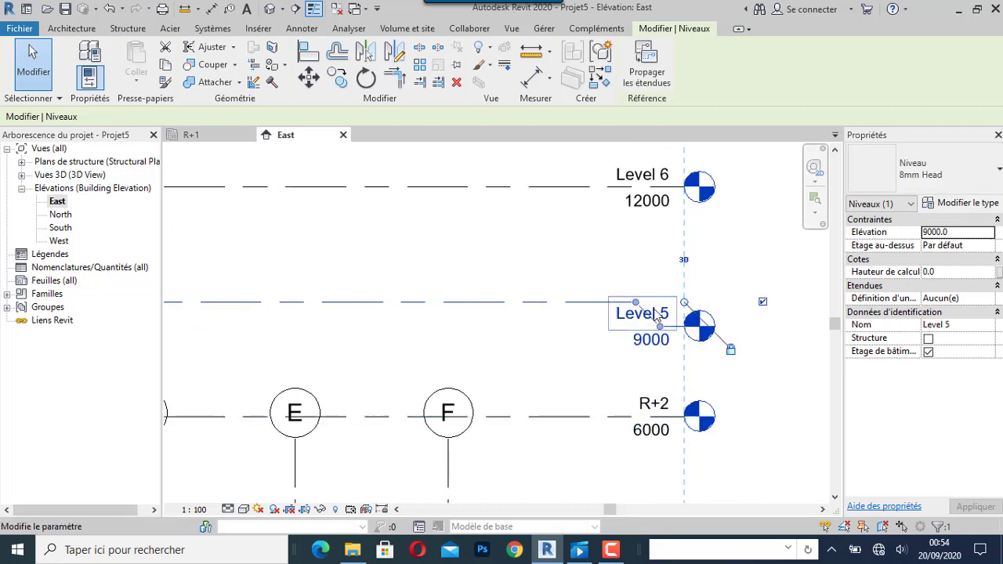
pyautogui.click(631, 314)
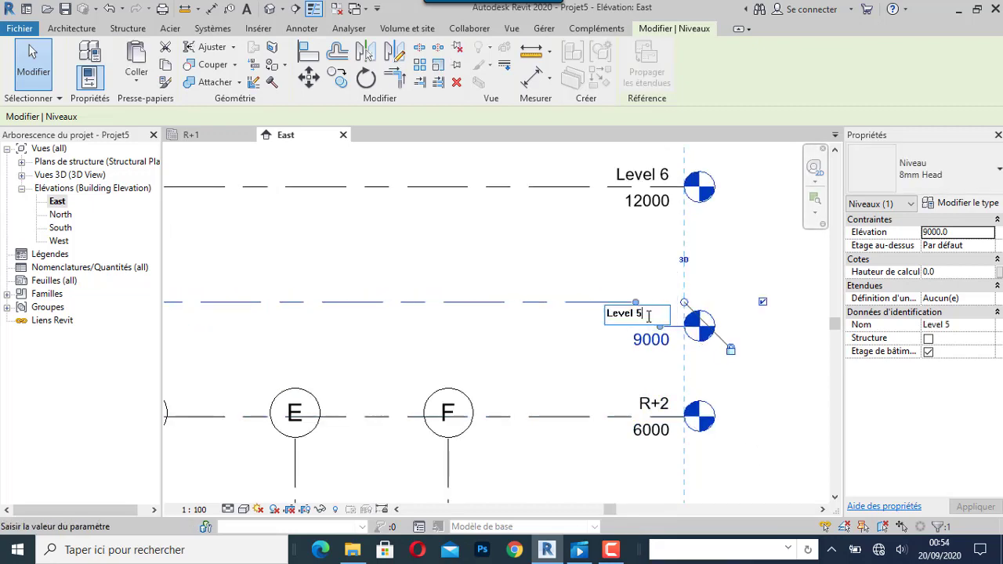
pyautogui.moveTo(649, 316); pyautogui.dragTo(606, 319)
pyautogui.write('R+3')
pyautogui.click(732, 240)
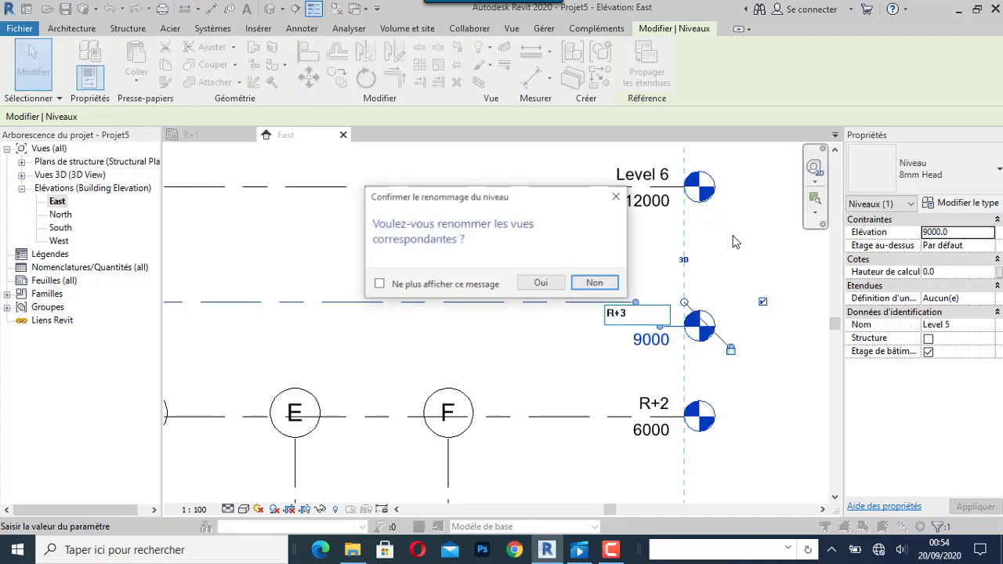
pyautogui.click(547, 285)
# Rename Level 6 at 12000 to R+4 along with its matching views.
pyautogui.click(644, 181)
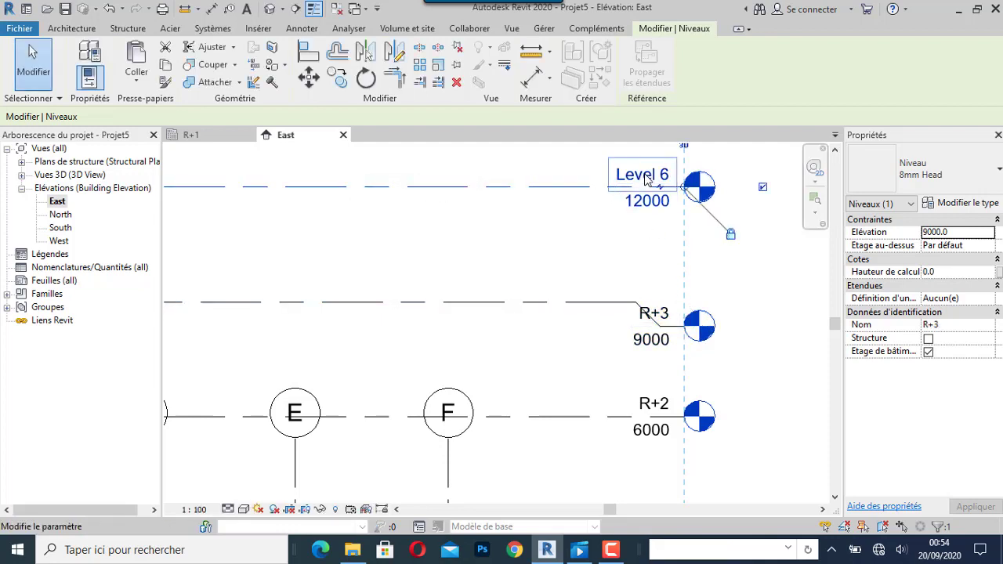
pyautogui.click(650, 172)
pyautogui.moveTo(651, 171); pyautogui.dragTo(602, 176)
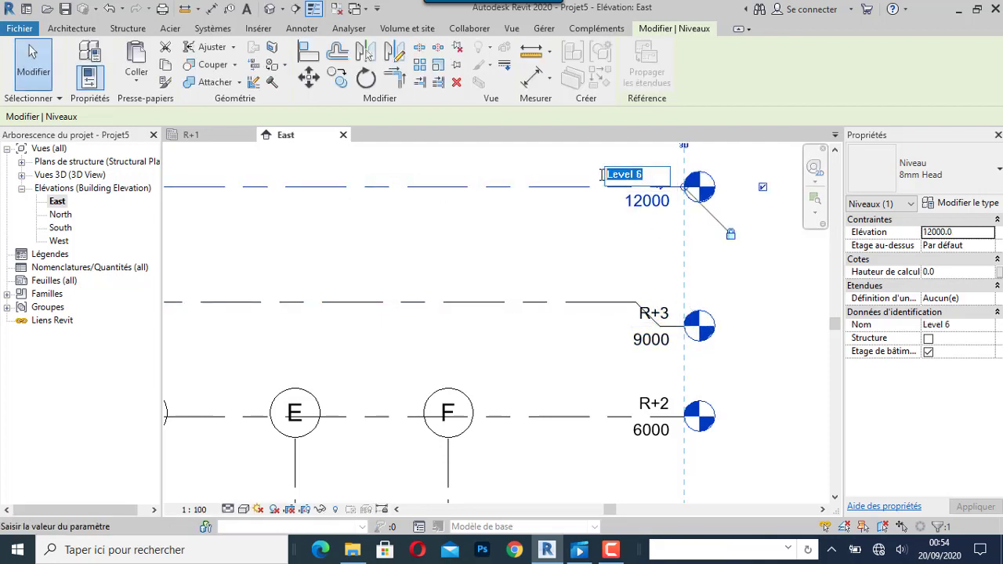
pyautogui.write('R+4')
pyautogui.click(783, 304)
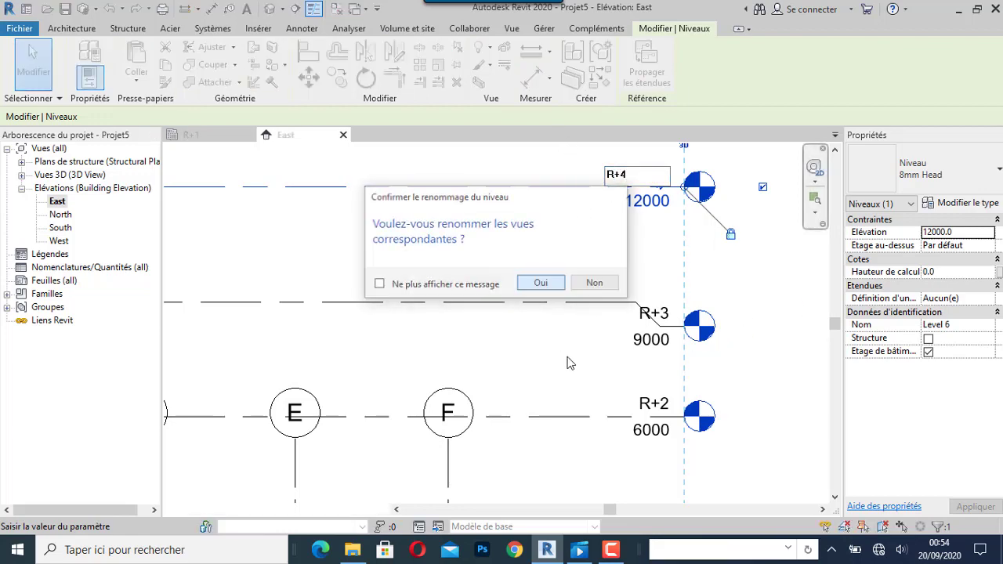
pyautogui.press('Return')
# Rename Level 7 at 15000 to R+5 along with its matching views.
pyautogui.scroll(-2, 569, 362)
pyautogui.scroll(-2, 570, 363)
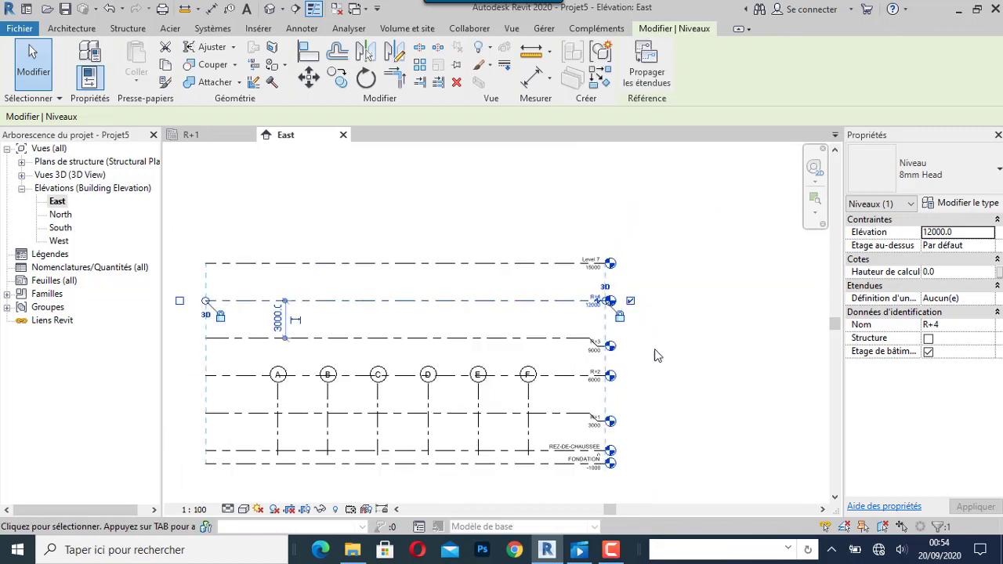
pyautogui.scroll(2, 594, 452)
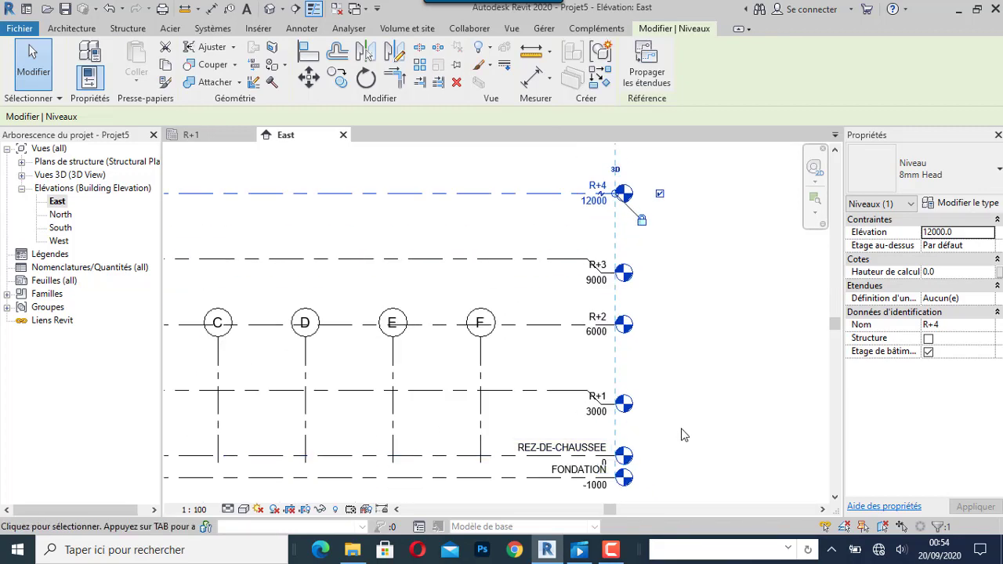
pyautogui.scroll(-2, 644, 391)
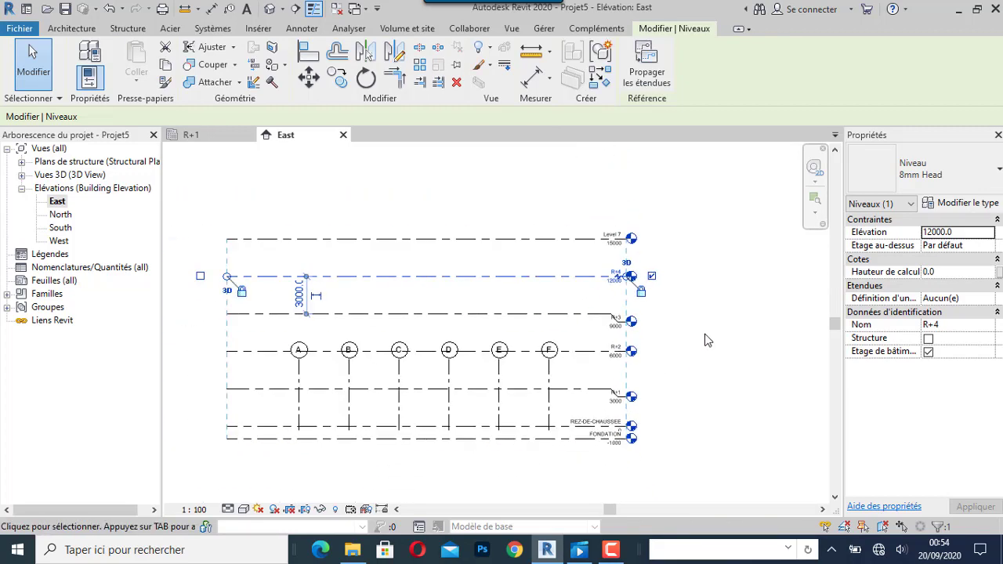
pyautogui.scroll(-1, 709, 329)
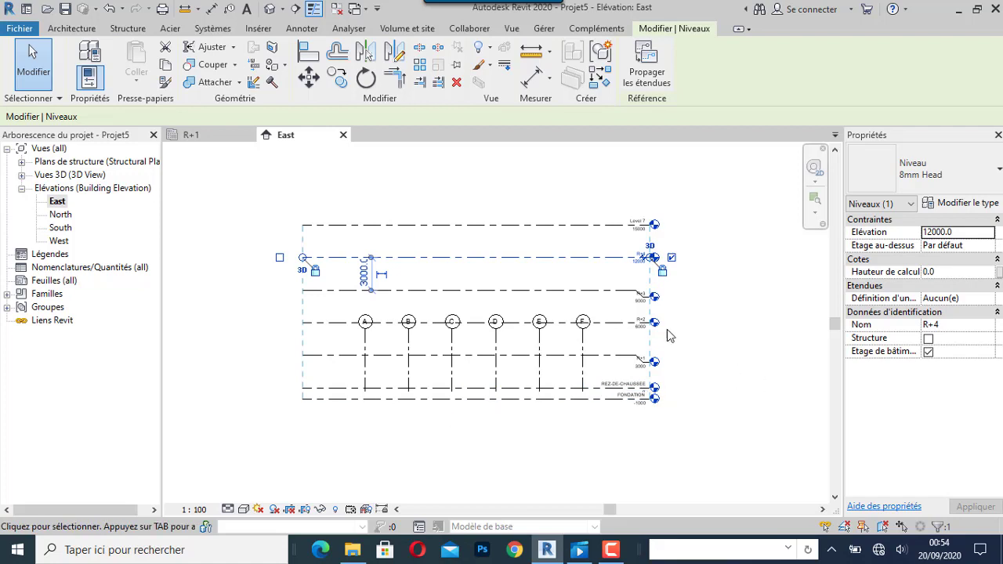
pyautogui.scroll(1, 619, 351)
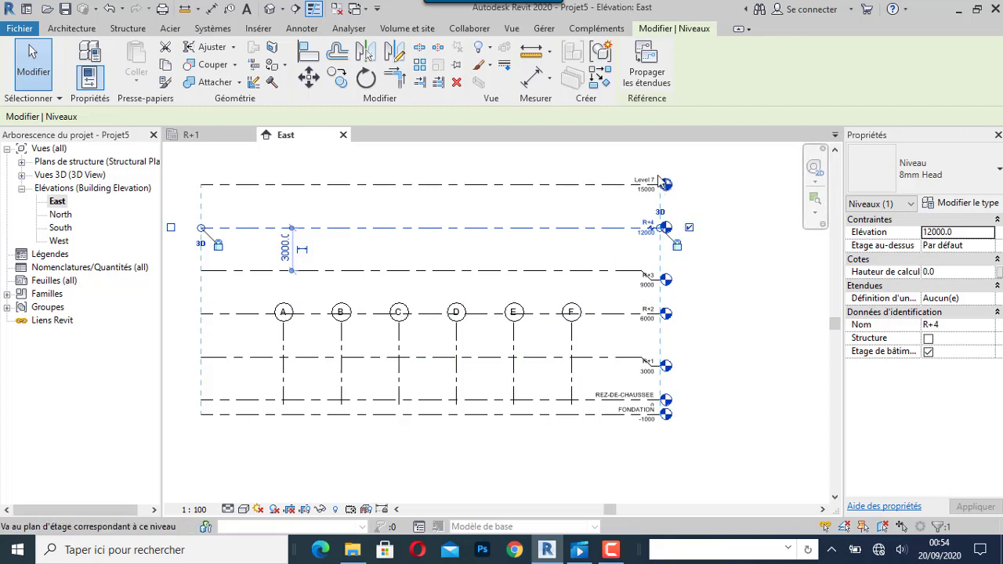
pyautogui.scroll(-1, 710, 329)
pyautogui.scroll(2, 695, 213)
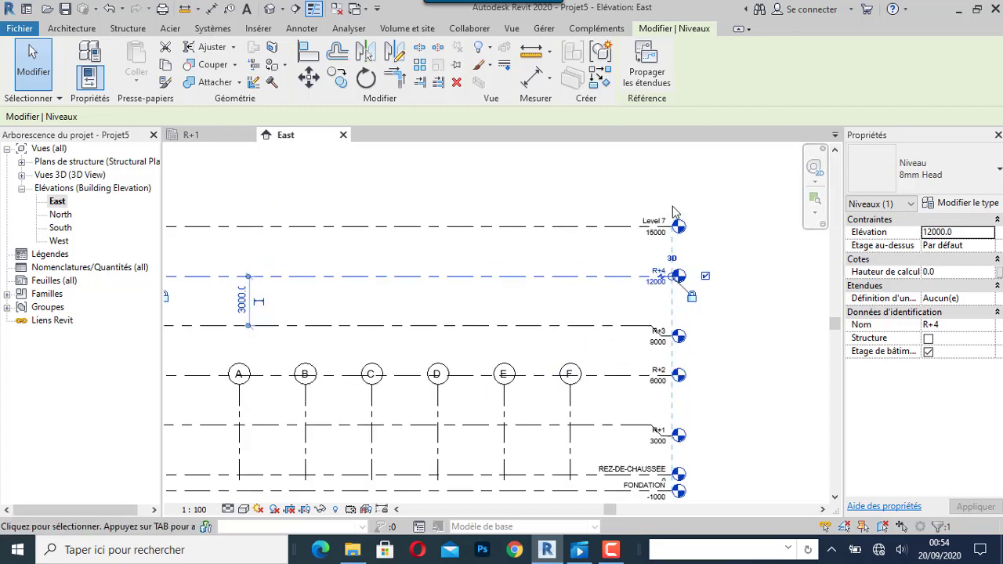
pyautogui.scroll(1, 674, 221)
pyautogui.moveTo(655, 225); pyautogui.dragTo(652, 243)
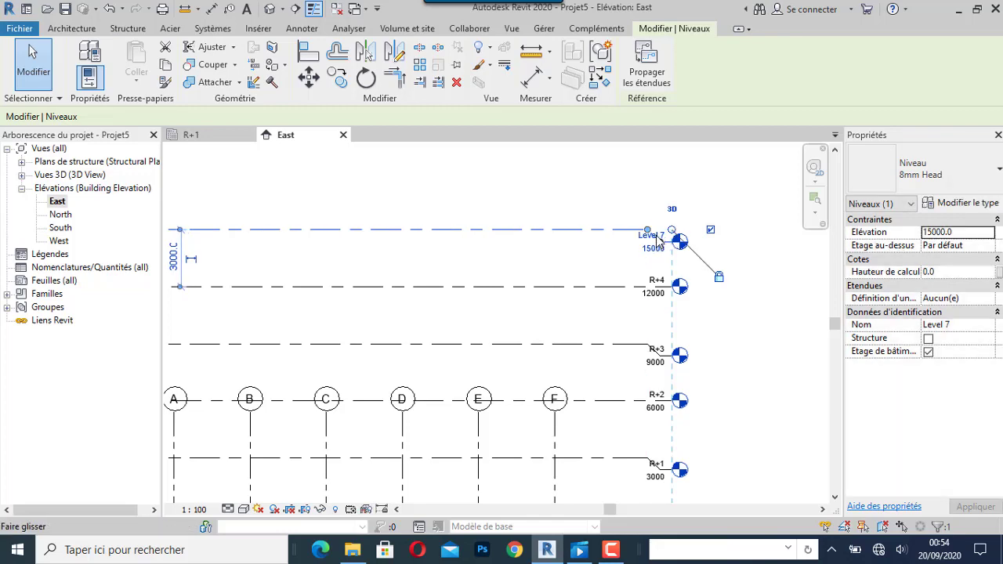
pyautogui.scroll(2, 652, 242)
pyautogui.click(625, 247)
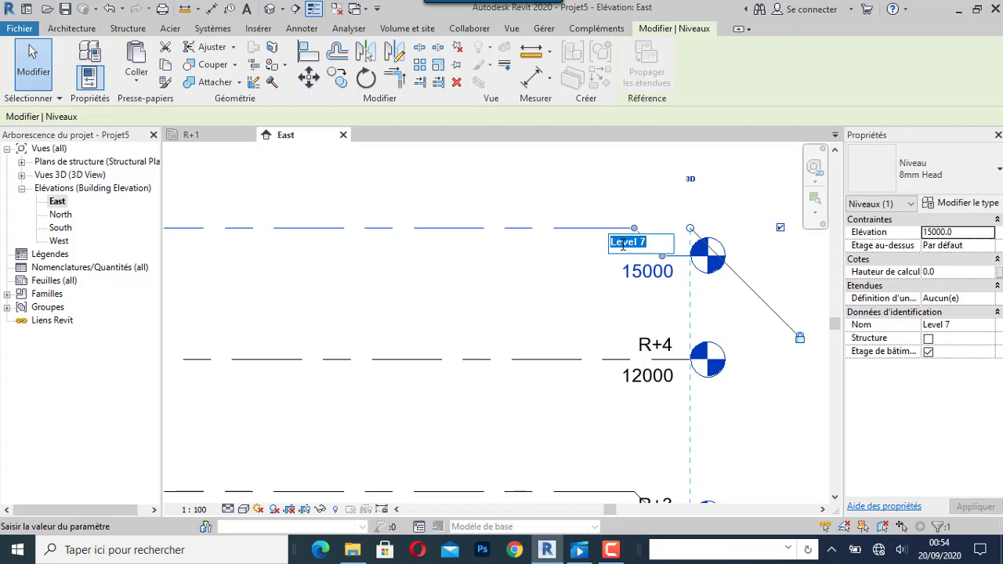
pyautogui.write('R+')
pyautogui.write('5')
pyautogui.click(573, 197)
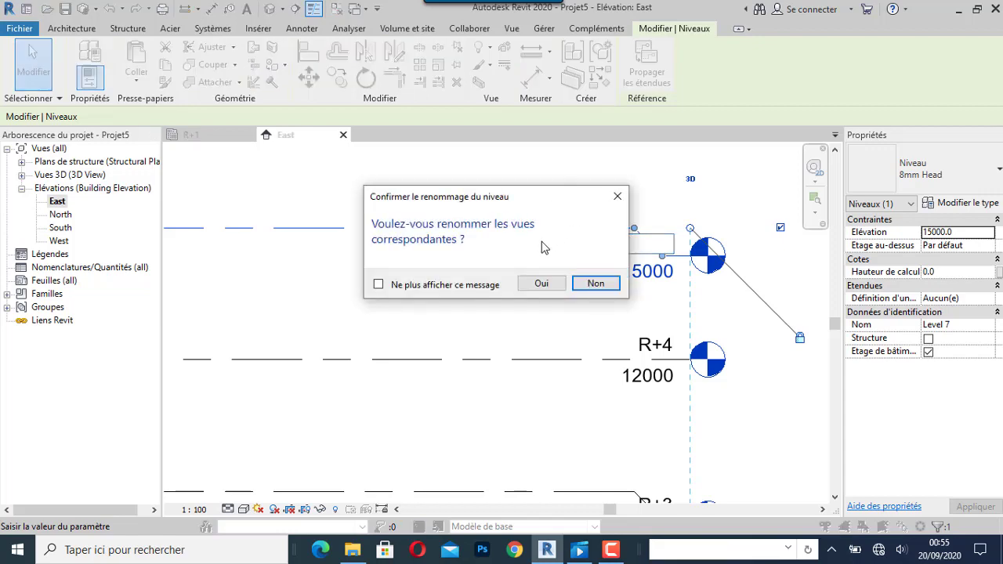
pyautogui.click(539, 286)
pyautogui.scroll(-5, 680, 264)
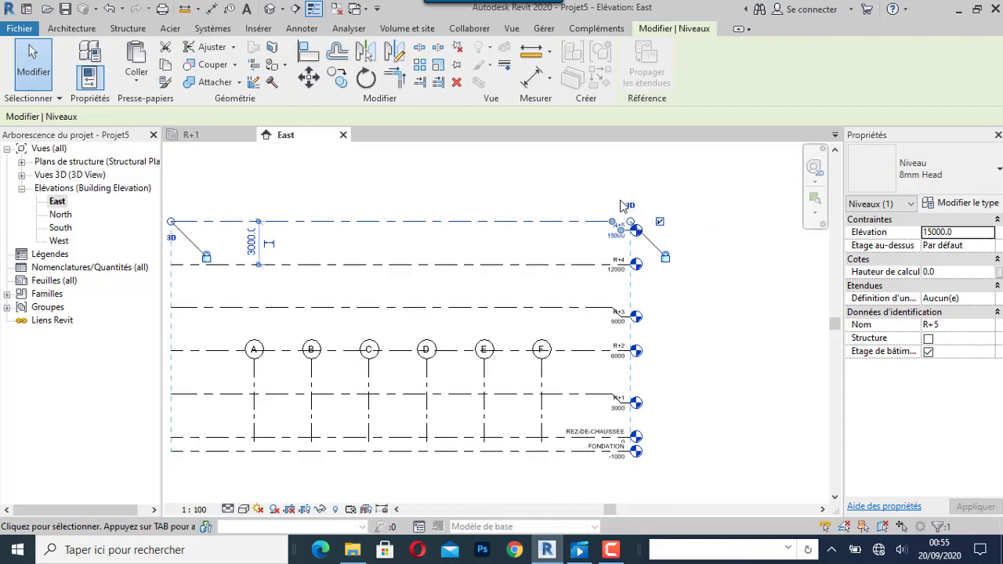
# Drag grid A's top end above R+5 and bottom end below FONDATION, extending grids A–F.
pyautogui.click(681, 260)
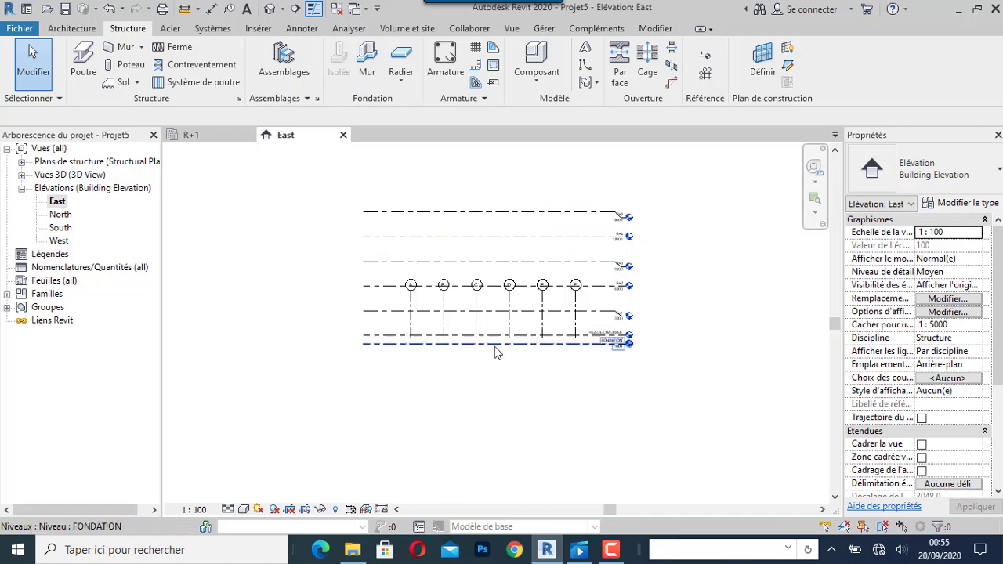
pyautogui.scroll(2, 474, 182)
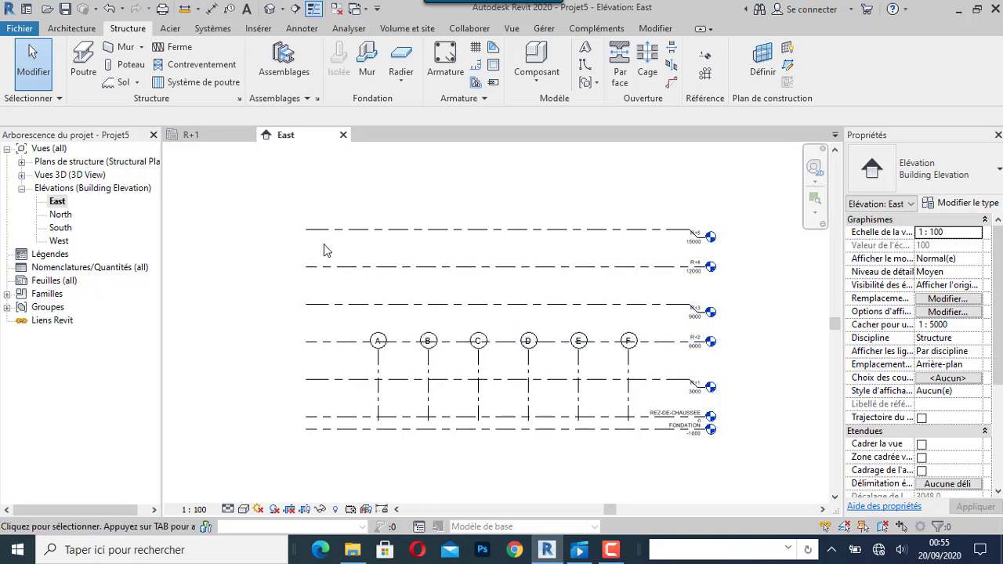
pyautogui.scroll(-1, 325, 244)
pyautogui.scroll(1, 278, 284)
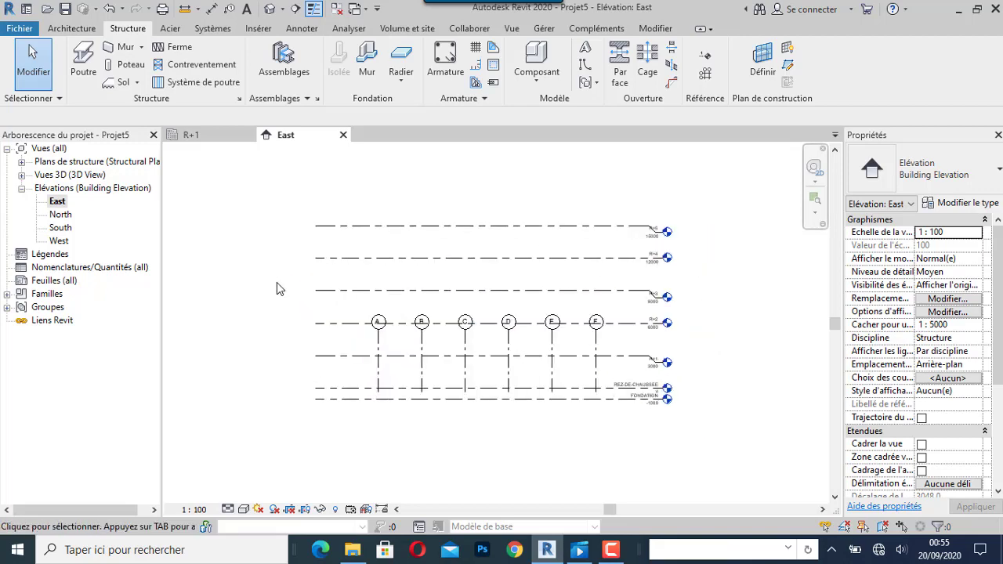
pyautogui.click(379, 329)
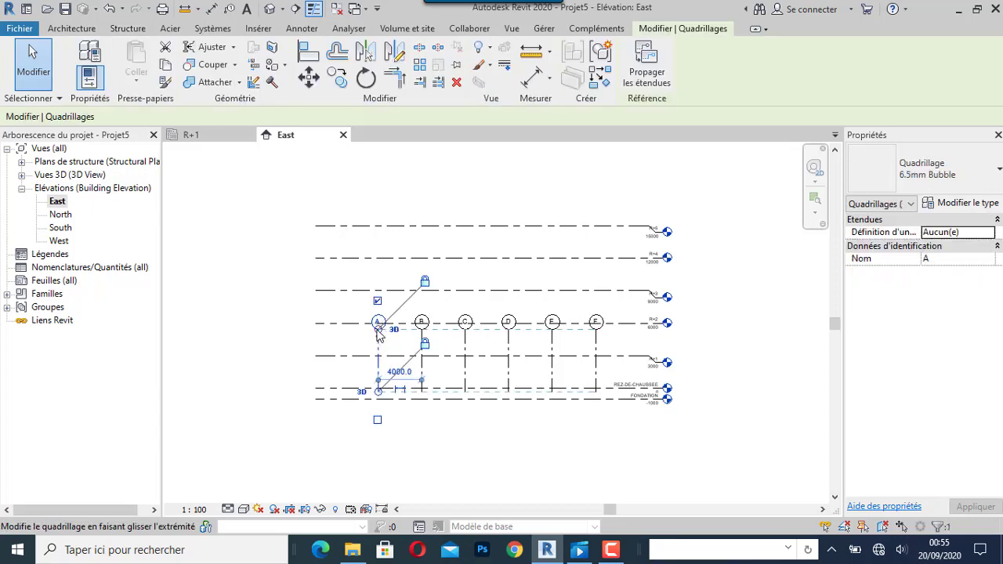
pyautogui.moveTo(378, 329); pyautogui.dragTo(378, 211)
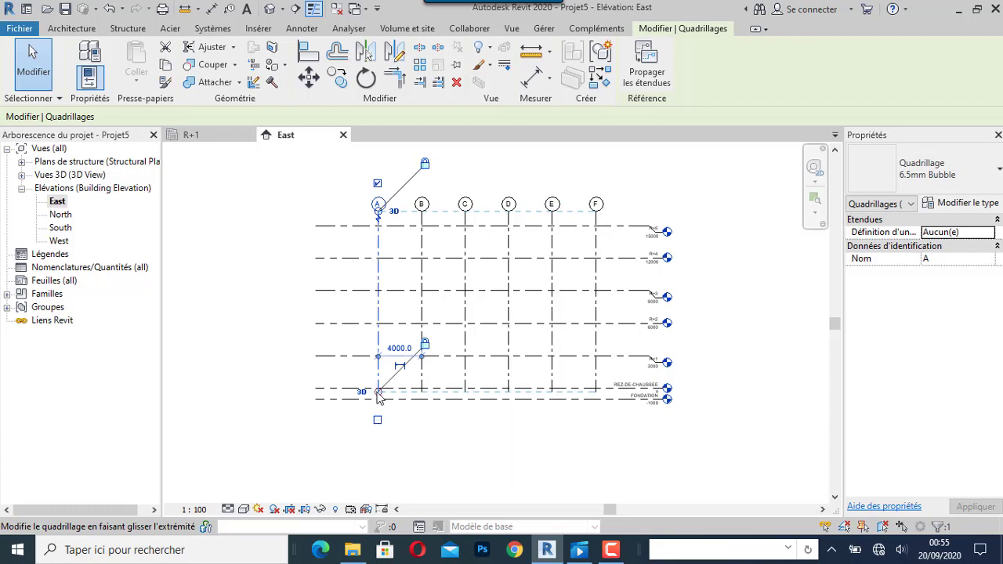
pyautogui.moveTo(379, 392); pyautogui.dragTo(378, 425)
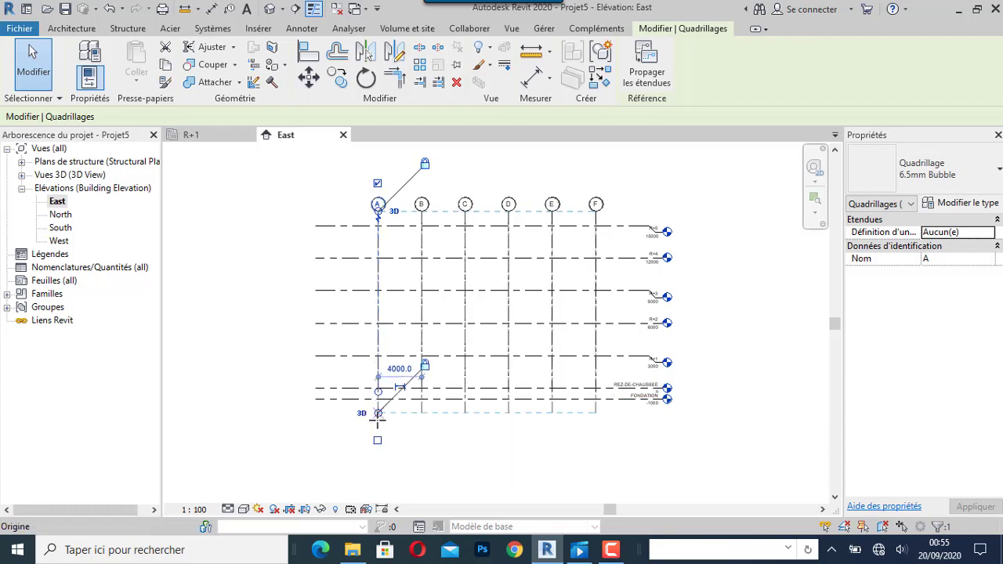
pyautogui.click(709, 477)
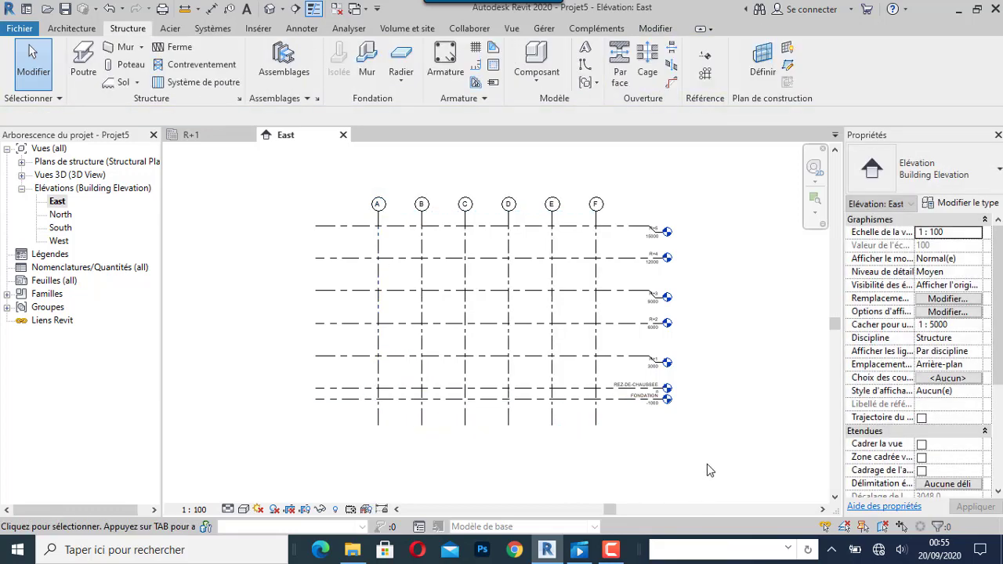
# On the R+1 structural plan, start placing structural columns using the 300 x 450mm type.
pyautogui.moveTo(191, 135)
pyautogui.click(233, 139)
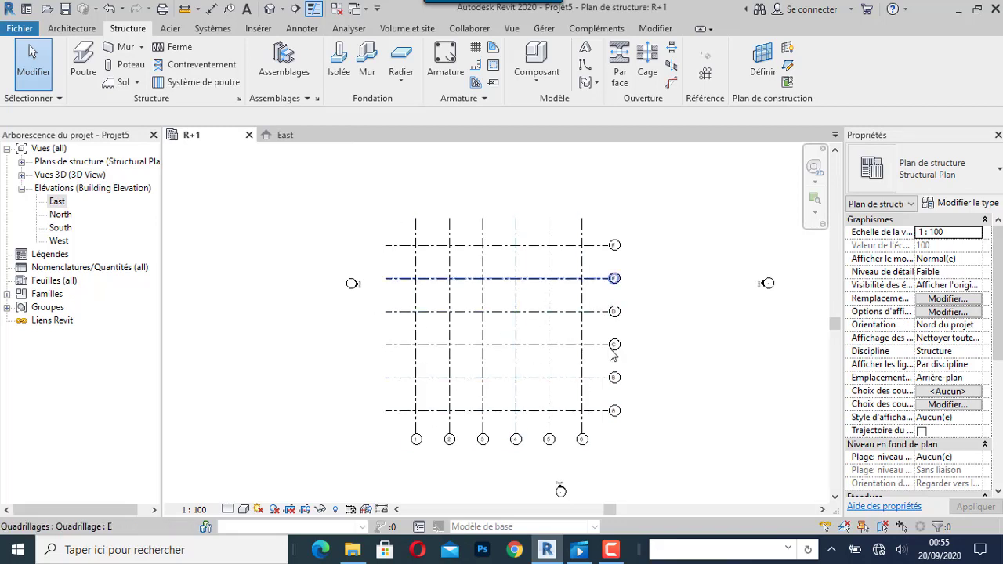
pyautogui.click(125, 66)
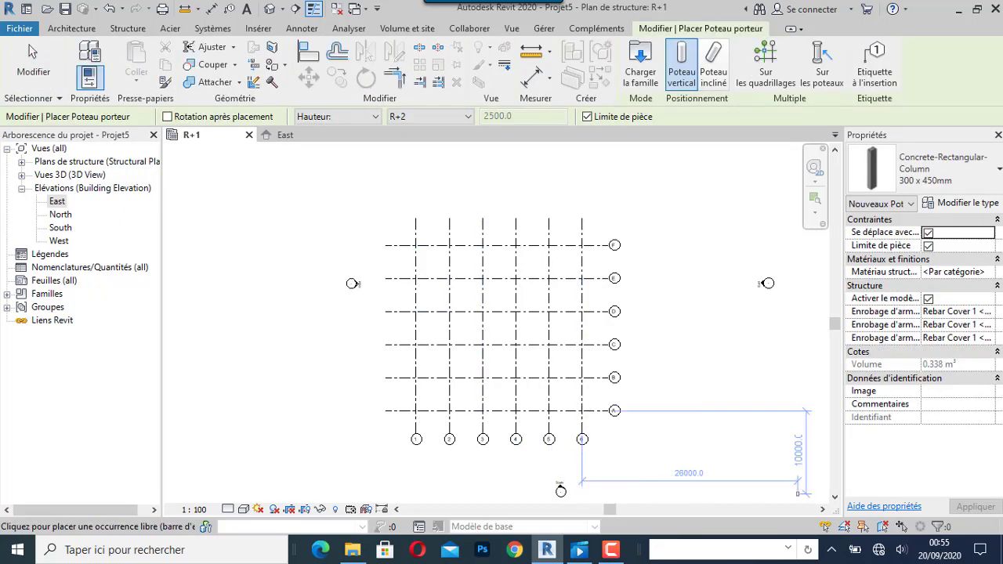
pyautogui.click(973, 186)
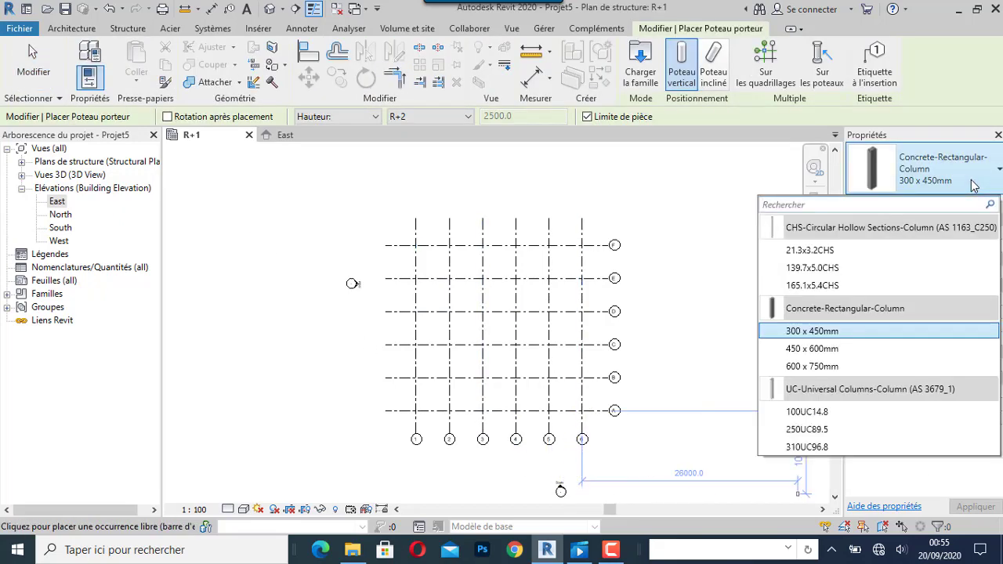
pyautogui.click(838, 333)
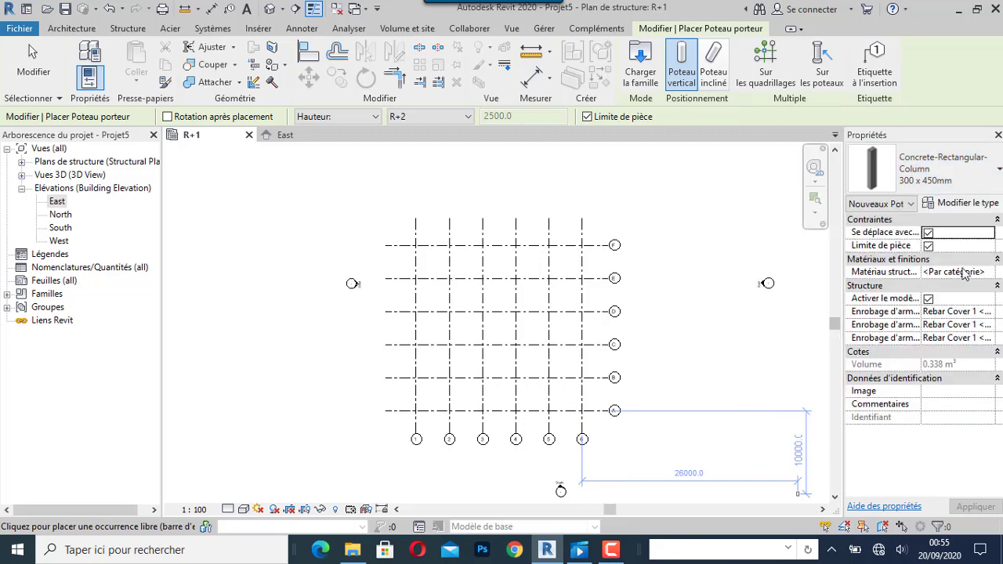
# Duplicate the column type as 200 x 200mm 2 with b and h set to 200.
pyautogui.click(975, 207)
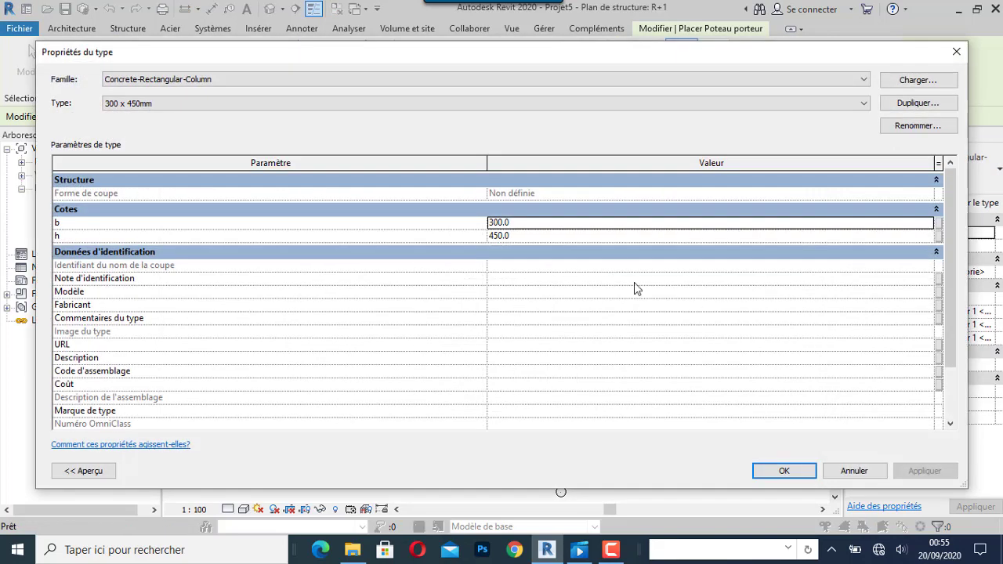
pyautogui.click(934, 104)
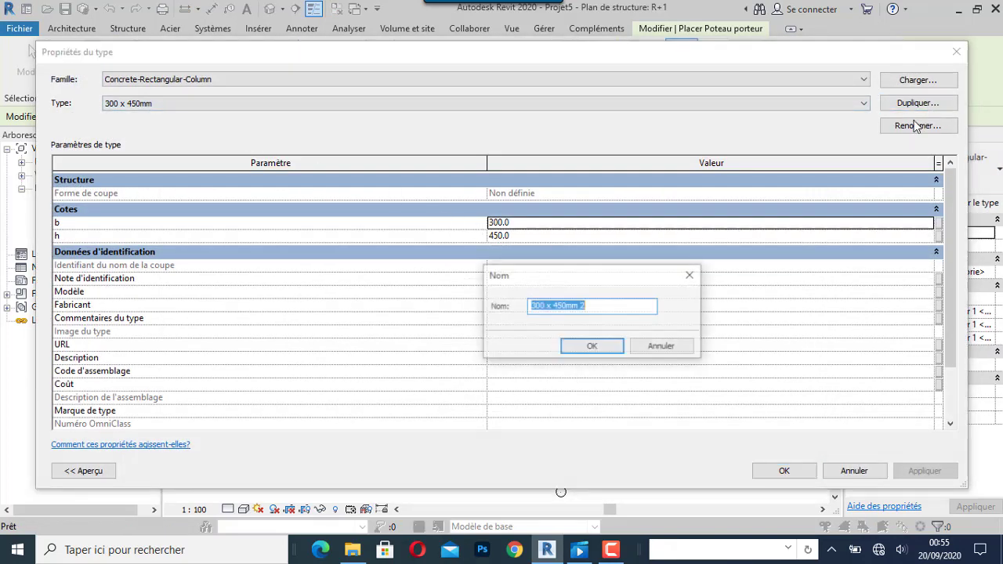
pyautogui.click(536, 310)
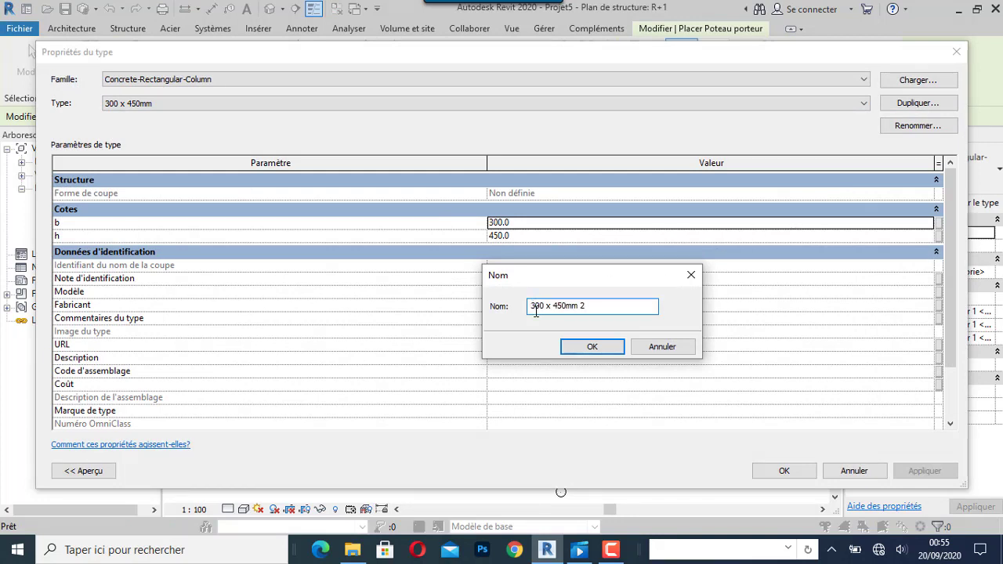
pyautogui.press('BackSpace')
pyautogui.write('2')
pyautogui.press('BackSpace')
pyautogui.press('BackSpace')
pyautogui.write('00')
pyautogui.click(592, 346)
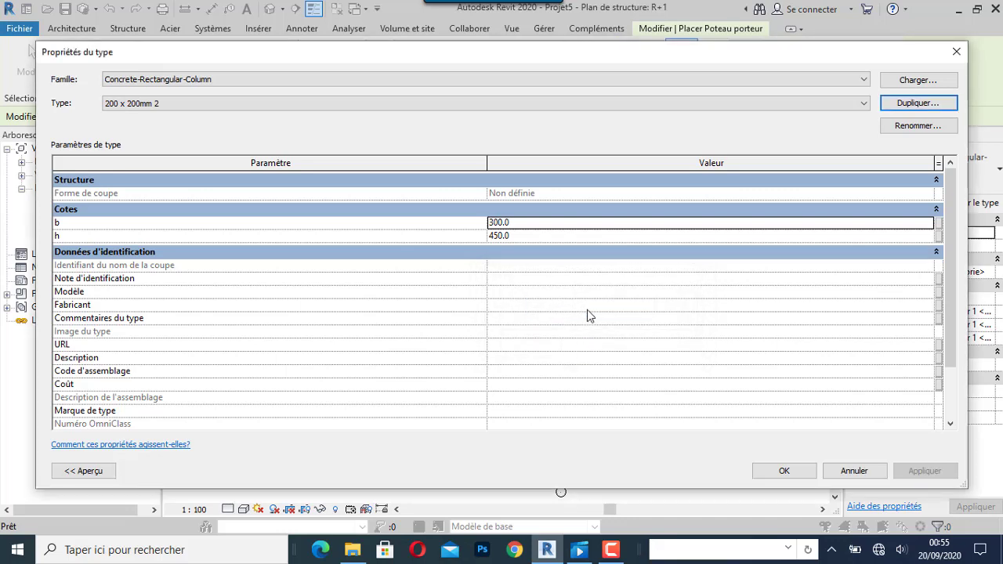
pyautogui.click(494, 223)
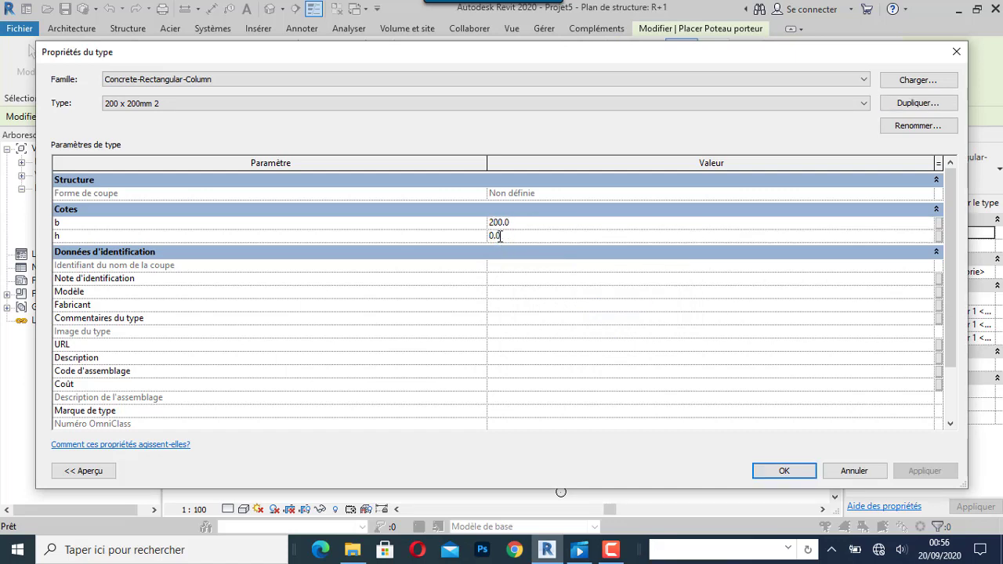
pyautogui.write('20')
pyautogui.click(776, 471)
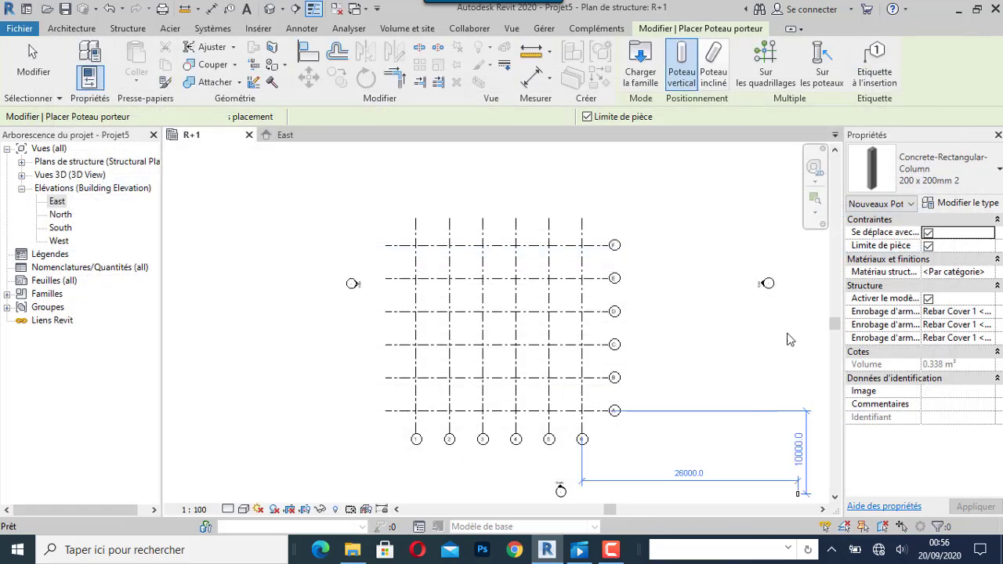
# Assign Concrete - Cast-in-Place Concrete - 25 MPa as the 200 x 200mm 2 column's structural material.
pyautogui.click(986, 272)
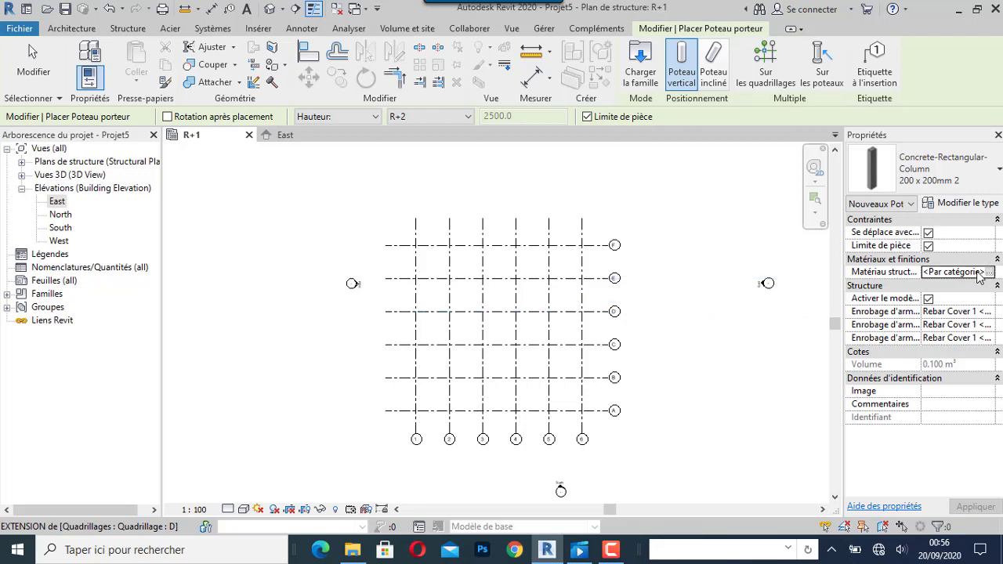
pyautogui.click(989, 272)
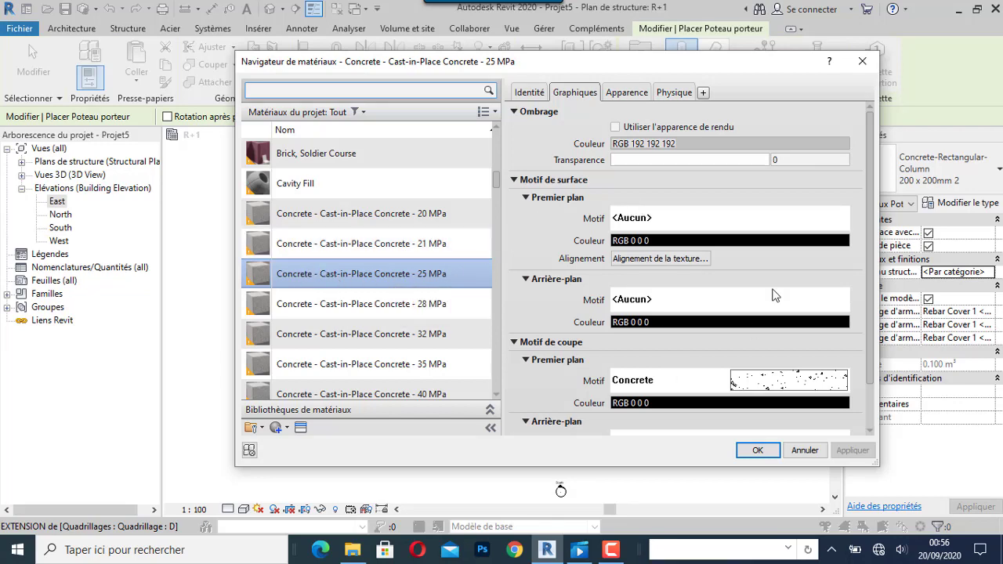
pyautogui.click(674, 93)
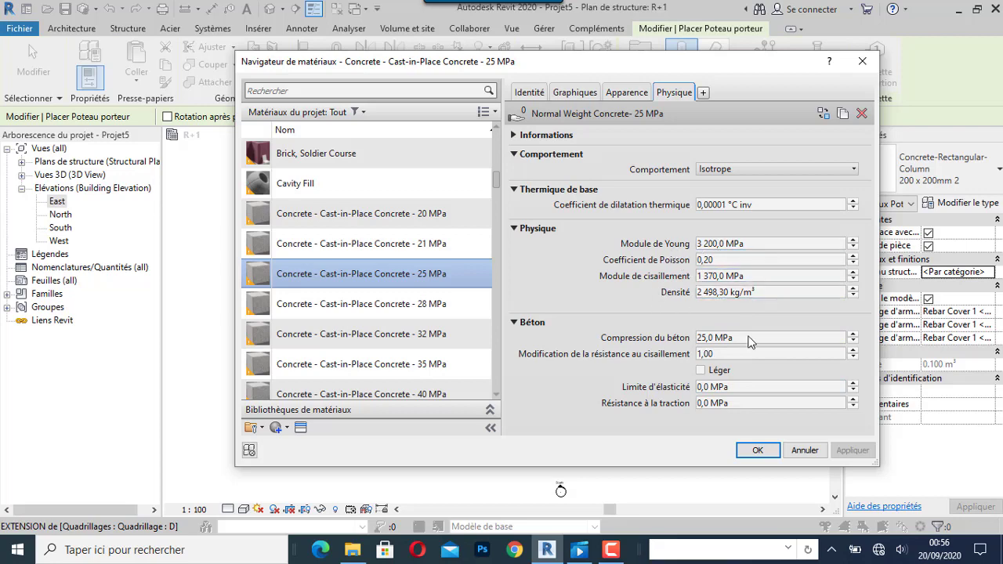
pyautogui.click(748, 452)
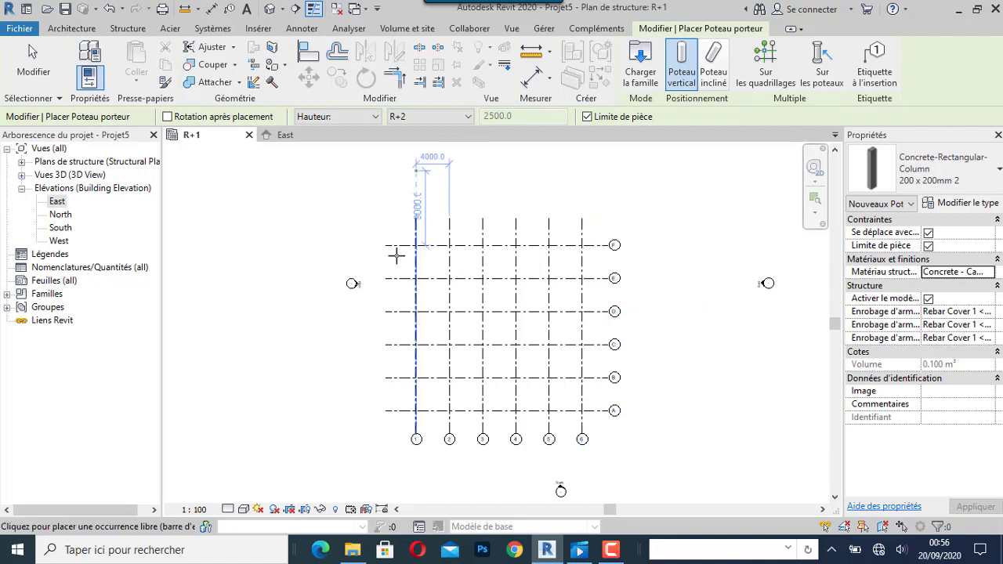
# Set the columns to extend upward with R+2 as their top level.
pyautogui.click(364, 117)
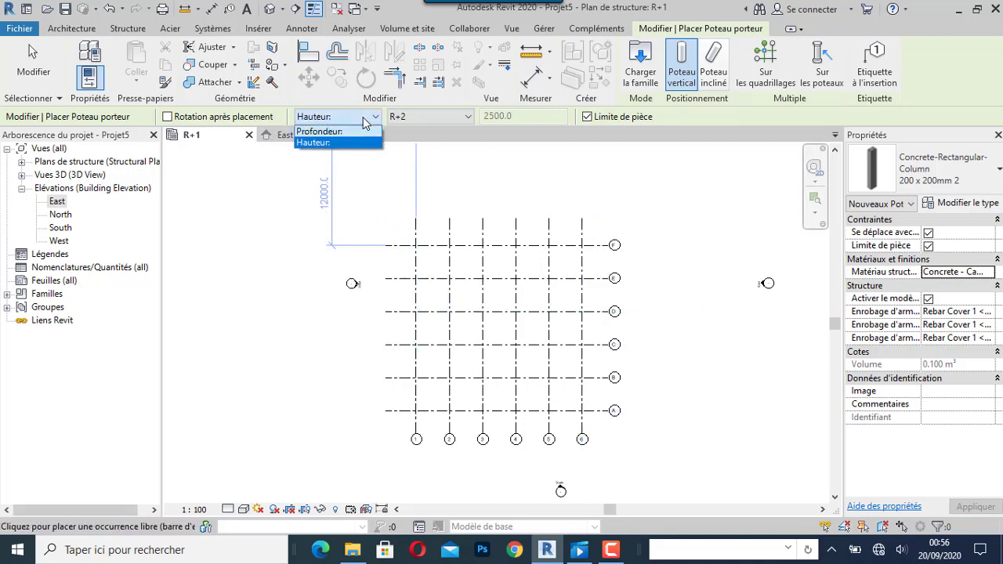
pyautogui.click(372, 117)
pyautogui.click(413, 117)
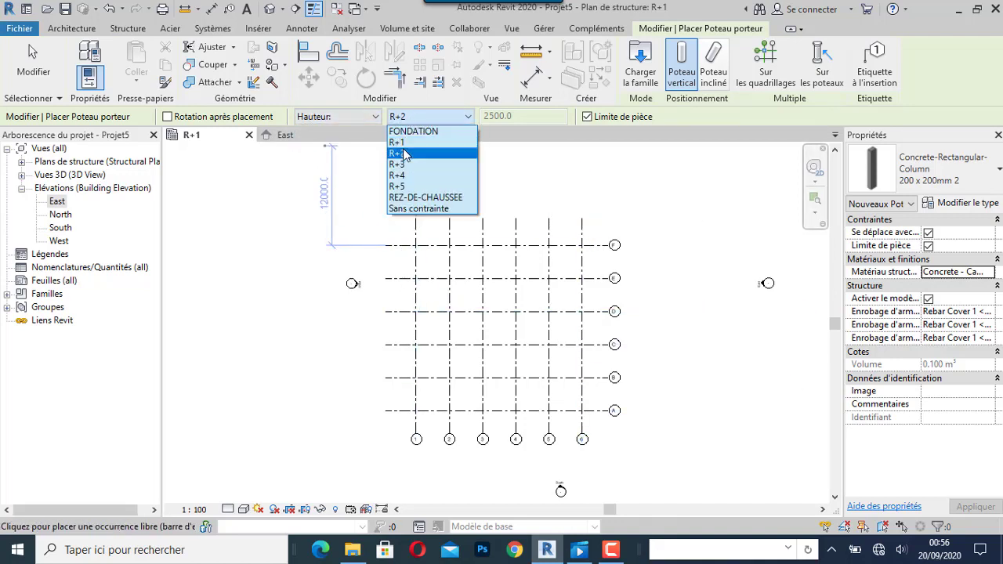
pyautogui.click(407, 153)
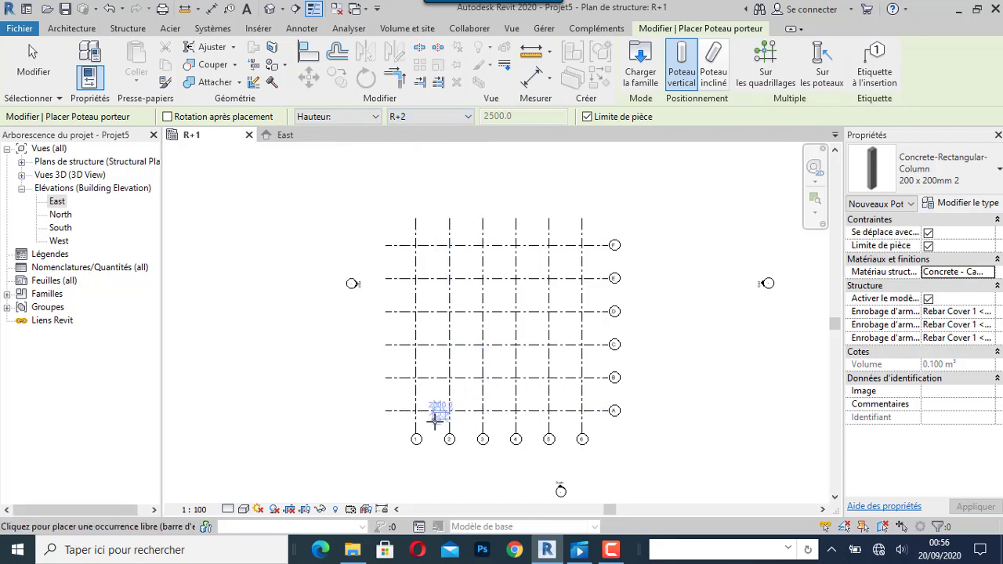
pyautogui.scroll(2, 436, 422)
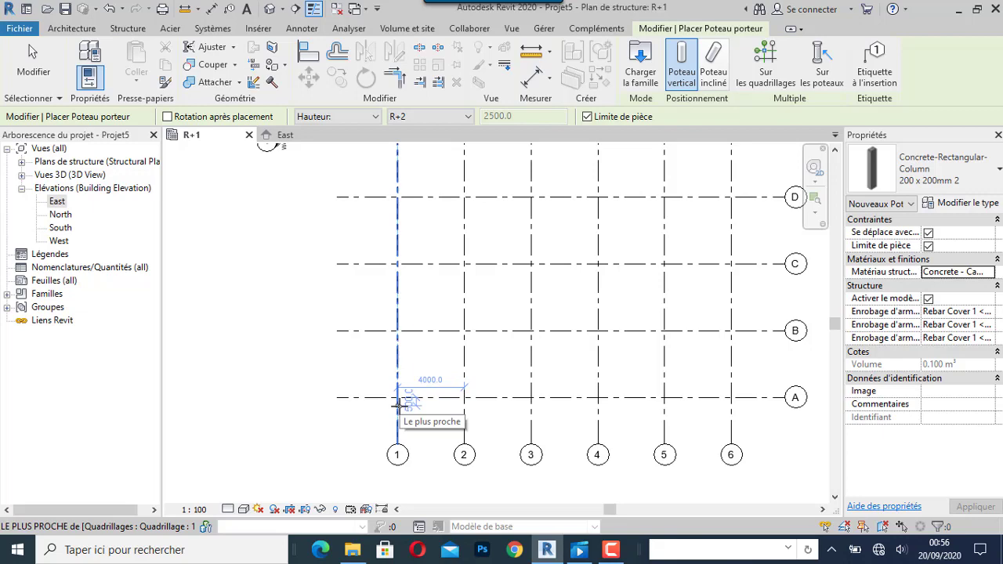
pyautogui.click(21, 161)
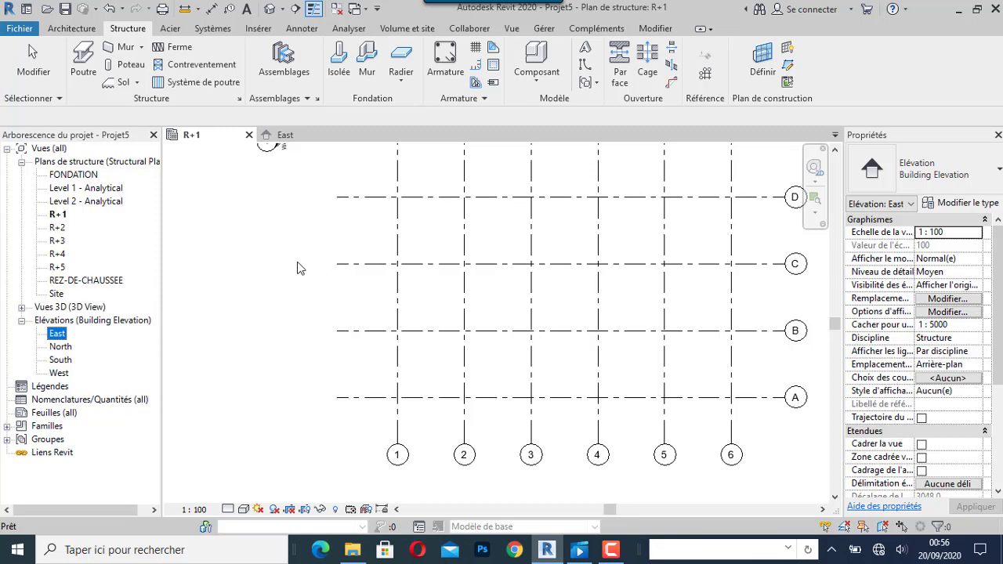
pyautogui.scroll(-2, 284, 267)
pyautogui.scroll(-1, 261, 297)
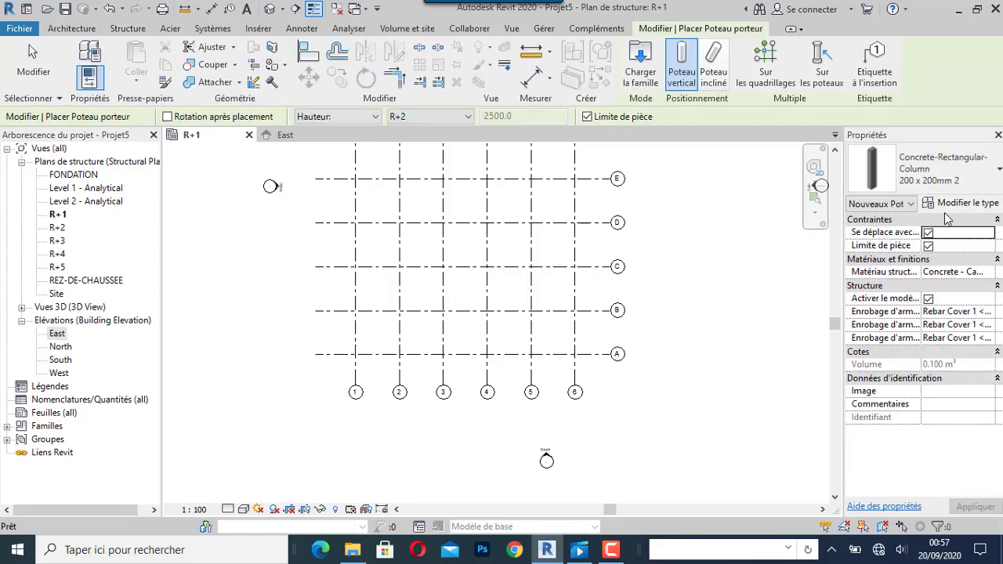
pyautogui.scroll(3, 373, 350)
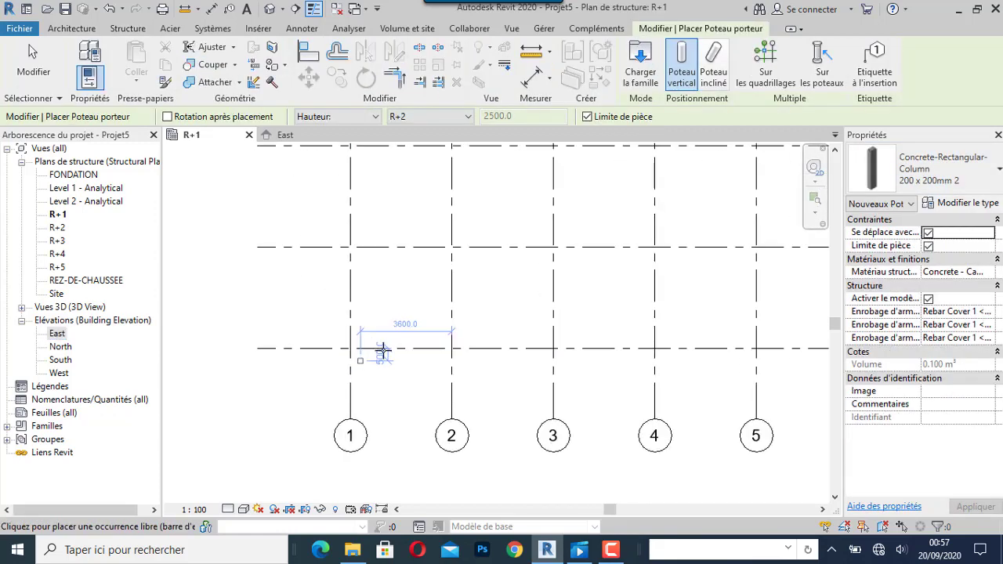
pyautogui.scroll(-2, 451, 352)
pyautogui.scroll(-2, 459, 313)
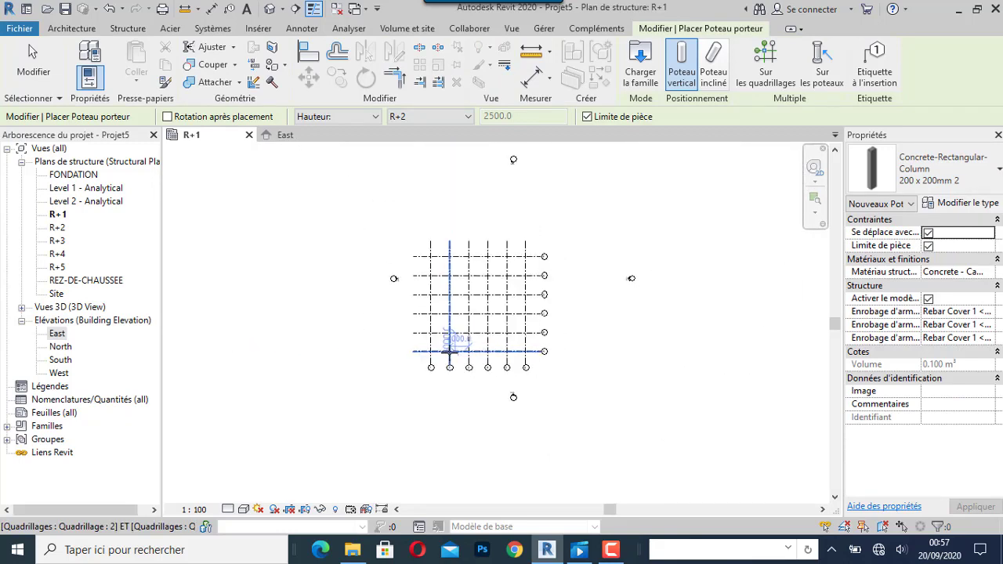
pyautogui.scroll(2, 481, 324)
pyautogui.scroll(1, 481, 325)
pyautogui.scroll(-2, 481, 325)
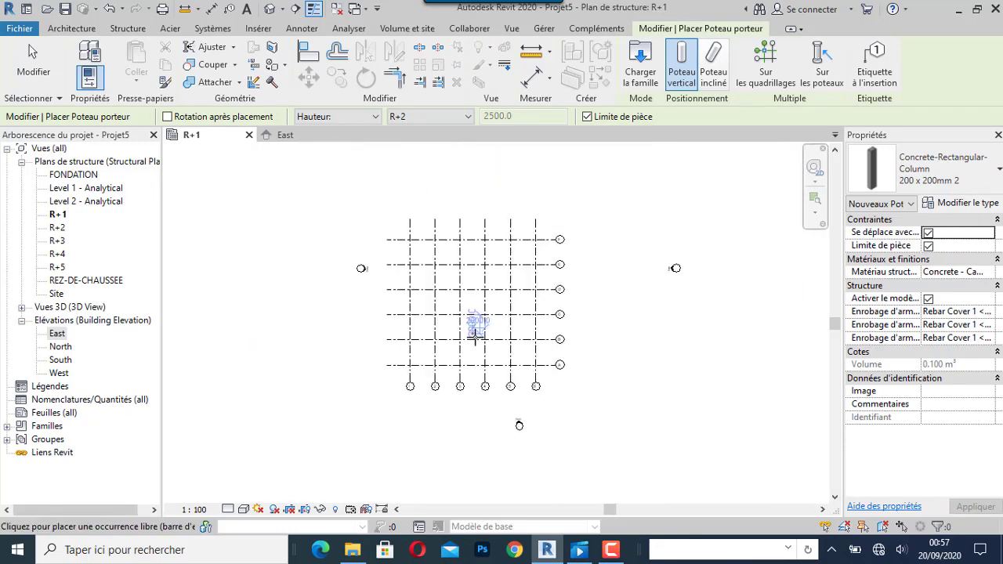
# Place columns at every intersection of grids 2–5 and B–E using the grid-selection method.
pyautogui.click(766, 72)
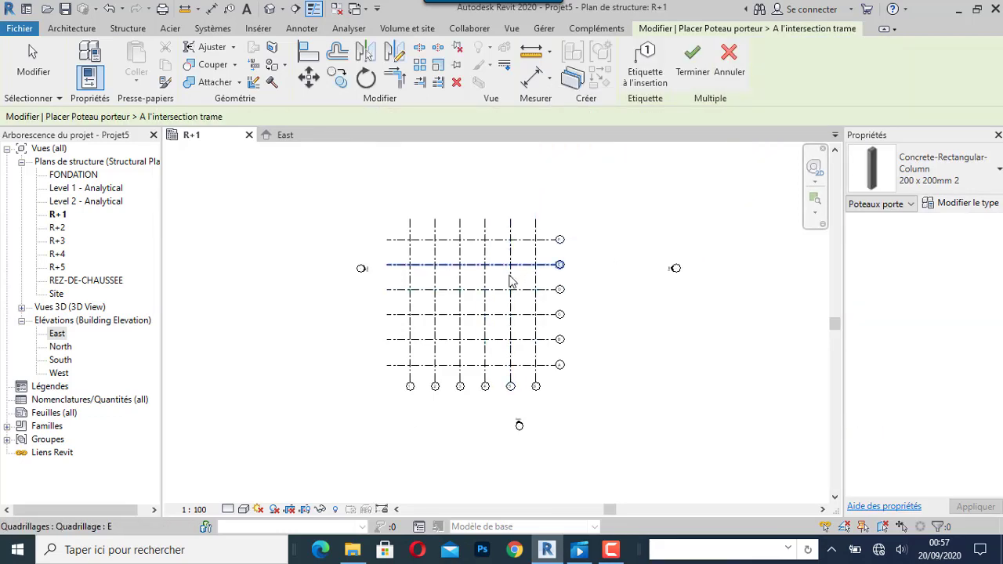
pyautogui.scroll(2, 510, 279)
pyautogui.scroll(2, 515, 278)
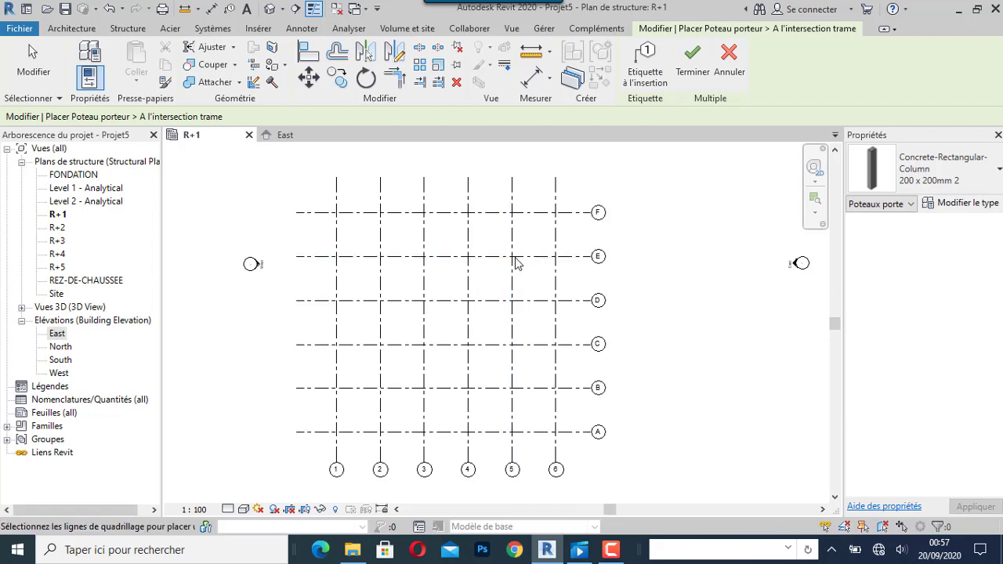
pyautogui.moveTo(527, 238)
pyautogui.mouseDown()
pyautogui.moveTo(394, 398)
pyautogui.moveTo(370, 404)
pyautogui.mouseUp()
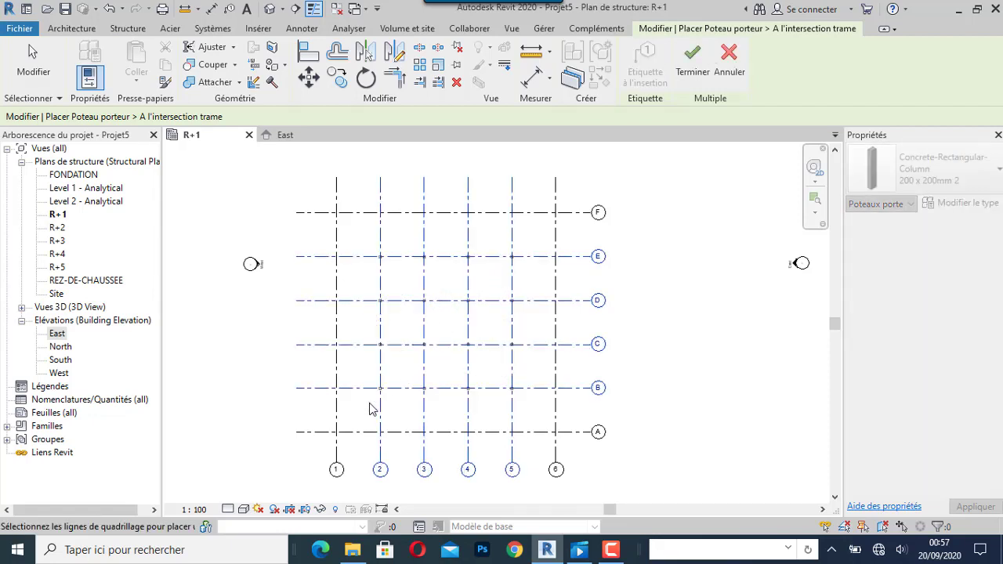
pyautogui.scroll(3, 376, 405)
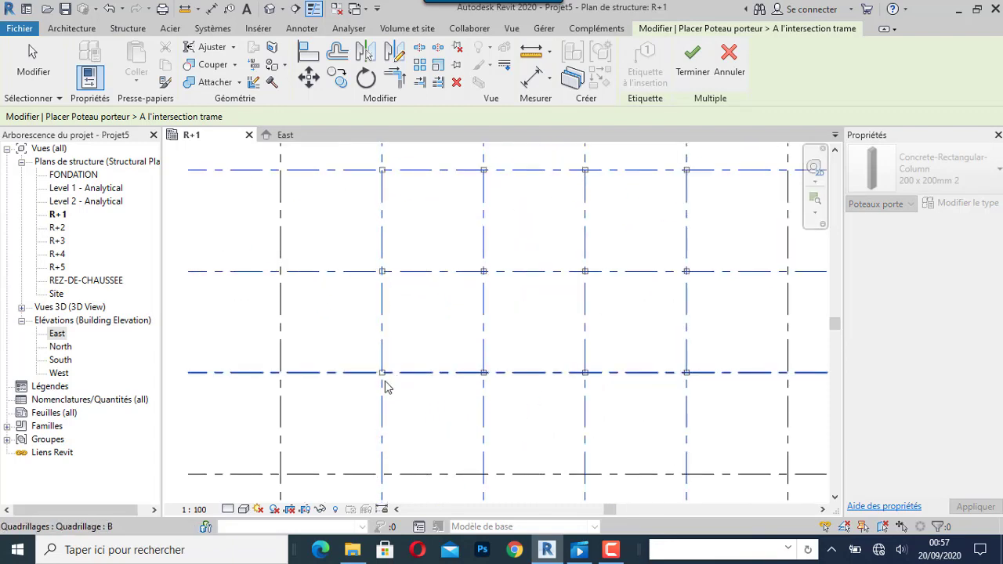
pyautogui.click(692, 59)
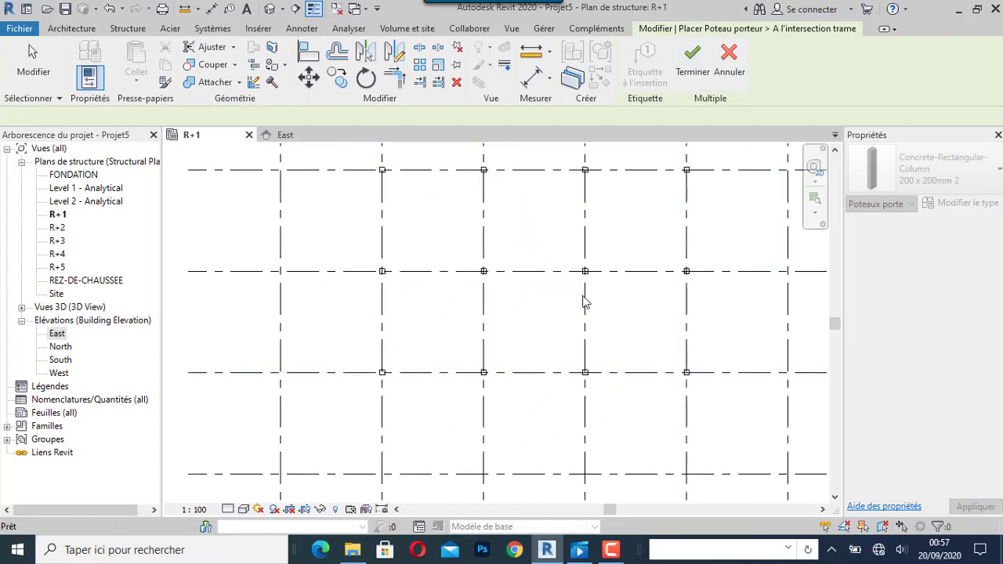
pyautogui.scroll(-1, 504, 376)
pyautogui.scroll(-3, 504, 376)
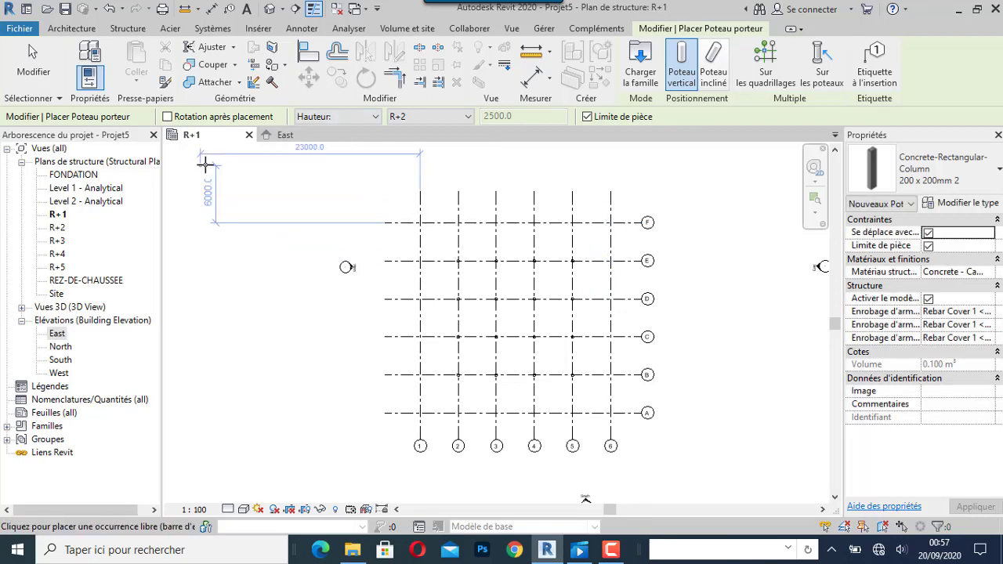
# Finish column placement and start a structural wall at the corner of grids F and 6.
pyautogui.press('Escape')
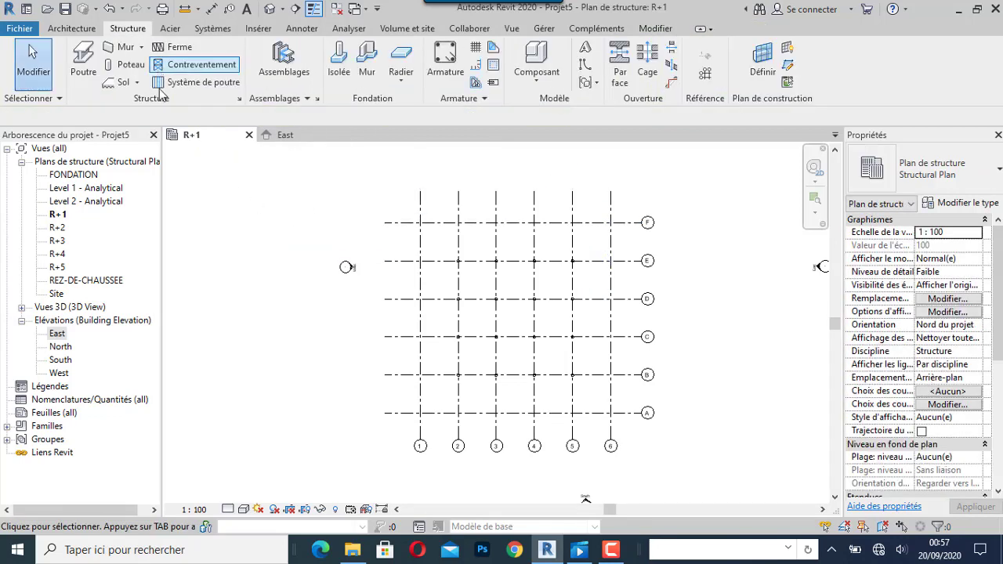
pyautogui.click(141, 49)
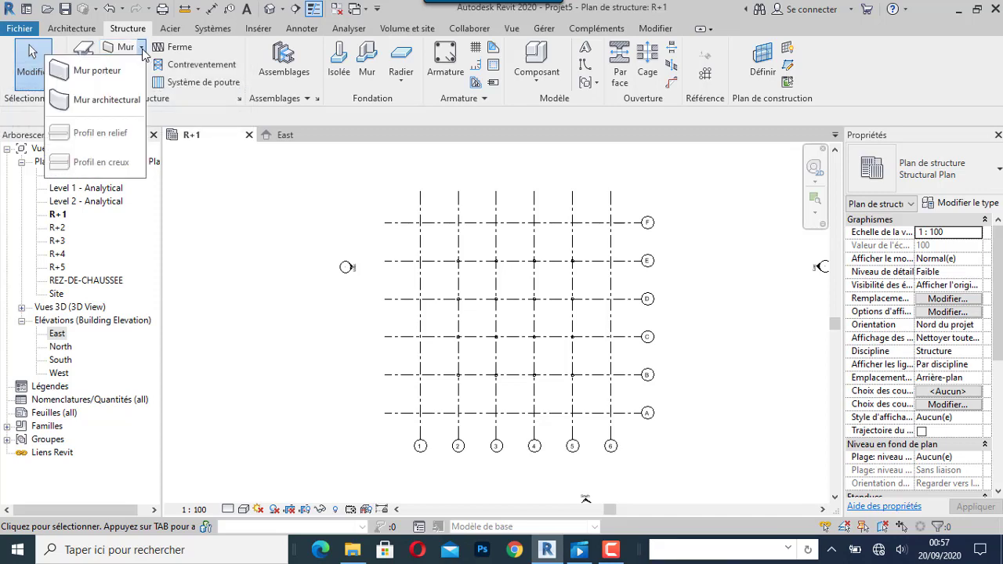
pyautogui.click(87, 70)
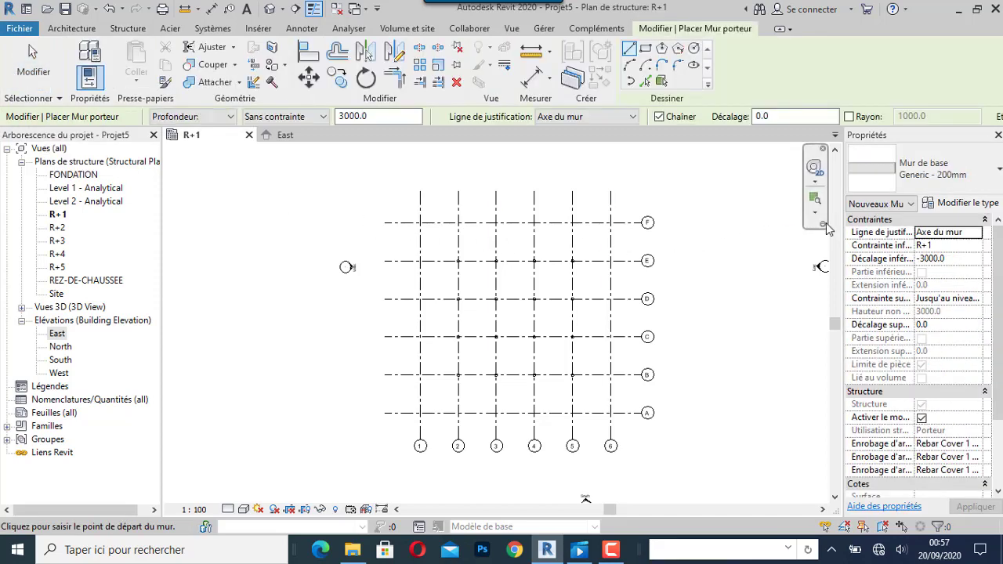
pyautogui.click(610, 222)
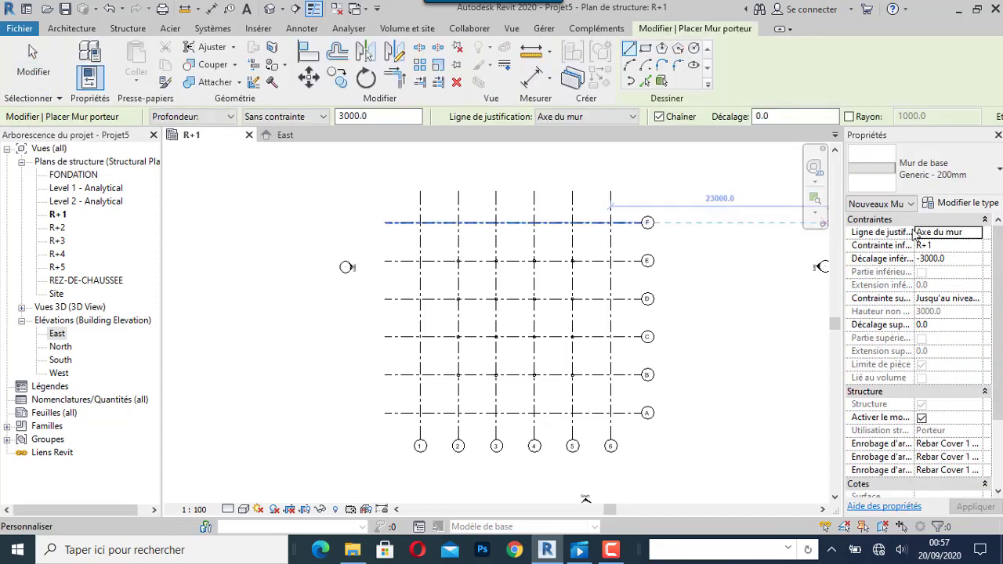
# Switch the wall type to Exterior - 225mm Concrete and bring up its type properties.
pyautogui.click(993, 172)
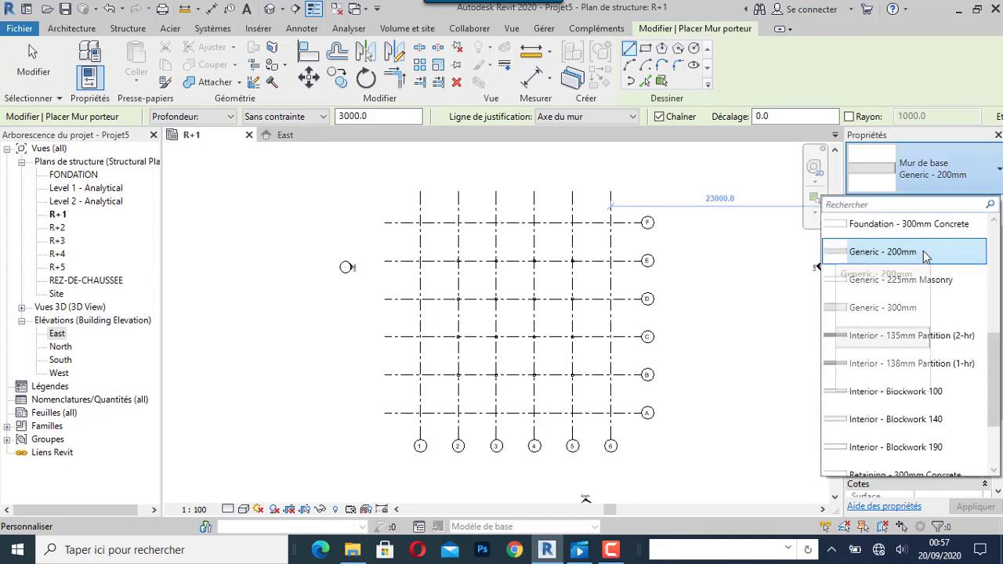
pyautogui.scroll(1, 966, 448)
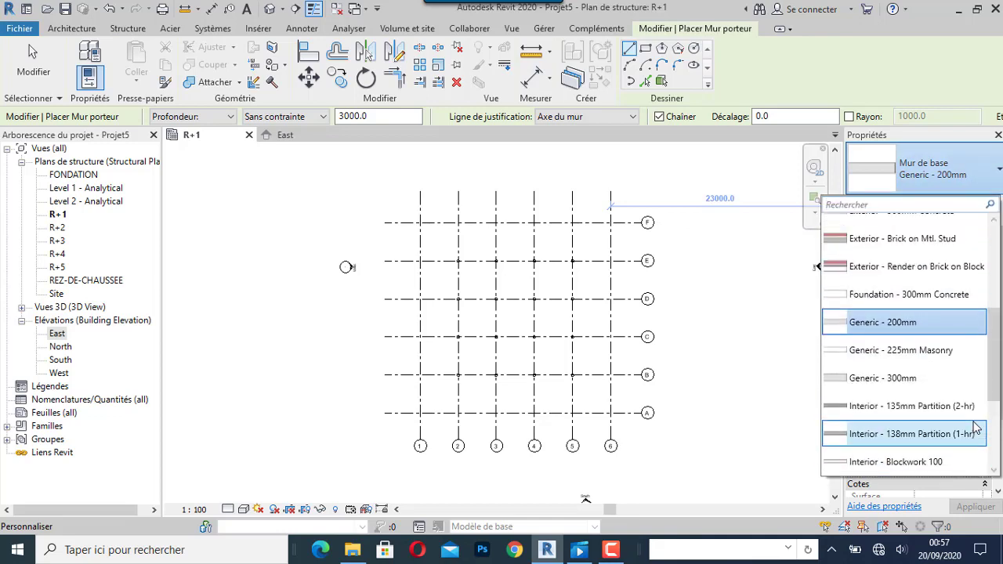
pyautogui.scroll(3, 969, 404)
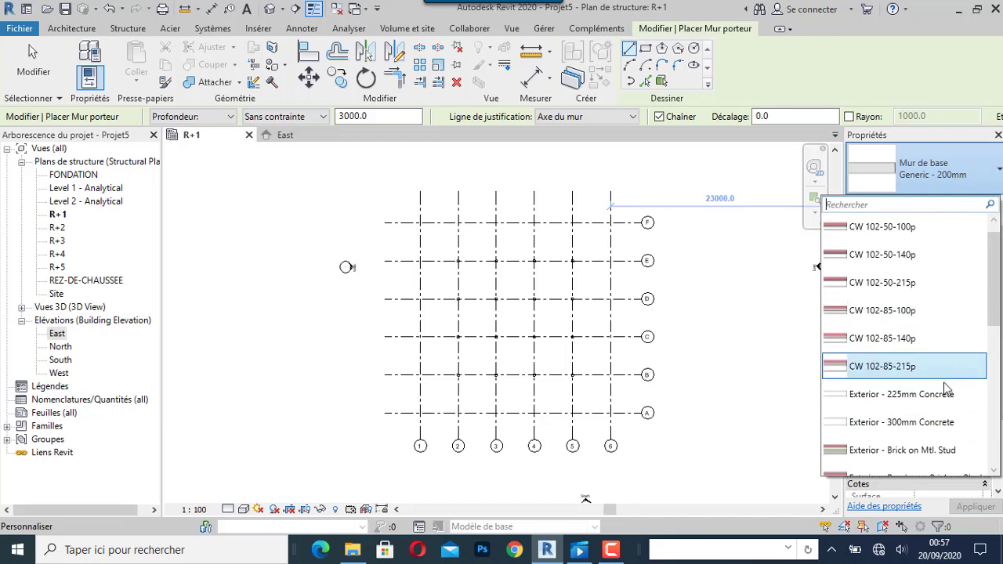
pyautogui.click(968, 396)
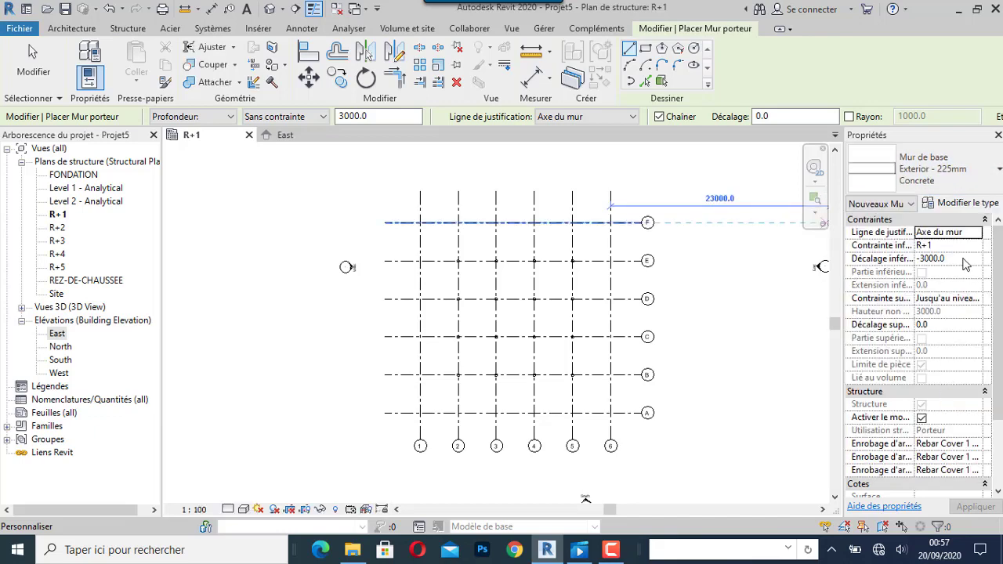
pyautogui.click(964, 203)
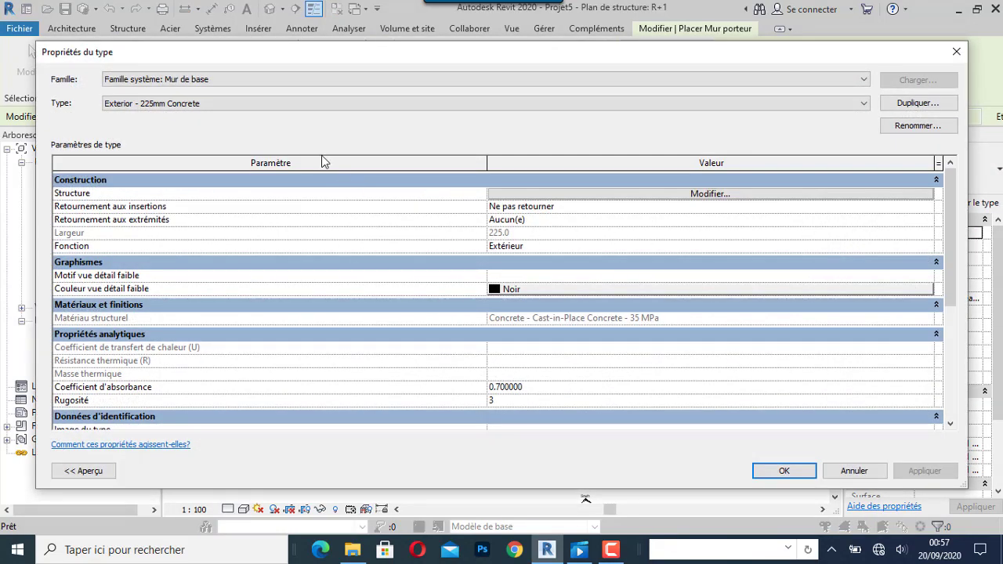
# Duplicate the wall type under the name Exterior - 150mm Concrete 2.
pyautogui.click(897, 103)
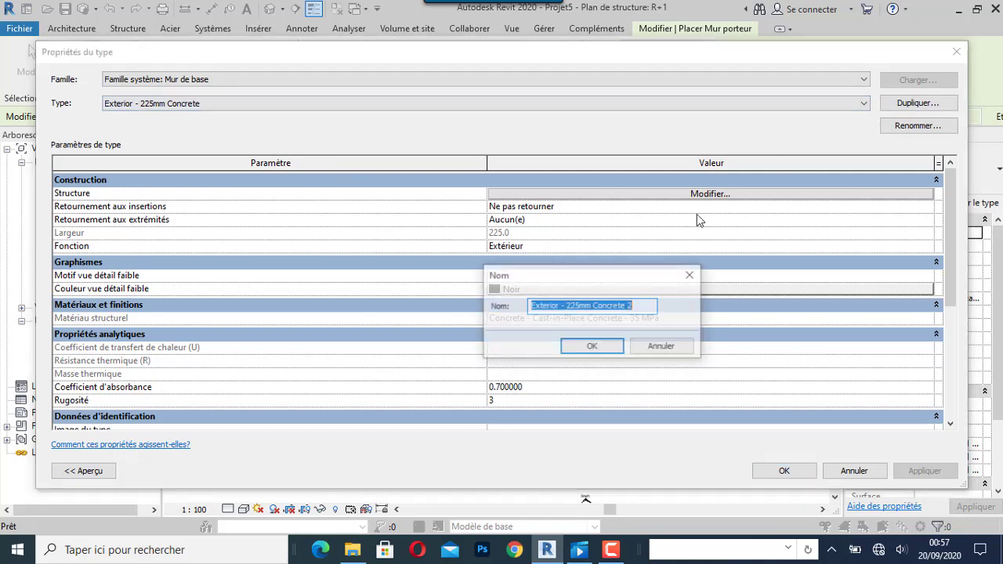
pyautogui.click(577, 307)
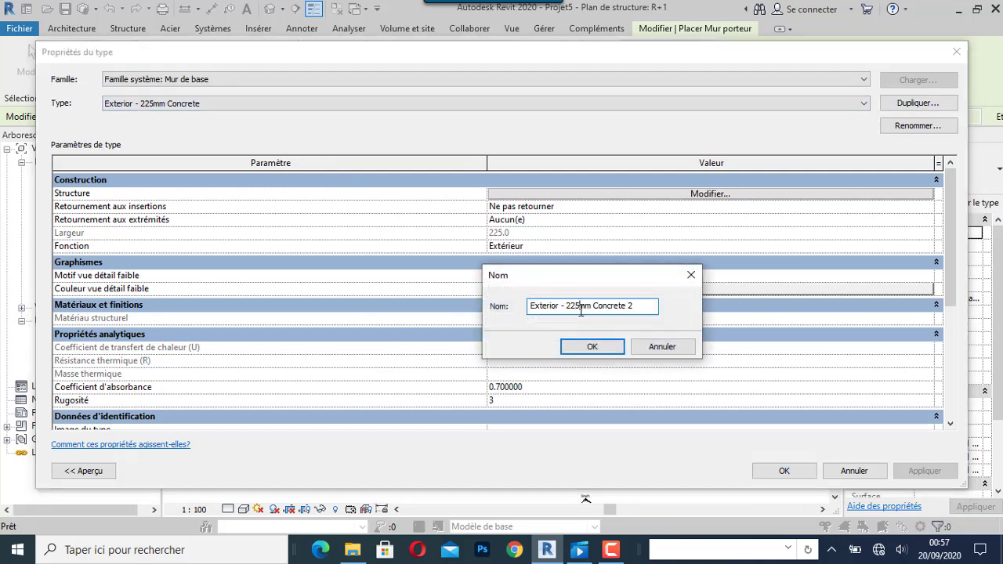
pyautogui.press('BackSpace')
pyautogui.press('BackSpace')
pyautogui.write('150')
pyautogui.click(593, 349)
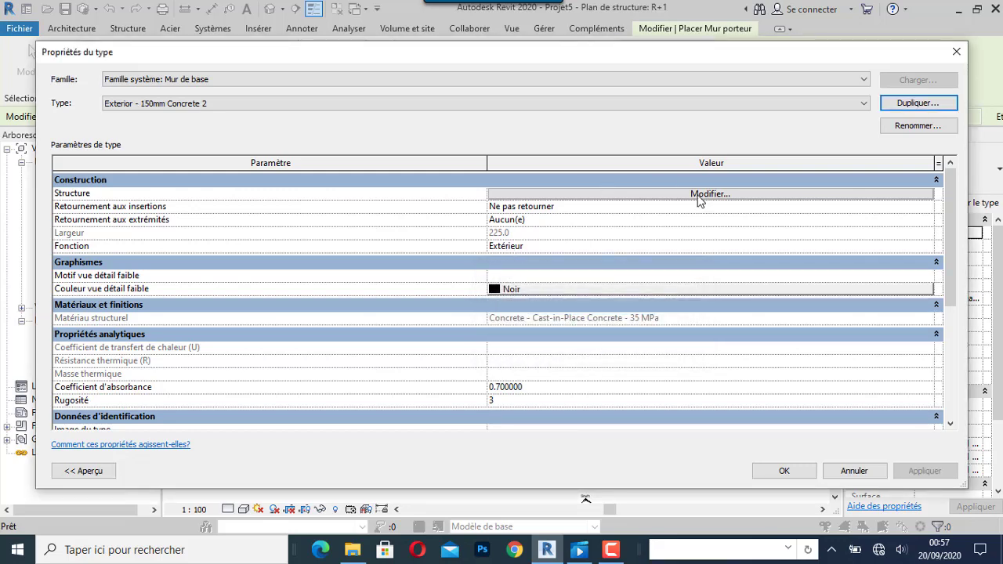
# Make the structural layer 150 thick in Concrete - Cast-in-Place Concrete - 25 MPa.
pyautogui.click(700, 198)
pyautogui.click(452, 192)
pyautogui.write('150')
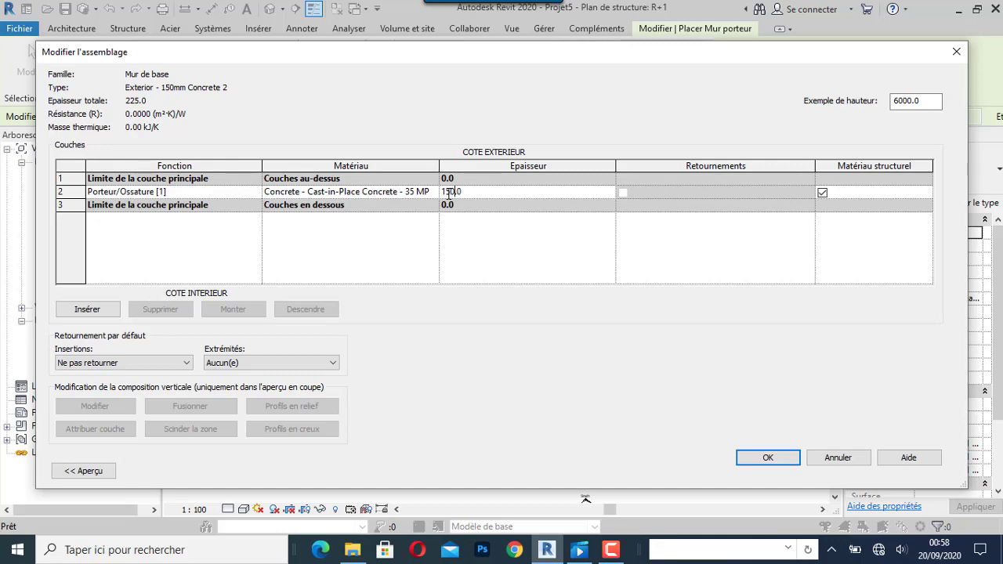
pyautogui.click(425, 193)
pyautogui.click(433, 192)
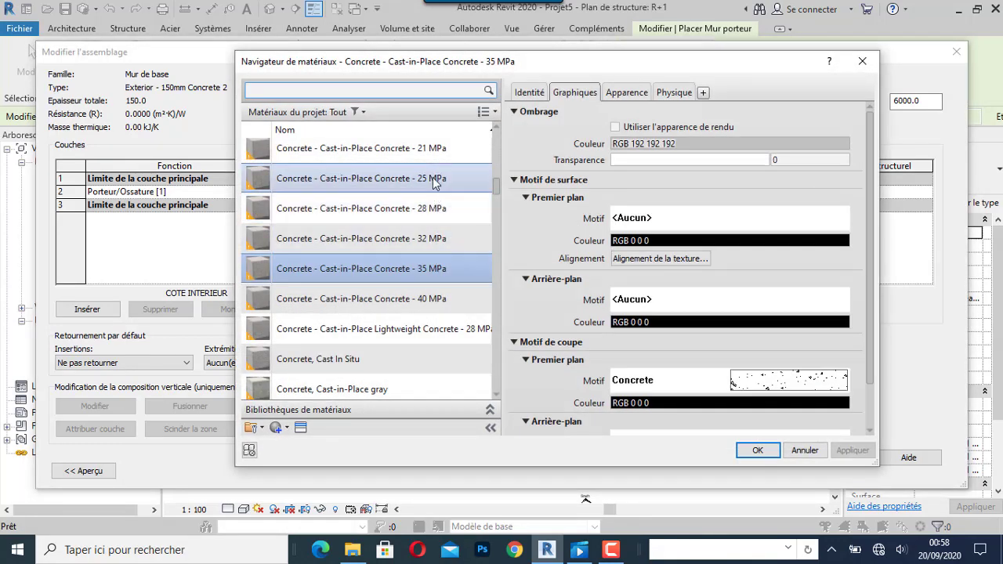
pyautogui.click(430, 182)
pyautogui.click(672, 93)
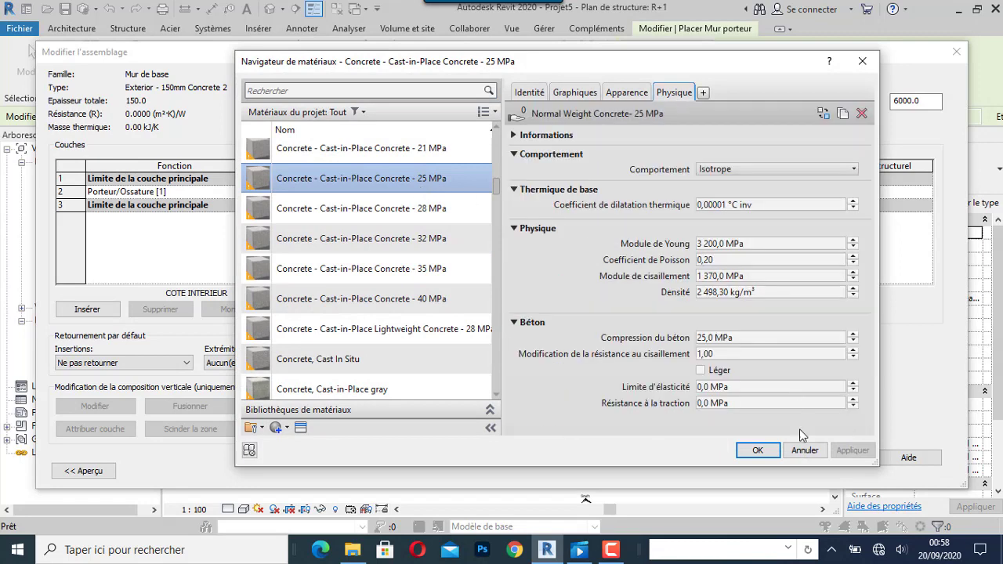
pyautogui.click(757, 451)
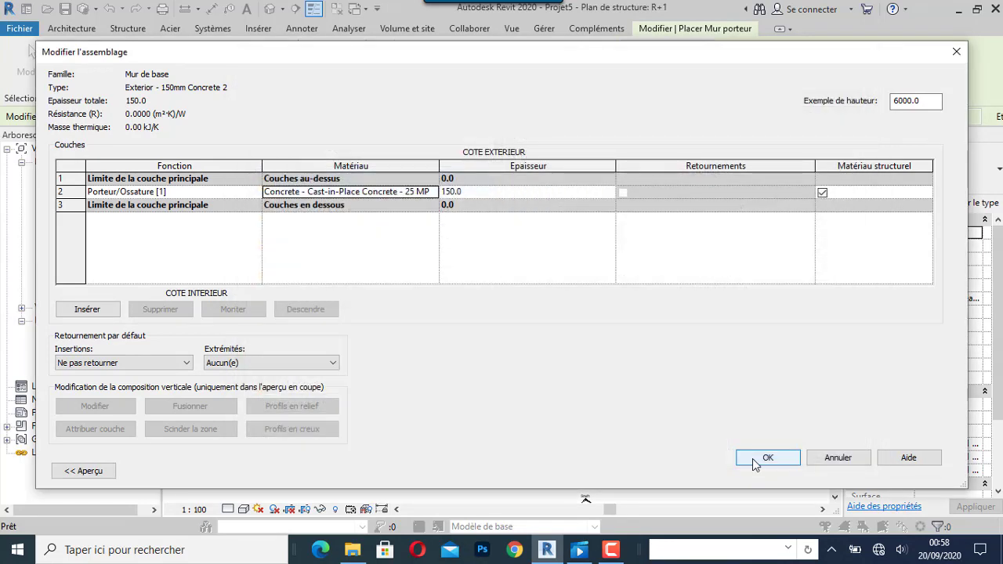
pyautogui.click(754, 459)
pyautogui.click(783, 471)
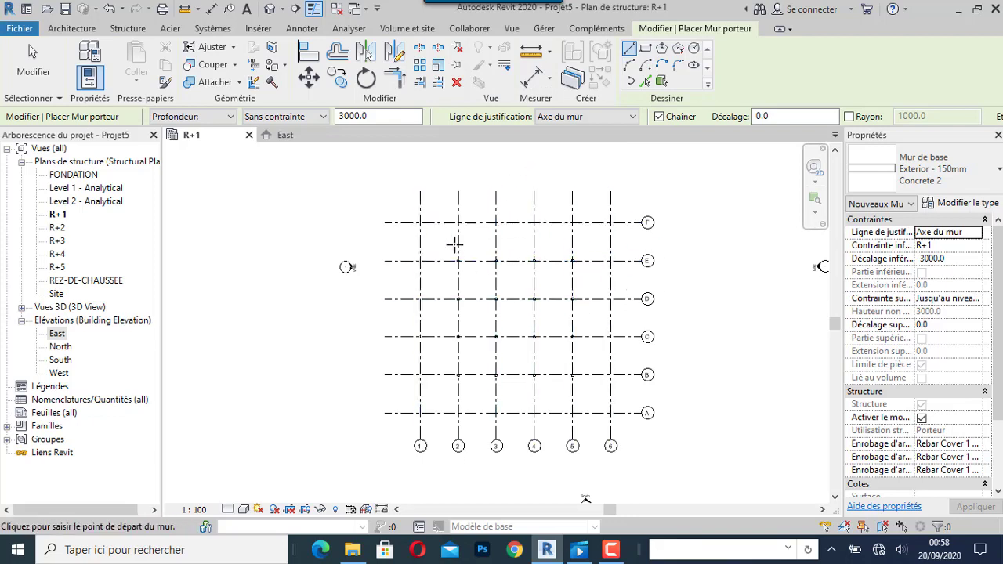
# Draw walls from grid intersection F/1 to F/6, then along grid 6 to A/6.
pyautogui.click(420, 223)
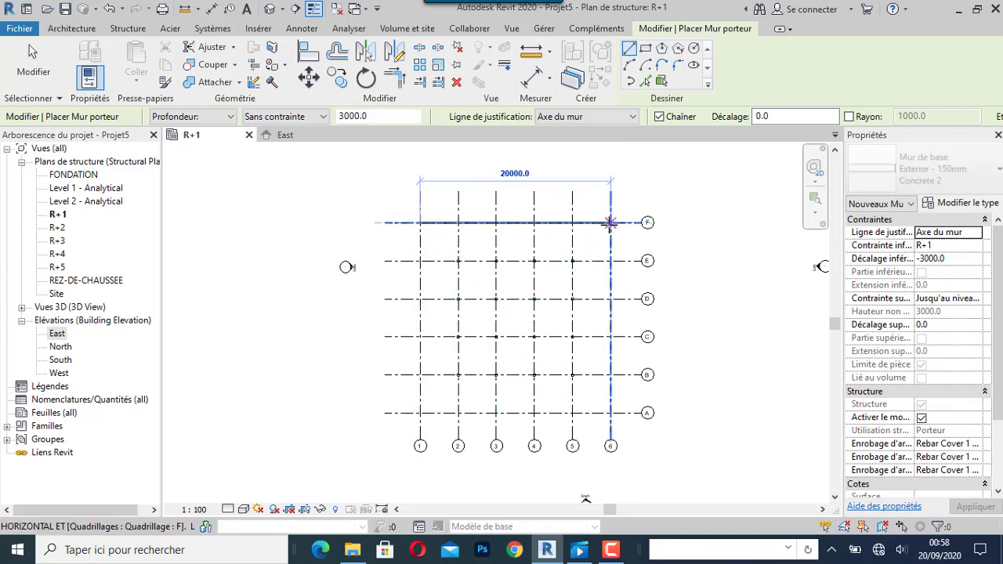
pyautogui.scroll(2, 610, 222)
pyautogui.scroll(2, 610, 223)
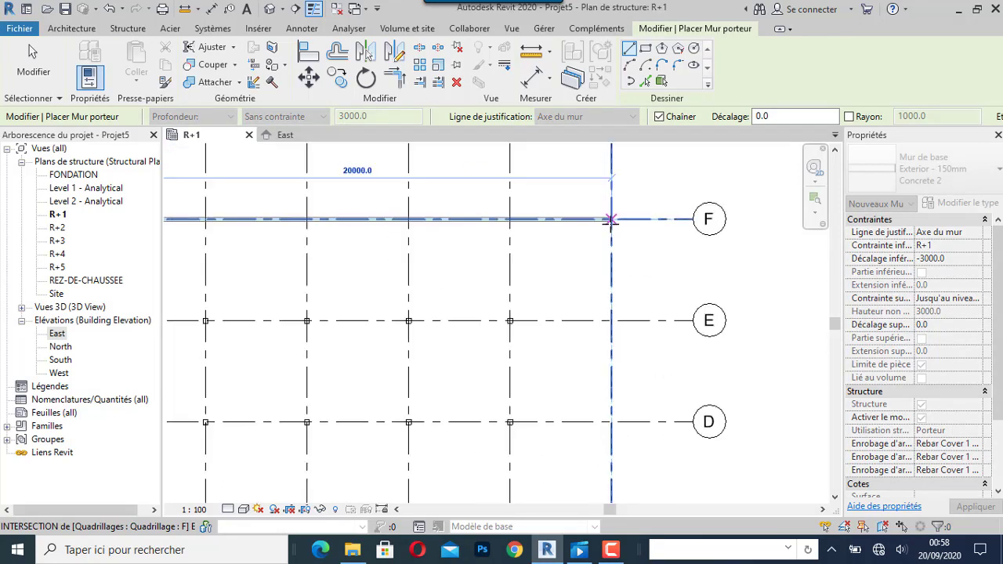
pyautogui.scroll(2, 610, 223)
pyautogui.click(611, 222)
pyautogui.scroll(-1, 641, 341)
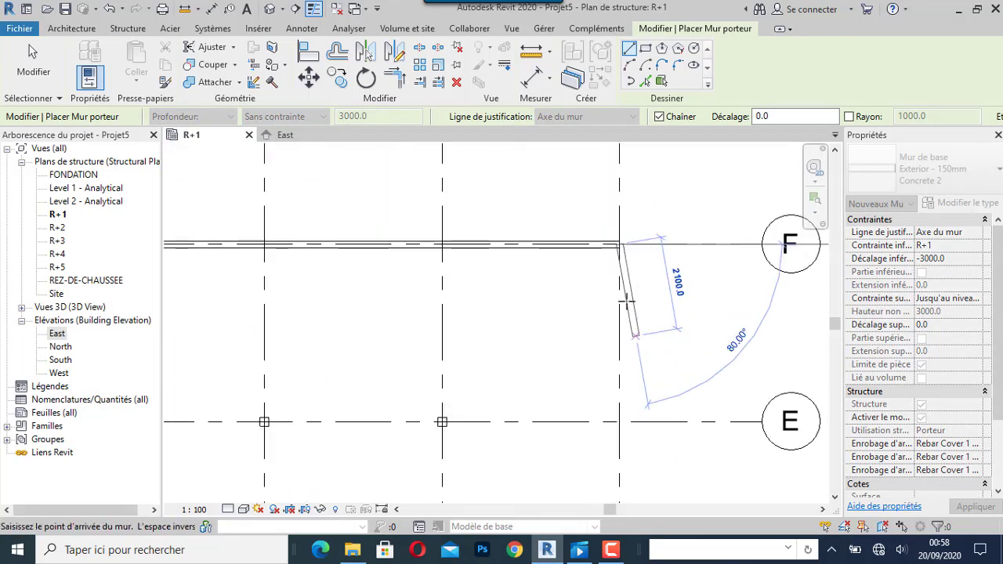
pyautogui.scroll(-2, 637, 282)
pyautogui.scroll(-3, 638, 271)
pyautogui.scroll(-1, 632, 345)
pyautogui.scroll(3, 629, 337)
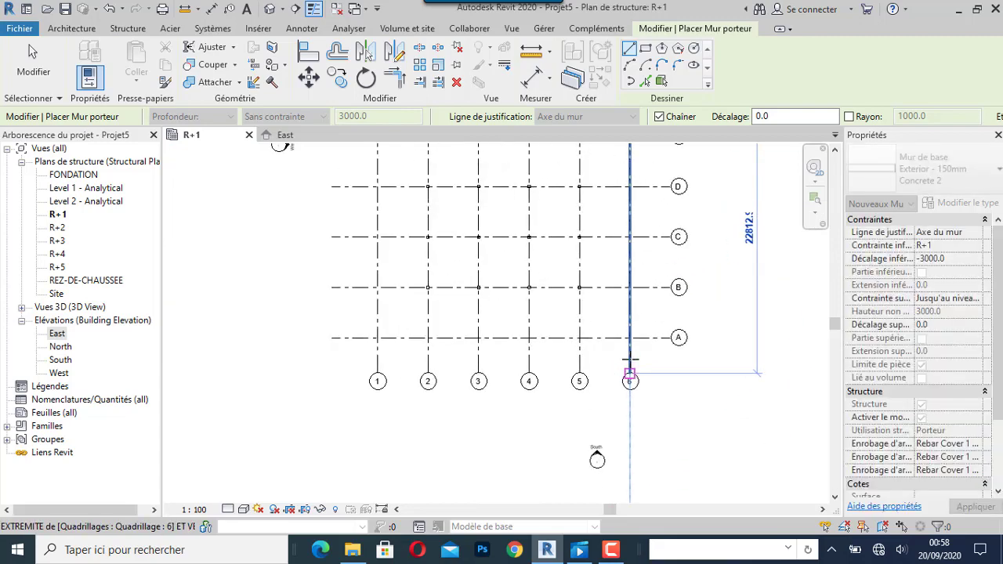
pyautogui.scroll(2, 631, 364)
pyautogui.scroll(1, 631, 321)
pyautogui.click(629, 310)
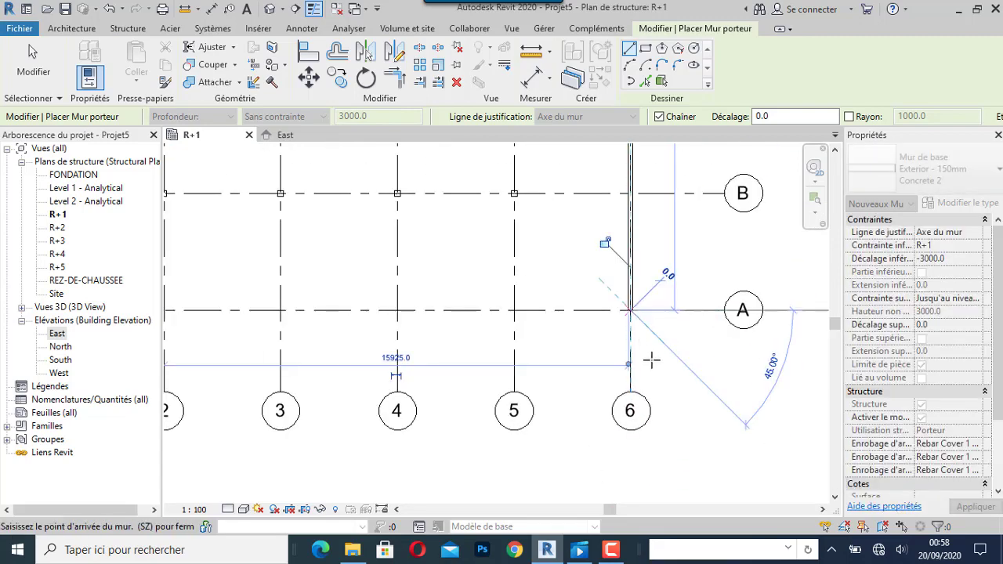
# Continue the wall along grid A to A/1 and close the loop back at F/1.
pyautogui.scroll(-2, 650, 360)
pyautogui.scroll(-2, 548, 376)
pyautogui.scroll(3, 423, 346)
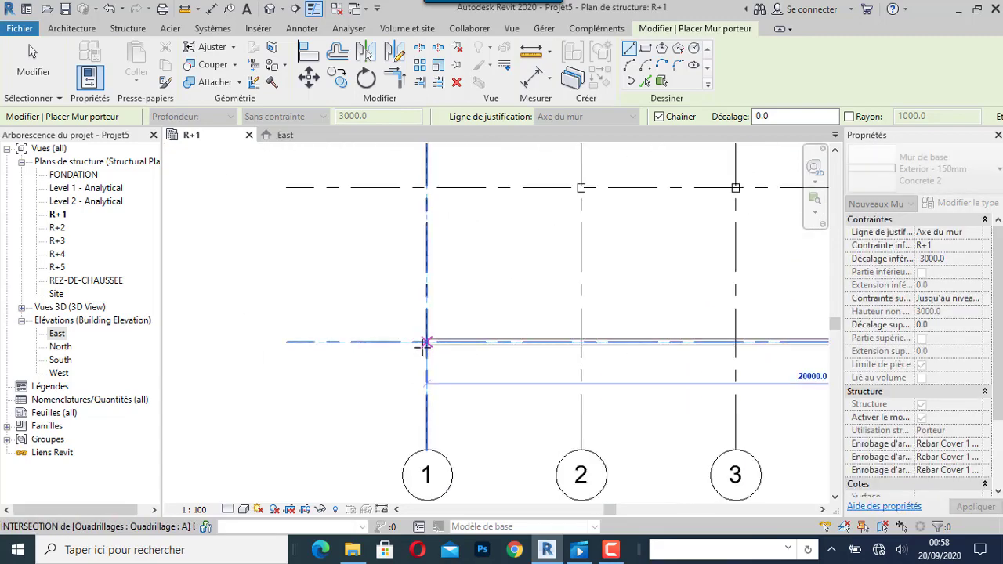
pyautogui.scroll(2, 425, 340)
pyautogui.click(433, 337)
pyautogui.scroll(-2, 484, 388)
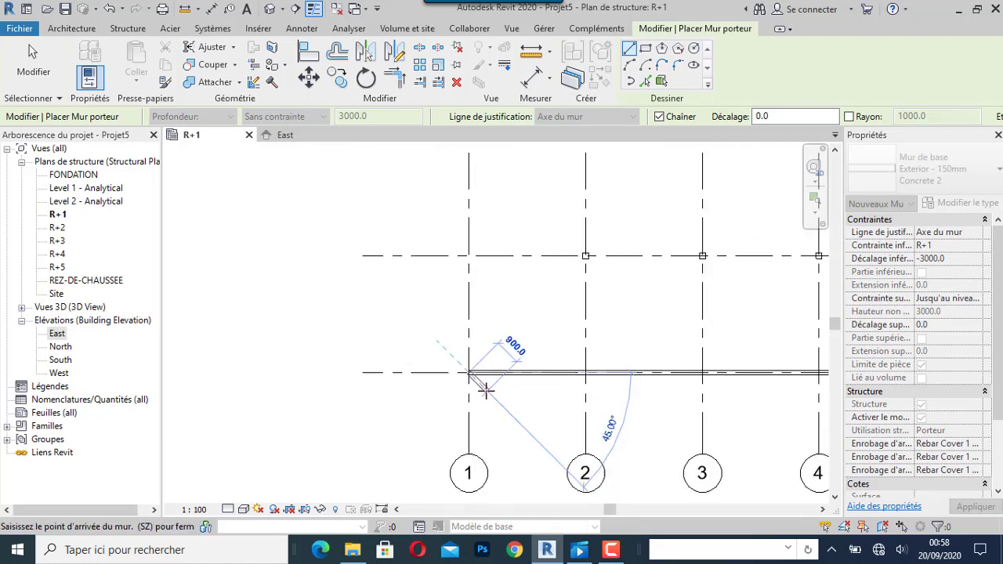
pyautogui.scroll(-2, 484, 368)
pyautogui.scroll(3, 485, 282)
pyautogui.scroll(2, 486, 290)
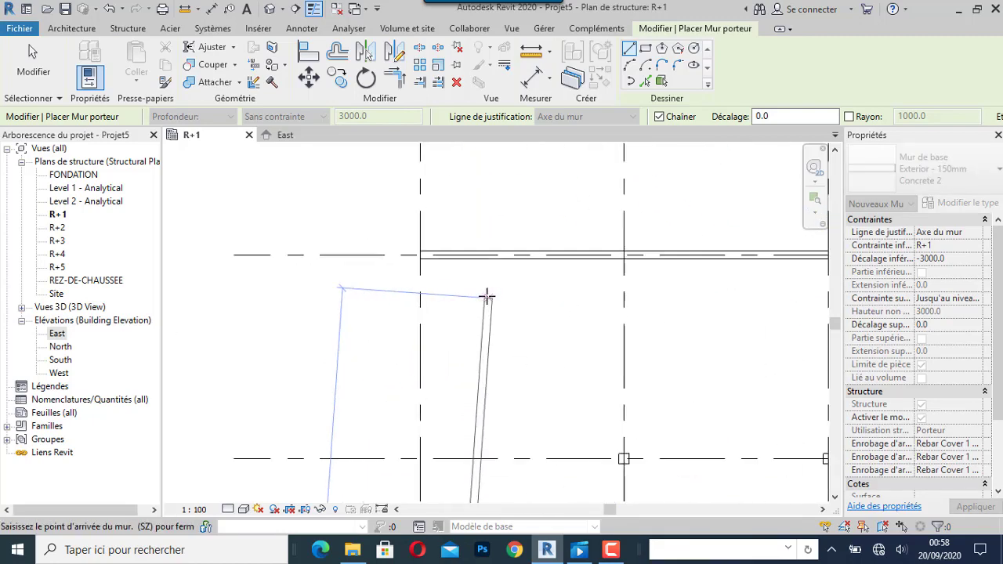
pyautogui.click(420, 254)
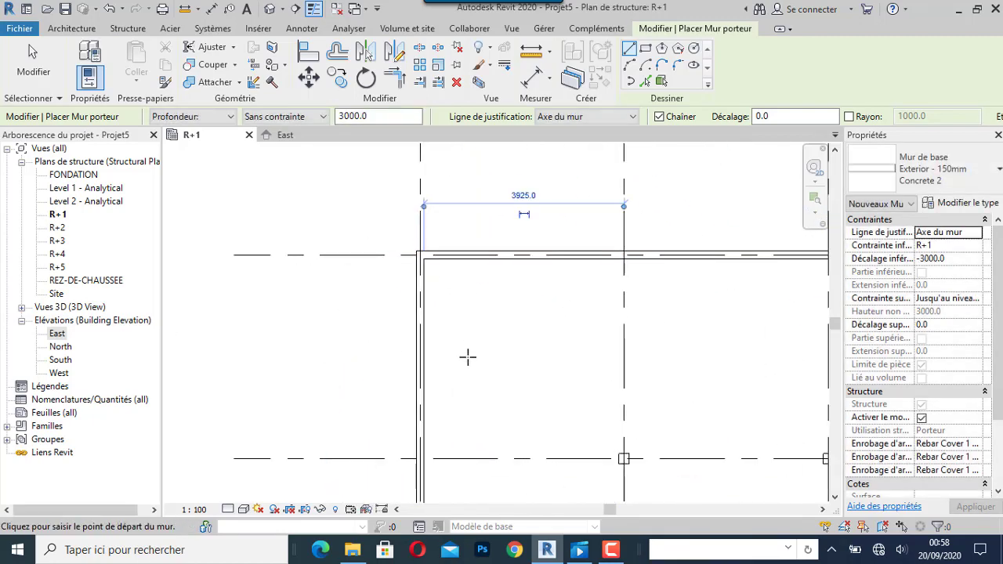
pyautogui.scroll(-2, 466, 353)
pyautogui.scroll(-2, 438, 330)
pyautogui.scroll(-2, 427, 315)
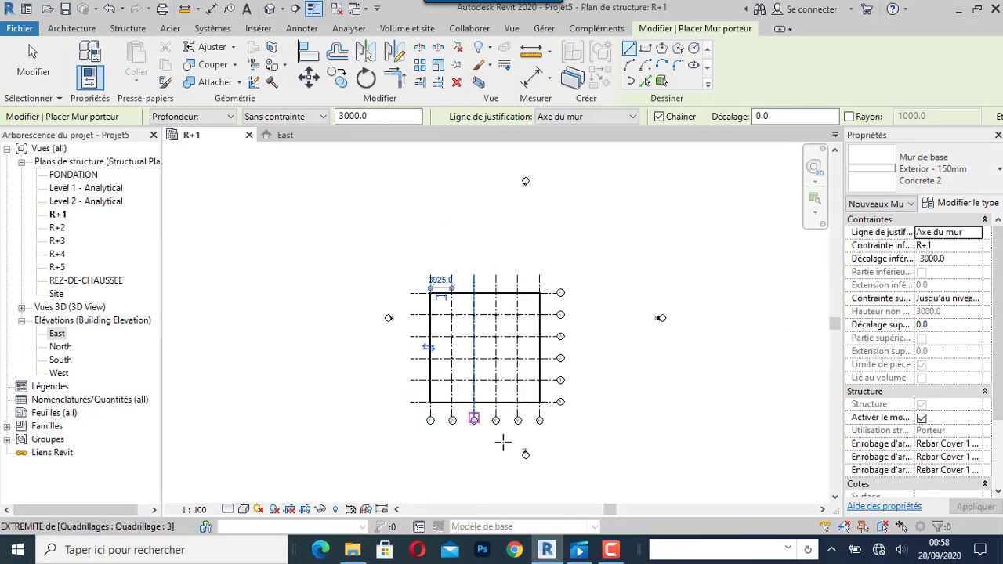
pyautogui.press('Escape')
pyautogui.press('Escape')
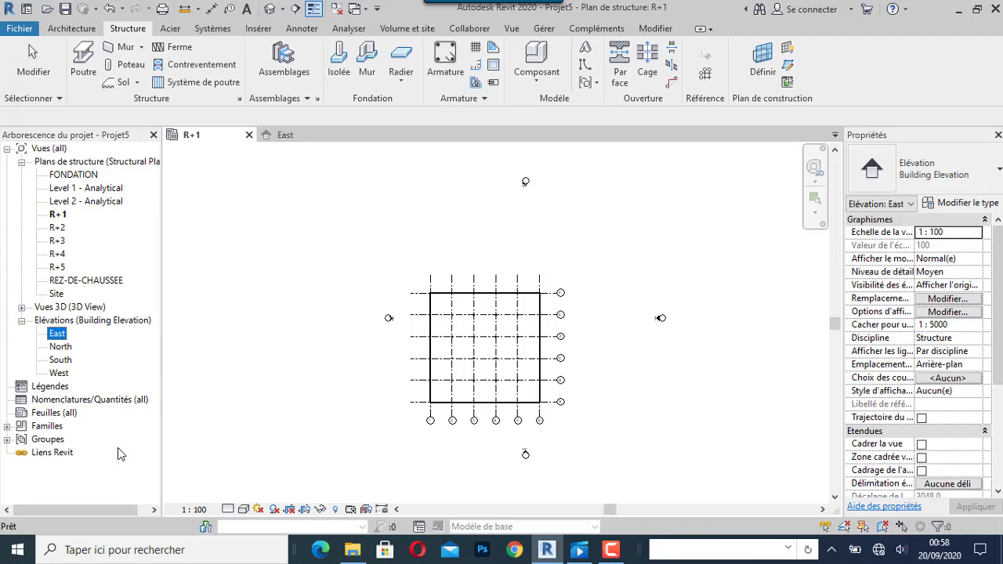
# Select everything on the R+1 plan, then filter out columns and grids to keep only the 4 walls.
pyautogui.rightClick(243, 204)
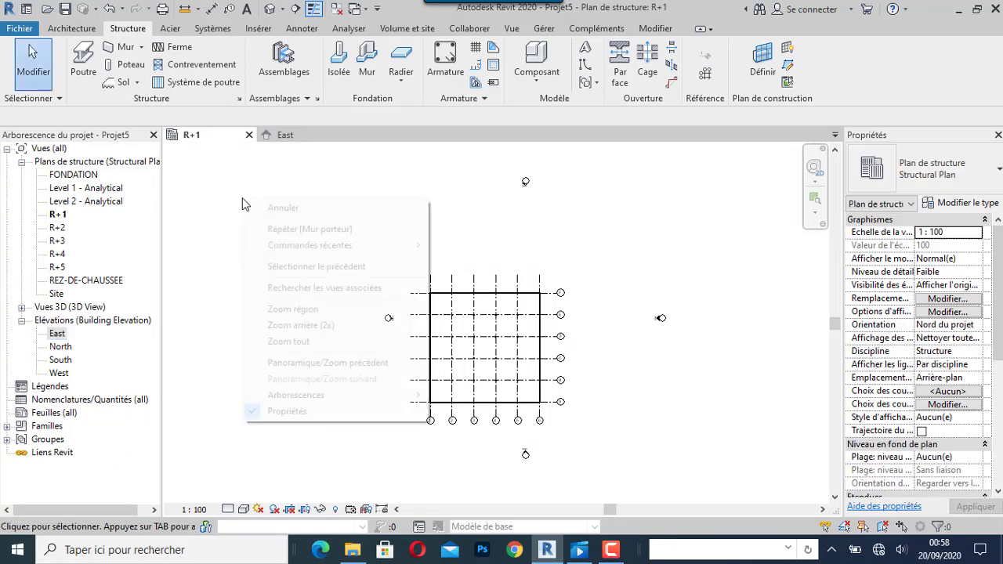
pyautogui.click(259, 208)
pyautogui.moveTo(406, 276); pyautogui.dragTo(583, 441)
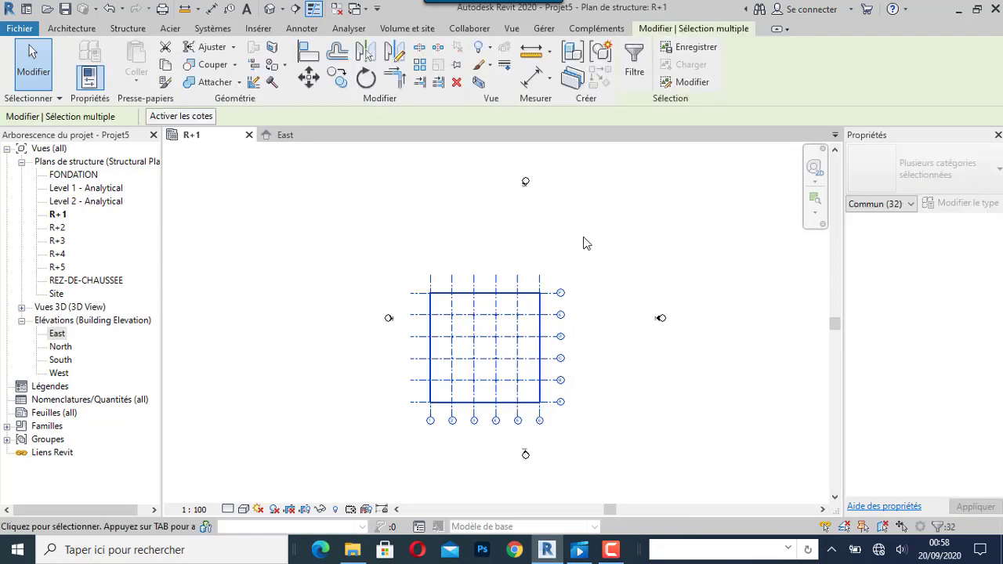
pyautogui.click(634, 63)
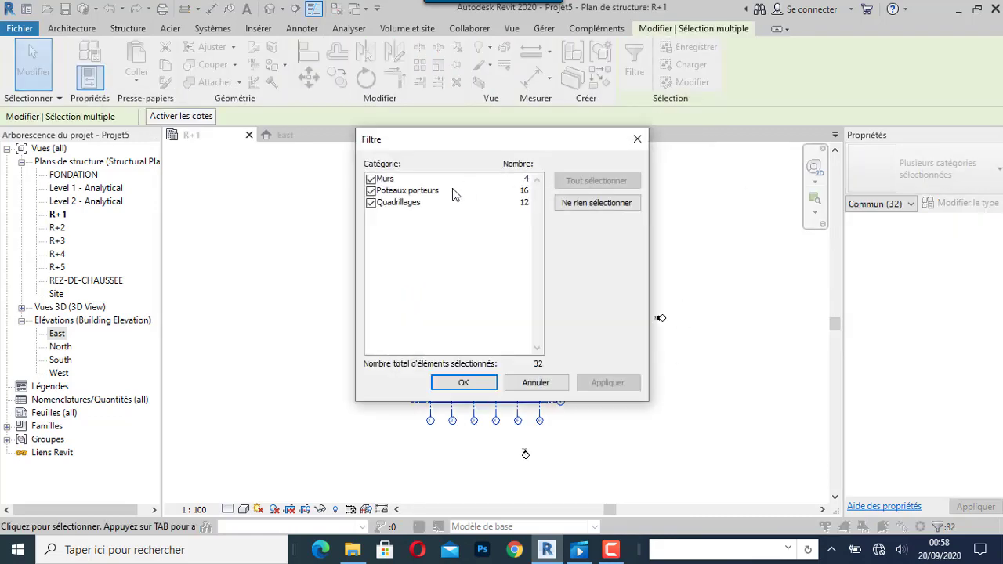
pyautogui.click(371, 191)
pyautogui.click(371, 202)
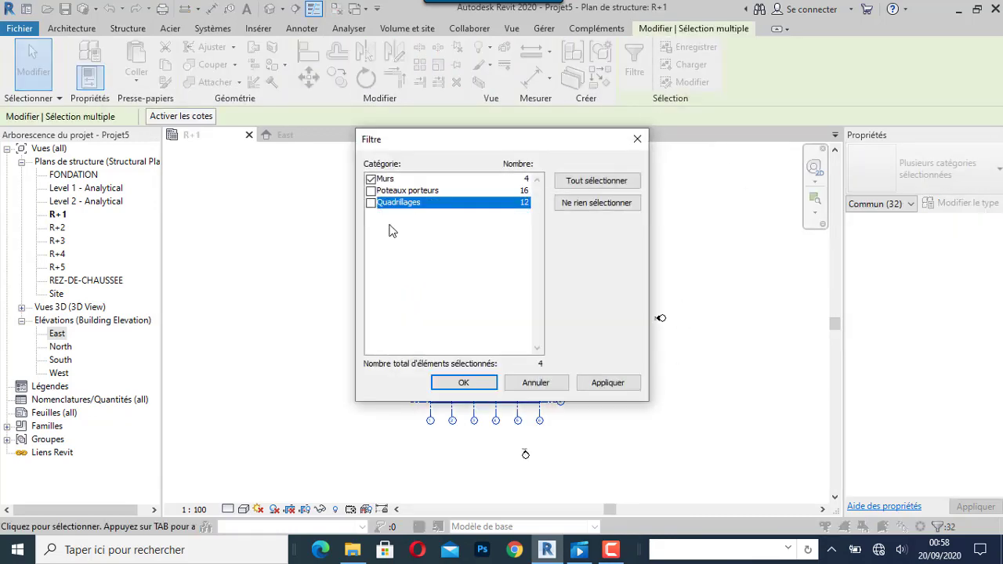
pyautogui.click(463, 383)
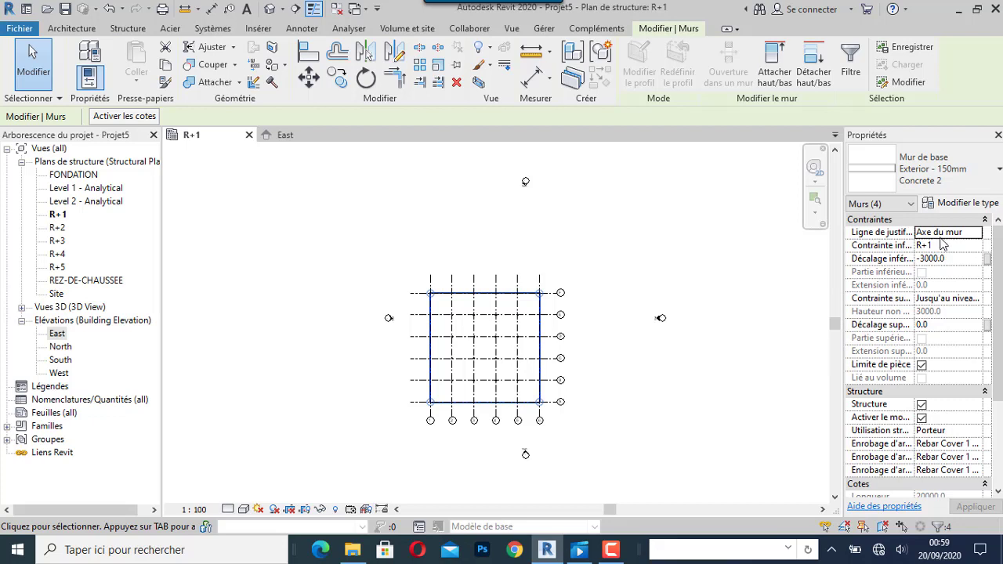
# Clear the walls' -3000 base offset to 0 and set their top constraint up to level R+2.
pyautogui.click(959, 261)
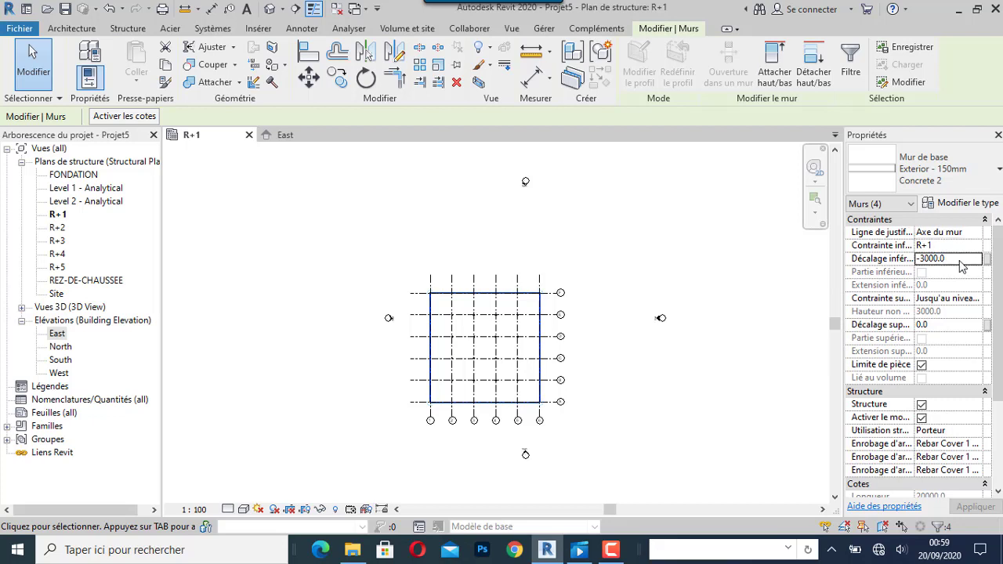
pyautogui.press('BackSpace')
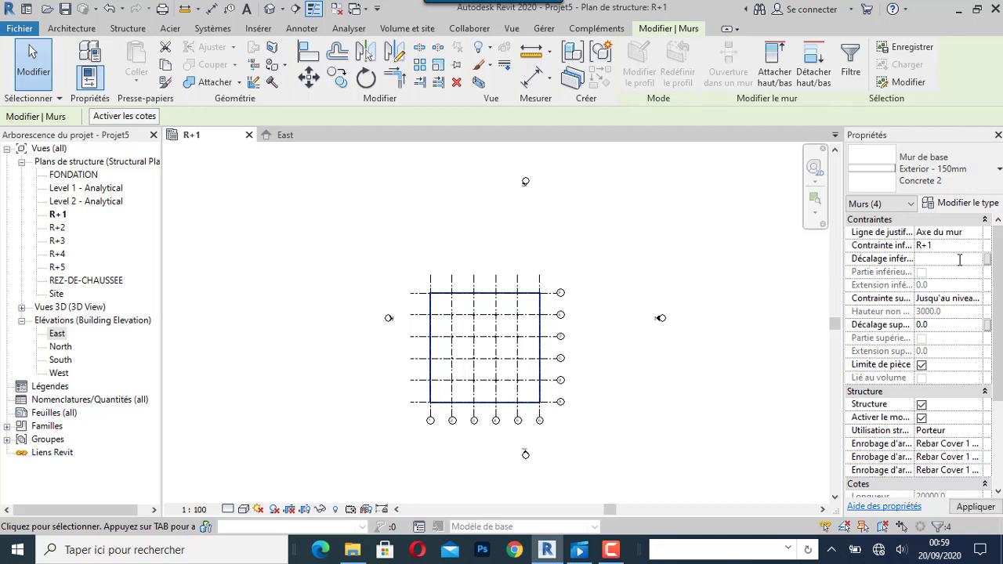
pyautogui.write('0')
pyautogui.click(970, 301)
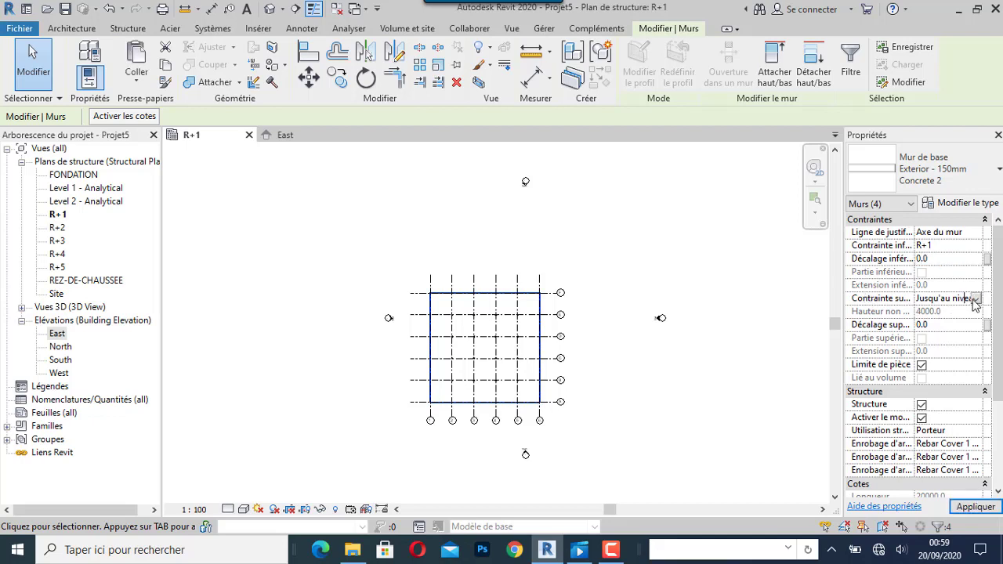
pyautogui.click(976, 298)
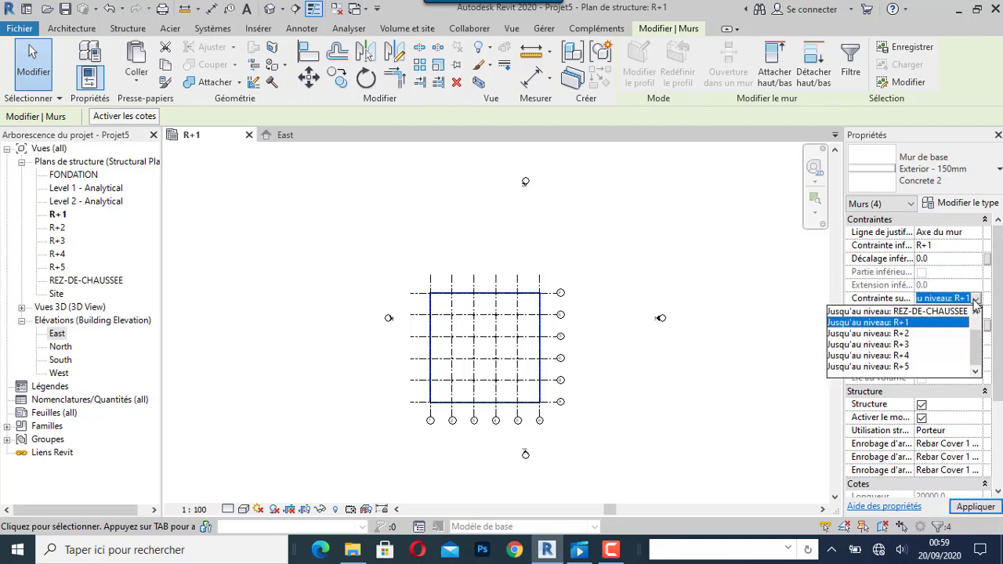
pyautogui.click(914, 333)
pyautogui.click(619, 278)
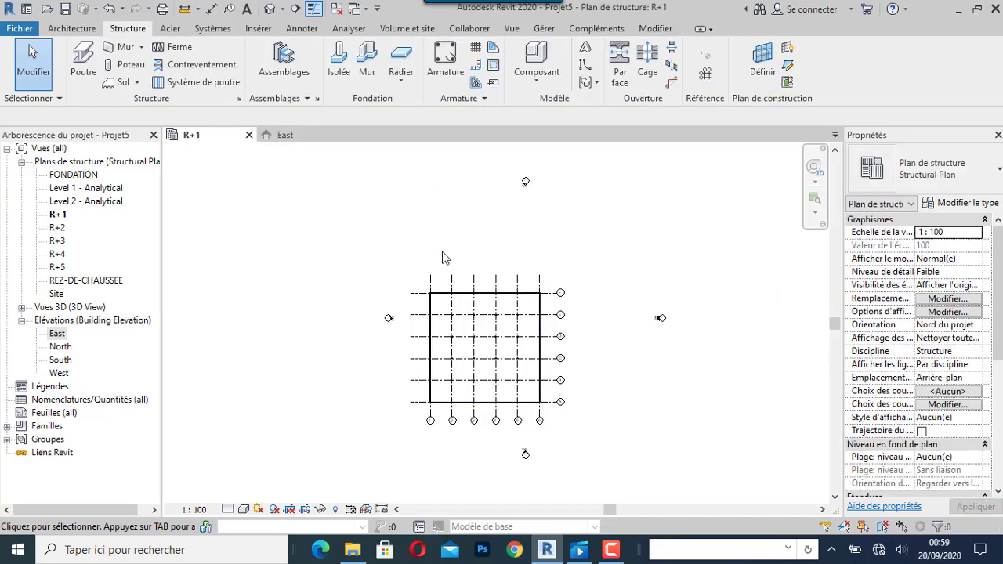
# Open the default 3D view and zoom in on the concrete walls enclosing the columns.
pyautogui.scroll(2, 486, 351)
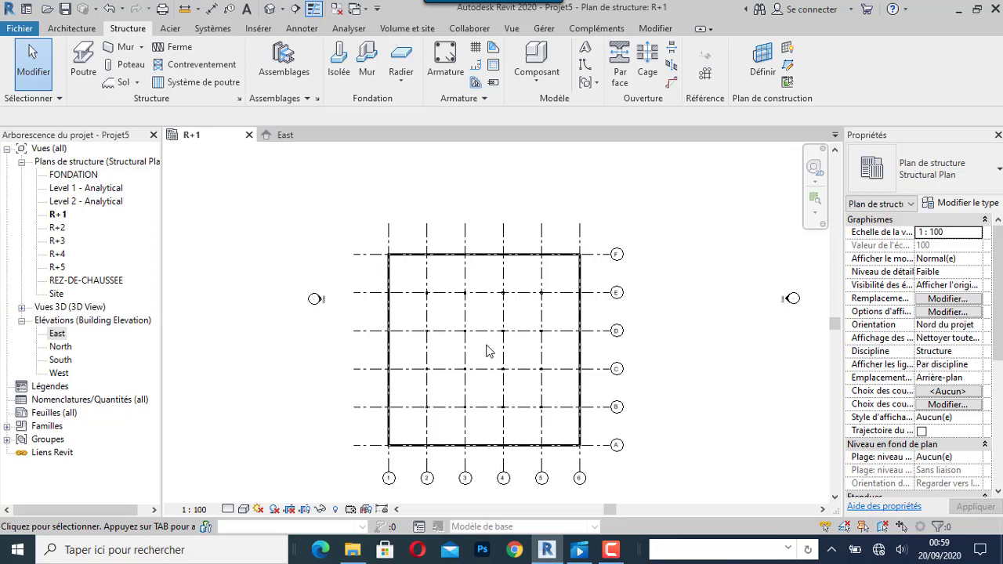
pyautogui.click(270, 10)
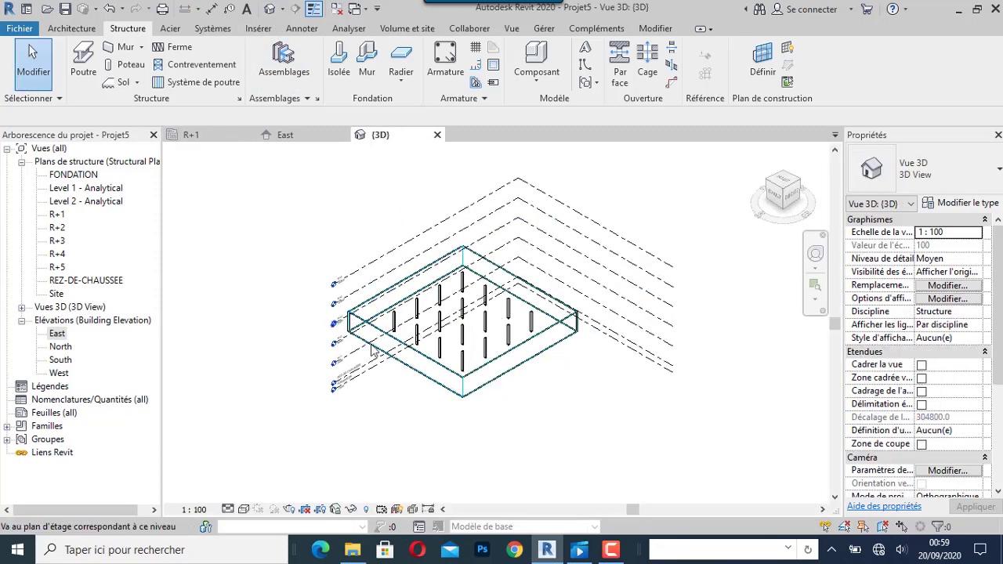
pyautogui.scroll(2, 373, 341)
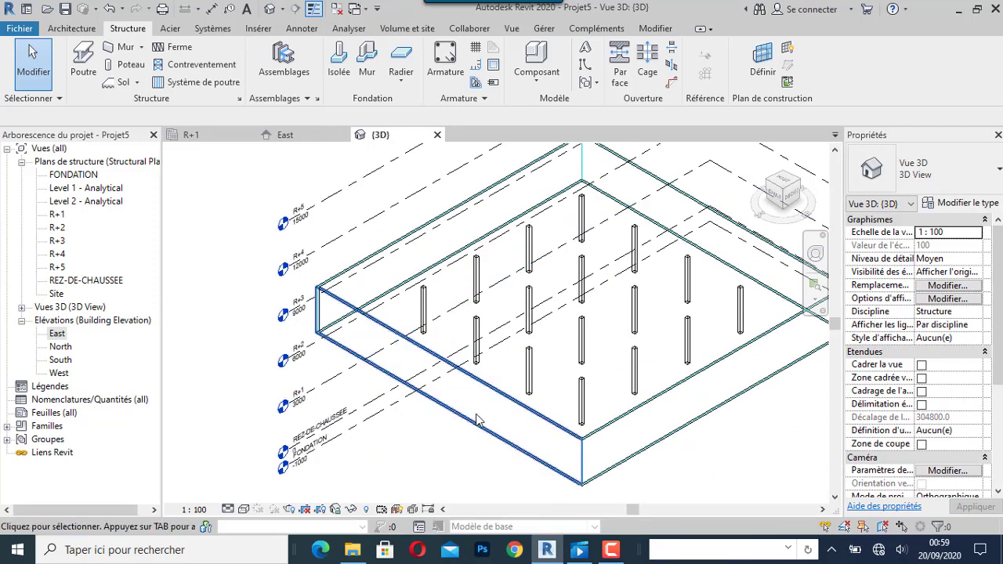
pyautogui.scroll(-2, 470, 406)
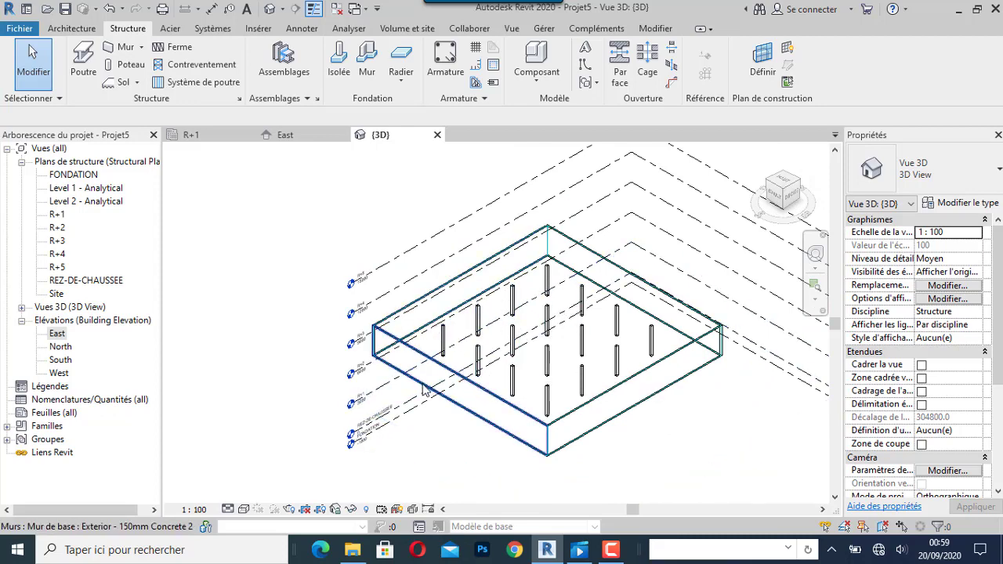
pyautogui.scroll(3, 423, 388)
pyautogui.scroll(-4, 423, 388)
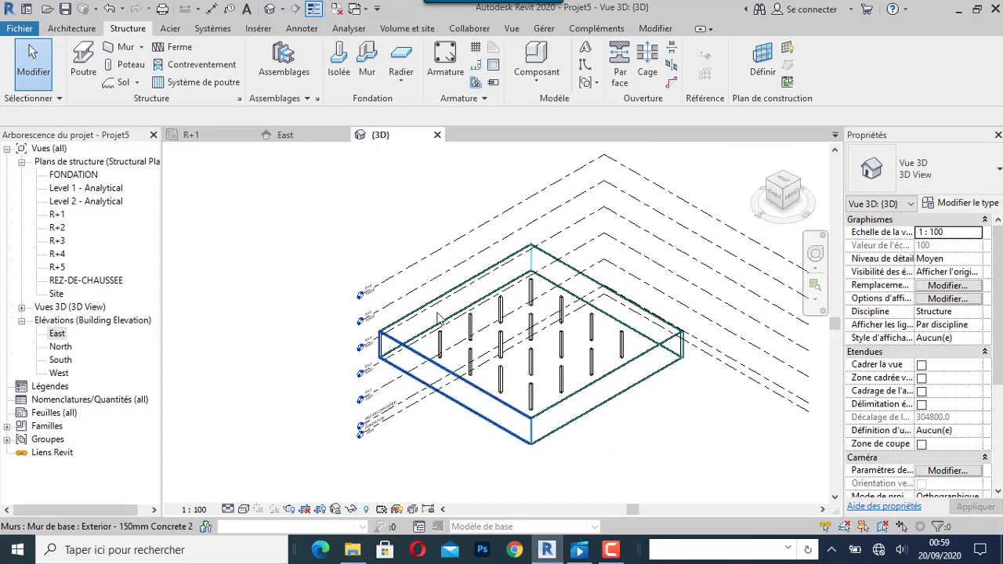
# Display the East elevation in the Ombré (shaded) visual style and zoom out.
pyautogui.click(310, 142)
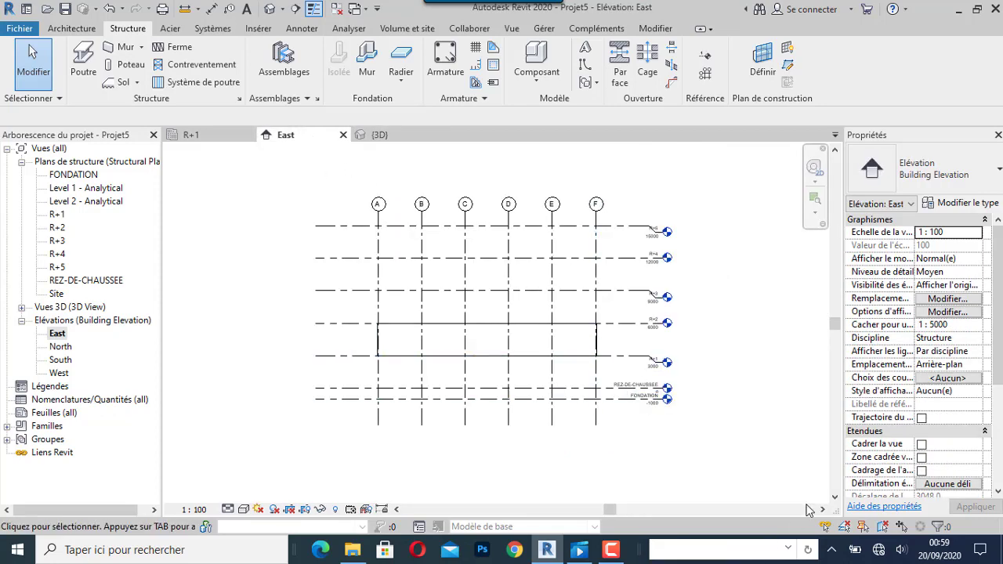
pyautogui.scroll(3, 475, 355)
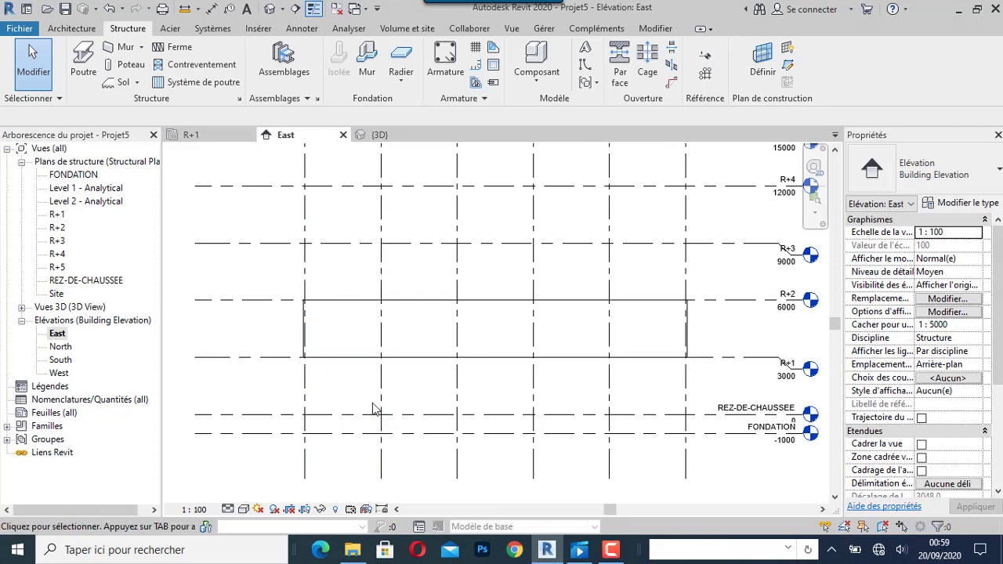
pyautogui.click(244, 510)
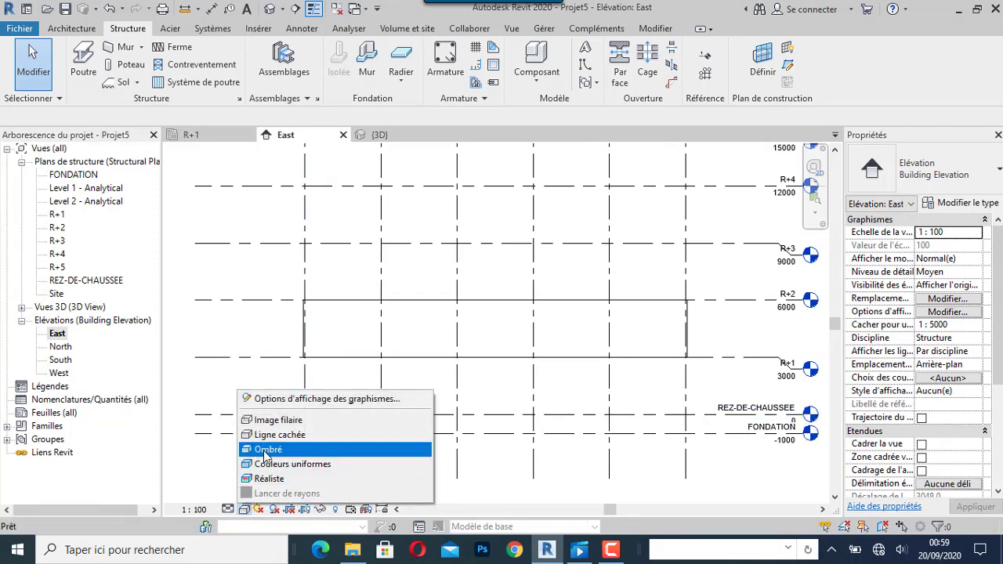
pyautogui.click(266, 449)
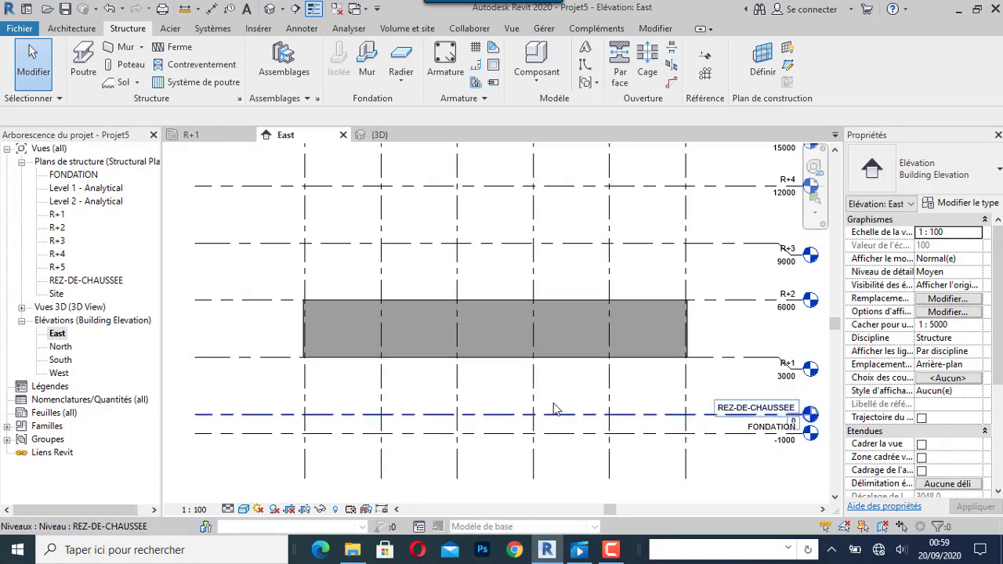
pyautogui.scroll(-1, 556, 400)
pyautogui.scroll(-1, 560, 397)
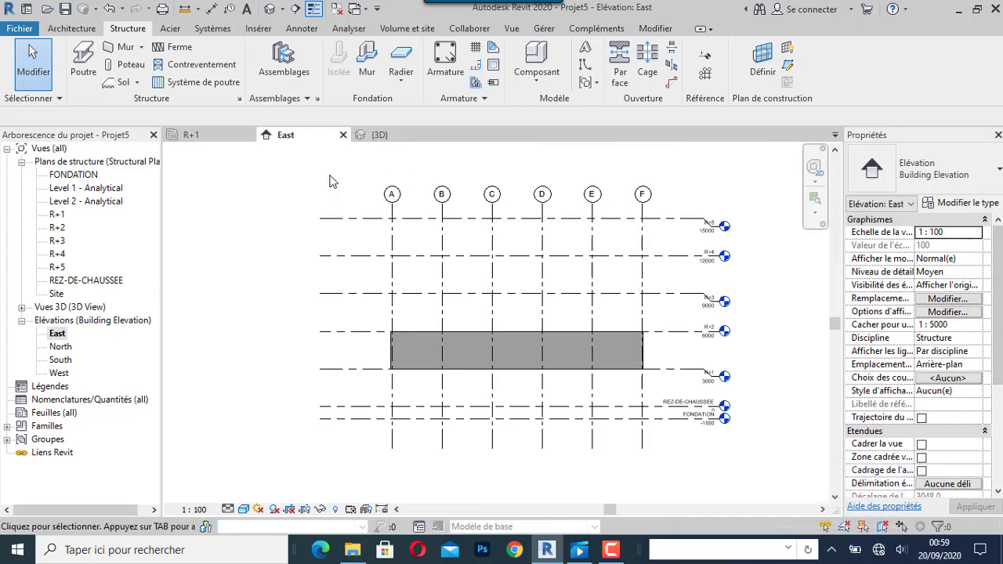
# Window-select the elevation and filter out levels, columns and grids to keep only the four walls.
pyautogui.moveTo(666, 313); pyautogui.dragTo(285, 393)
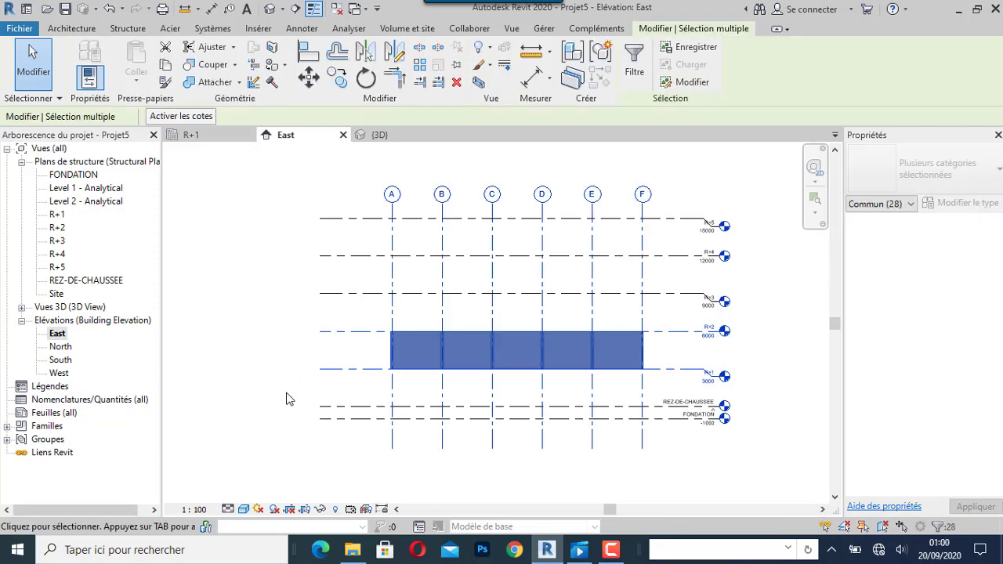
pyautogui.click(633, 69)
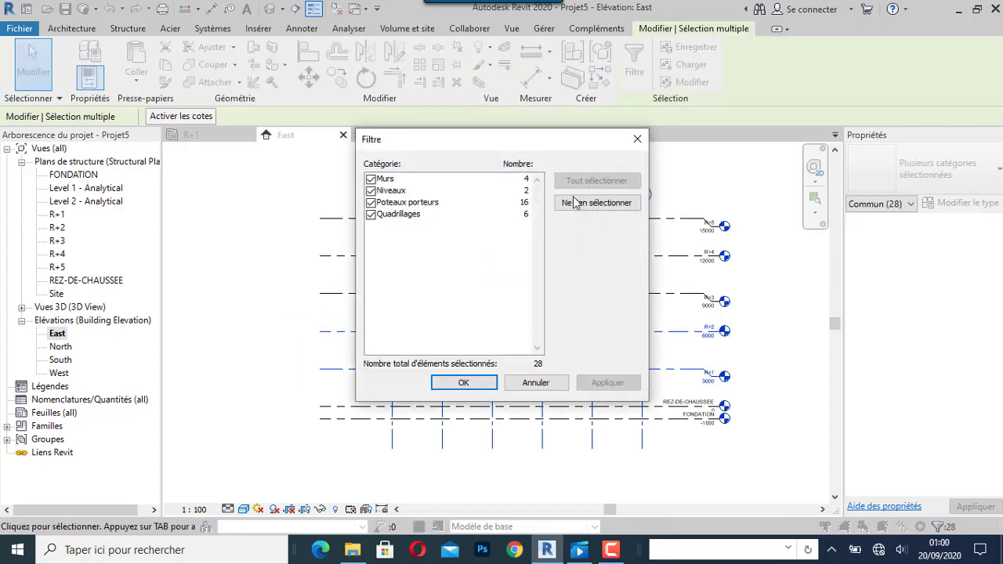
pyautogui.click(371, 191)
pyautogui.click(371, 202)
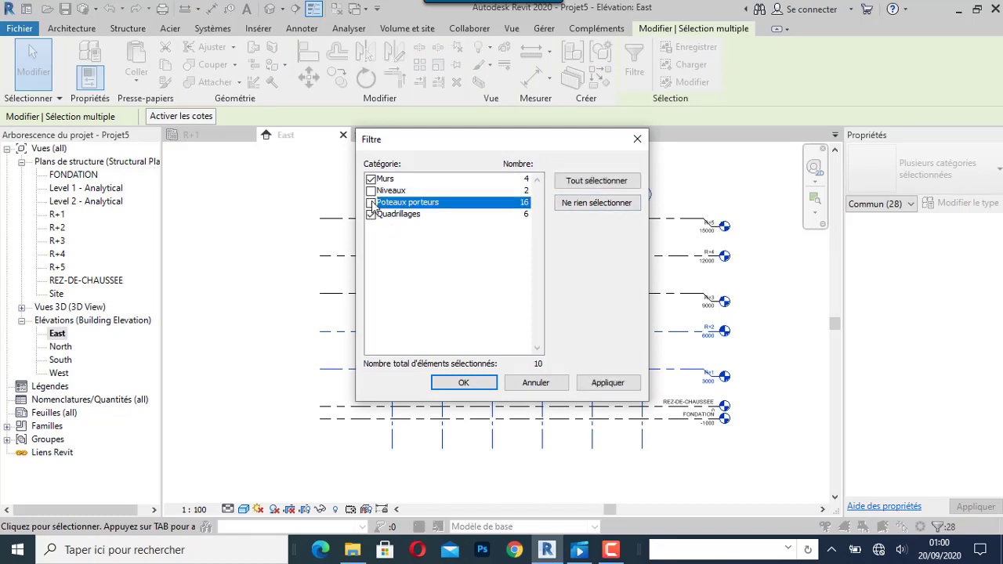
pyautogui.click(371, 214)
pyautogui.click(474, 387)
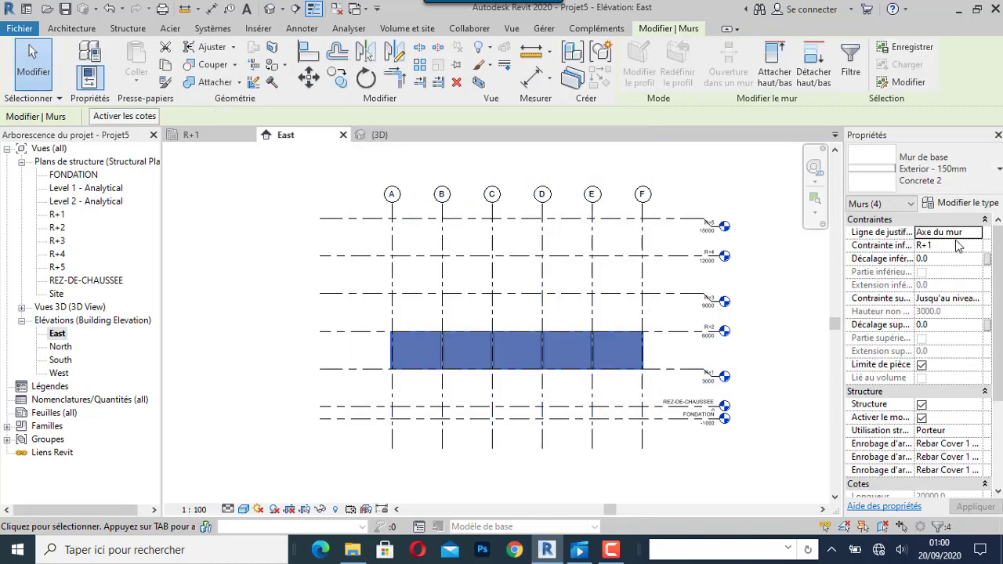
# Set the walls' base constraint to REZ-DE-CHAUSSEE and top constraint up to level R+1.
pyautogui.click(967, 245)
pyautogui.click(975, 248)
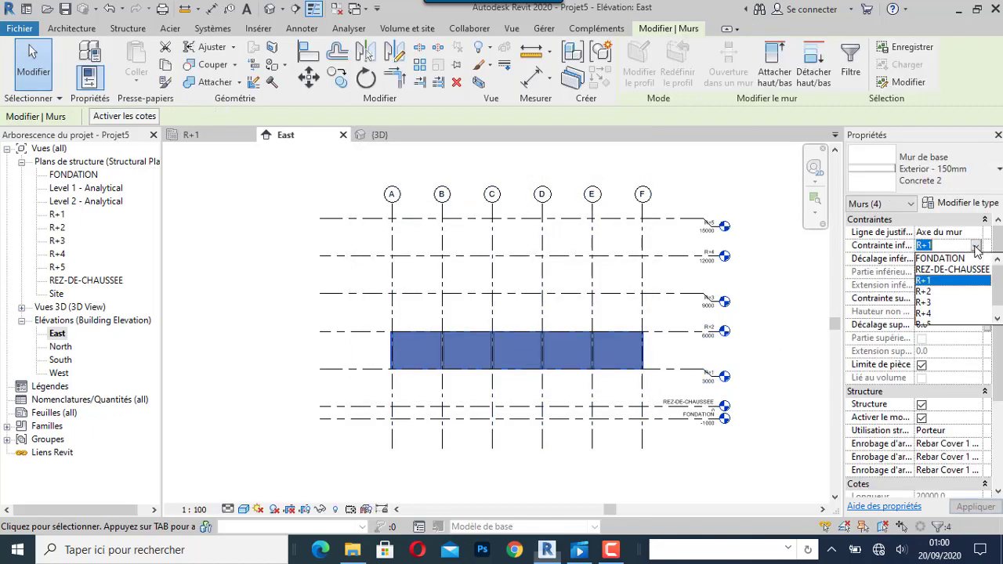
pyautogui.click(966, 270)
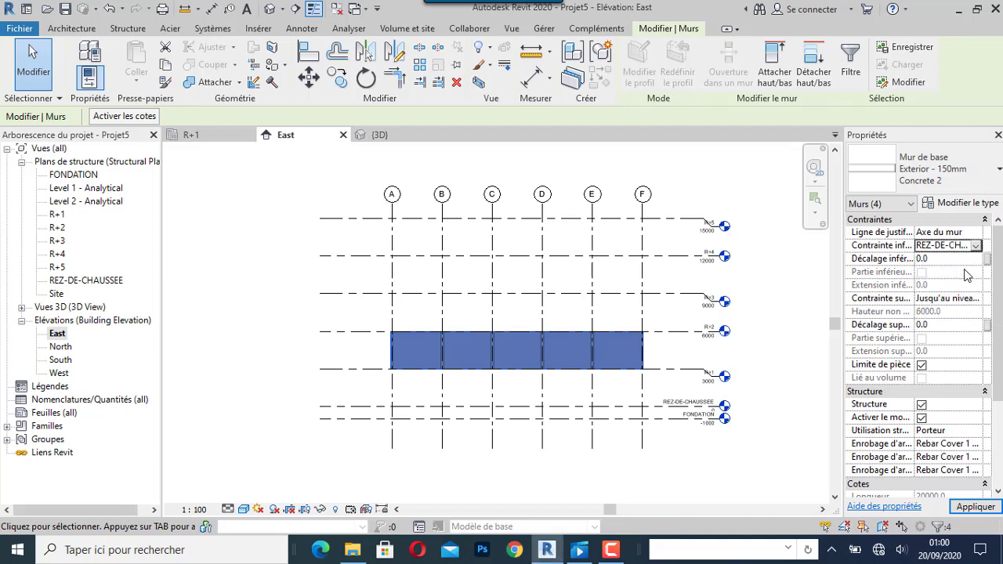
pyautogui.click(964, 298)
pyautogui.click(976, 298)
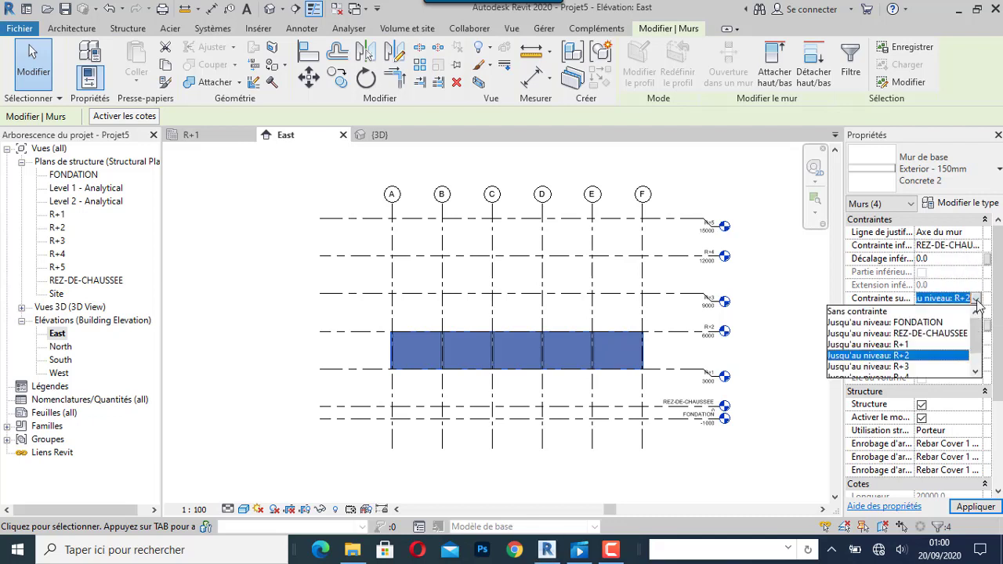
pyautogui.click(900, 349)
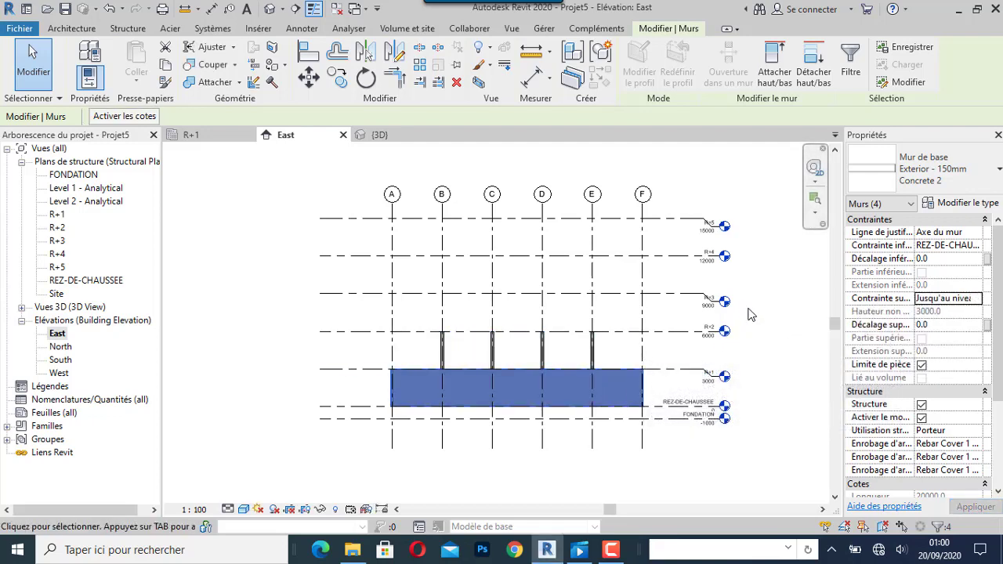
pyautogui.click(768, 307)
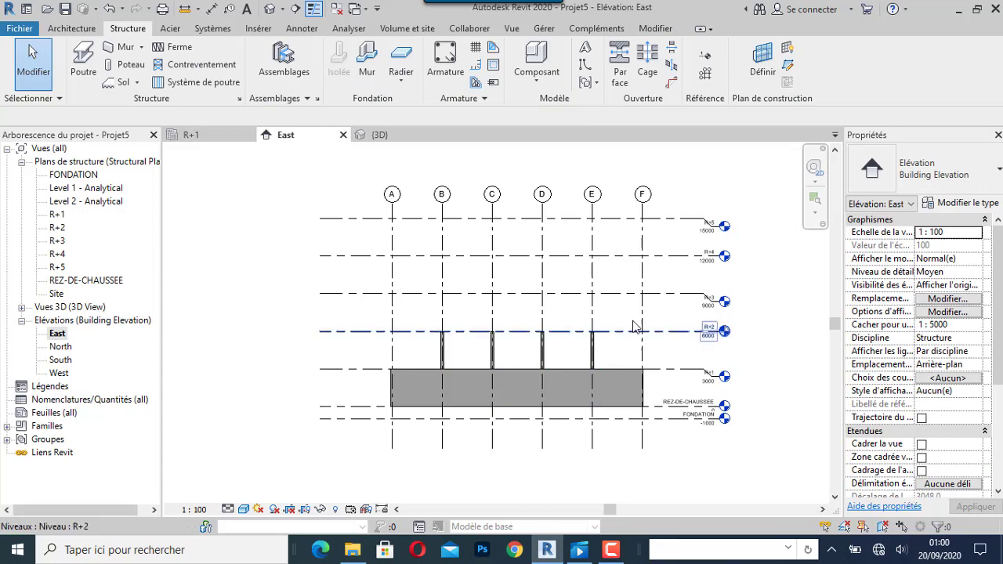
# Window-select the elevation and filter out levels, walls and grids to keep only the structural columns.
pyautogui.moveTo(675, 317); pyautogui.dragTo(376, 445)
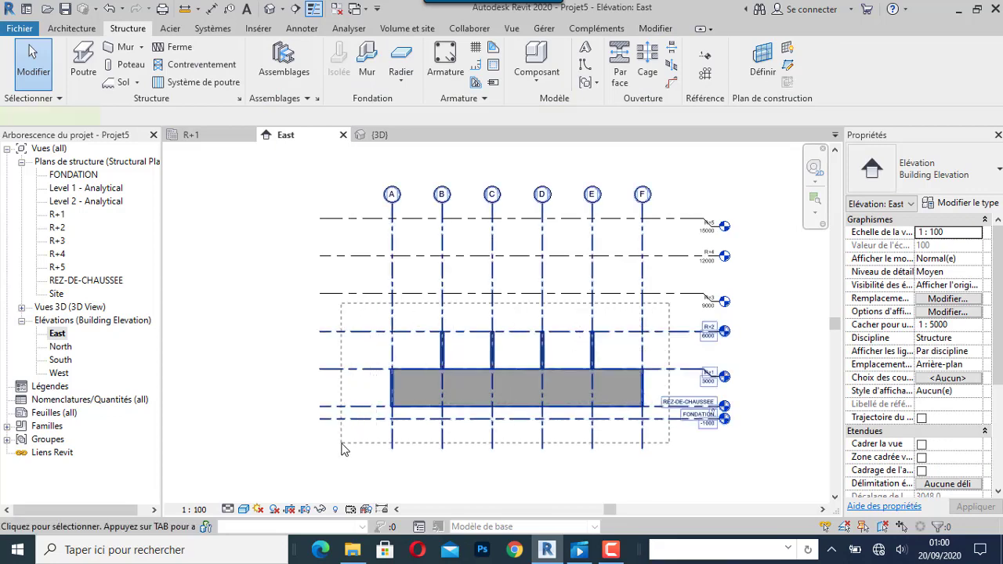
pyautogui.click(634, 62)
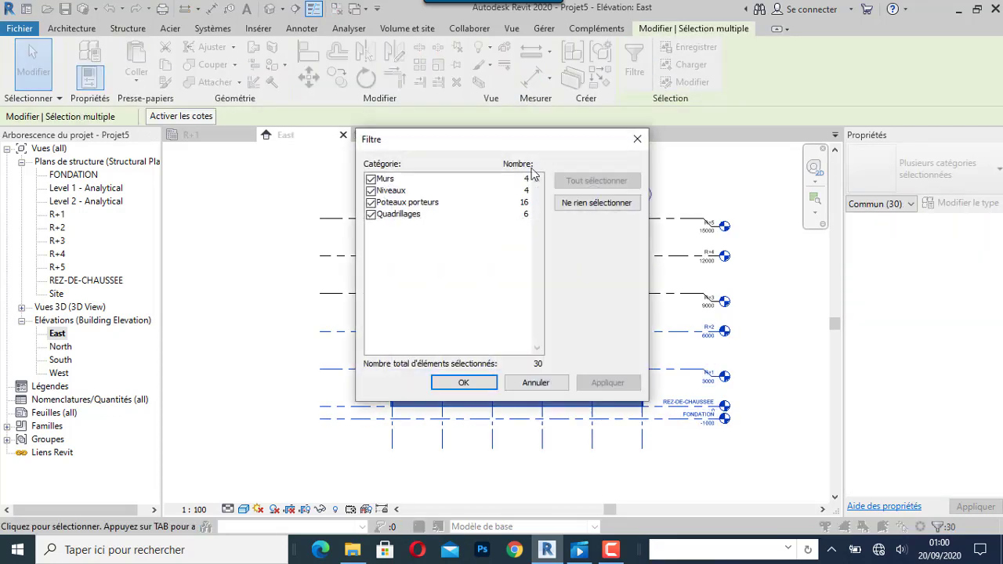
pyautogui.click(371, 191)
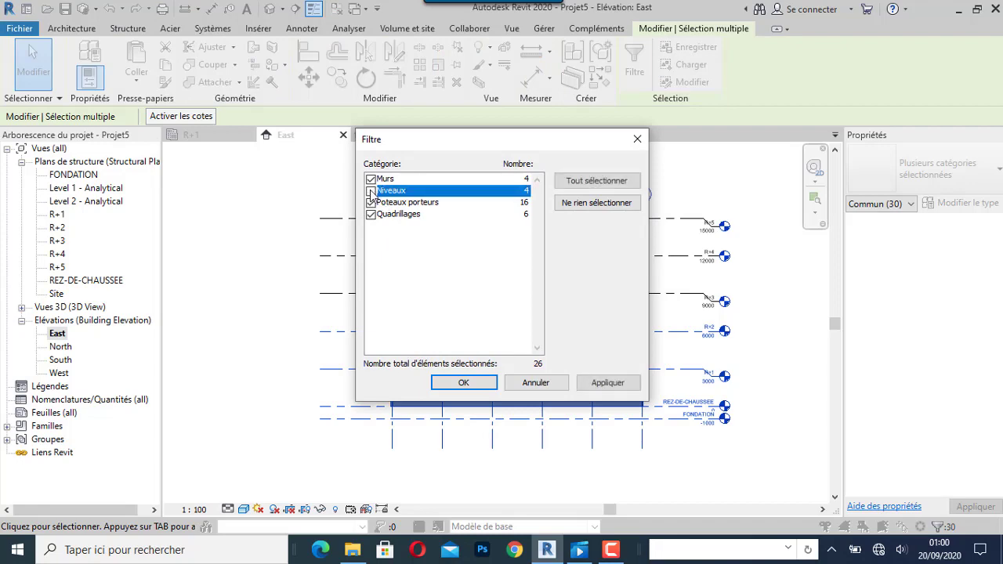
pyautogui.click(370, 180)
pyautogui.click(371, 214)
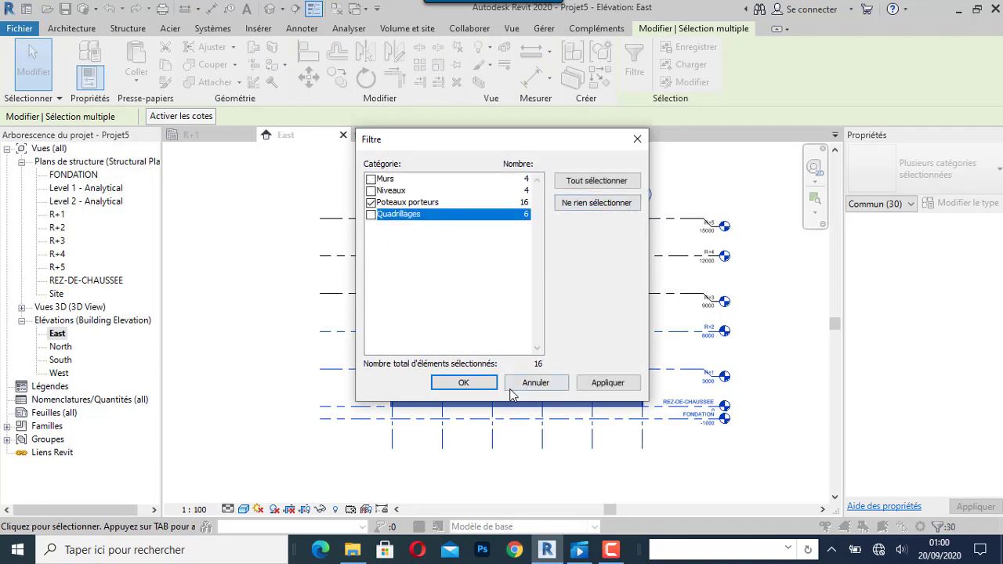
pyautogui.click(464, 382)
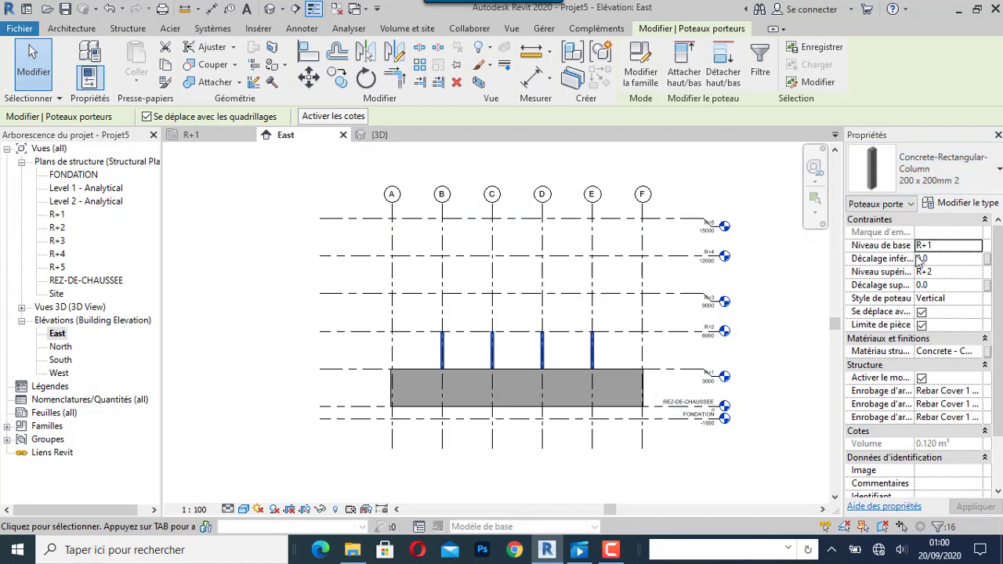
# Set the columns' base level to REZ-DE-CHAUSSEE and top level to R+1.
pyautogui.click(973, 252)
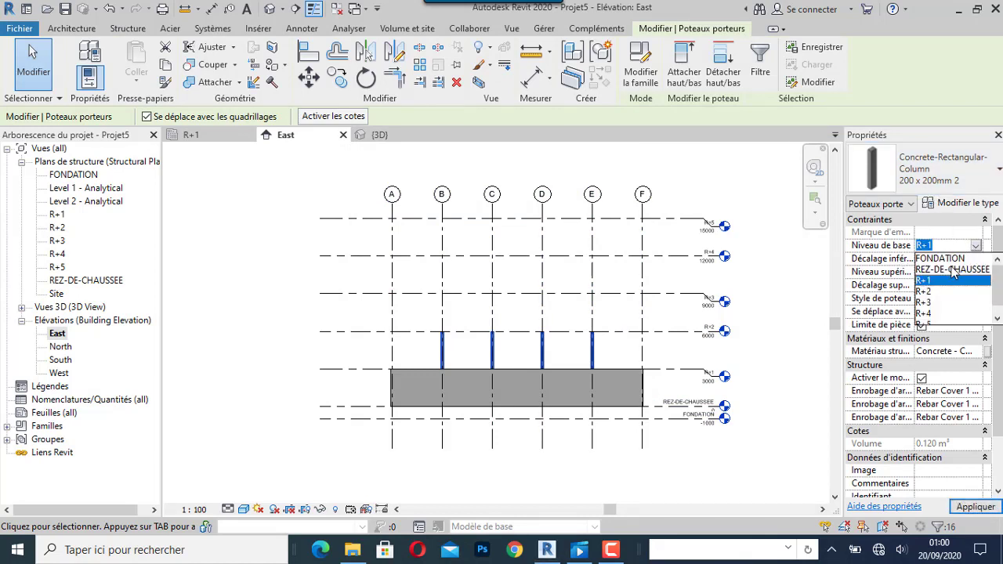
pyautogui.click(953, 270)
pyautogui.click(960, 271)
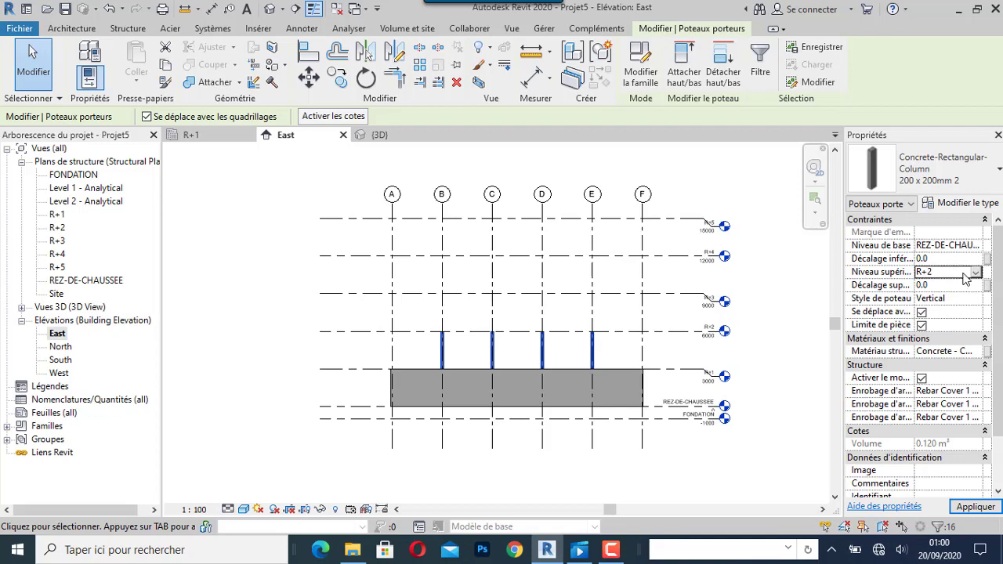
pyautogui.click(975, 271)
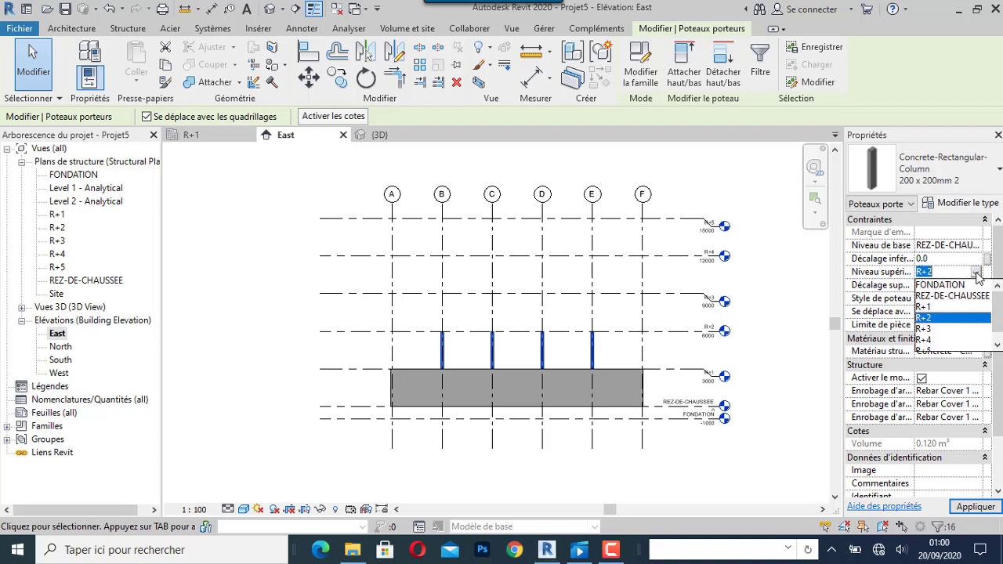
pyautogui.click(943, 307)
pyautogui.click(799, 303)
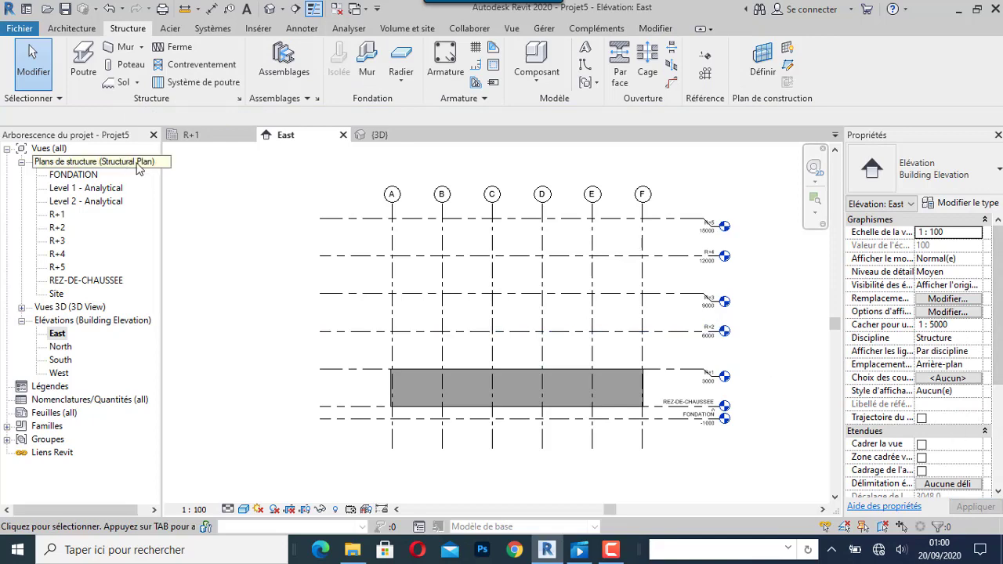
# Open the REZ-DE-CHAUSSEE and R+1 structural plans from the Project Browser, then return to the East elevation.
pyautogui.click(206, 136)
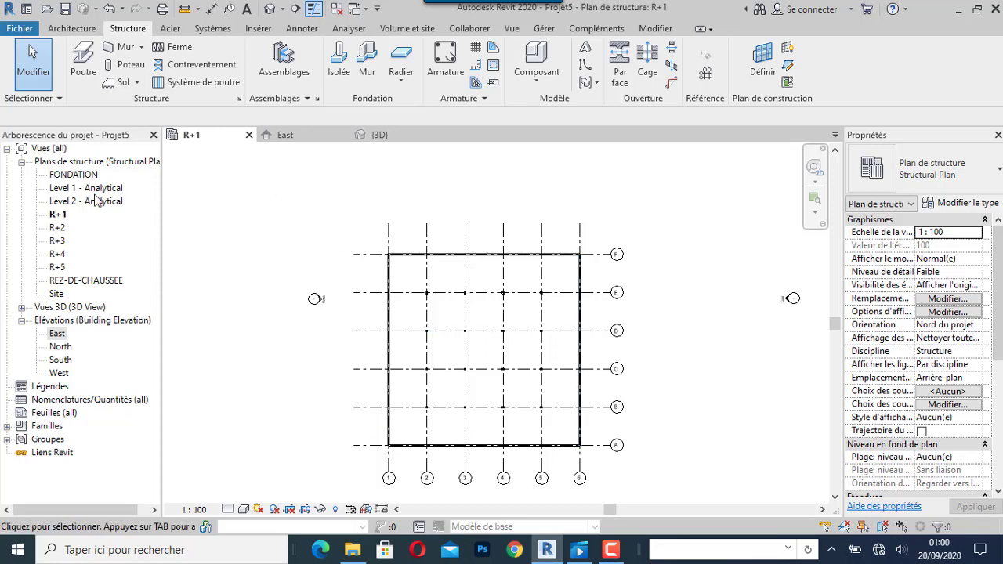
pyautogui.doubleClick(95, 282)
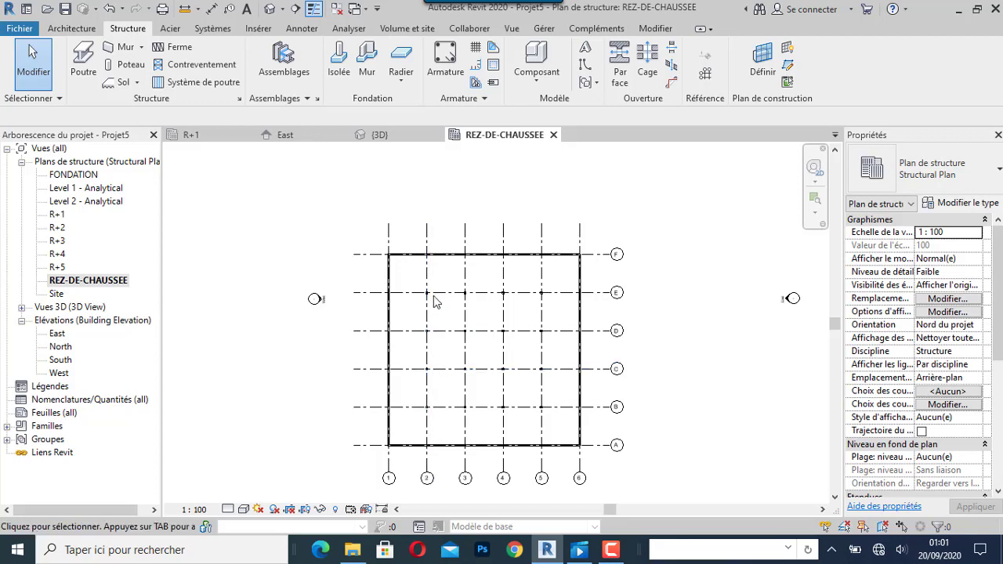
pyautogui.doubleClick(59, 216)
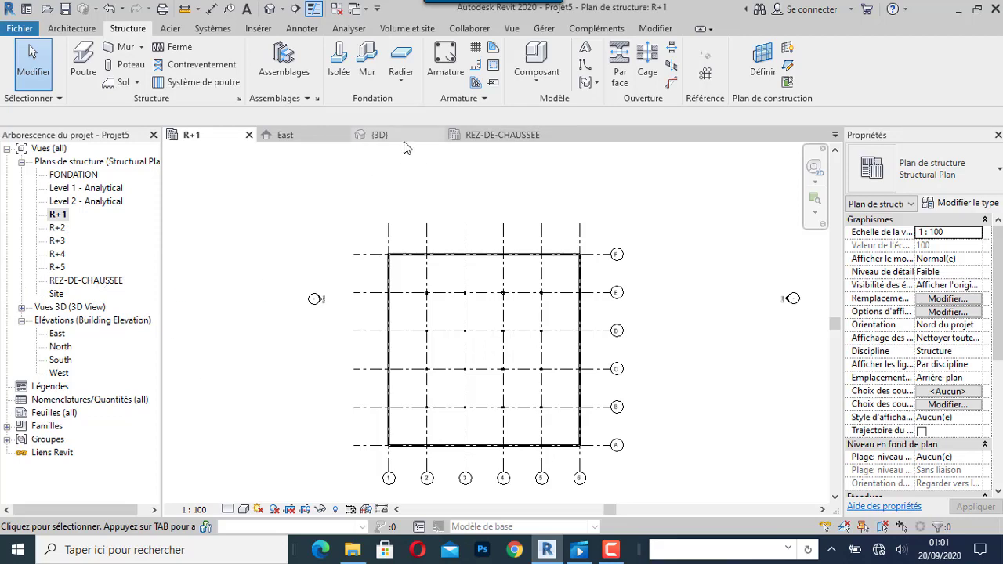
pyautogui.click(286, 135)
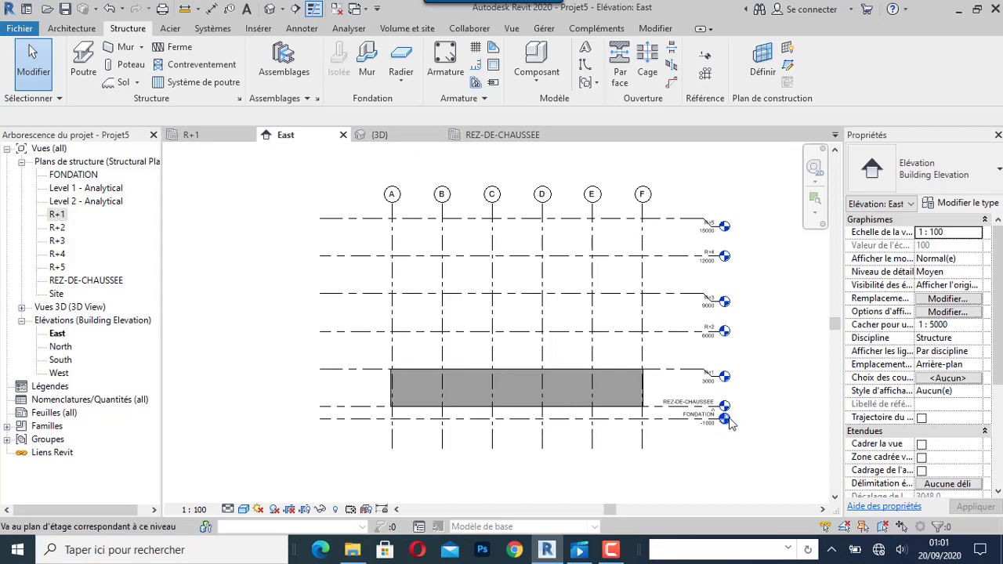
# Rename the REZ-DE-CHAUSSEE level to R+0 and accept renaming its corresponding views.
pyautogui.scroll(3, 715, 419)
pyautogui.click(636, 384)
pyautogui.click(637, 384)
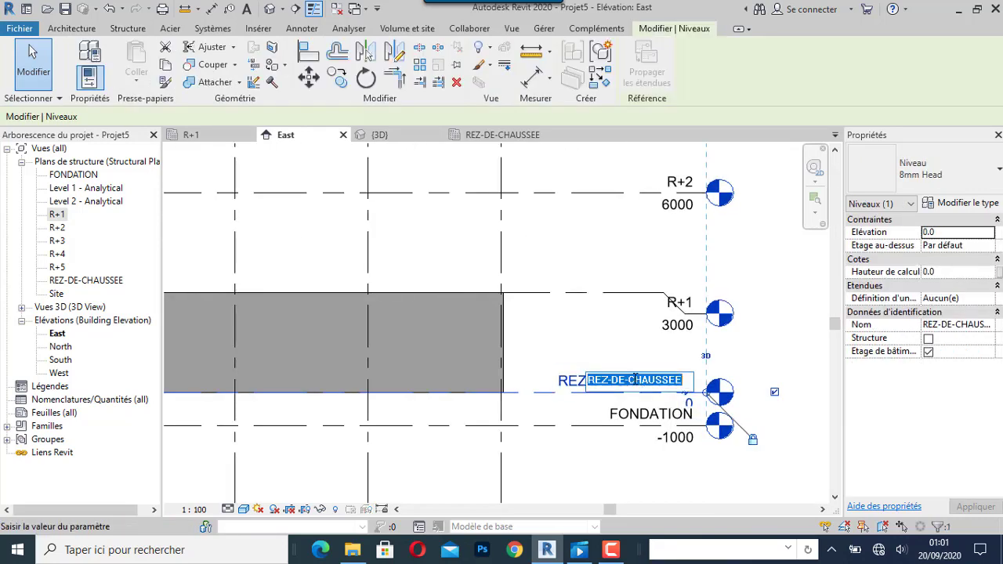
pyautogui.click(652, 379)
pyautogui.moveTo(676, 379)
pyautogui.mouseDown()
pyautogui.moveTo(530, 389)
pyautogui.moveTo(501, 404)
pyautogui.mouseUp()
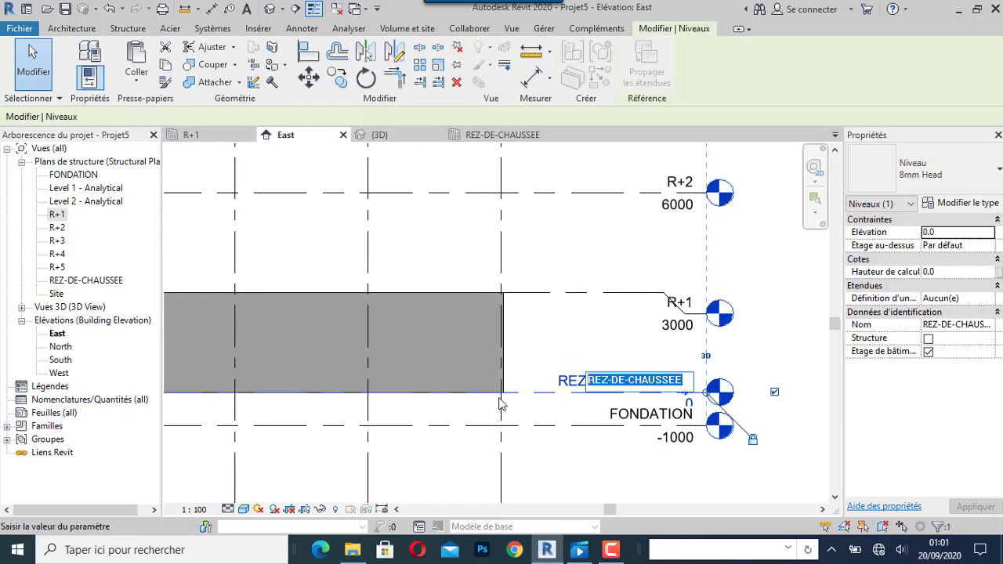
pyautogui.write('R+0')
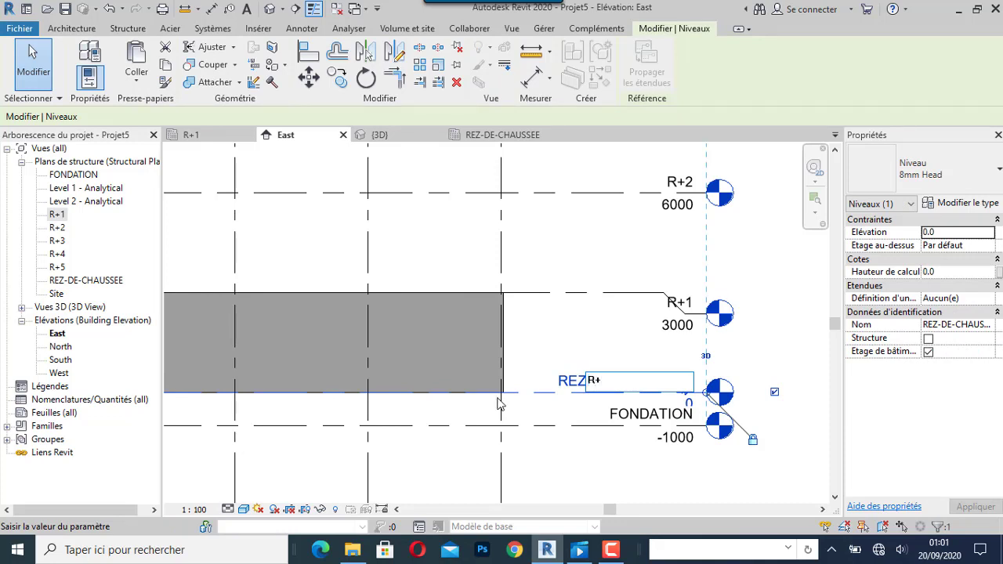
pyautogui.click(777, 310)
pyautogui.click(541, 284)
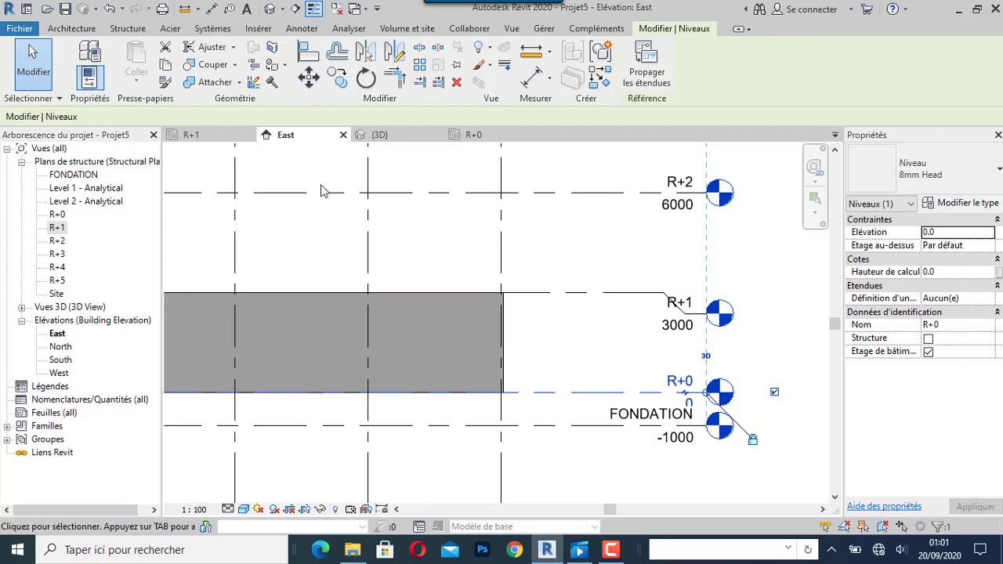
# View the R+0 structural plan, then switch back to the R+1 structural plan.
pyautogui.click(467, 134)
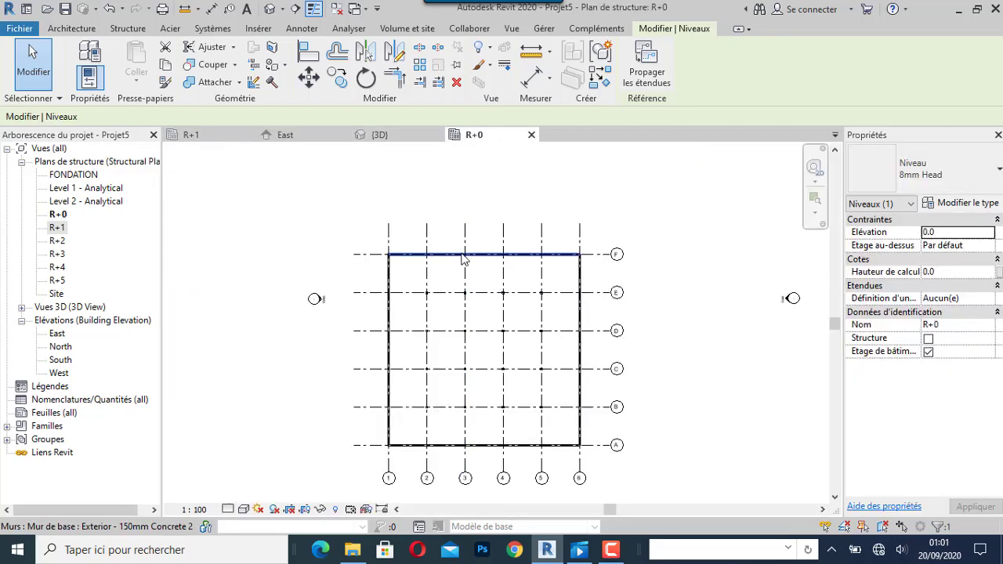
pyautogui.click(214, 129)
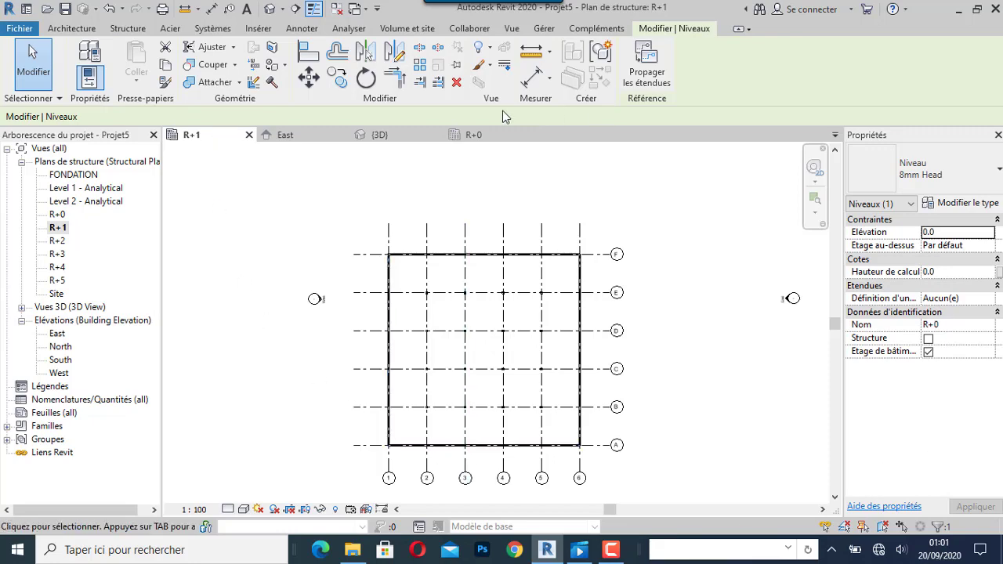
pyautogui.click(128, 28)
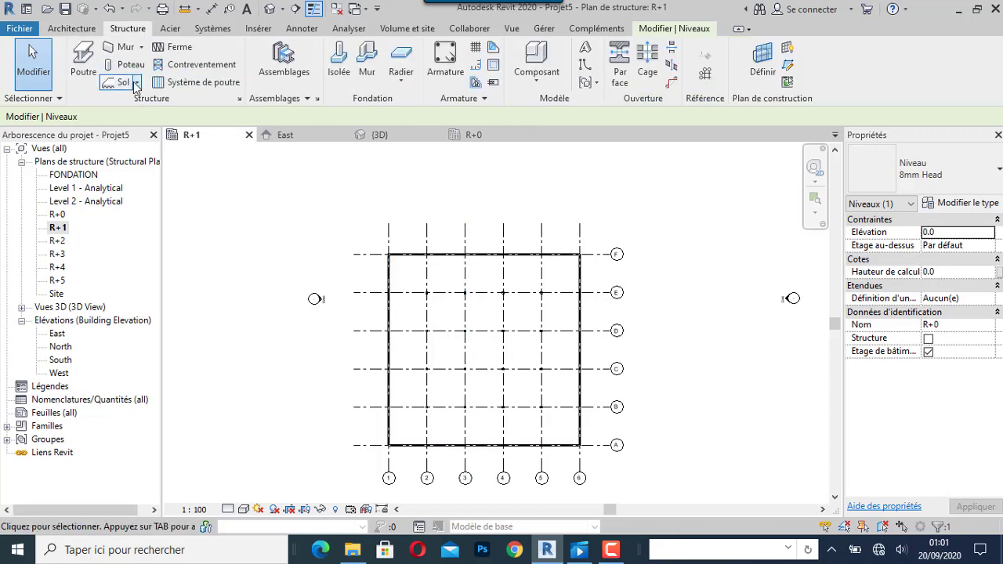
# Duplicate Concrete-Rectangular Beam 300 x 600mm as type '200 x 400mm 2' with b 200 and h 400.
pyautogui.click(91, 68)
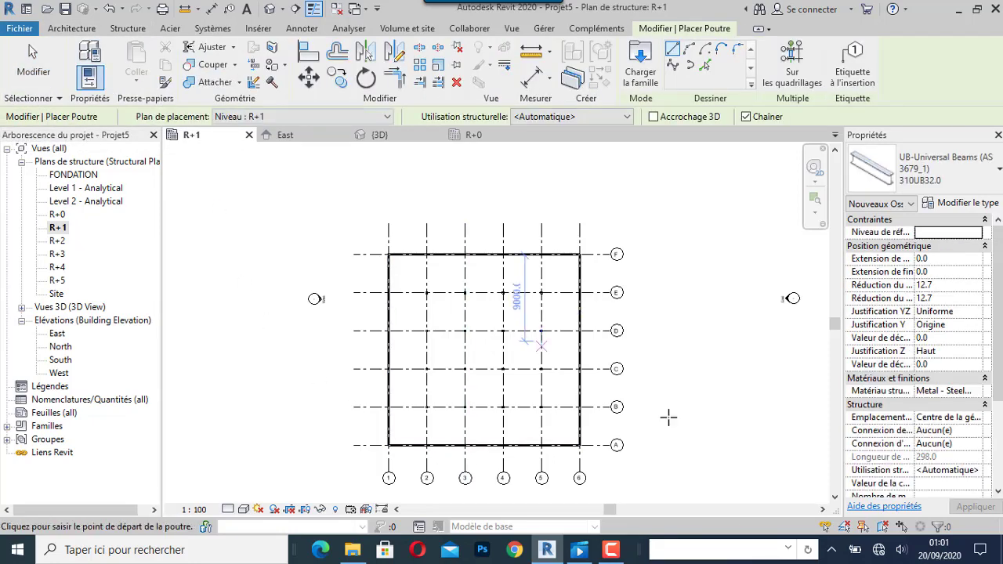
pyautogui.click(974, 177)
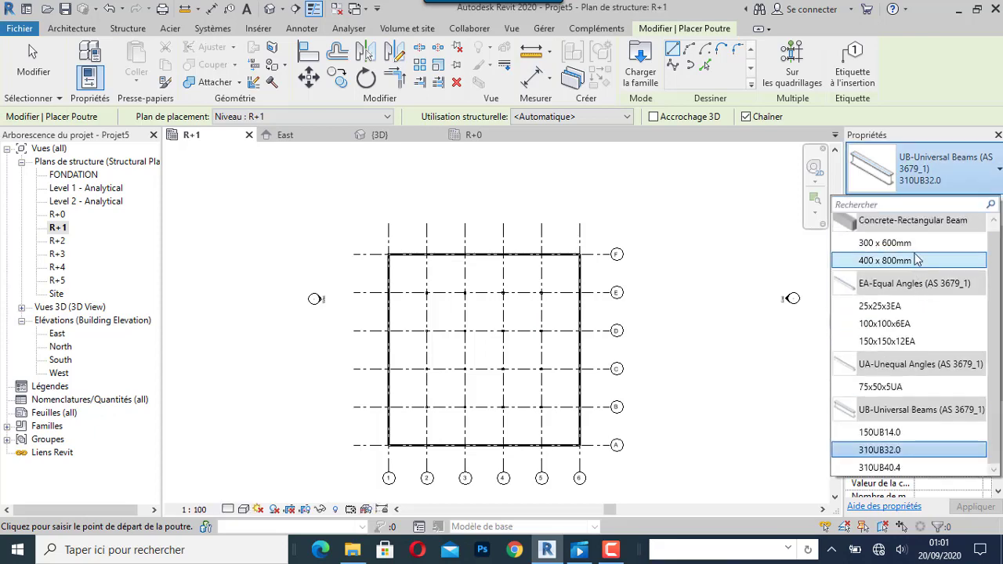
pyautogui.click(917, 244)
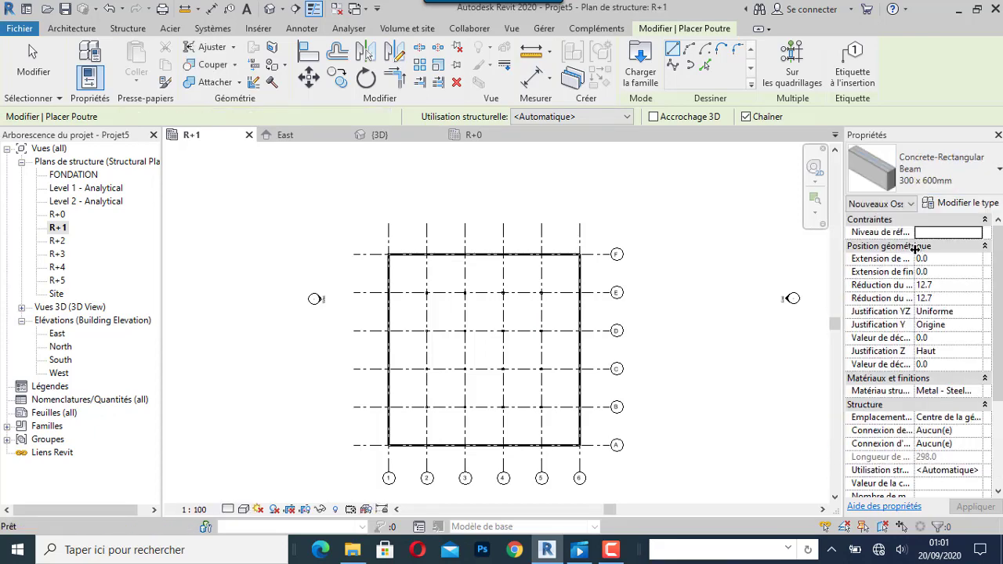
pyautogui.click(963, 203)
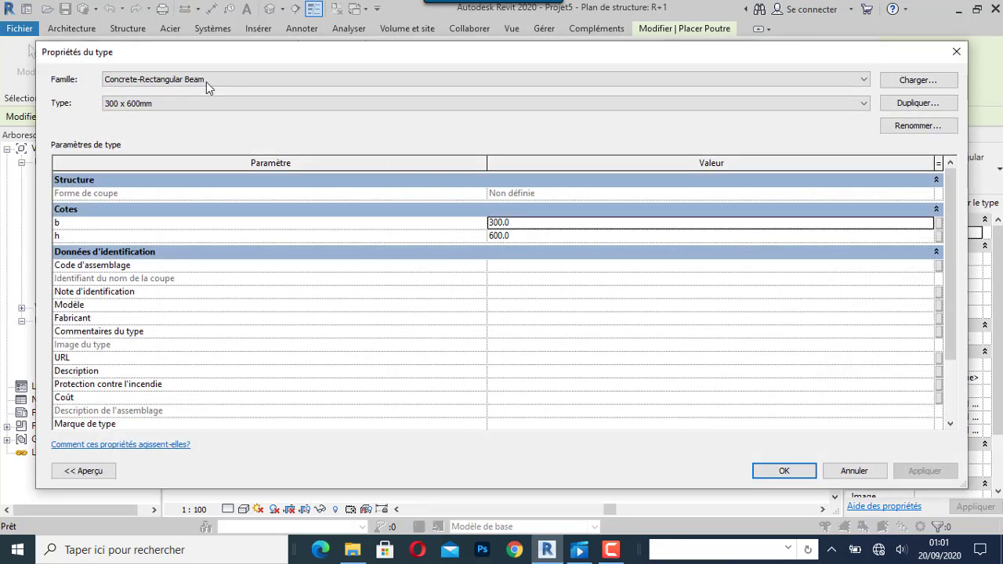
pyautogui.click(917, 102)
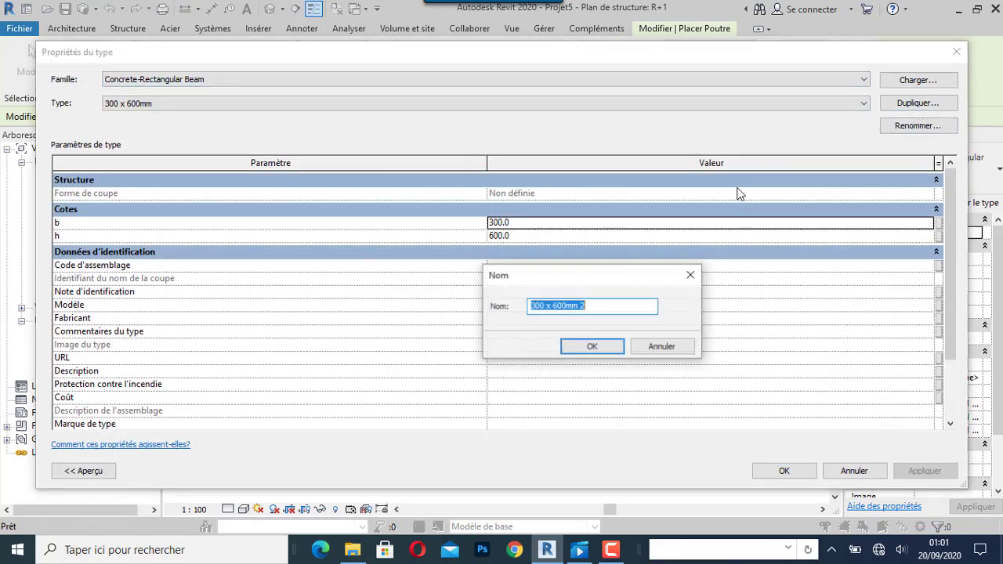
pyautogui.click(536, 309)
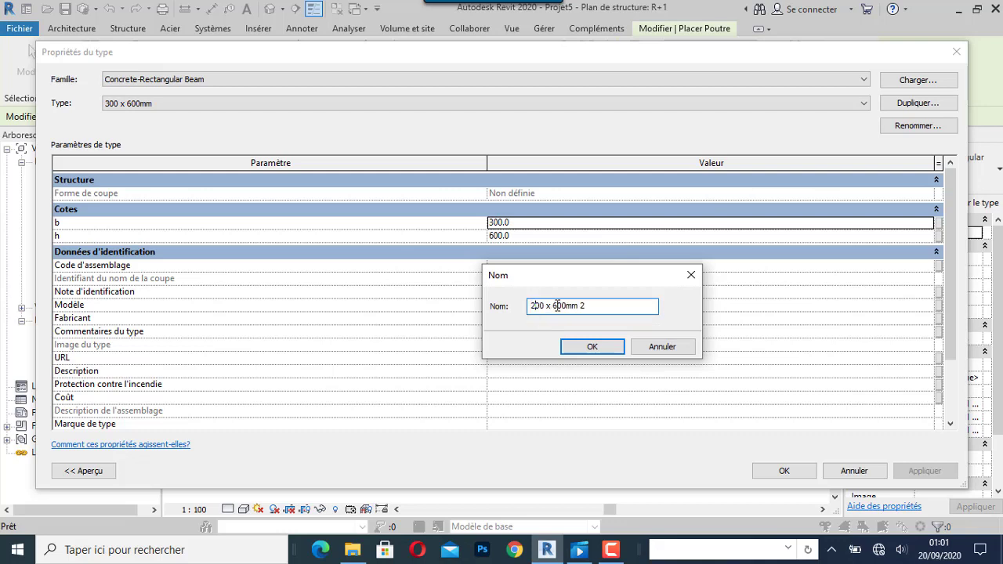
pyautogui.write('4')
pyautogui.click(589, 346)
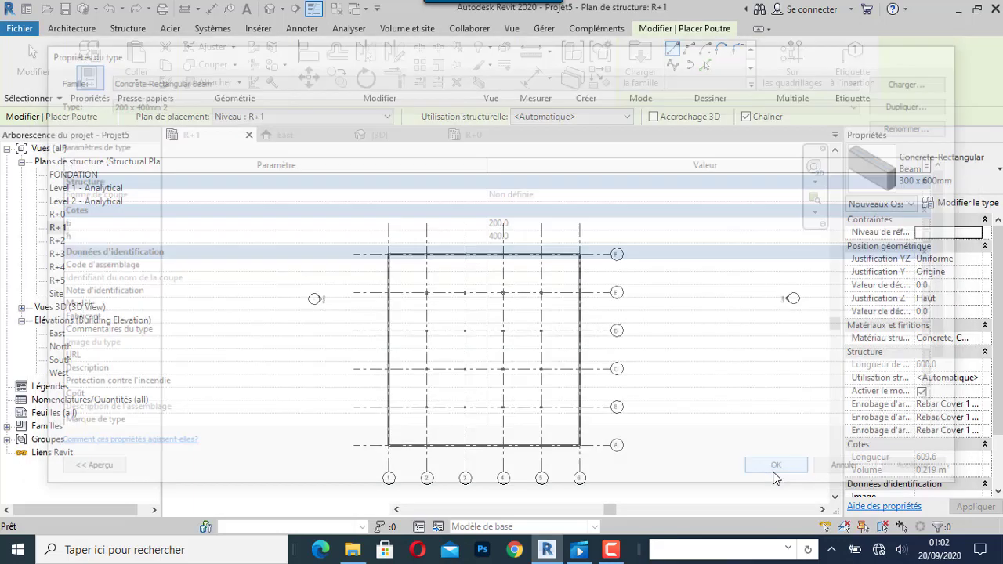
pyautogui.click(781, 471)
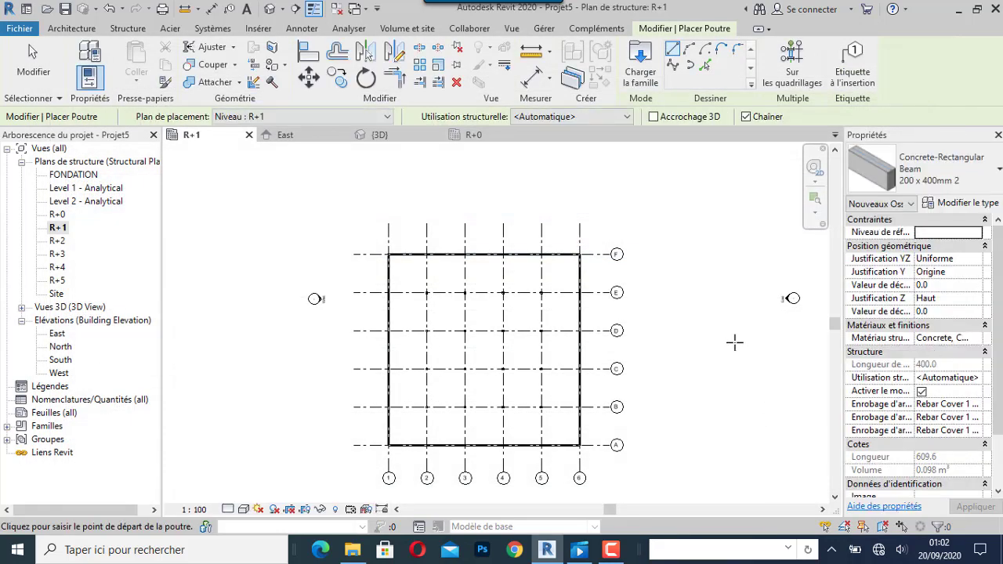
pyautogui.moveTo(946, 338)
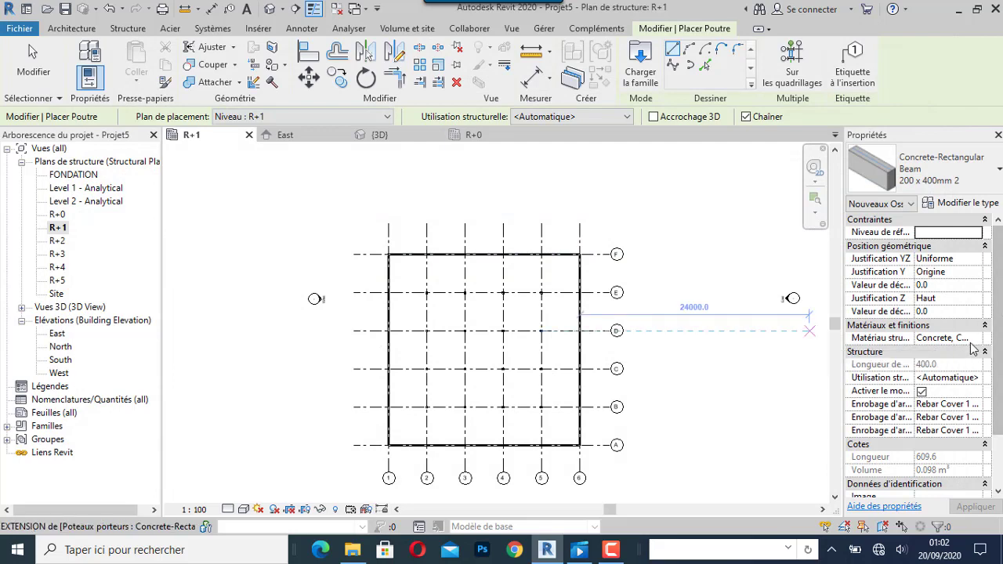
# Choose Concrete - Cast-in-Place Concrete - 25 MPa in the material browser for the 200 x 400mm 2 beam type.
pyautogui.click(976, 339)
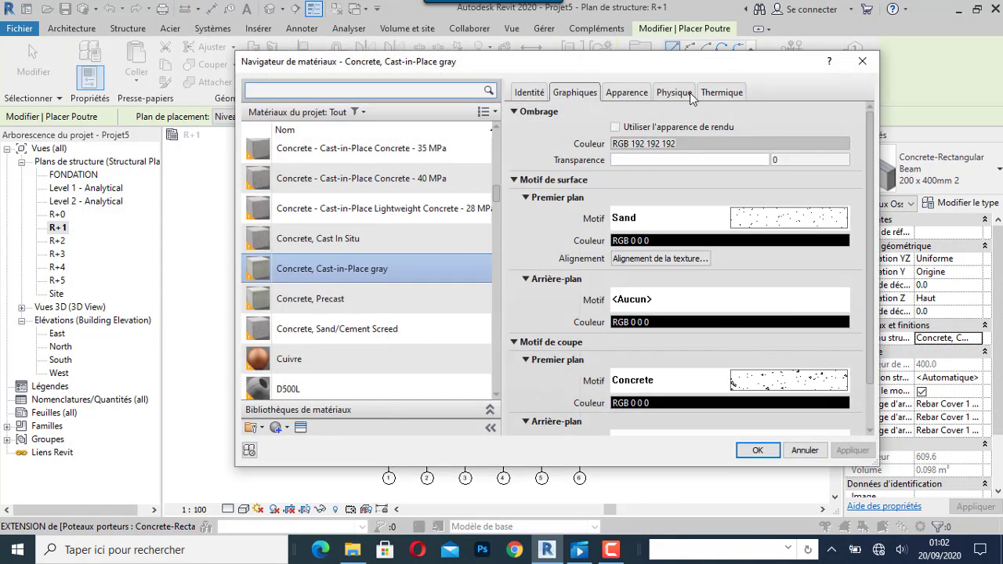
pyautogui.click(689, 94)
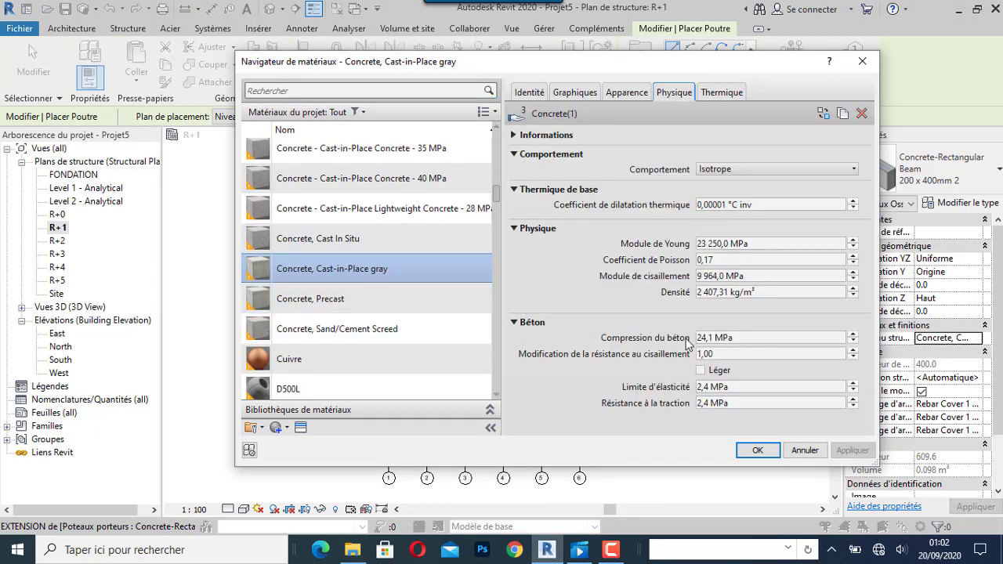
pyautogui.scroll(2, 436, 185)
pyautogui.scroll(1, 429, 194)
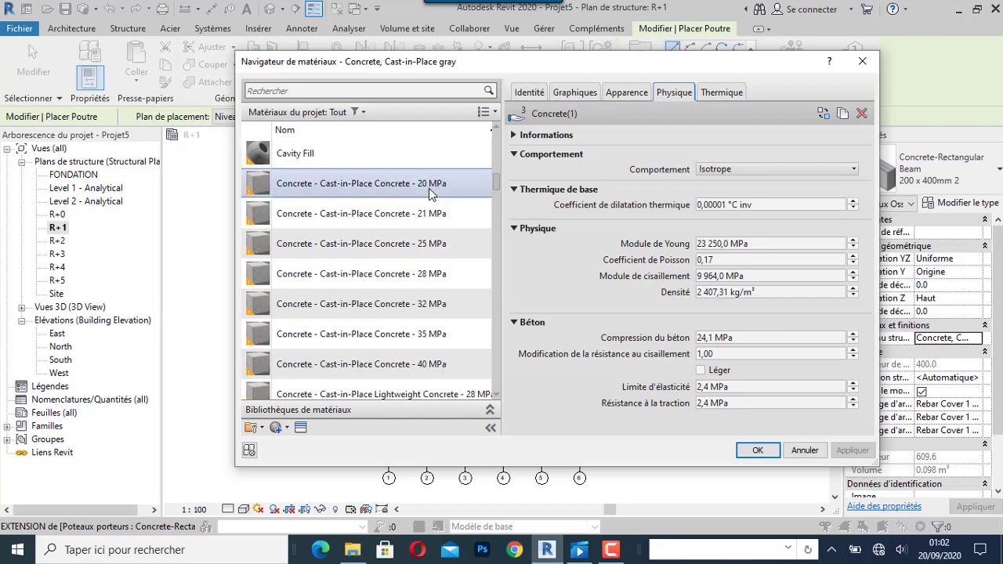
pyautogui.click(434, 250)
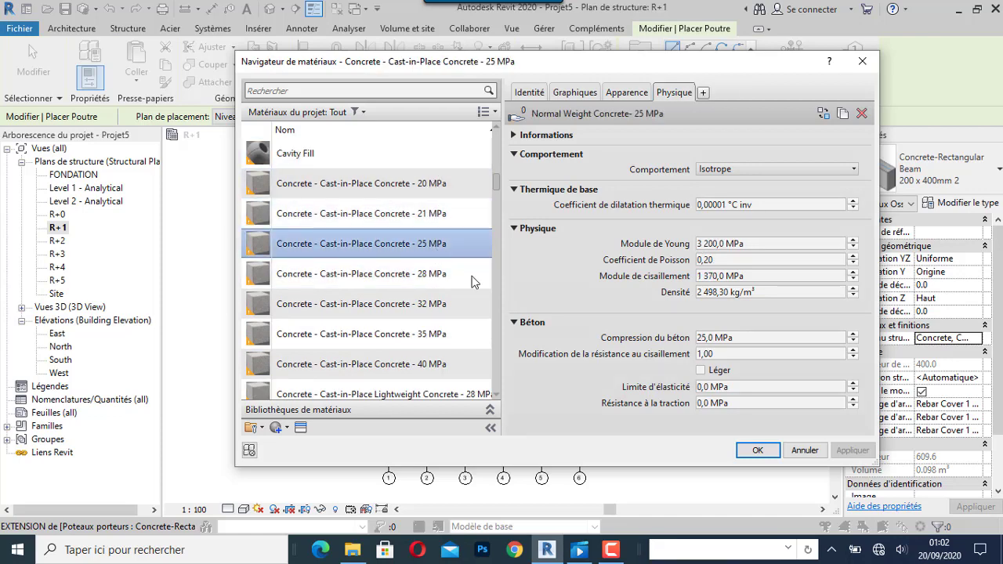
pyautogui.click(756, 451)
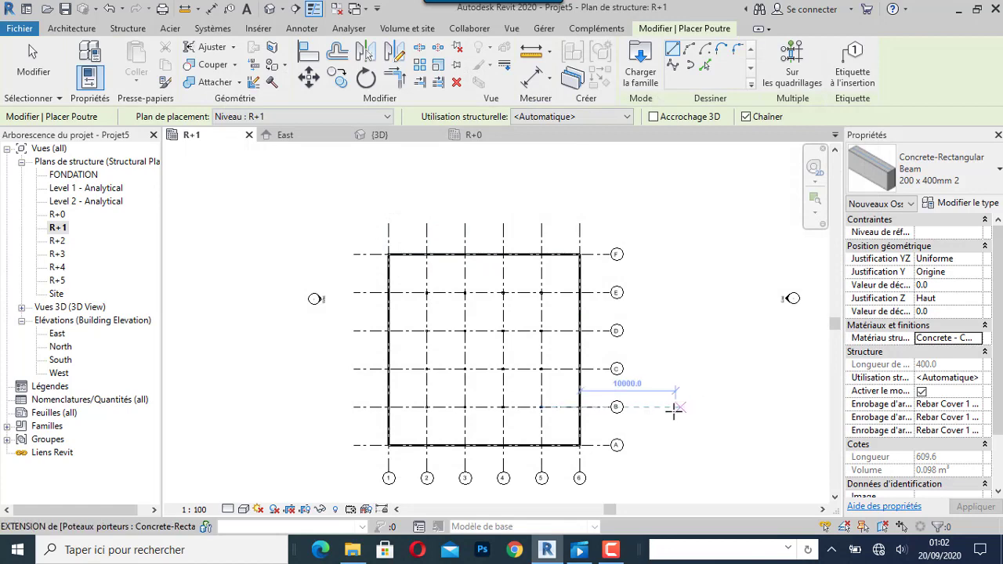
# Draw the R+1 beam along grid B from the grid 1 intersection to the right corner.
pyautogui.scroll(2, 648, 430)
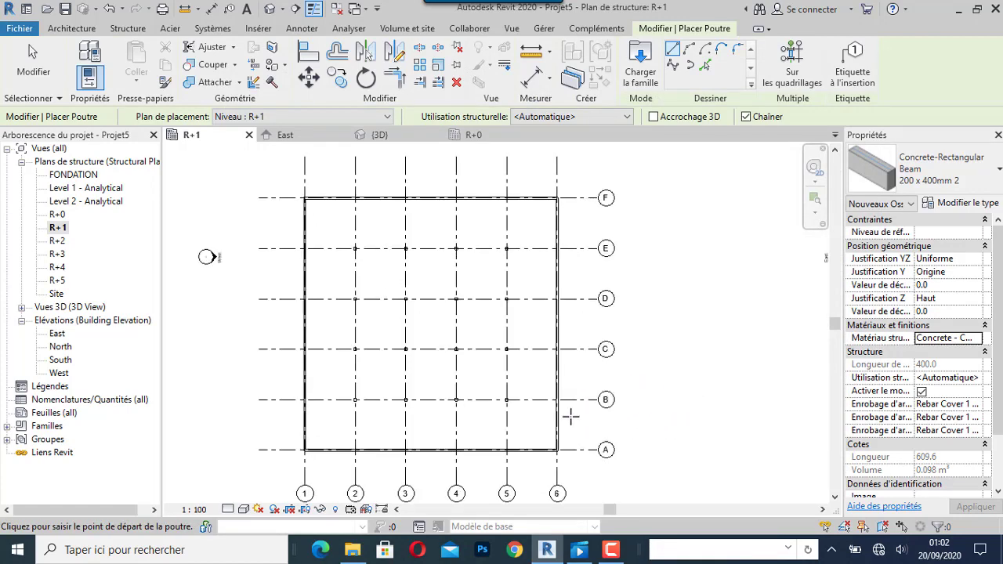
pyautogui.scroll(3, 315, 404)
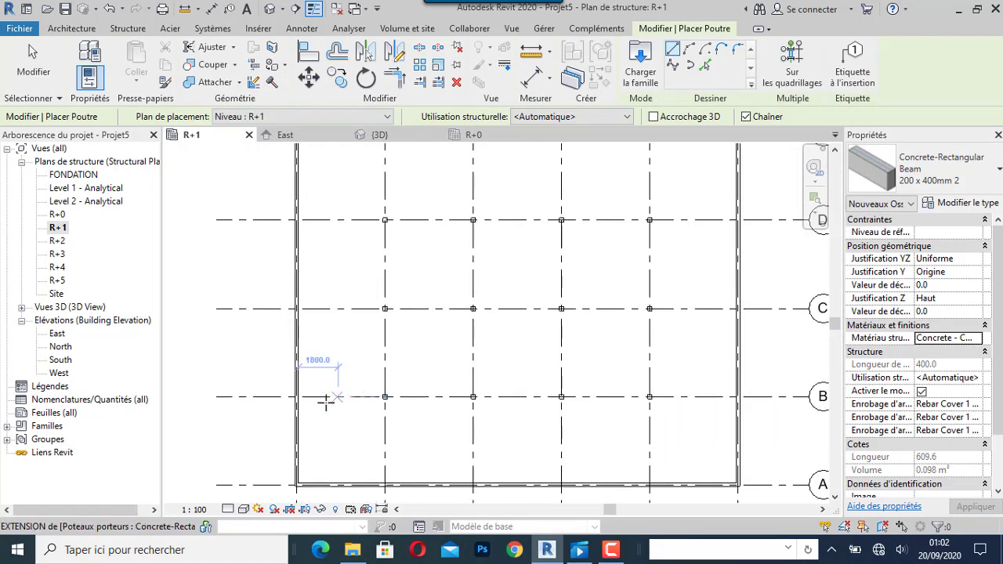
pyautogui.click(296, 396)
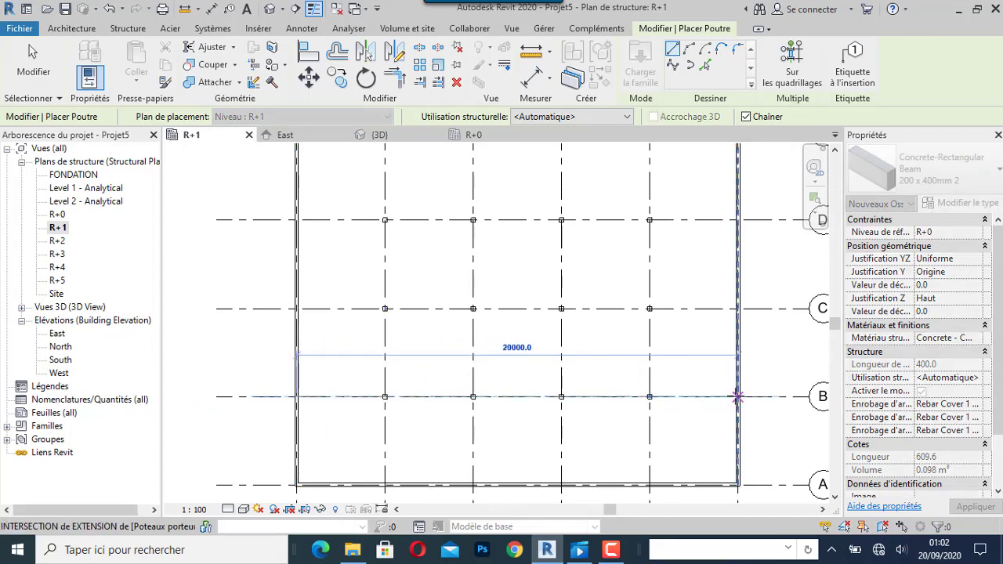
pyautogui.click(736, 396)
pyautogui.scroll(-2, 596, 462)
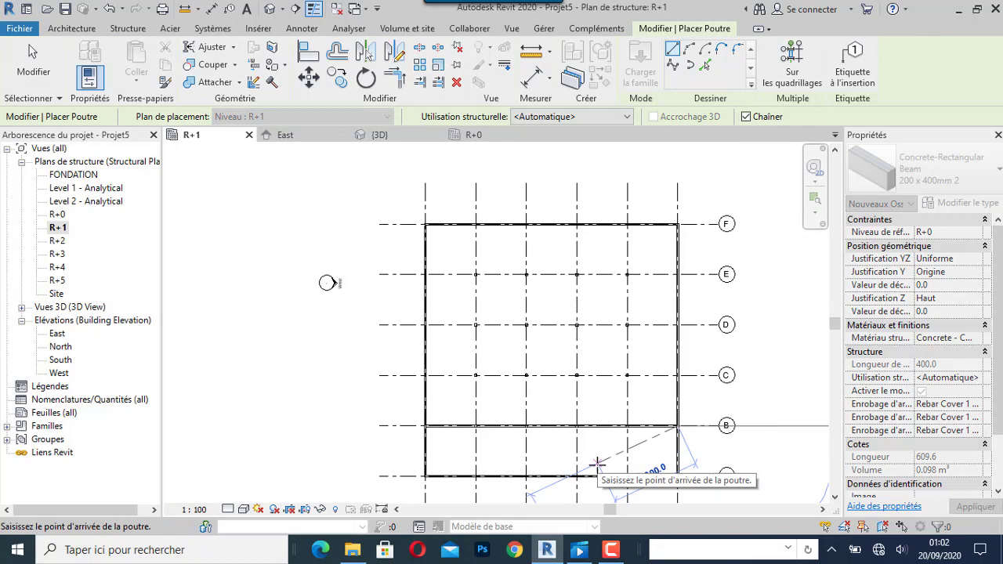
pyautogui.press('Escape')
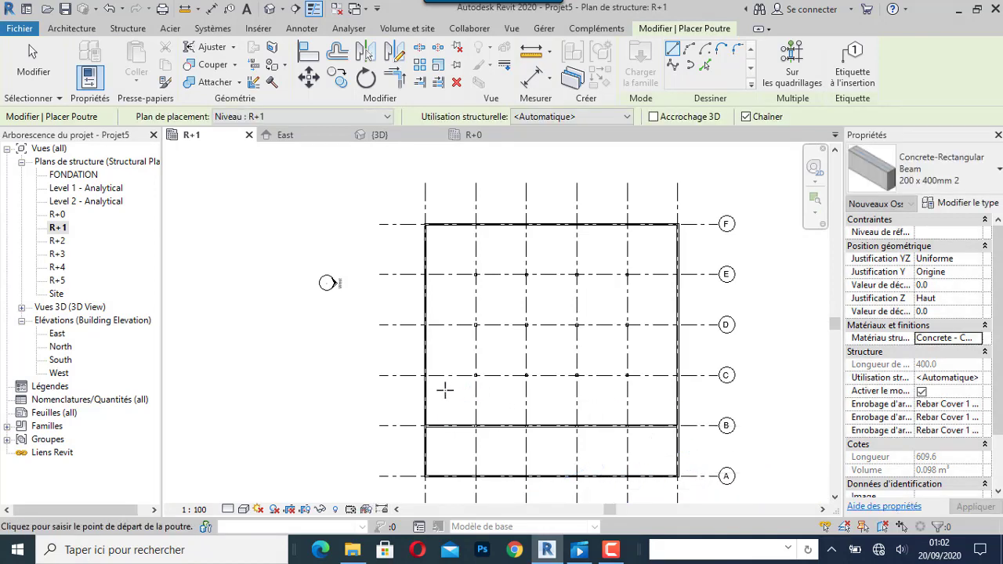
# Add beams along grids C, D and E from their left ends to the right edge.
pyautogui.click(424, 374)
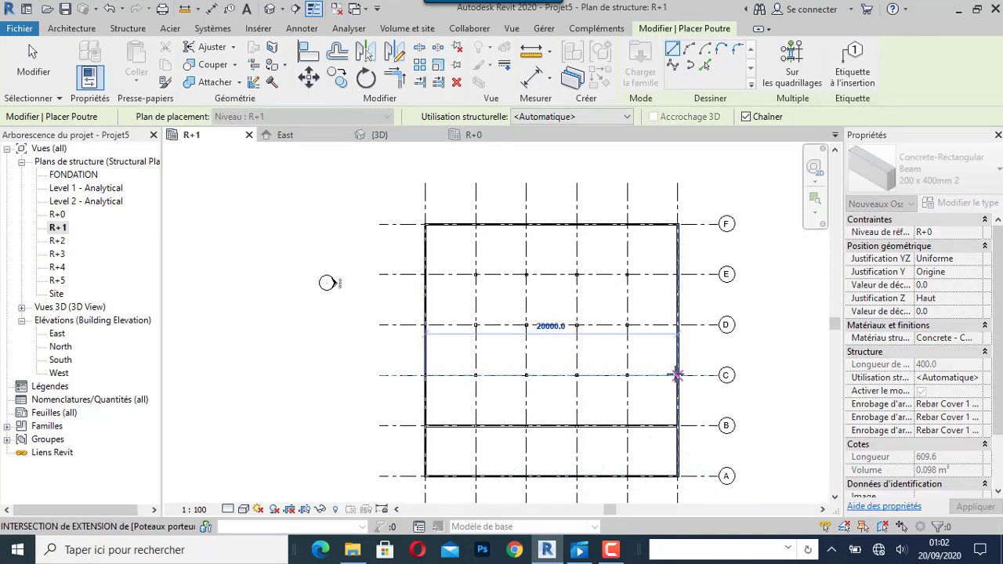
pyautogui.click(677, 375)
pyautogui.press('Escape')
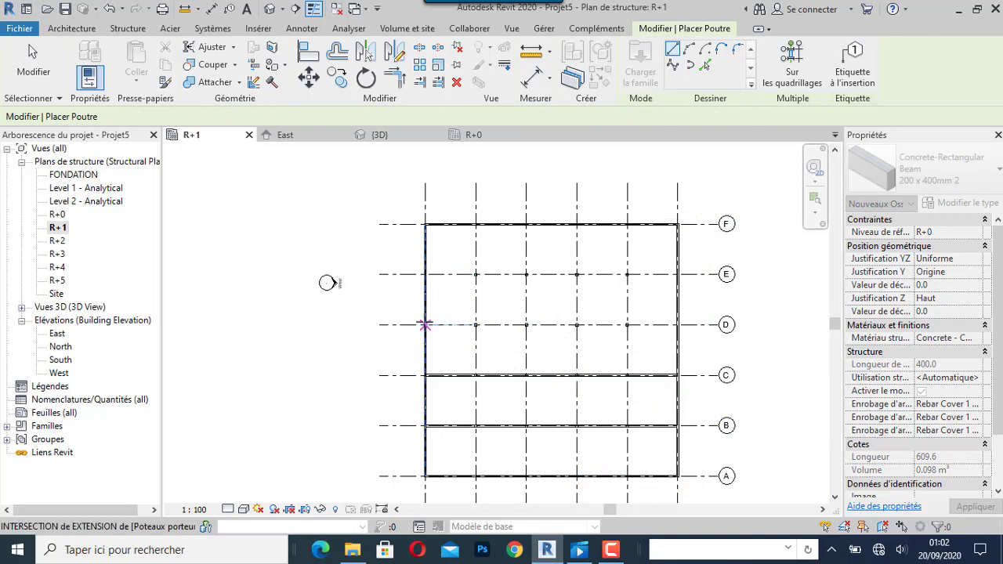
pyautogui.click(424, 324)
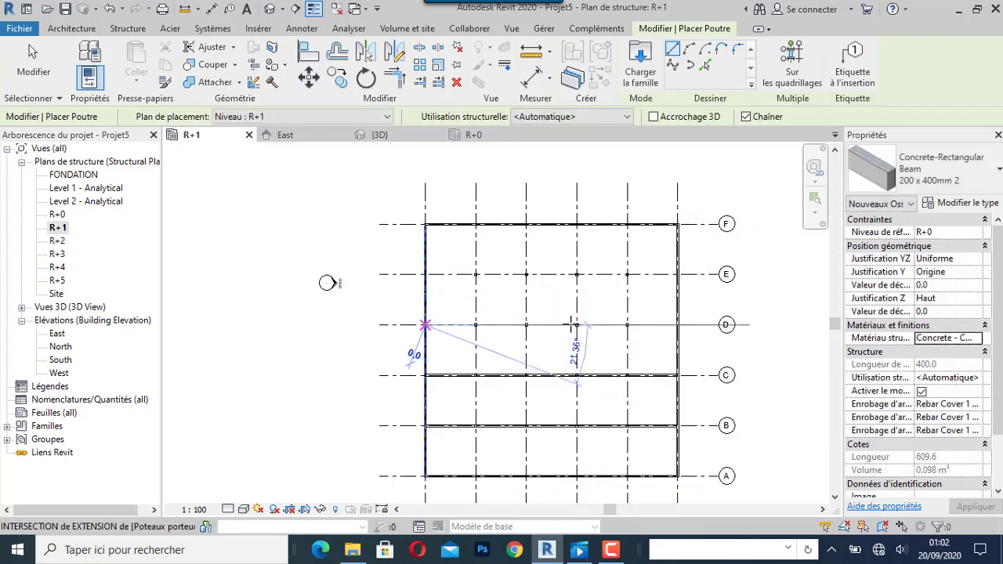
pyautogui.click(678, 324)
pyautogui.press('Escape')
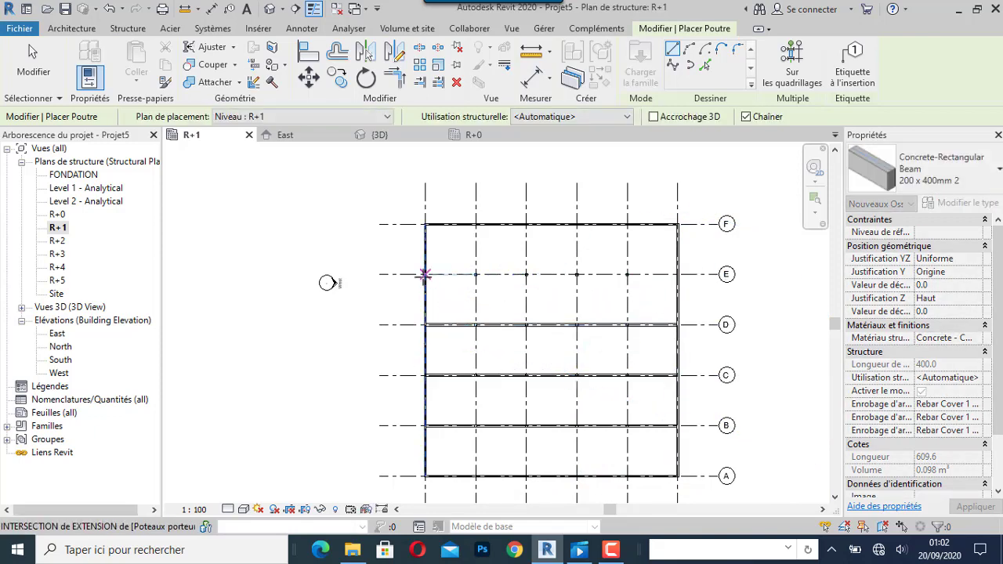
pyautogui.click(424, 274)
pyautogui.click(678, 274)
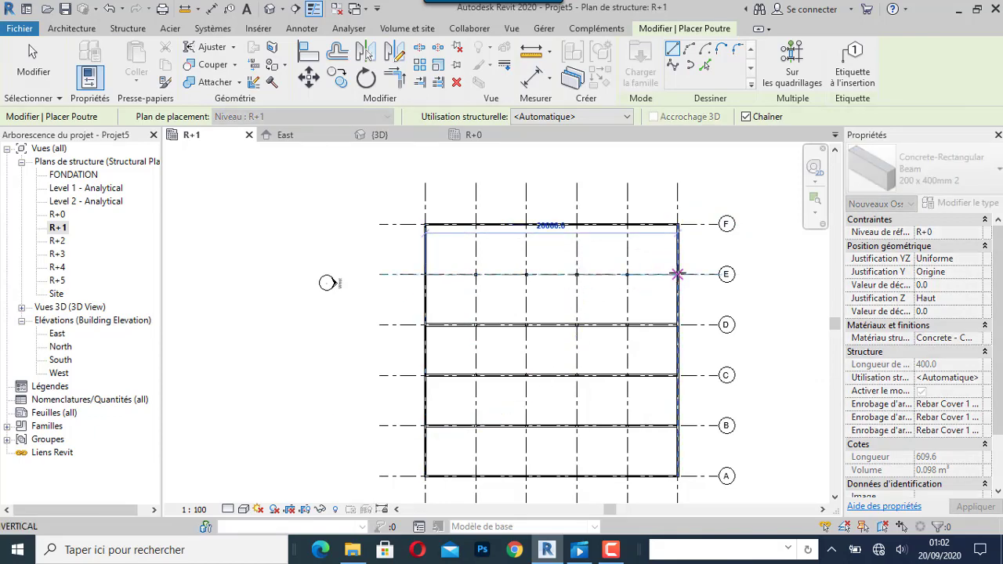
pyautogui.press('Escape')
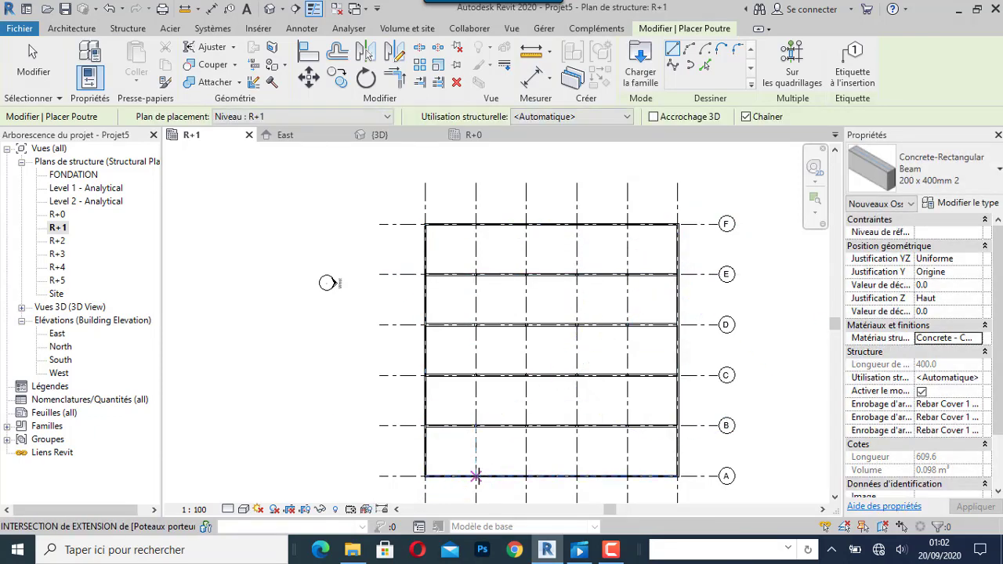
# Add four interior vertical beams, each running from grid A to grid F.
pyautogui.click(475, 476)
pyautogui.click(475, 224)
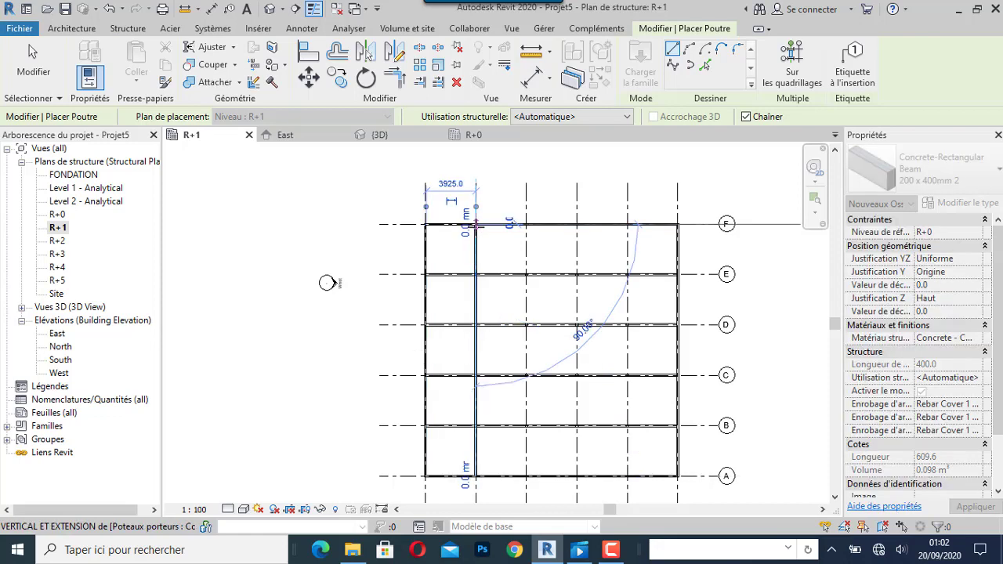
pyautogui.click(526, 476)
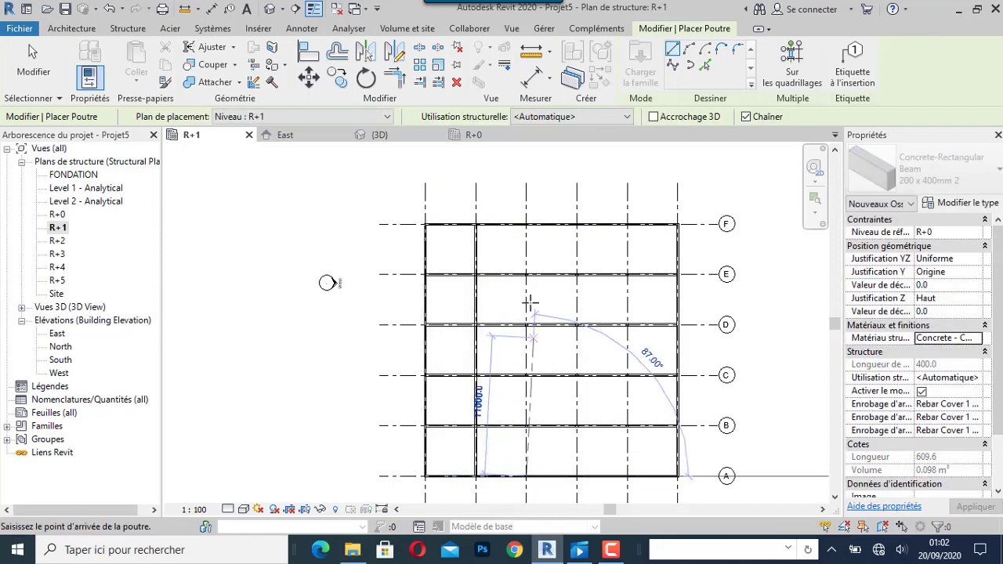
pyautogui.click(527, 225)
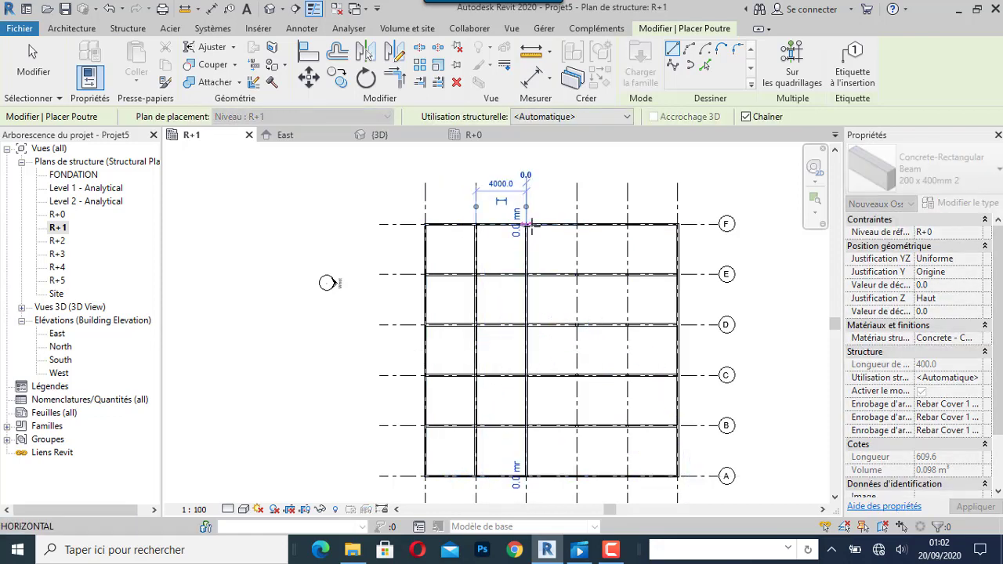
pyautogui.click(578, 476)
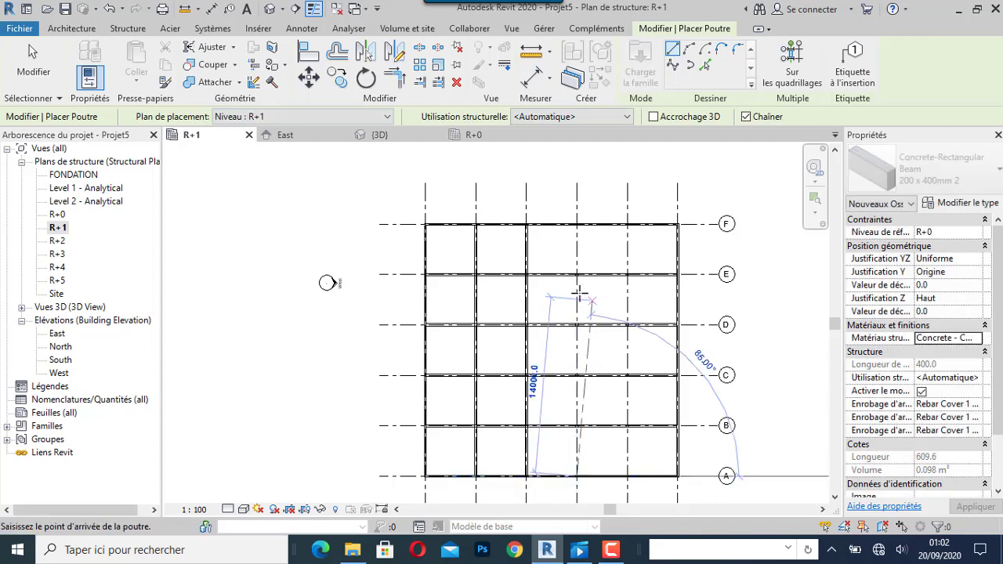
pyautogui.click(577, 225)
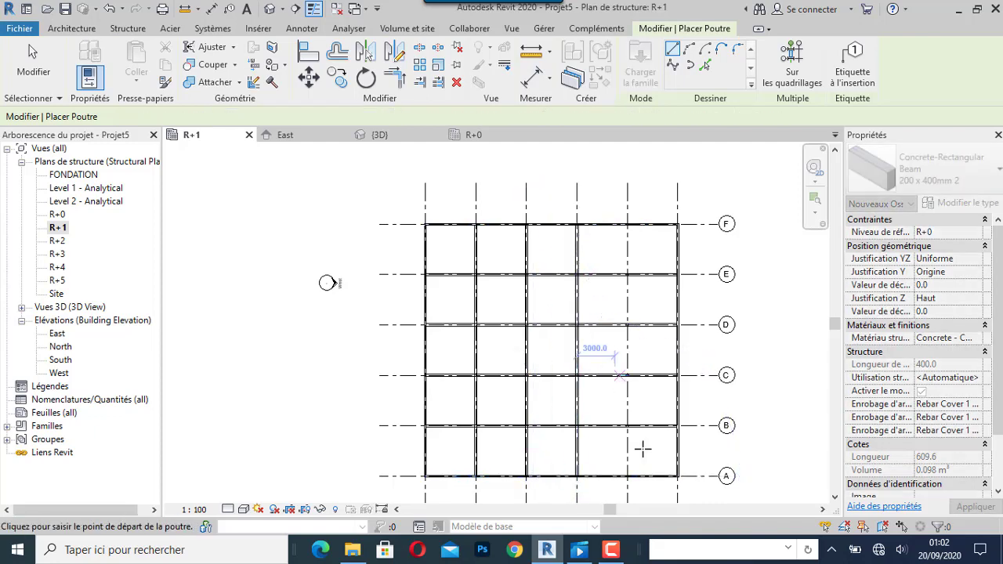
pyautogui.click(628, 476)
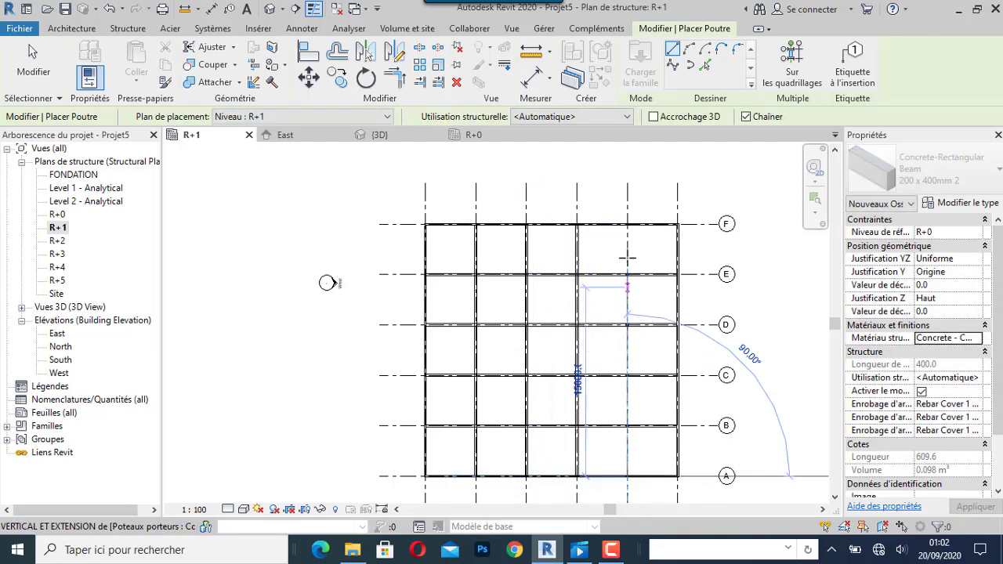
pyautogui.click(627, 225)
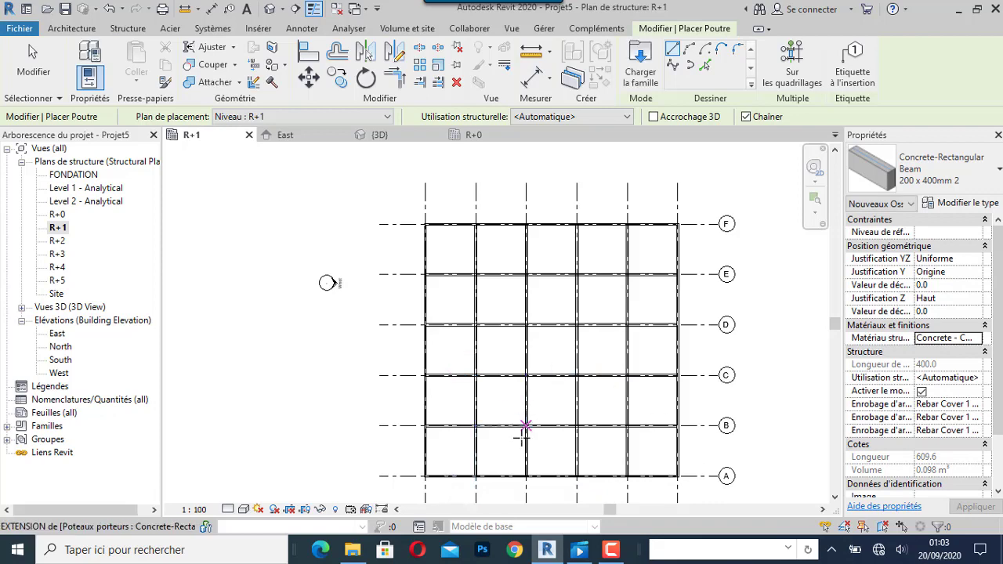
pyautogui.scroll(-2, 460, 325)
pyautogui.scroll(-1, 530, 341)
pyautogui.scroll(1, 530, 341)
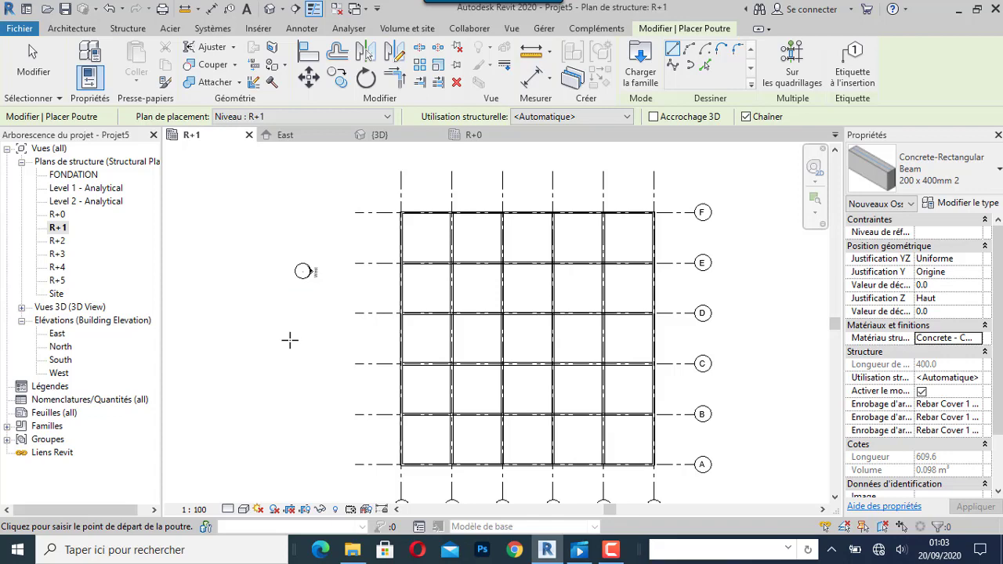
# Switch to the R+0 plan and start the Architecture window tool.
pyautogui.click(497, 139)
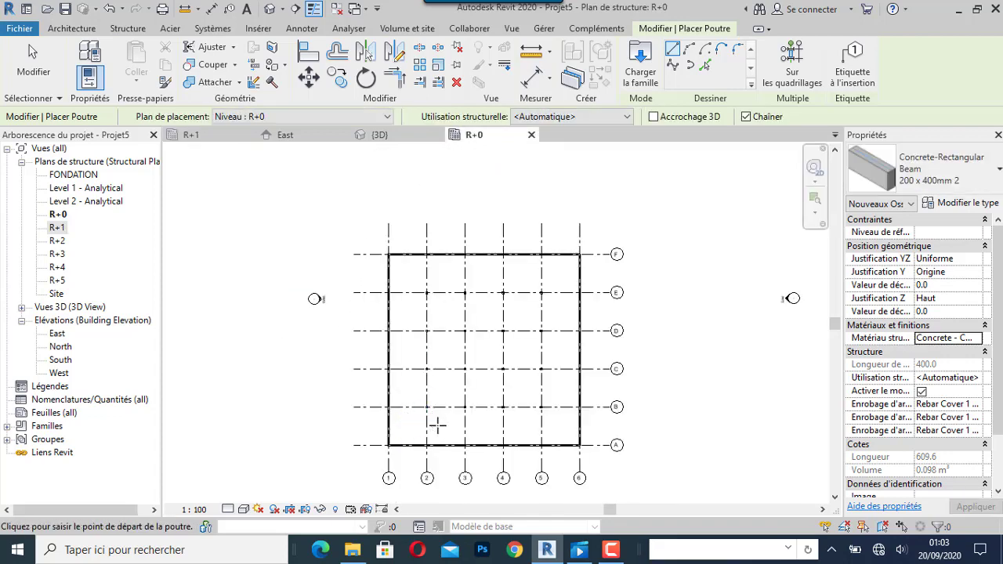
pyautogui.scroll(2, 437, 425)
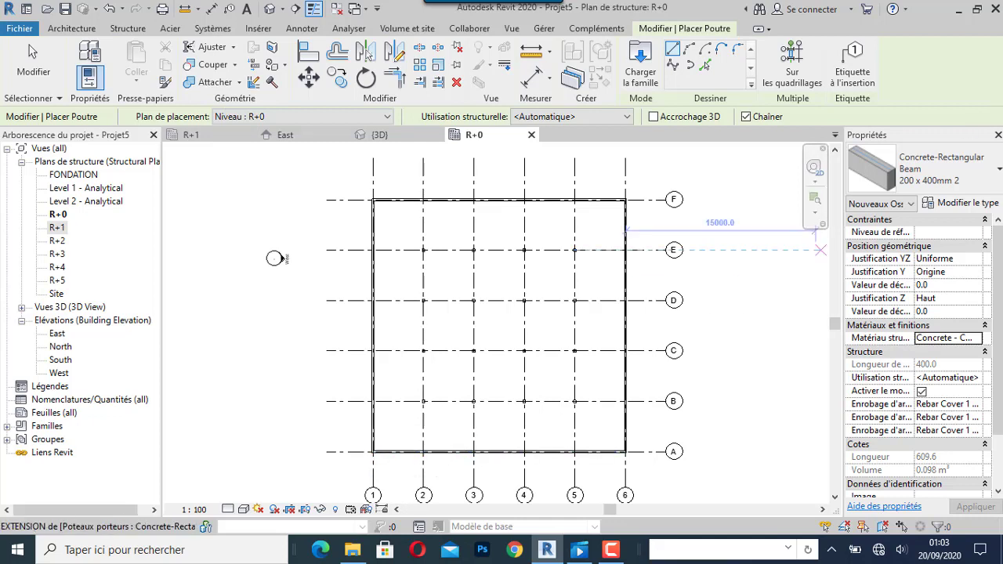
pyautogui.click(72, 28)
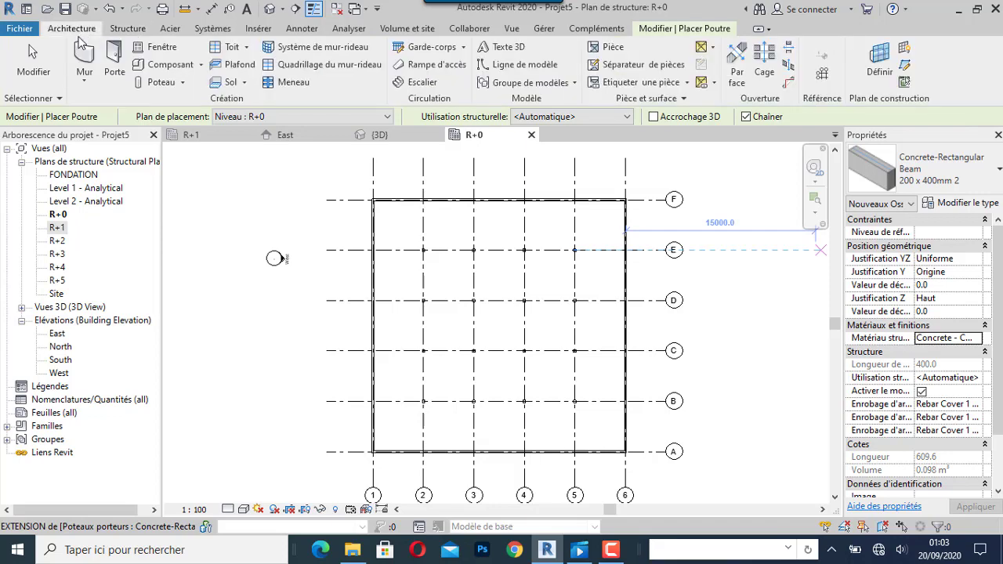
pyautogui.click(156, 47)
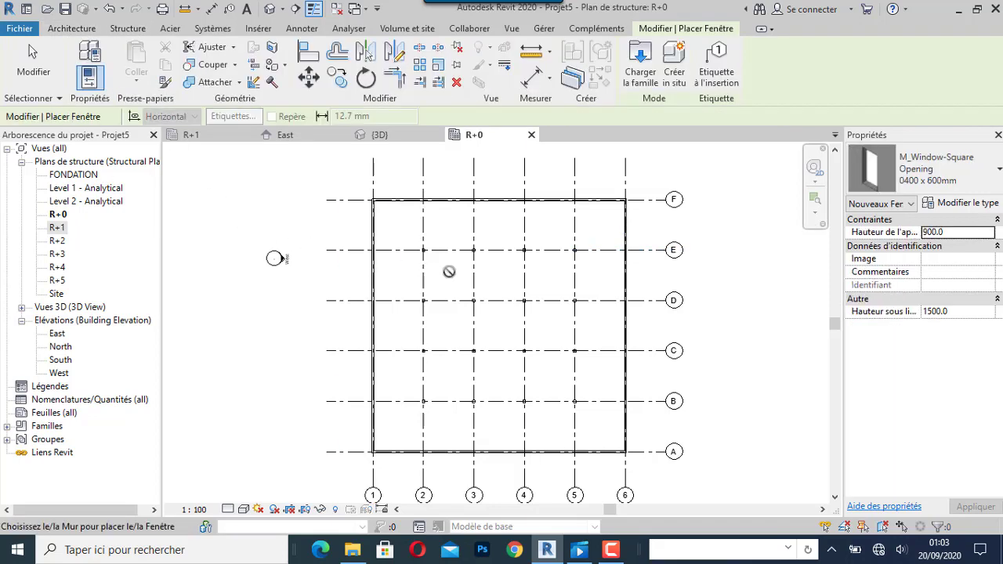
# Choose the M_Window-Square Opening 0400 x 1800mm type and open its type properties.
pyautogui.click(994, 175)
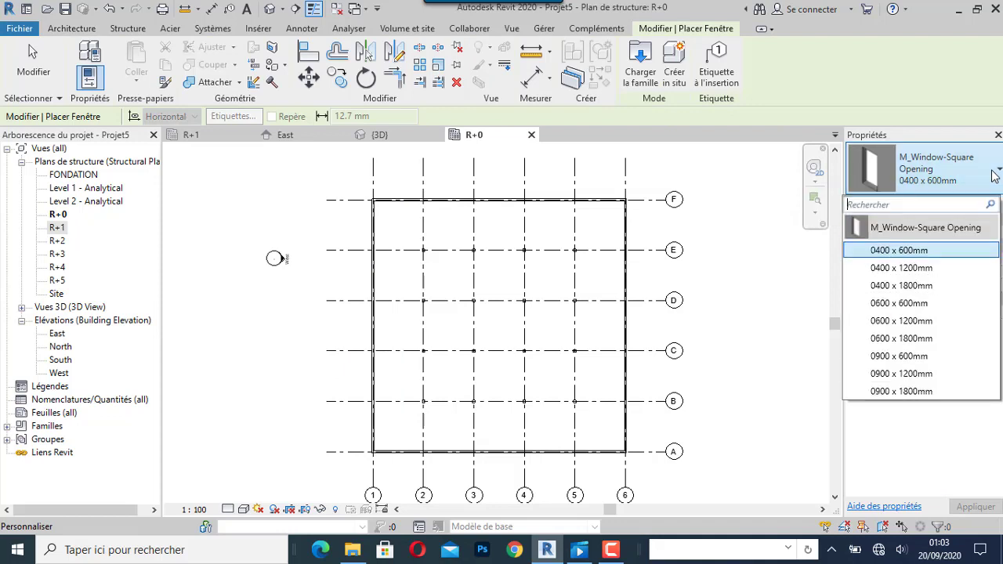
pyautogui.click(909, 287)
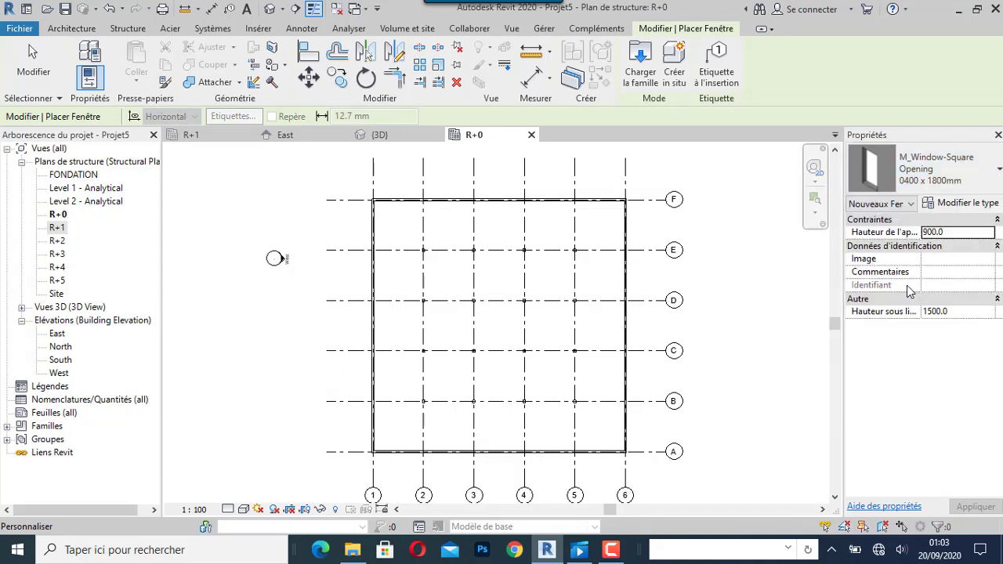
pyautogui.click(959, 204)
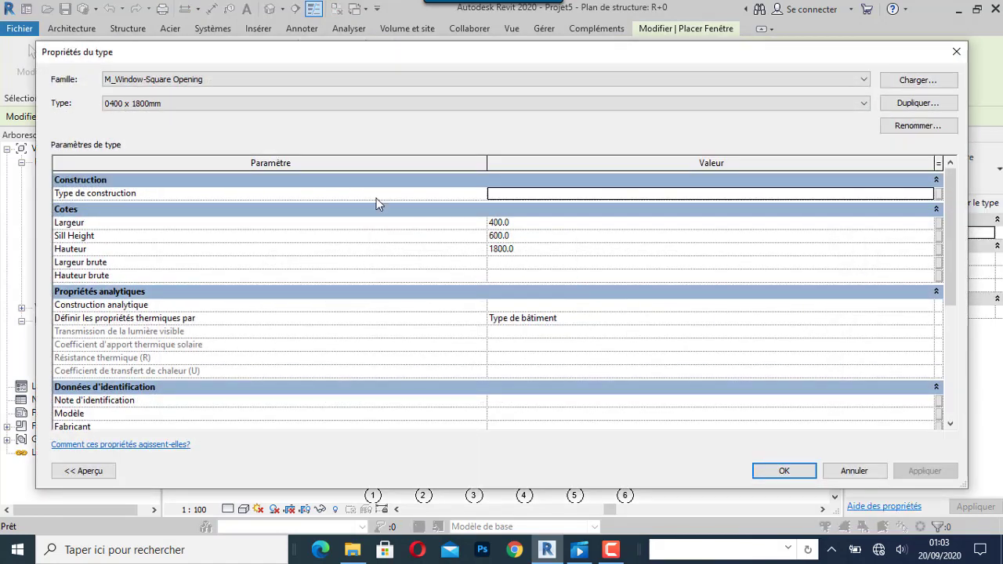
# Duplicate the 0400 x 1800mm window type and name the copy 2100 x 1800mm 2.
pyautogui.click(913, 102)
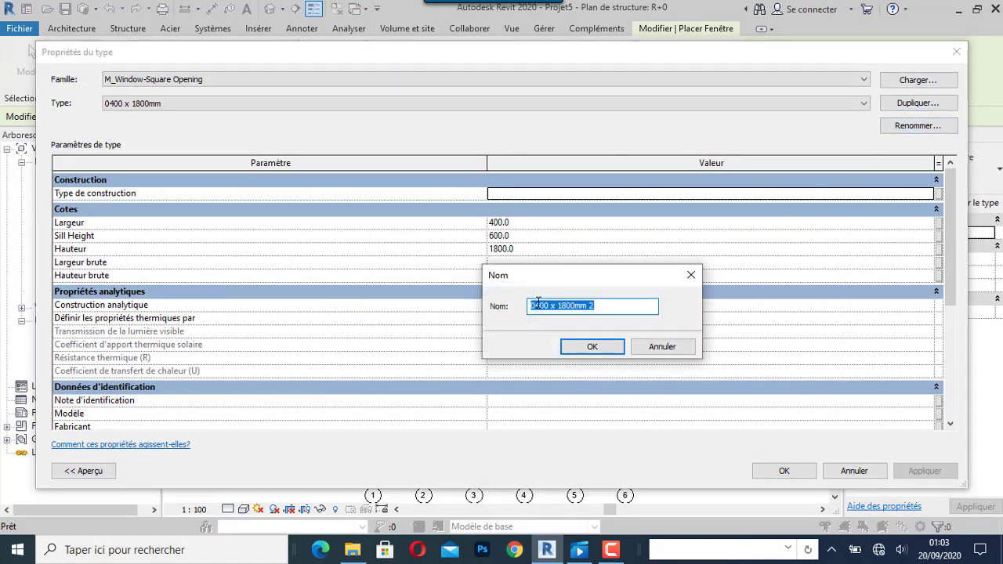
pyautogui.moveTo(572, 285); pyautogui.dragTo(577, 302)
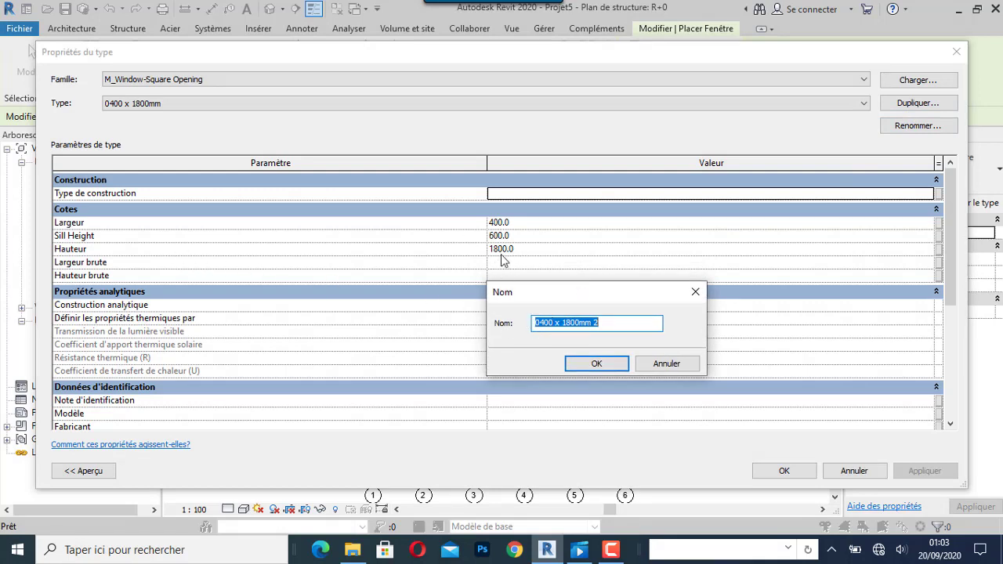
pyautogui.click(546, 328)
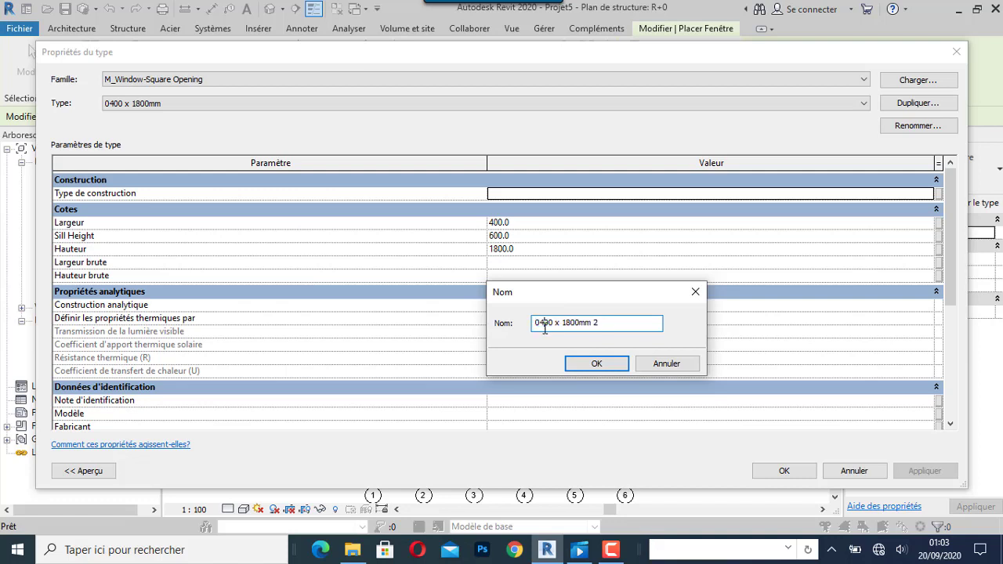
pyautogui.press('BackSpace')
pyautogui.press('BackSpace')
pyautogui.write('2')
pyautogui.write('1')
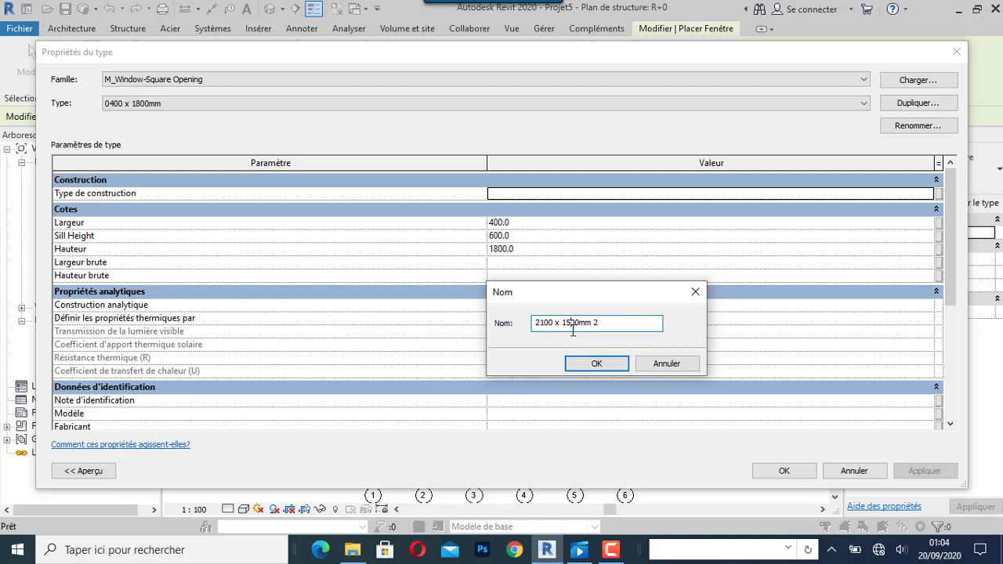
# Name the window type 2100 x 1500mm 2 and set width 2100, sill height 900, height 1500.
pyautogui.click(592, 365)
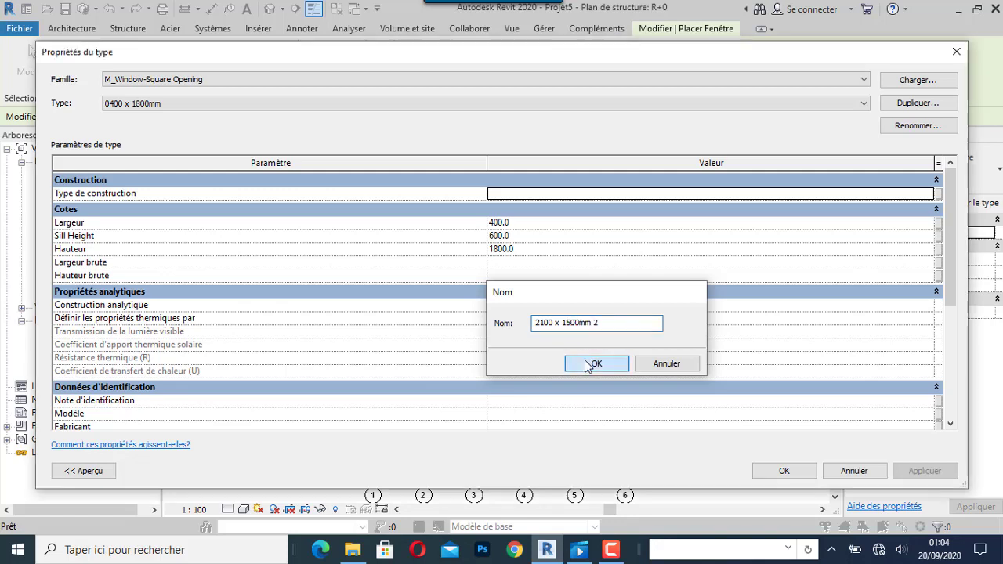
pyautogui.click(494, 238)
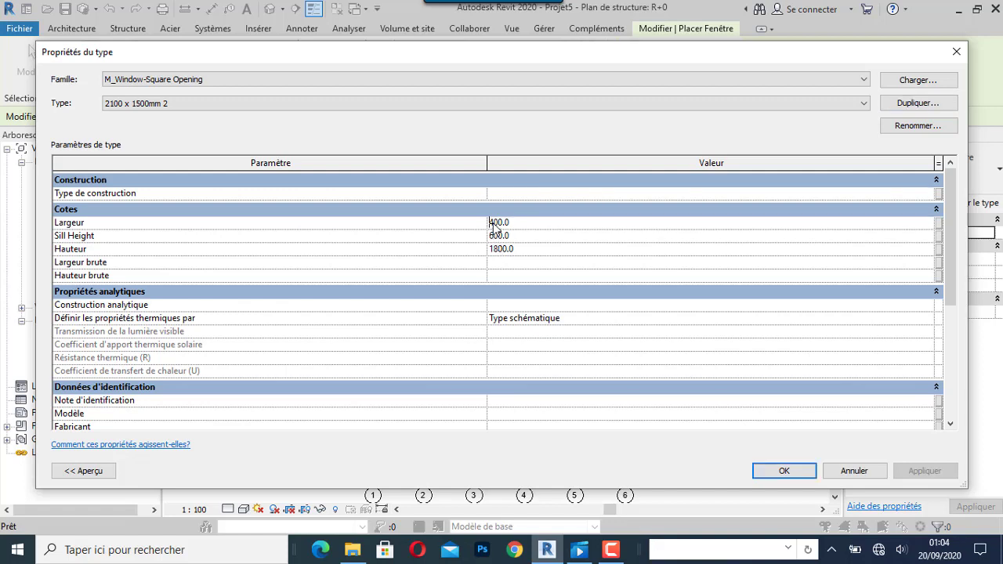
pyautogui.press('BackSpace')
pyautogui.click(786, 469)
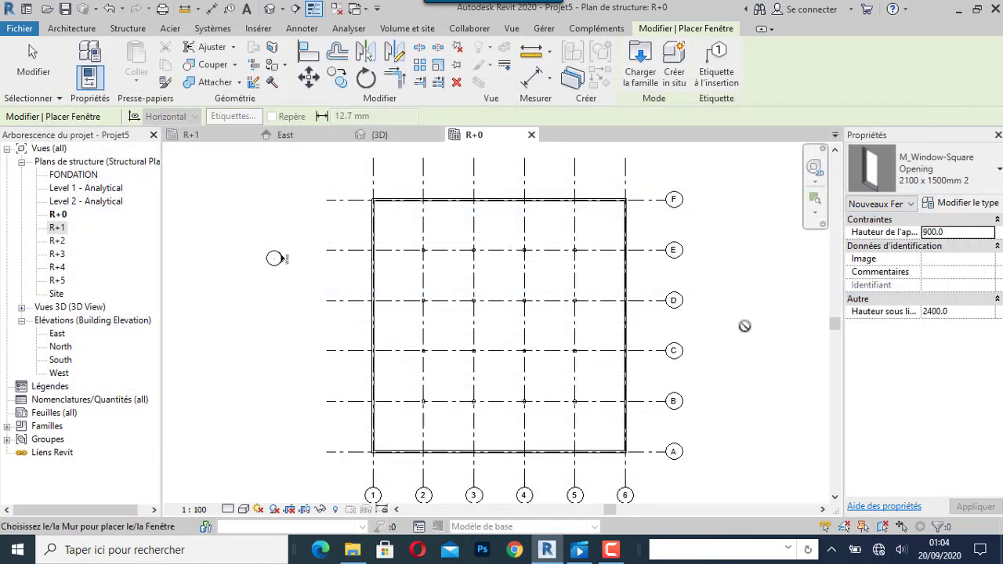
# Place one window each in the bottom and right perimeter walls.
pyautogui.scroll(2, 463, 463)
pyautogui.scroll(2, 459, 463)
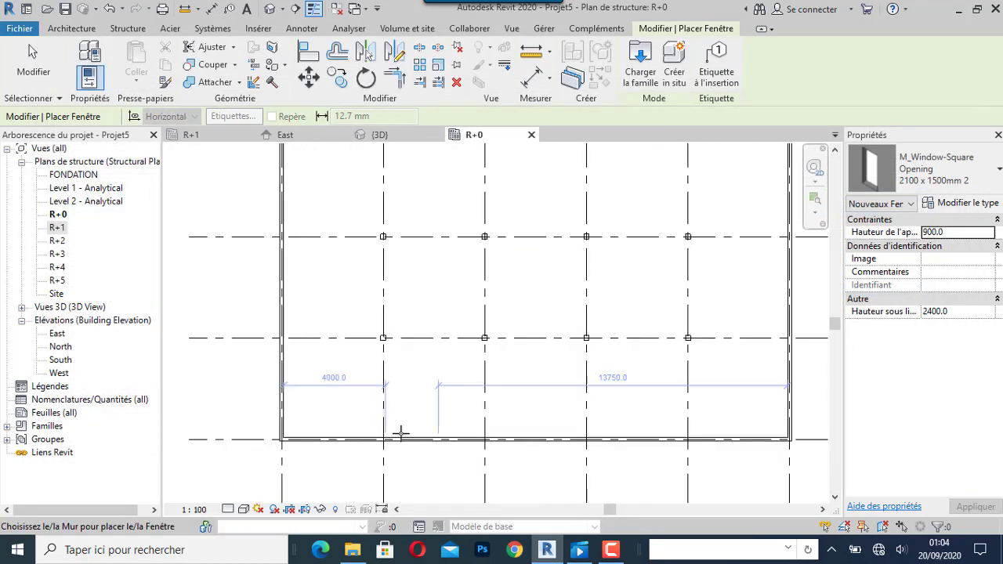
pyautogui.scroll(-3, 398, 432)
pyautogui.scroll(-1, 347, 385)
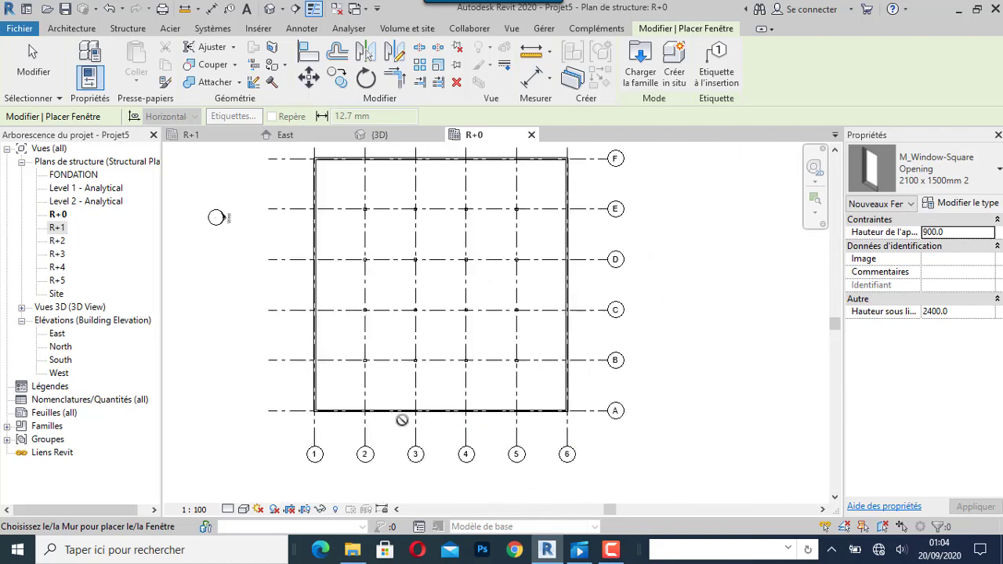
pyautogui.scroll(2, 406, 412)
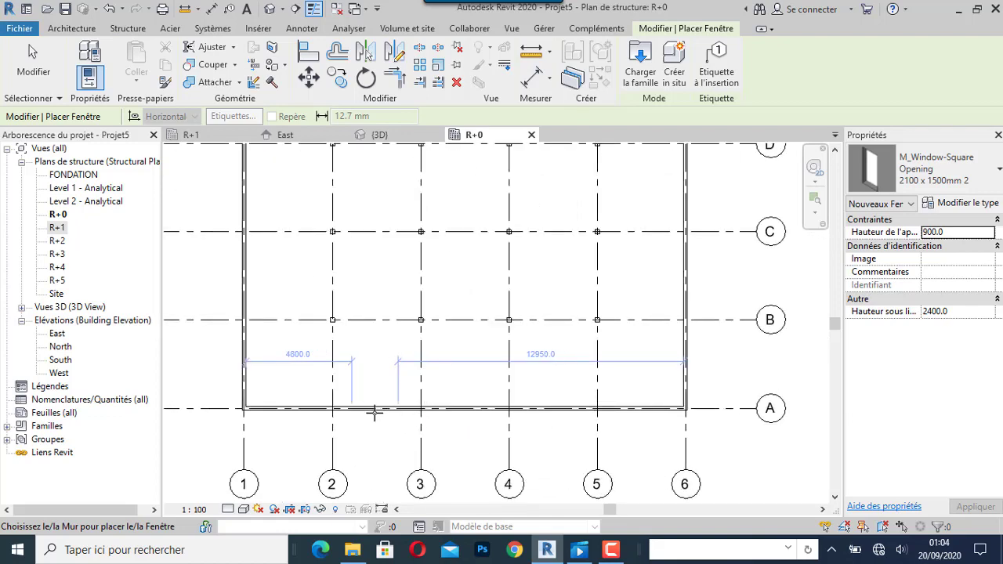
pyautogui.click(374, 410)
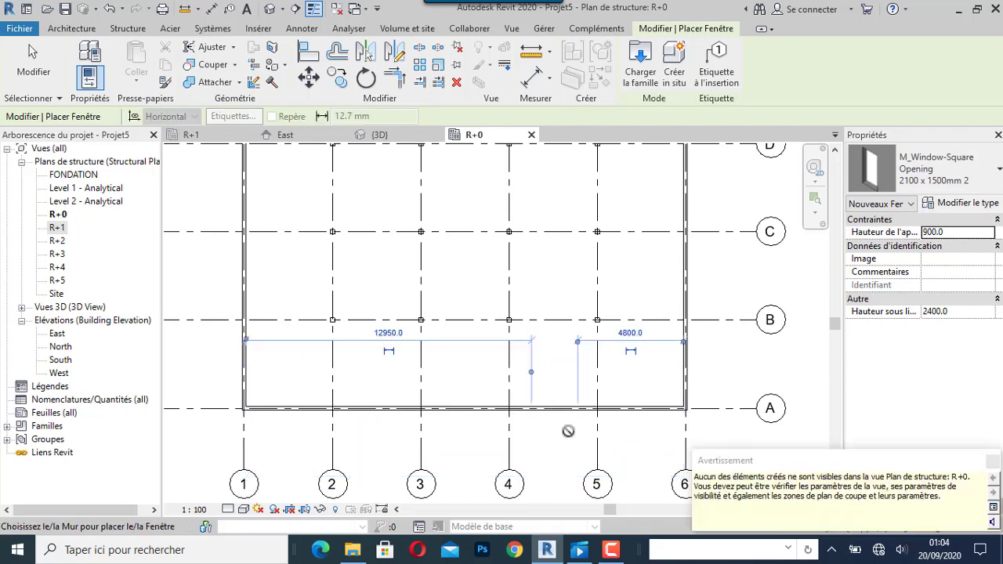
pyautogui.scroll(-2, 568, 431)
pyautogui.scroll(-1, 568, 431)
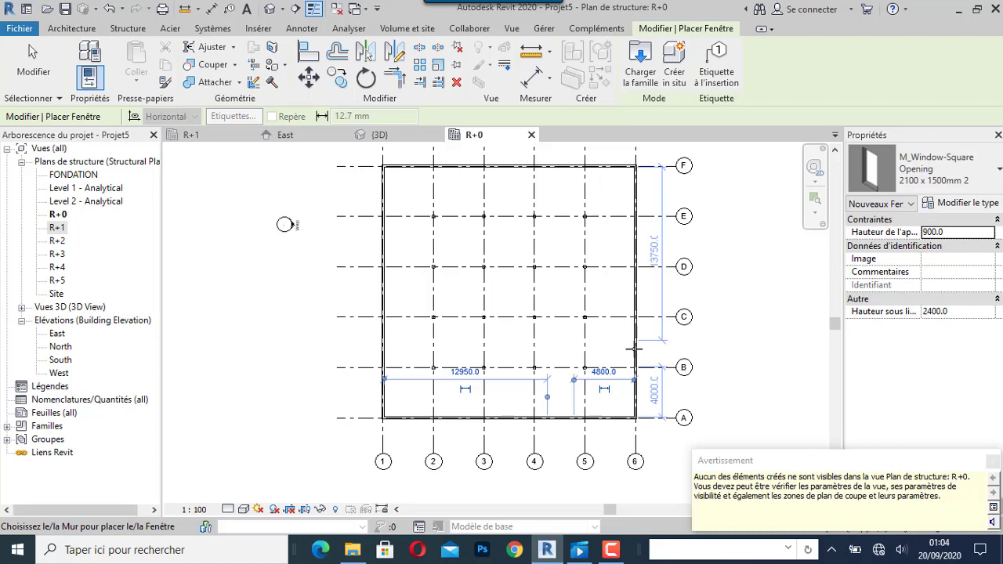
pyautogui.scroll(4, 635, 349)
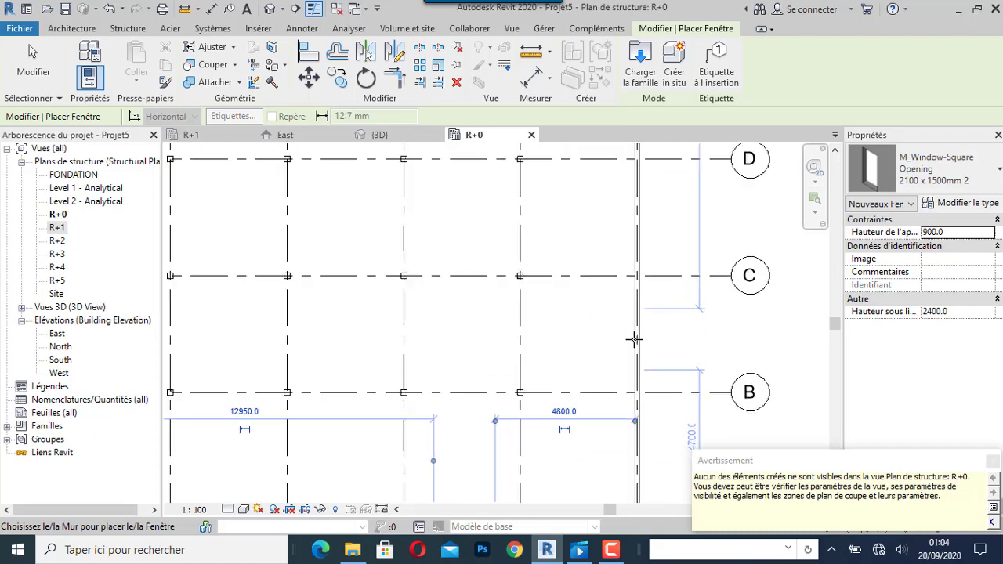
pyautogui.scroll(-4, 634, 339)
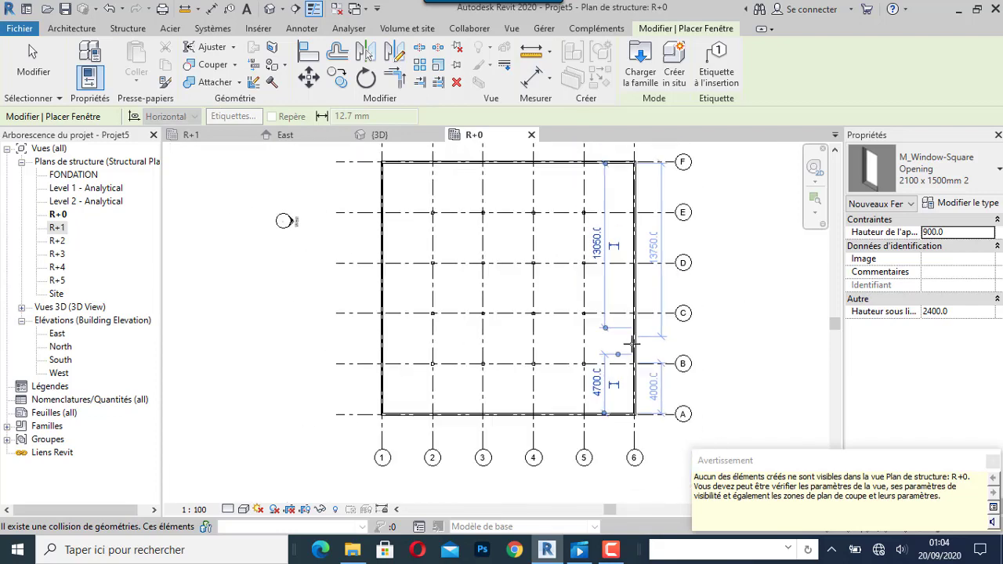
pyautogui.click(633, 239)
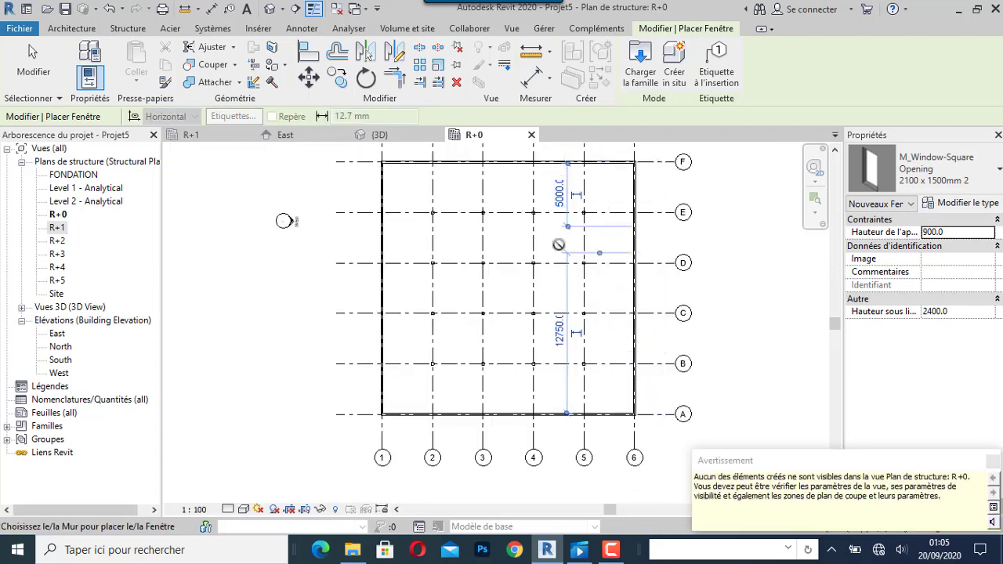
# Place two windows each in the top and left walls, then switch to the 3D view.
pyautogui.scroll(-2, 559, 245)
pyautogui.scroll(3, 556, 188)
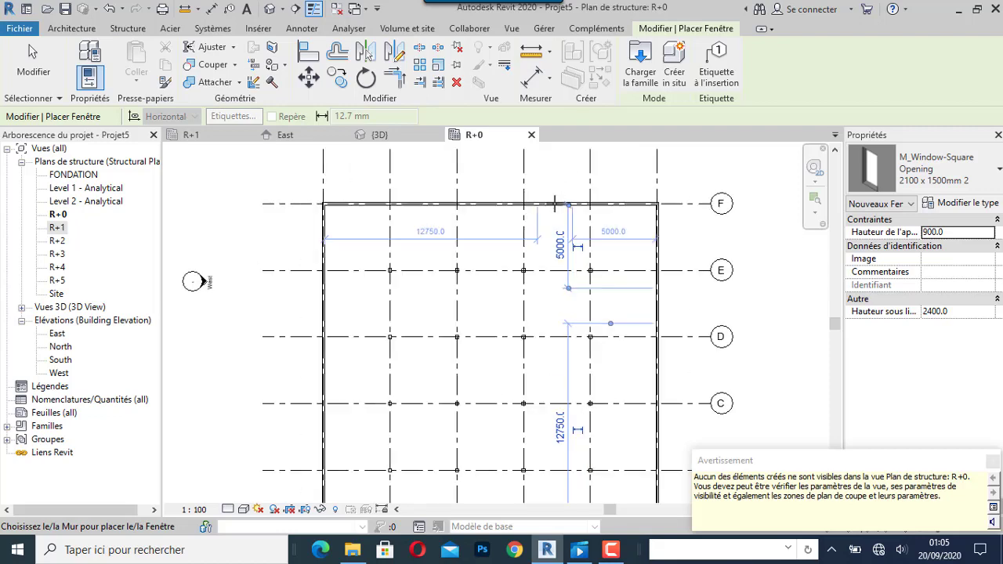
pyautogui.click(555, 205)
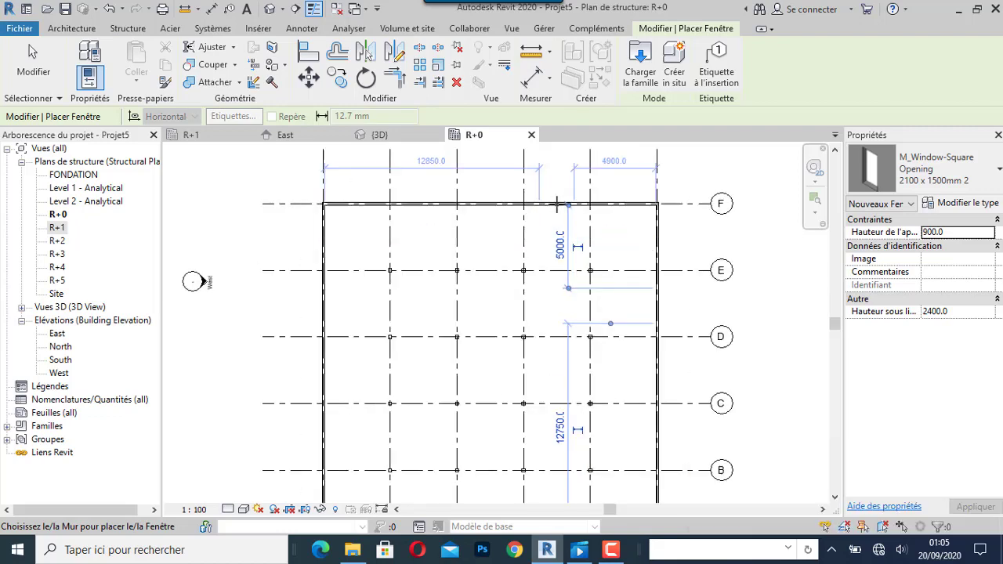
pyautogui.click(427, 204)
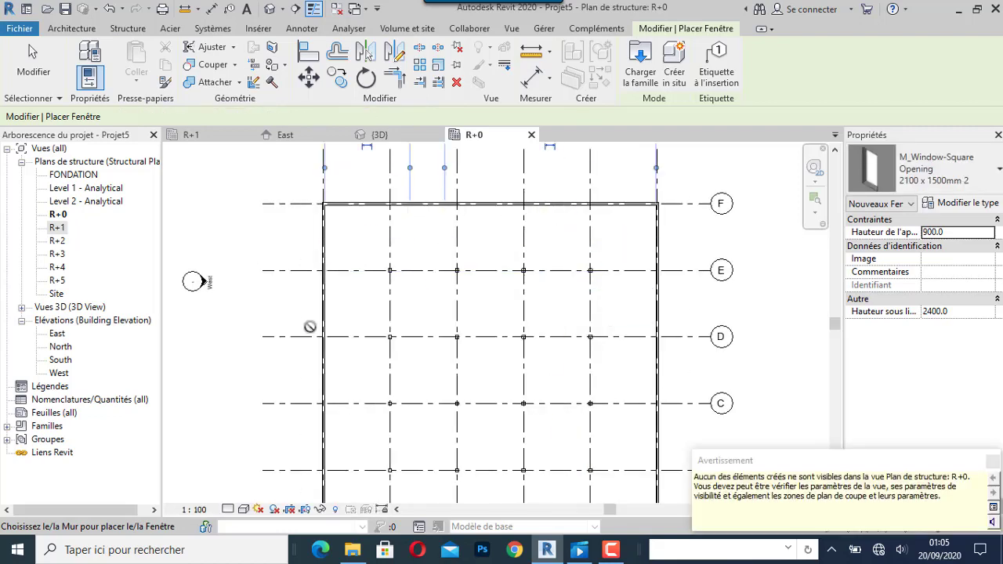
pyautogui.click(324, 304)
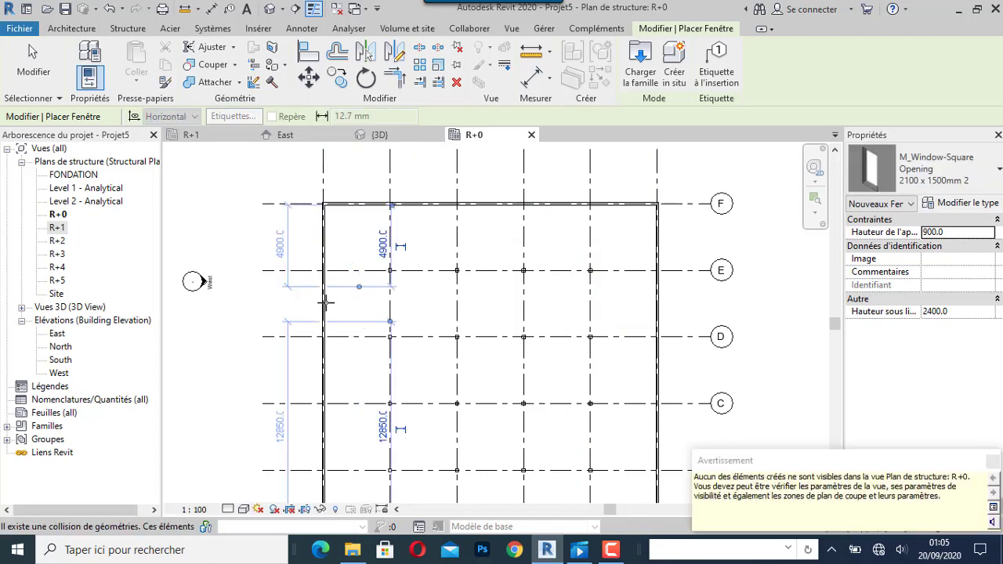
pyautogui.scroll(-3, 324, 321)
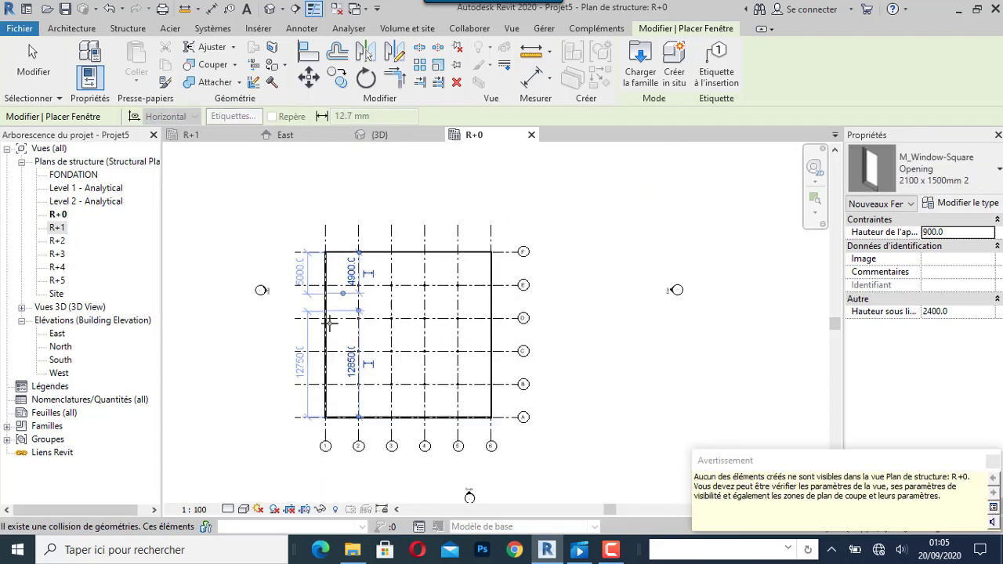
pyautogui.click(325, 368)
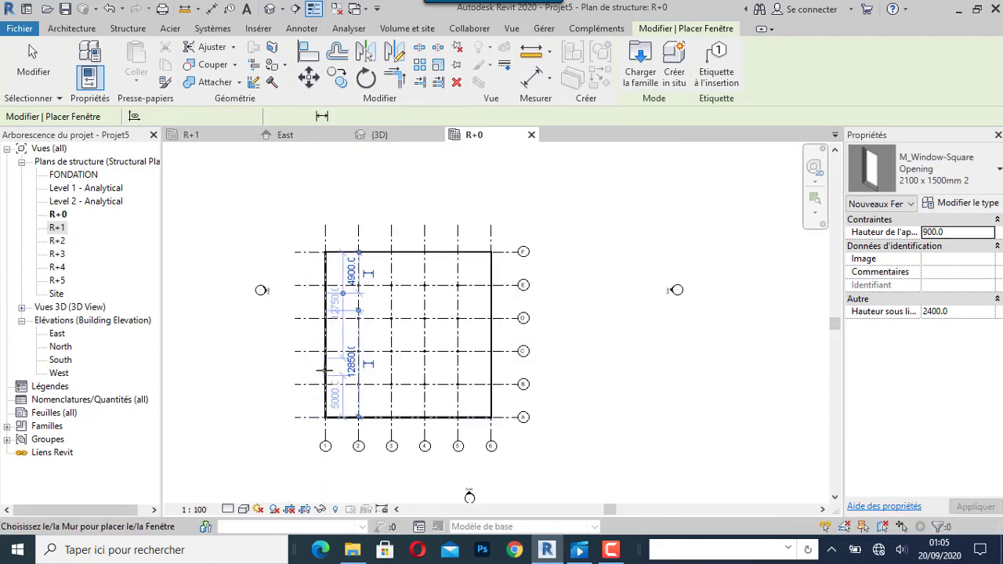
pyautogui.click(379, 135)
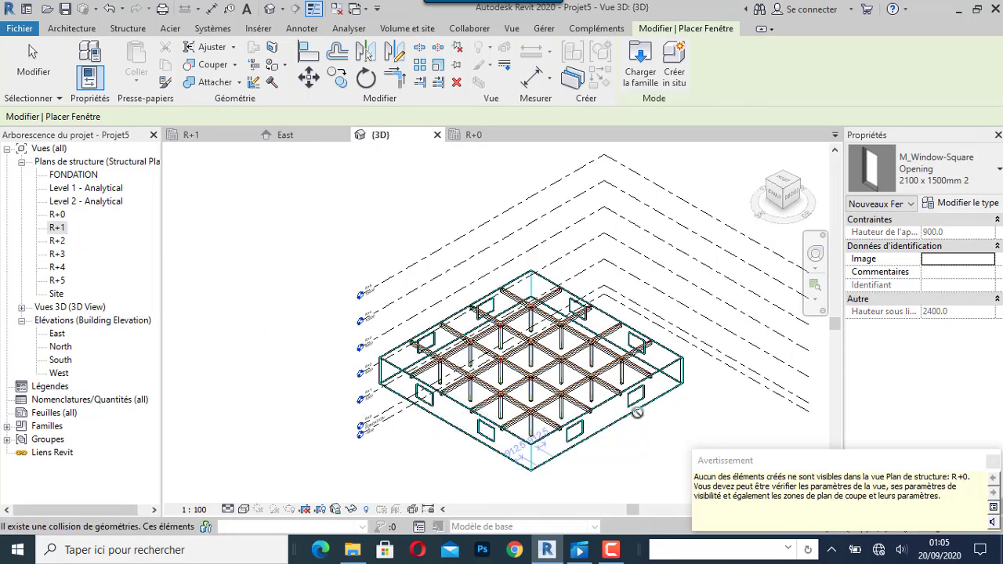
# Set the 3D view's visual style to Shaded, then return to the R+0 plan.
pyautogui.scroll(3, 431, 434)
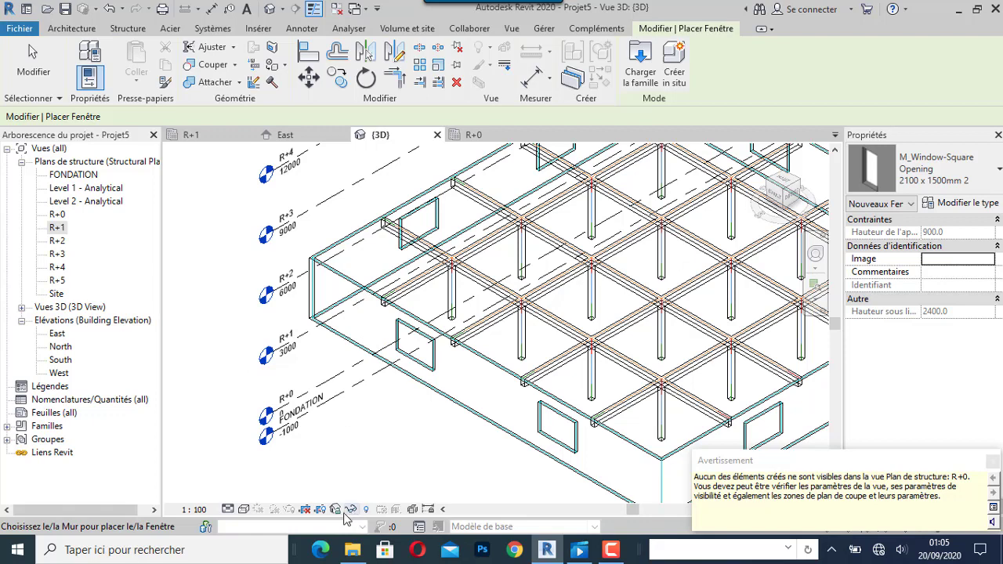
pyautogui.click(246, 509)
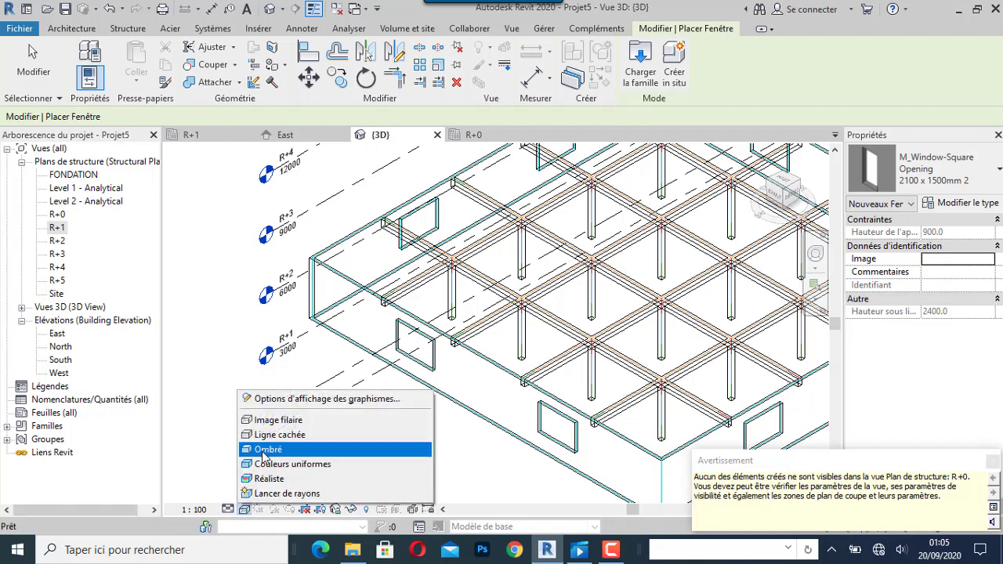
pyautogui.click(259, 449)
pyautogui.scroll(-3, 389, 377)
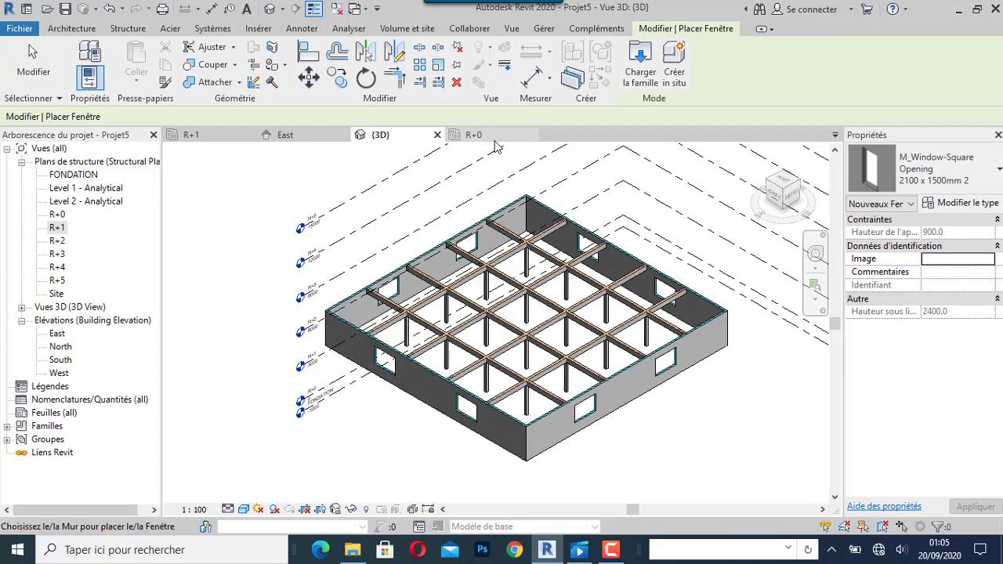
pyautogui.moveTo(473, 135)
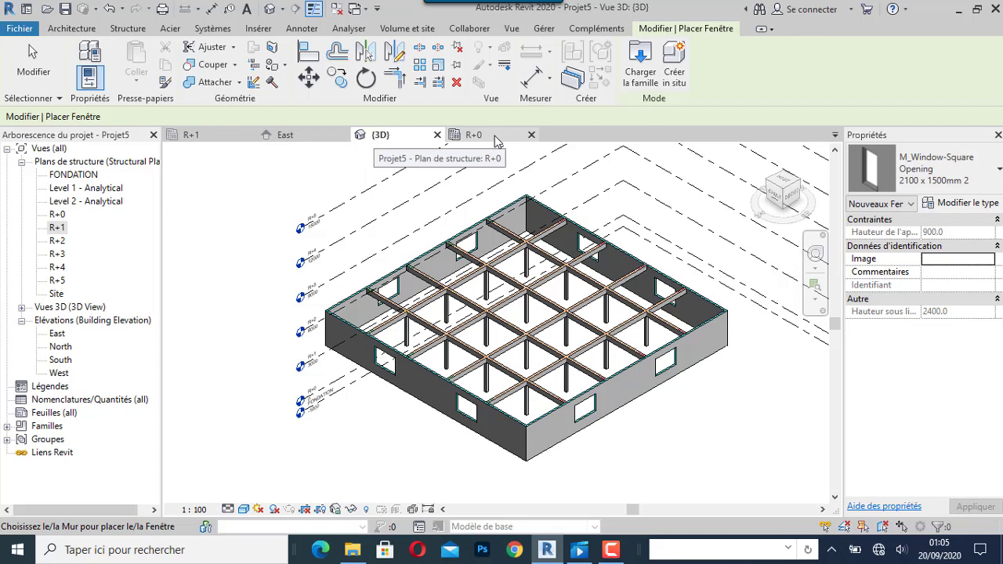
pyautogui.click(494, 135)
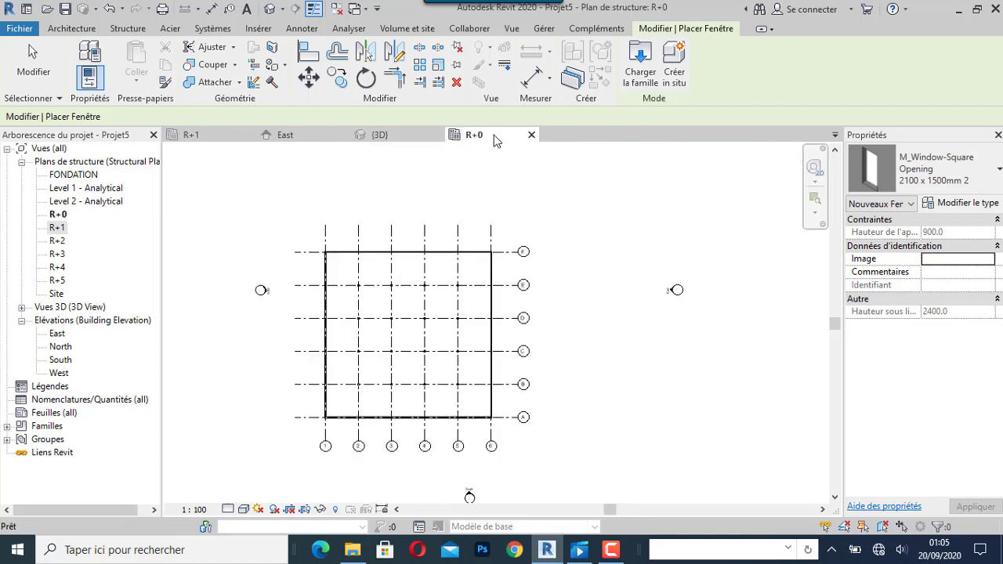
# Inspect the East elevation's two window openings, cross-checking in 3D and the R+0 plan, then pick North.
pyautogui.click(292, 137)
pyautogui.scroll(-1, 634, 335)
pyautogui.scroll(-1, 645, 381)
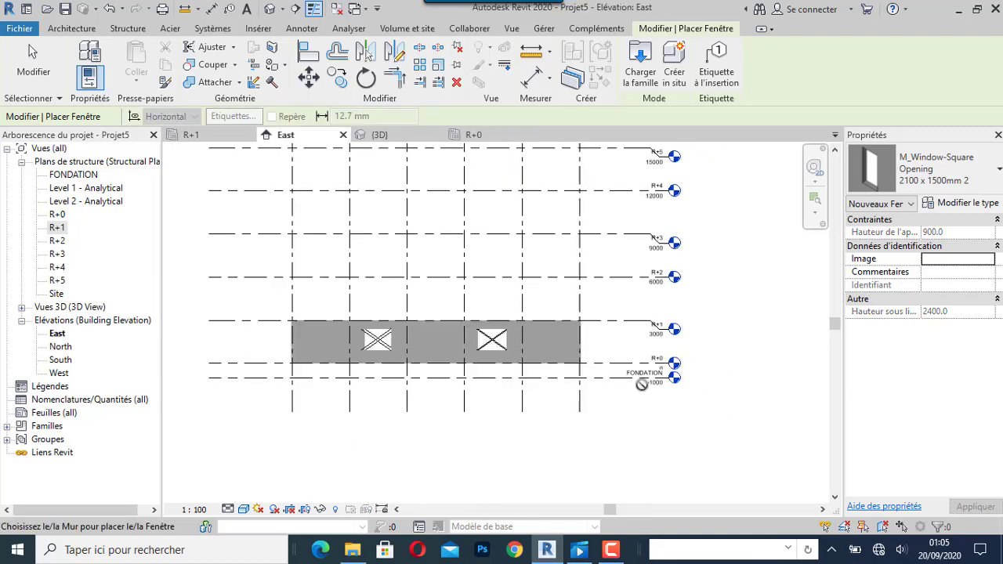
pyautogui.scroll(-1, 645, 381)
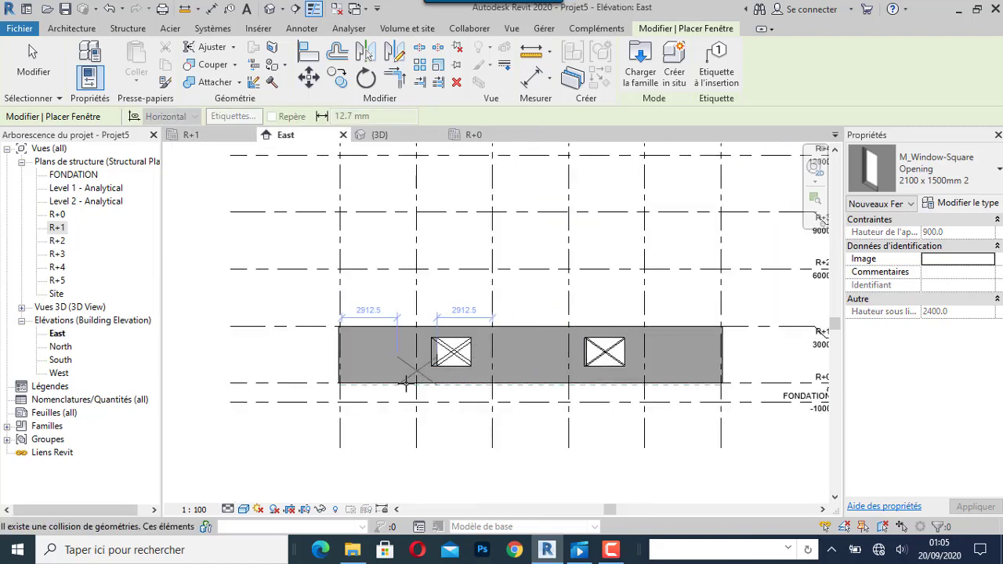
pyautogui.scroll(1, 355, 341)
pyautogui.scroll(-1, 345, 352)
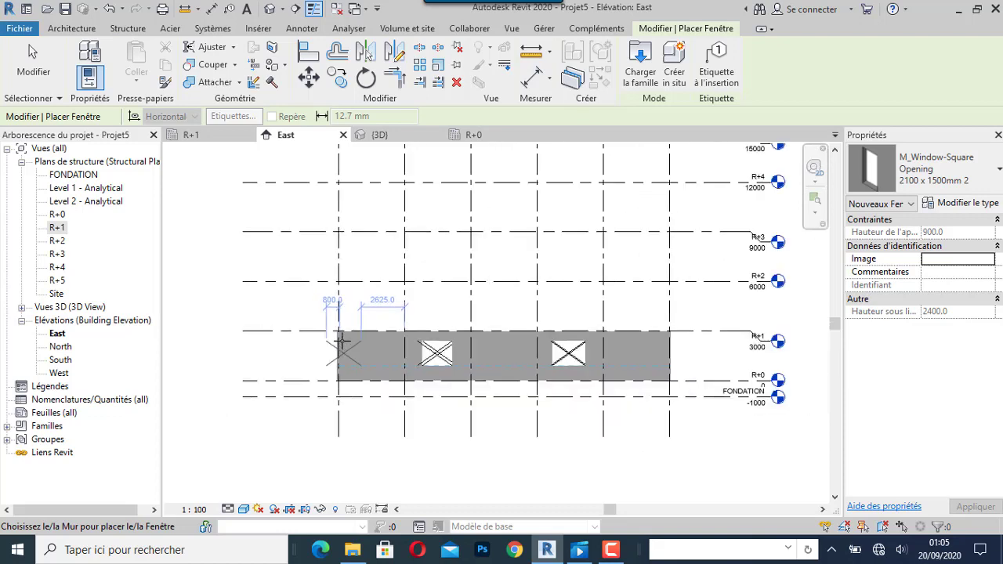
pyautogui.click(403, 138)
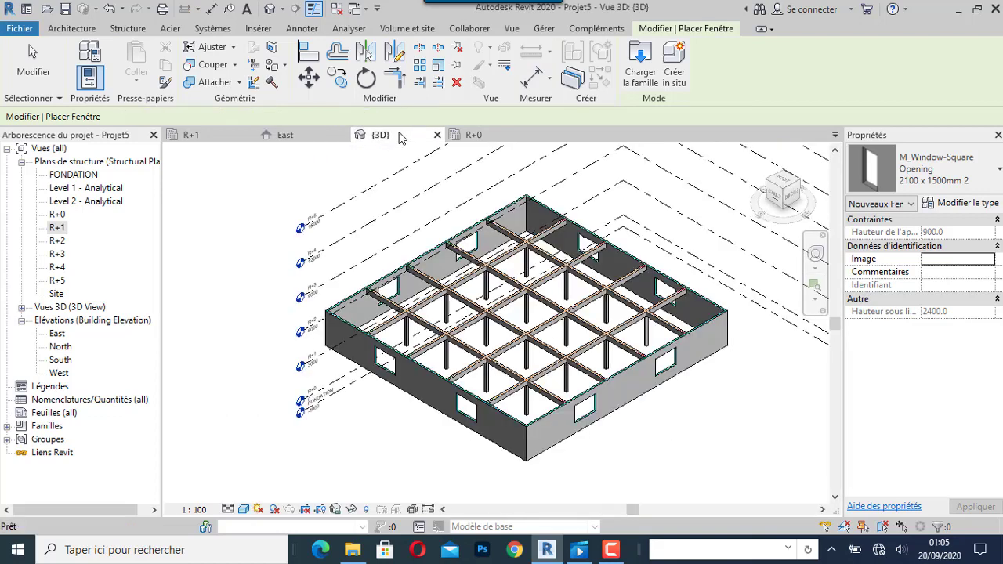
pyautogui.click(485, 136)
pyautogui.scroll(1, 325, 362)
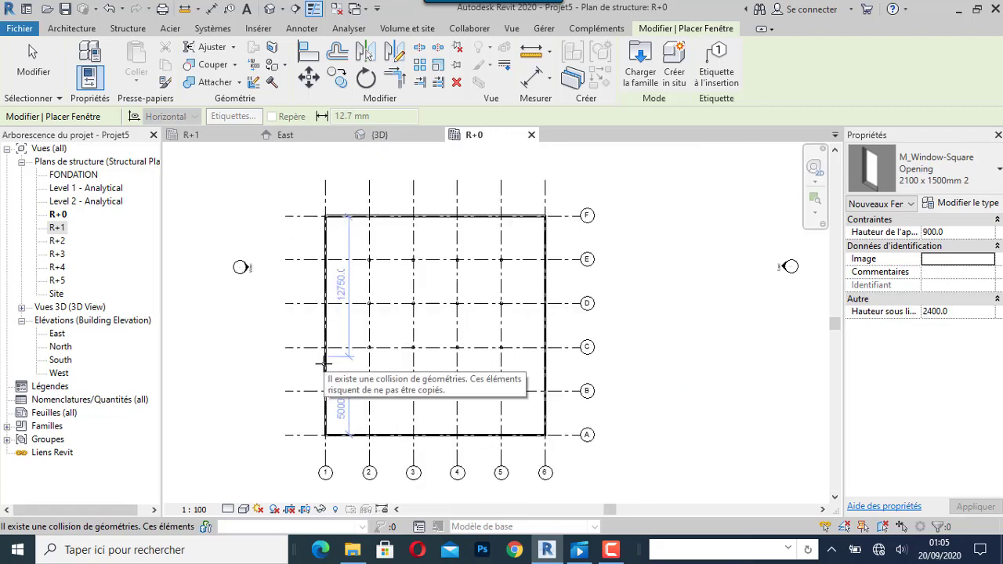
pyautogui.click(321, 137)
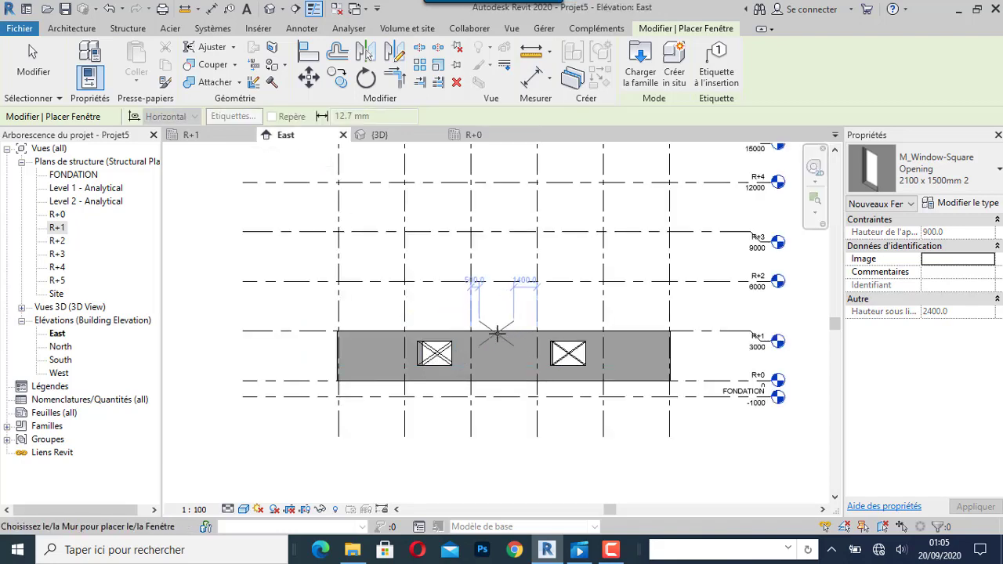
pyautogui.click(61, 346)
# Open the North elevation and stretch the FONDATION level line to the right.
pyautogui.doubleClick(63, 347)
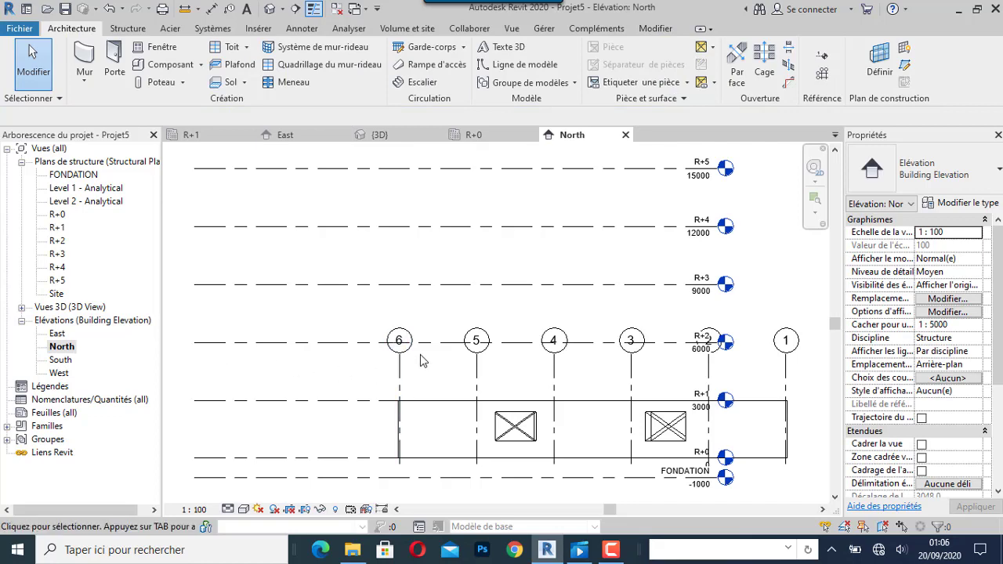
pyautogui.scroll(2, 467, 366)
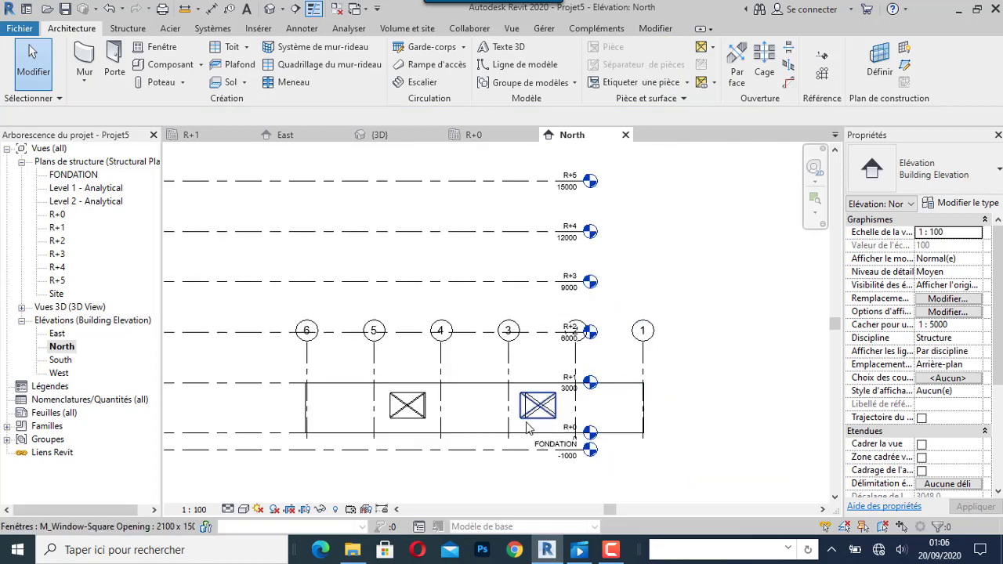
pyautogui.scroll(-1, 648, 401)
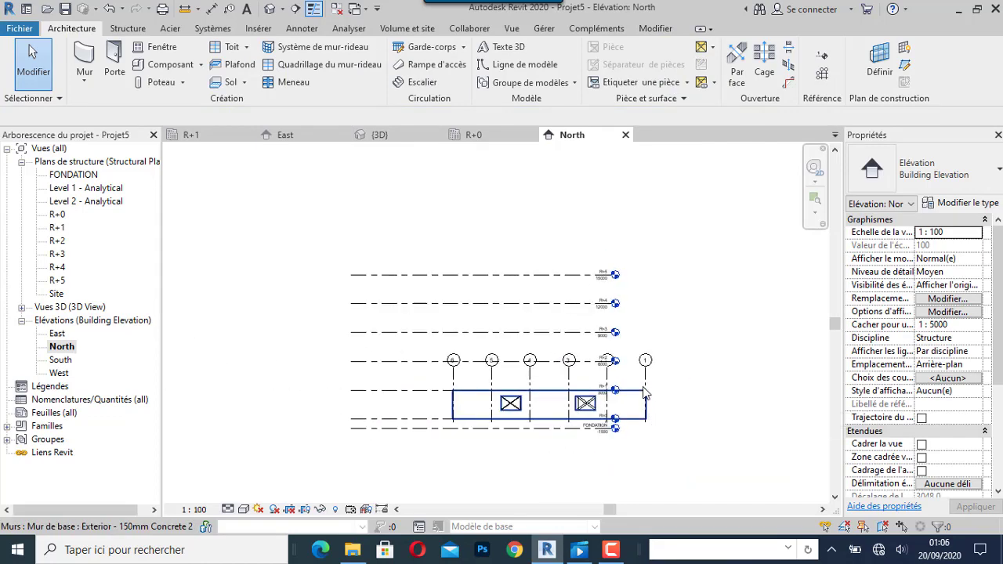
pyautogui.scroll(2, 647, 386)
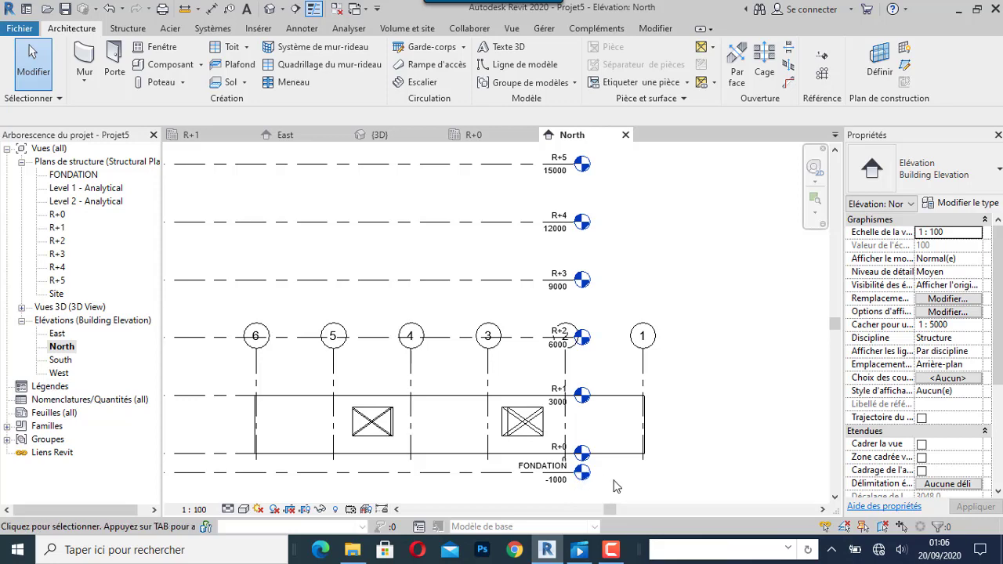
pyautogui.scroll(3, 580, 486)
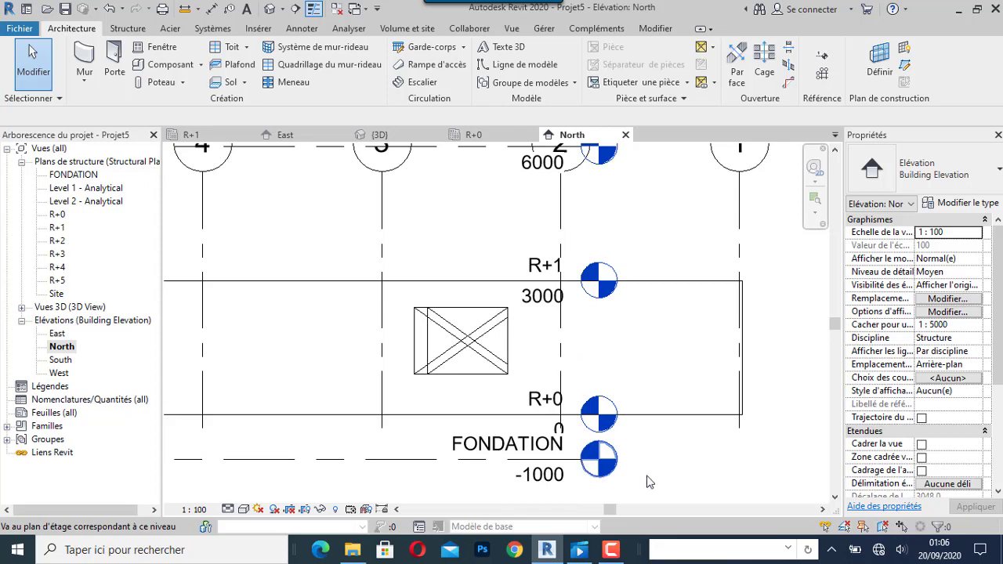
pyautogui.scroll(3, 649, 481)
pyautogui.click(480, 427)
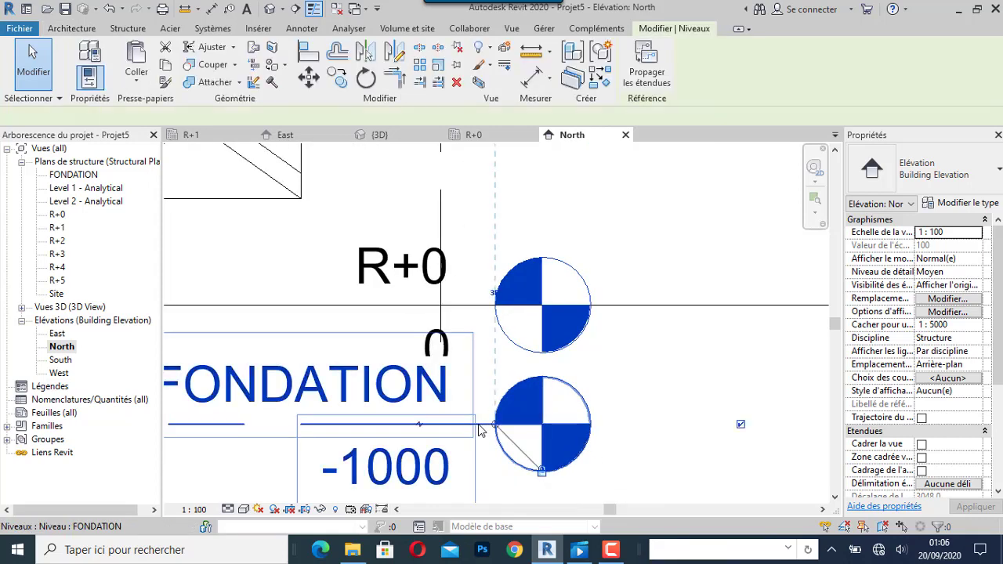
pyautogui.scroll(-3, 552, 439)
pyautogui.scroll(-3, 572, 447)
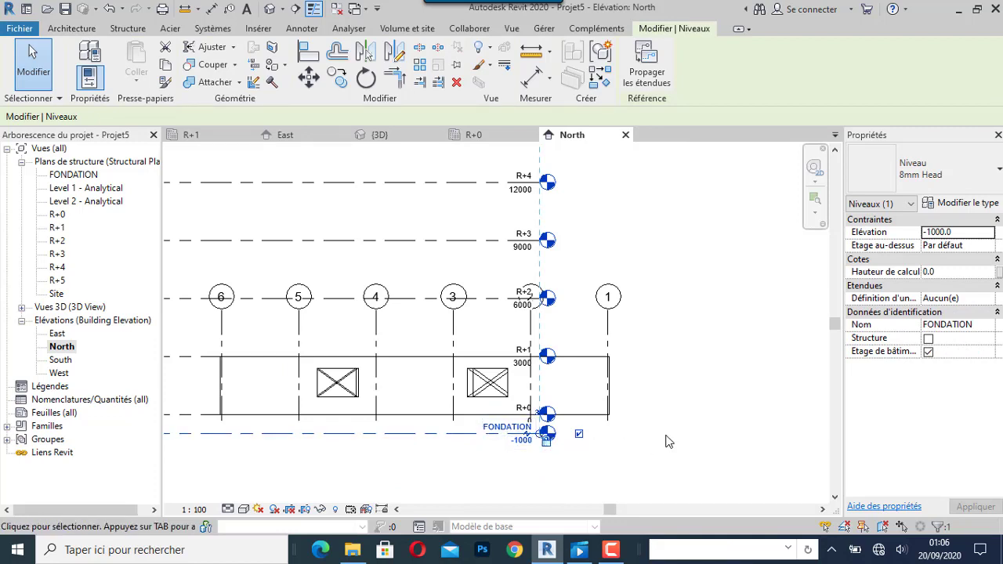
pyautogui.scroll(3, 577, 433)
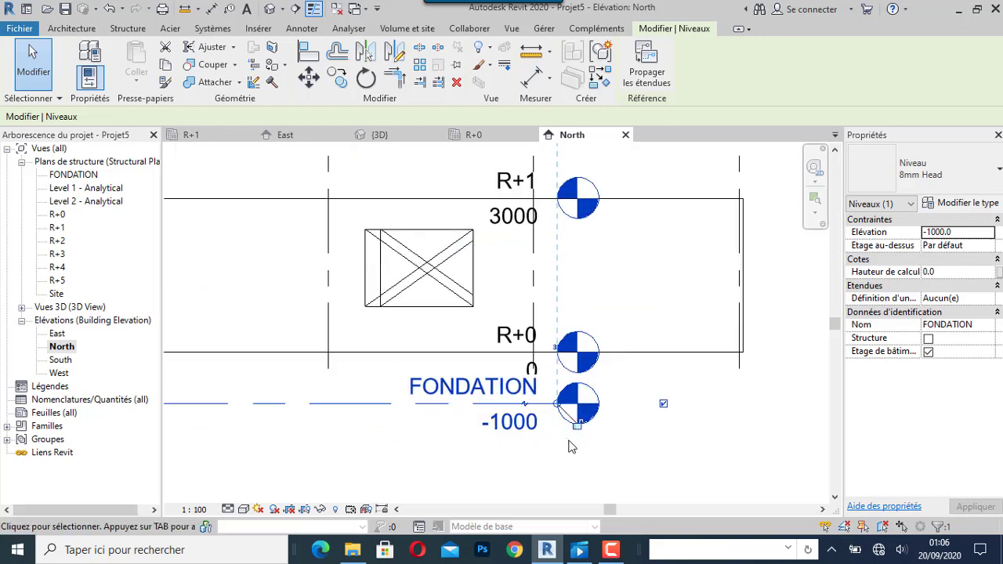
pyautogui.moveTo(558, 405); pyautogui.dragTo(794, 403)
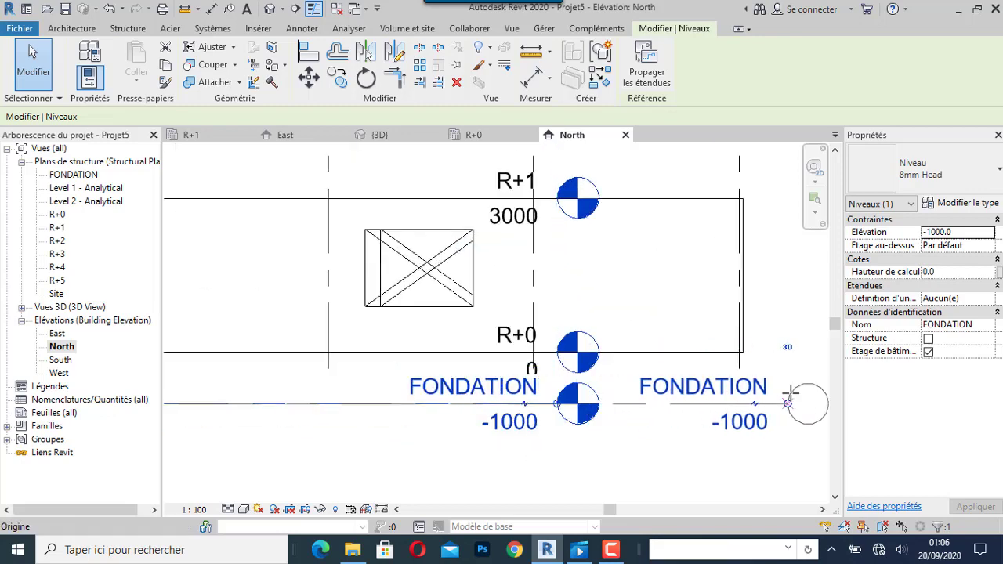
# Undo that stretch and re-extend the level lines to the right past grid 1.
pyautogui.scroll(-2, 642, 476)
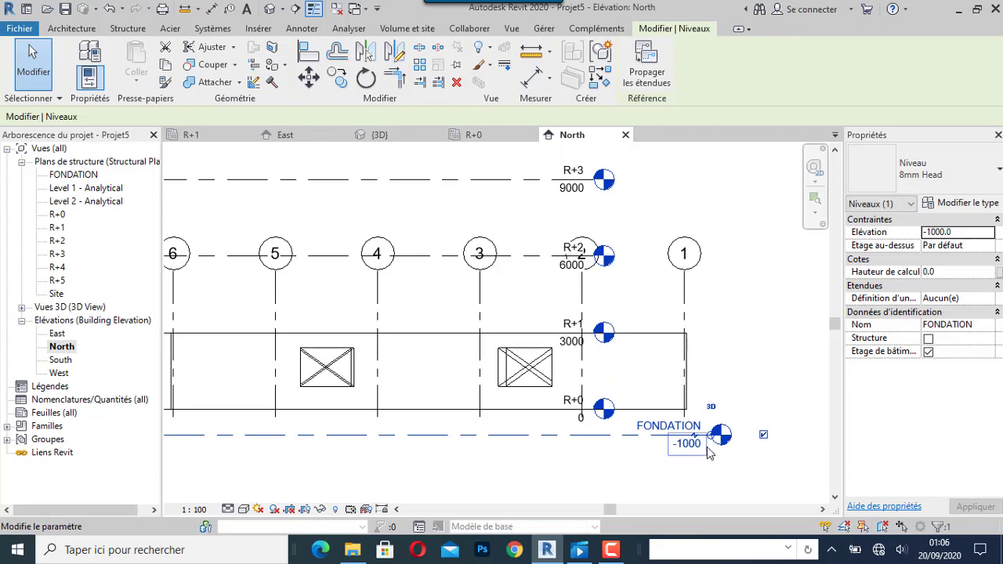
pyautogui.click(109, 8)
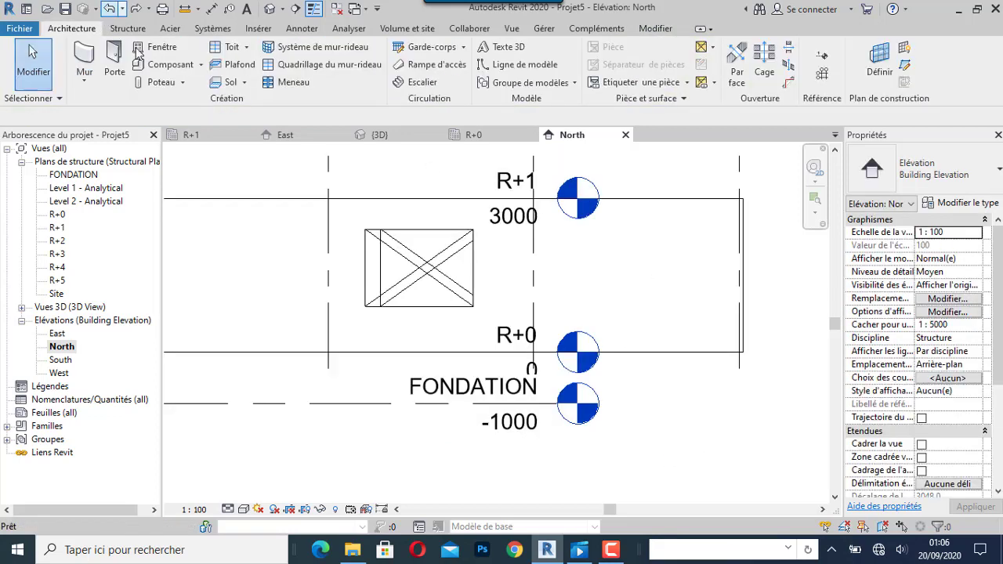
pyautogui.click(546, 410)
pyautogui.scroll(-2, 601, 424)
pyautogui.scroll(-1, 602, 424)
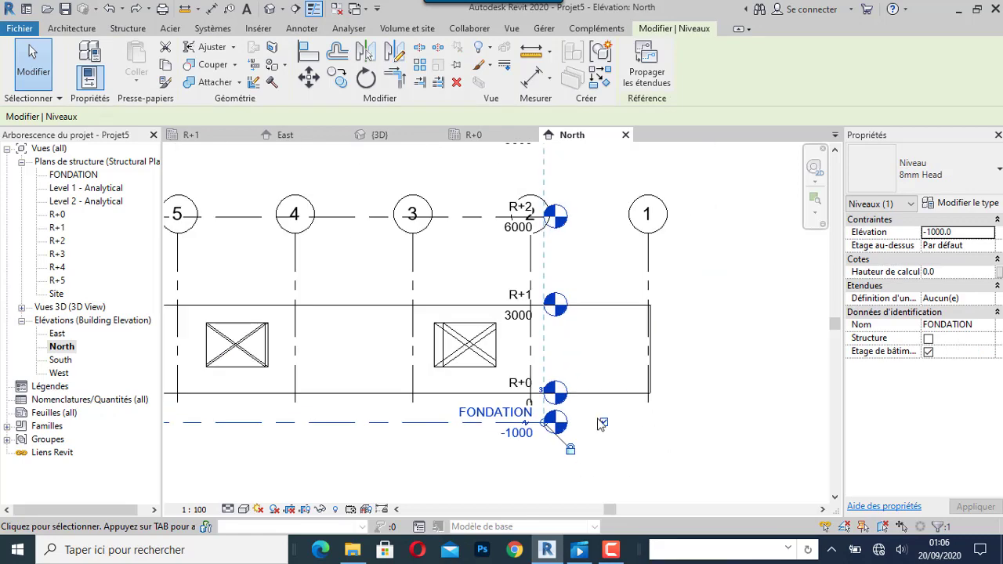
pyautogui.moveTo(544, 424); pyautogui.dragTo(721, 423)
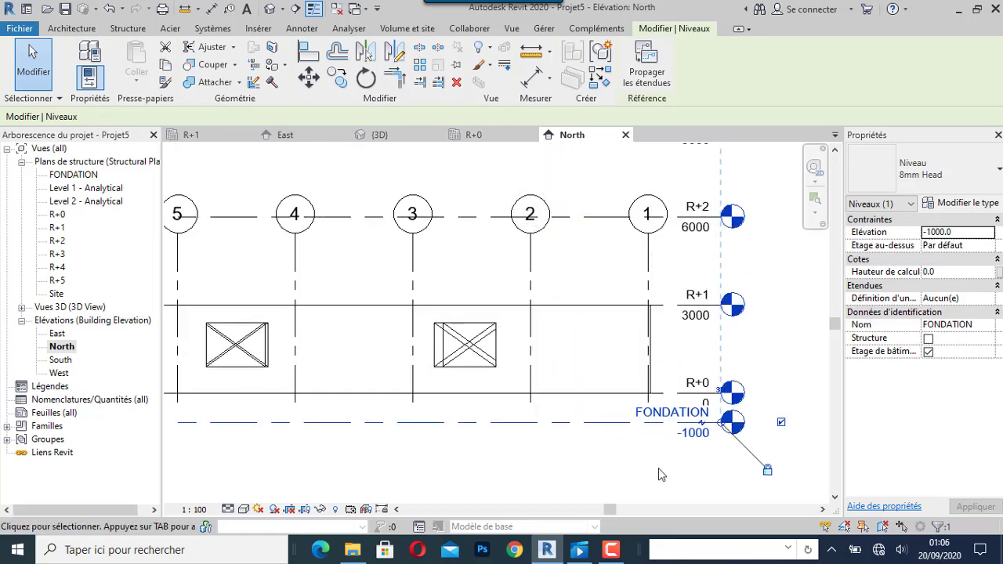
pyautogui.scroll(-3, 658, 467)
pyautogui.click(745, 392)
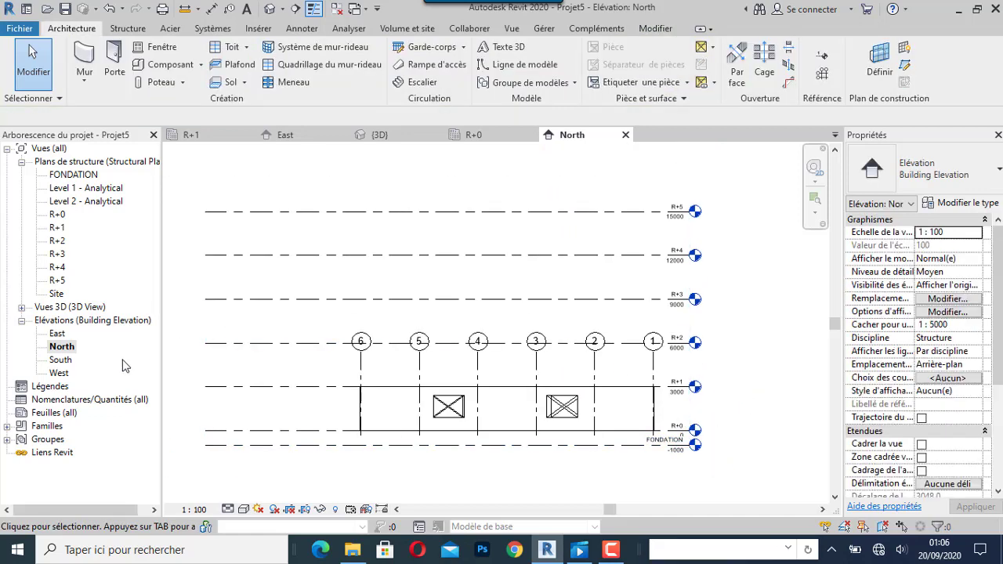
# Check the South and West elevations, then switch to the R+1 plan.
pyautogui.doubleClick(63, 360)
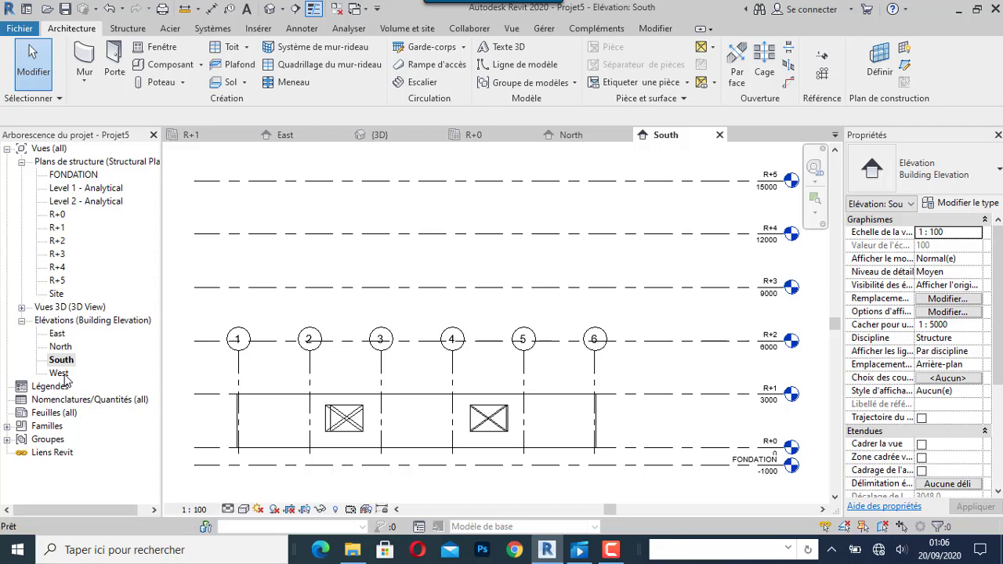
pyautogui.doubleClick(58, 373)
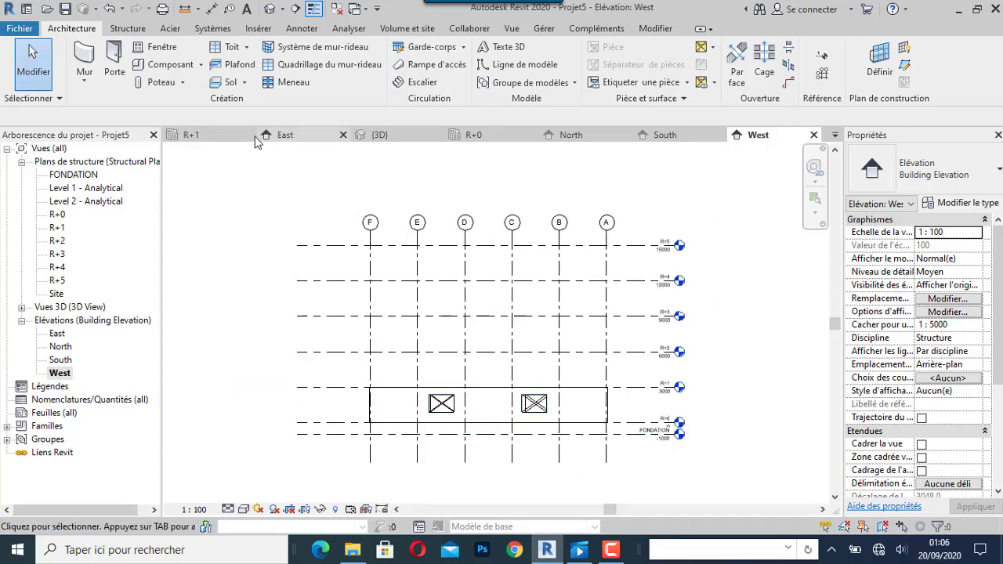
pyautogui.click(227, 135)
pyautogui.scroll(-3, 525, 337)
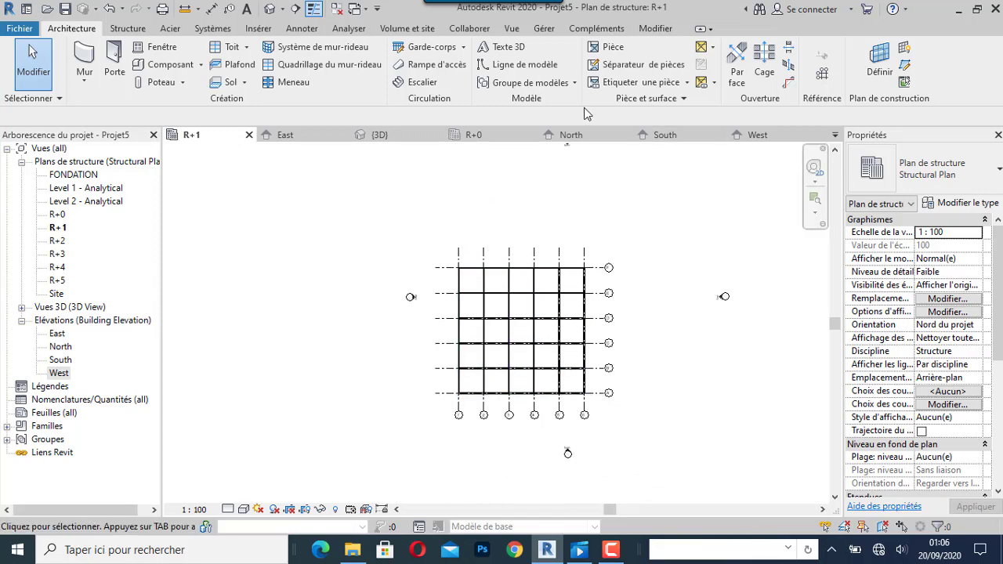
# On R+0, start a door (DR) and create type 2400 x 2100mm 2, width 2400, height 2100.
pyautogui.click(474, 134)
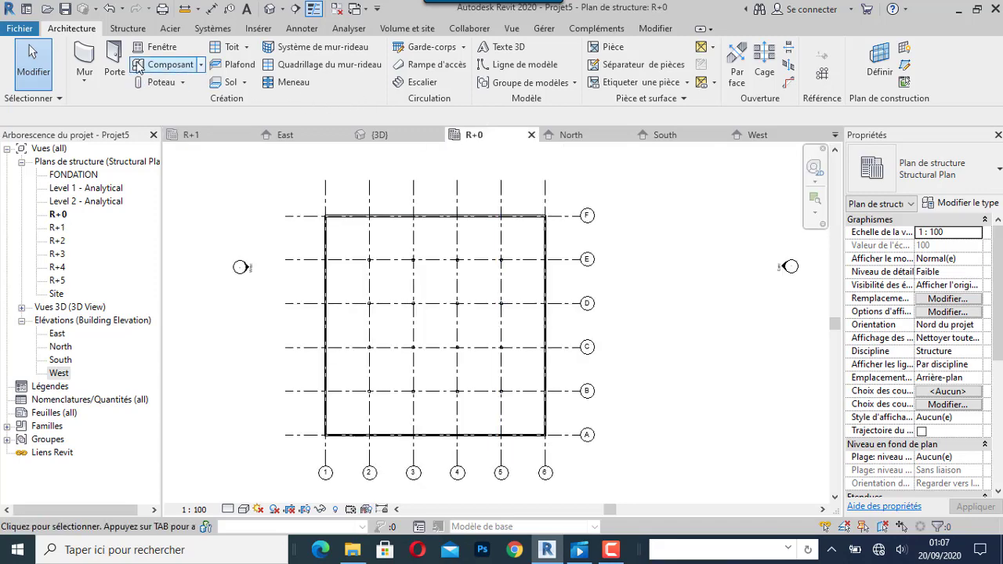
pyautogui.press('d')
pyautogui.press('r')
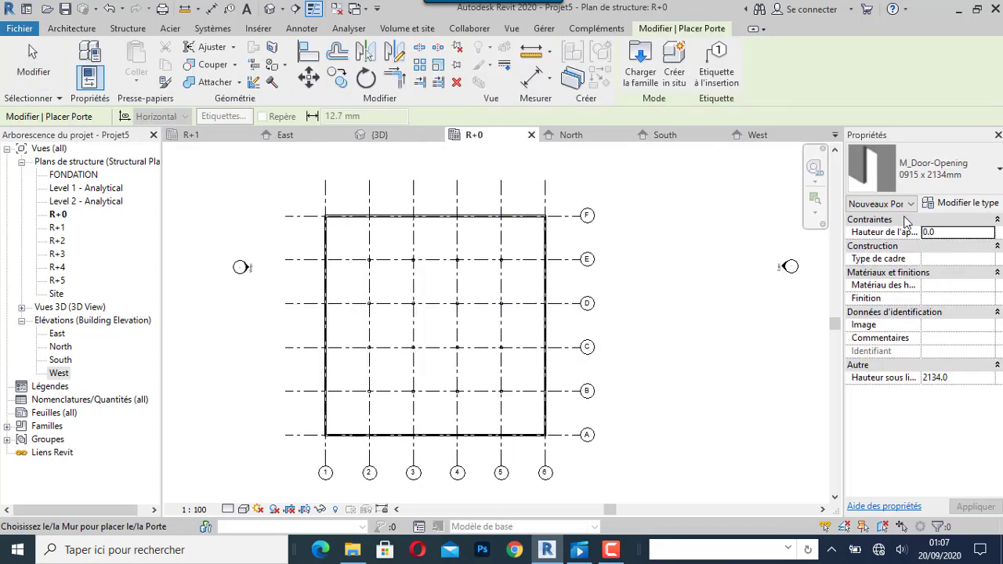
pyautogui.click(966, 202)
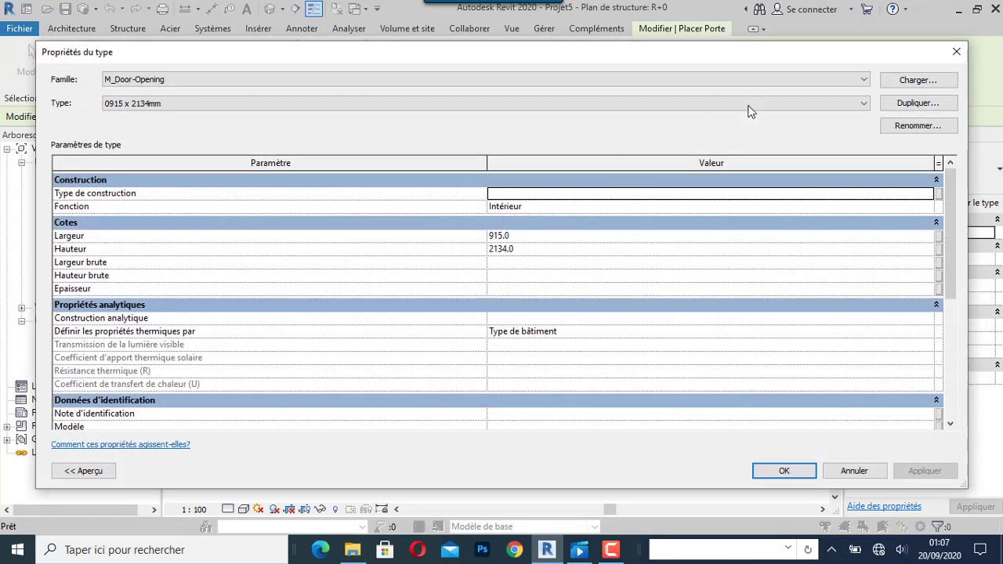
pyautogui.click(918, 102)
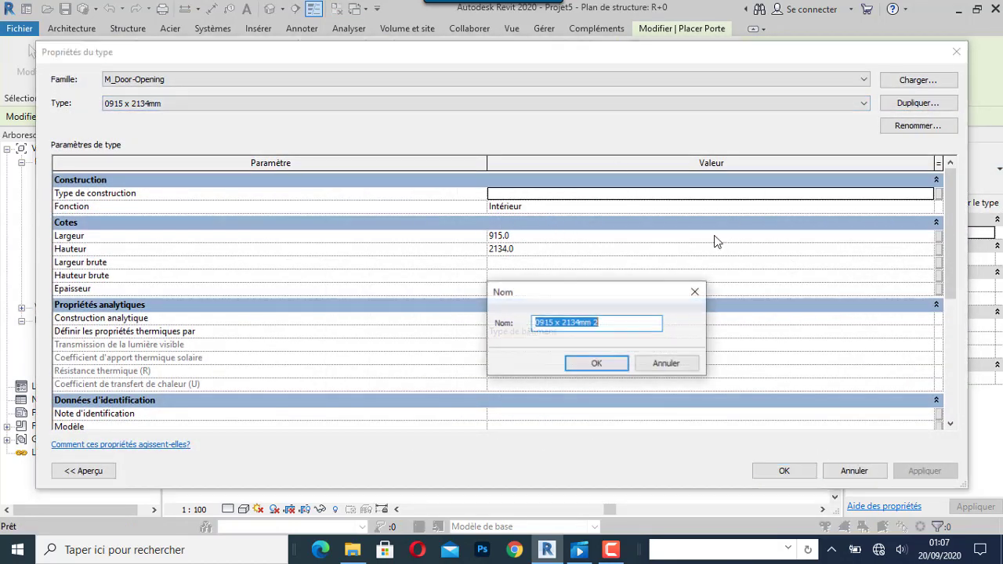
pyautogui.click(553, 324)
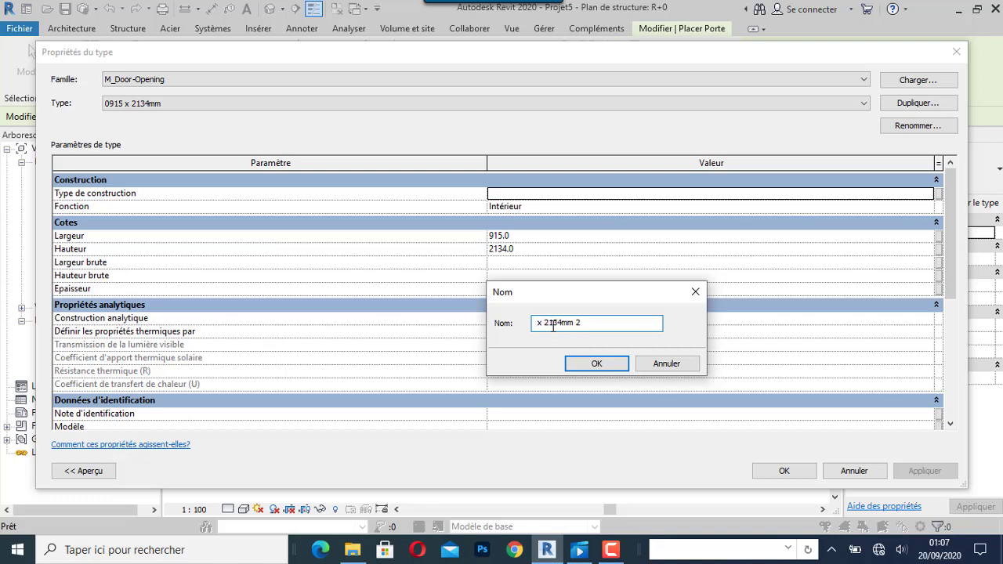
pyautogui.write('2400')
pyautogui.click(597, 364)
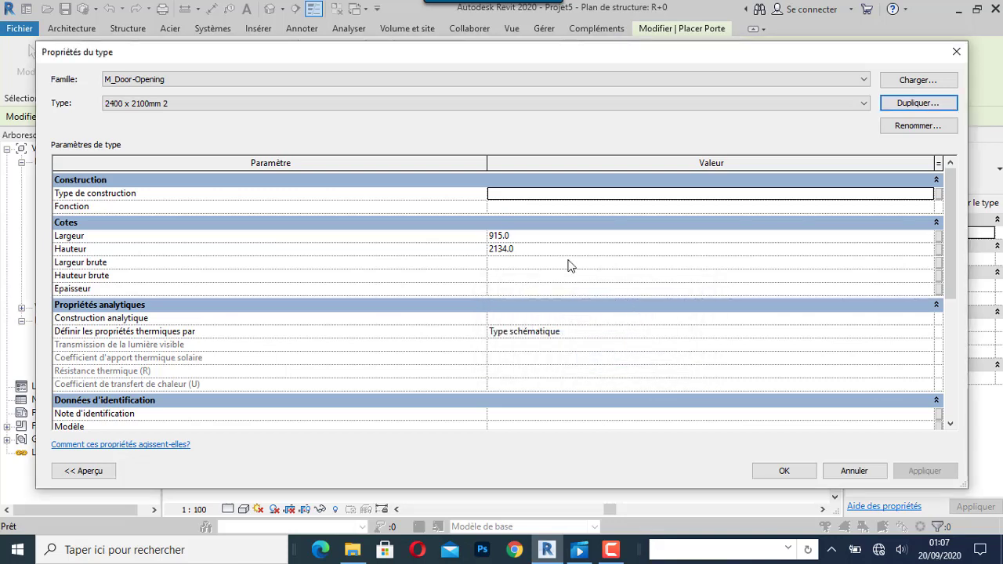
pyautogui.click(501, 236)
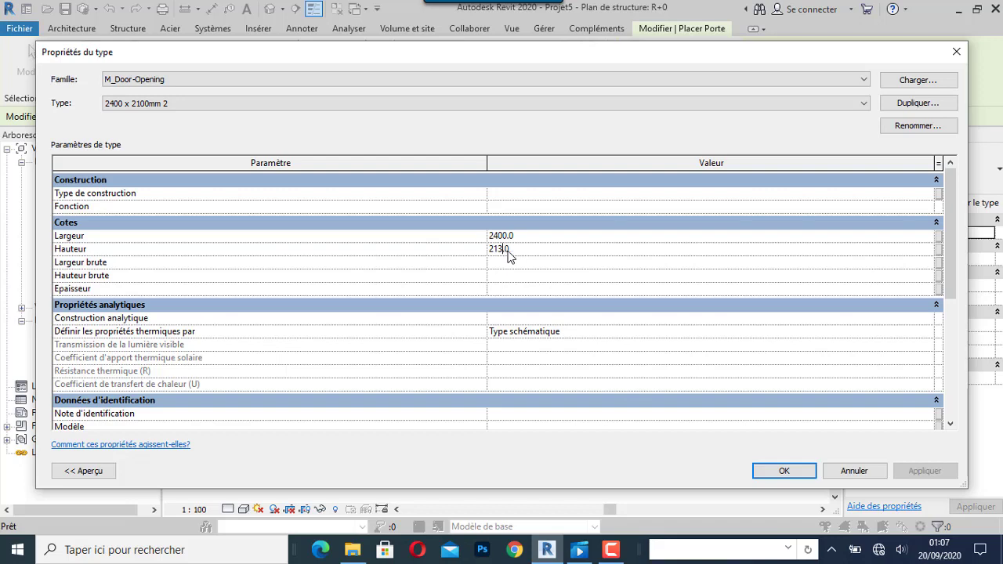
pyautogui.write('00')
pyautogui.click(784, 470)
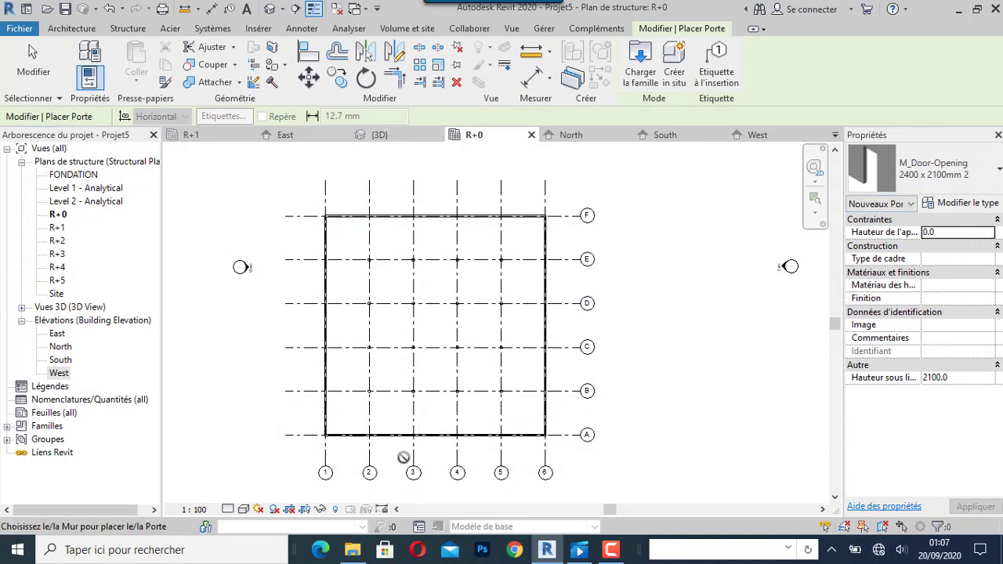
# Cancel the door command on the R+0 plan, placing no opening.
pyautogui.scroll(2, 403, 455)
pyautogui.scroll(1, 448, 449)
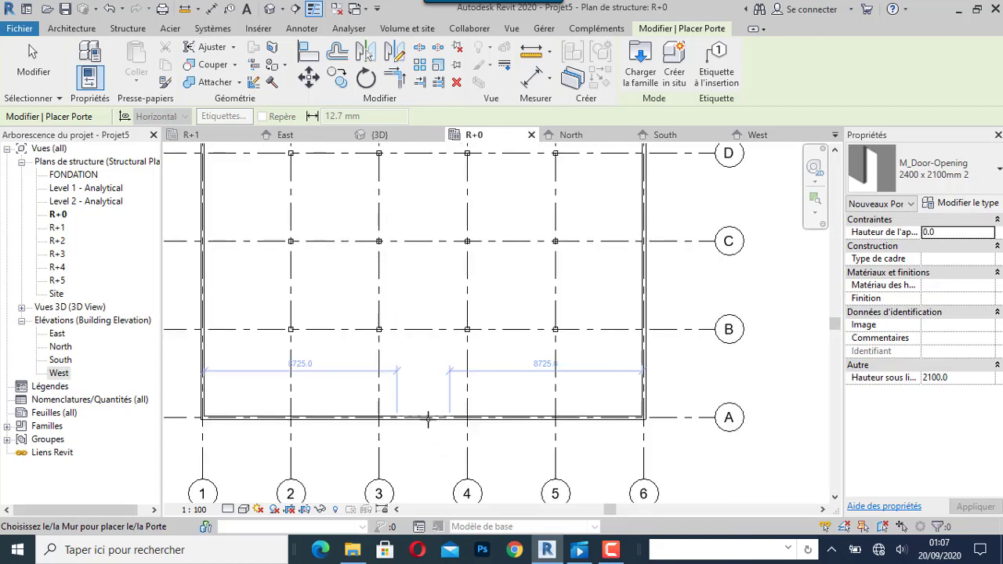
pyautogui.scroll(-2, 439, 439)
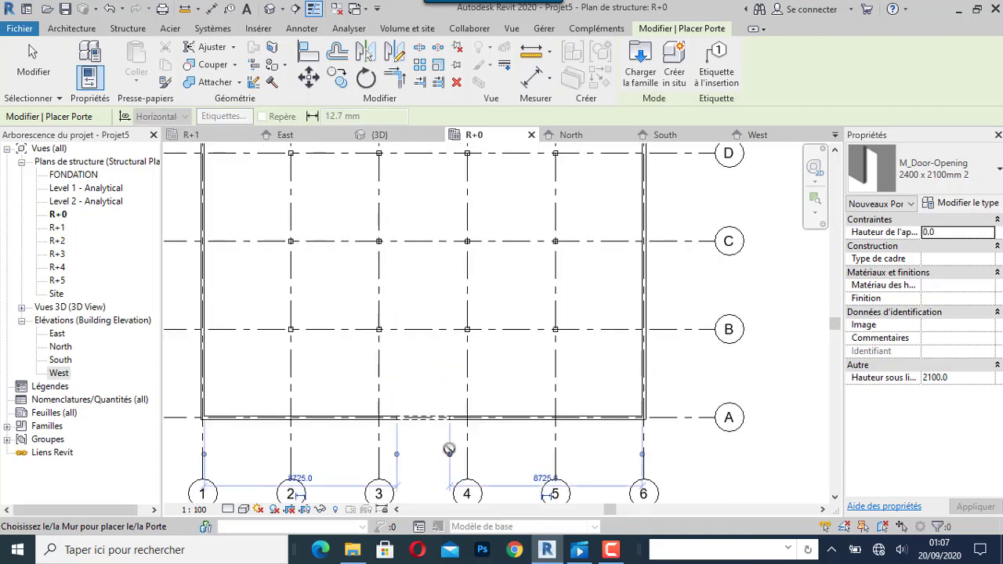
pyautogui.scroll(-1, 470, 463)
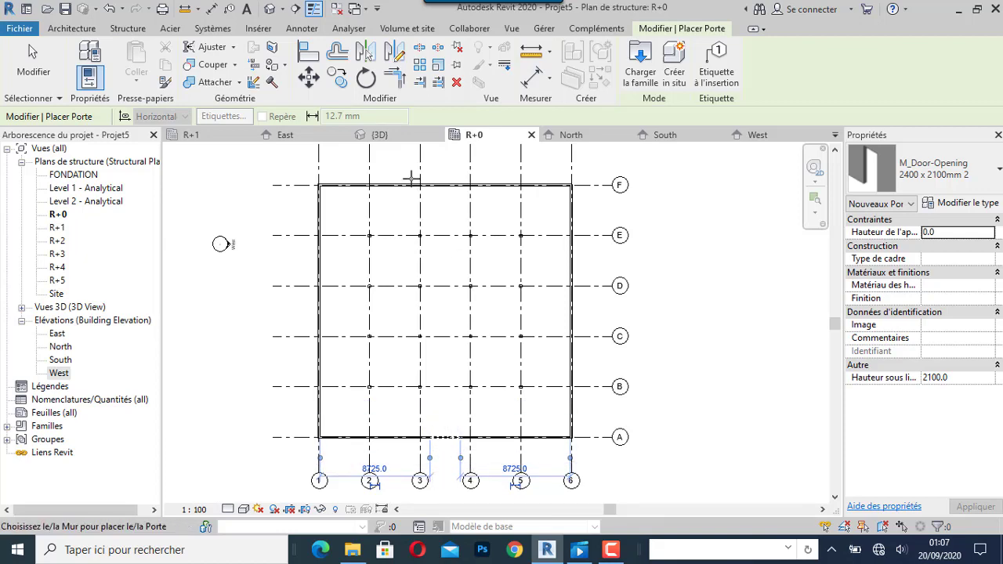
pyautogui.scroll(3, 435, 178)
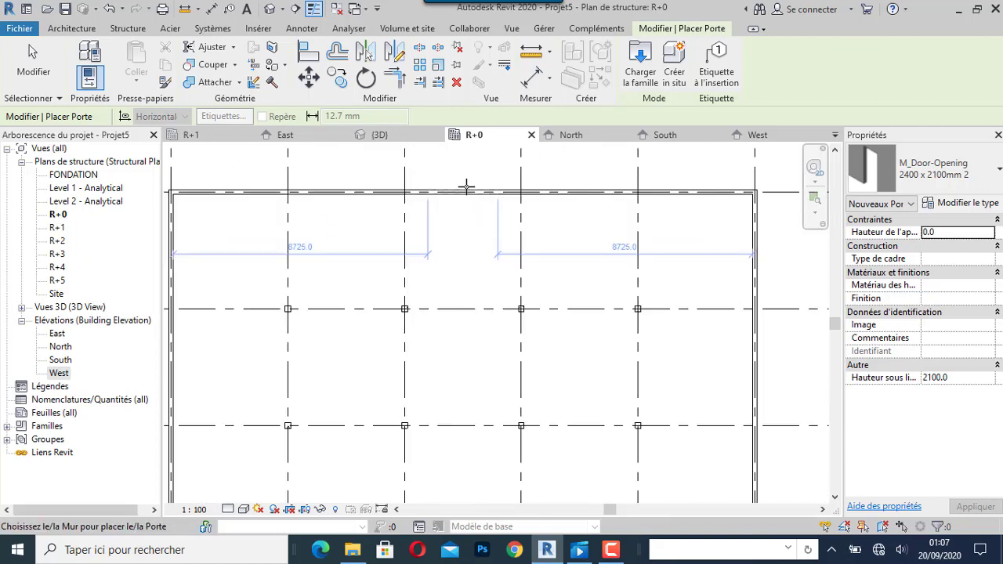
pyautogui.scroll(-3, 474, 246)
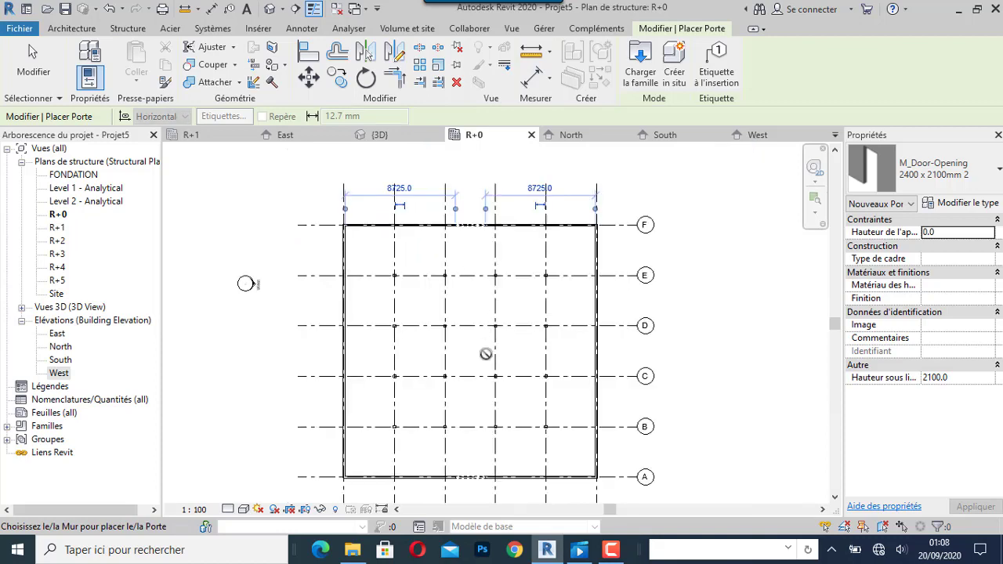
pyautogui.click(58, 373)
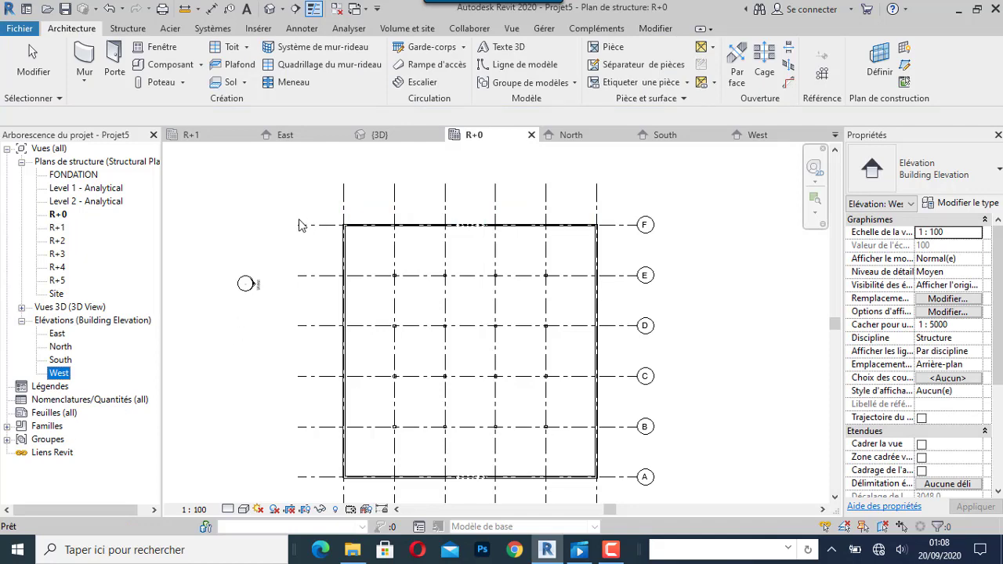
# Zoom around the 3D model to inspect walls, columns and beams, then switch to the R+1 plan.
pyautogui.click(377, 135)
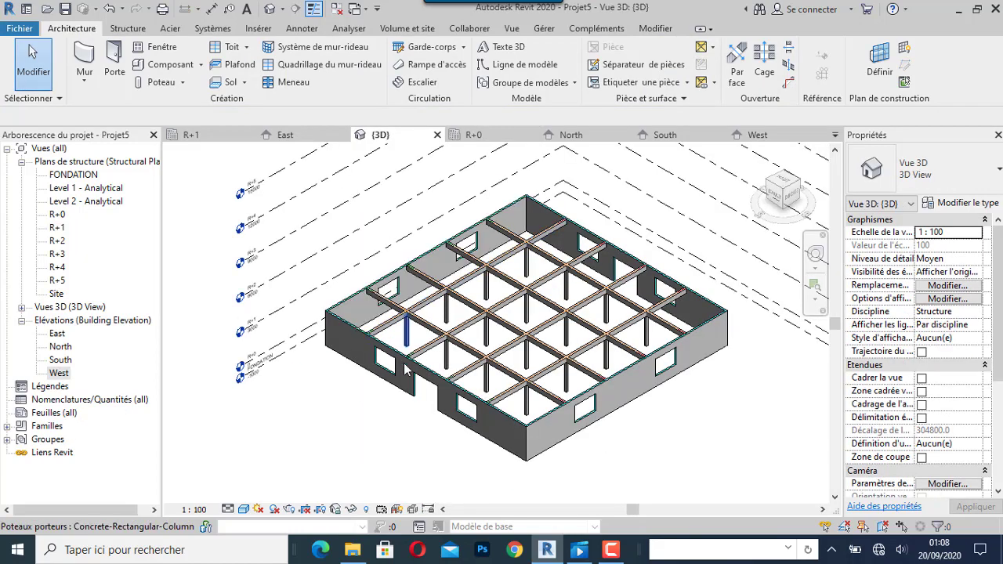
pyautogui.scroll(2, 353, 345)
pyautogui.scroll(2, 274, 357)
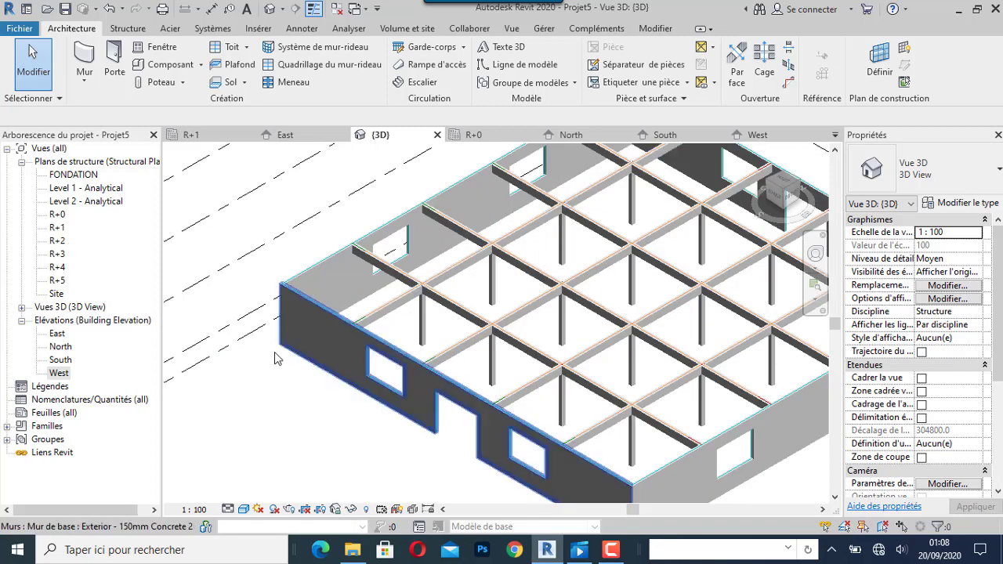
pyautogui.scroll(-2, 325, 345)
pyautogui.scroll(-2, 344, 356)
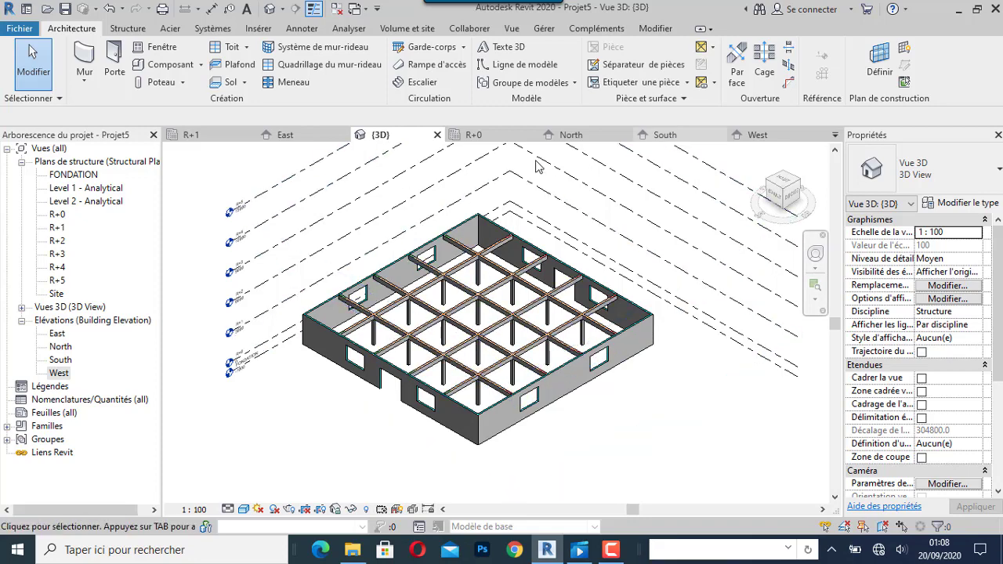
pyautogui.click(204, 135)
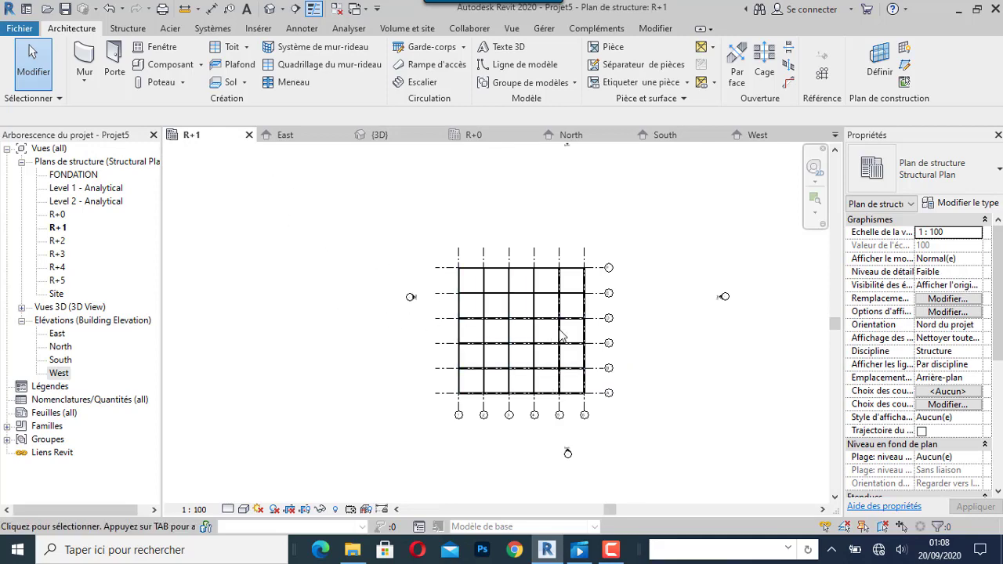
pyautogui.scroll(2, 625, 356)
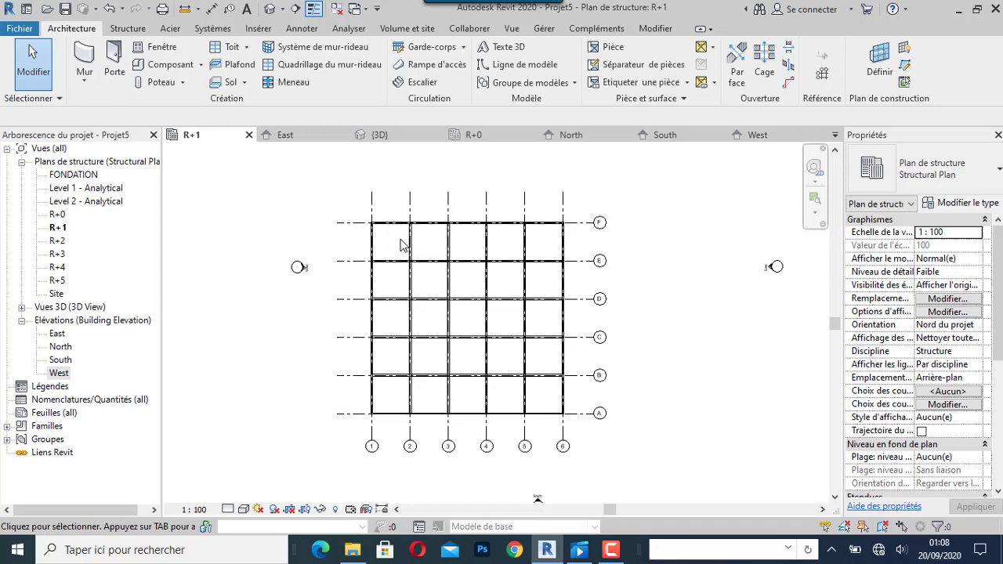
# Start a structural floor and duplicate its type as Generic 150mm 2.
pyautogui.click(131, 30)
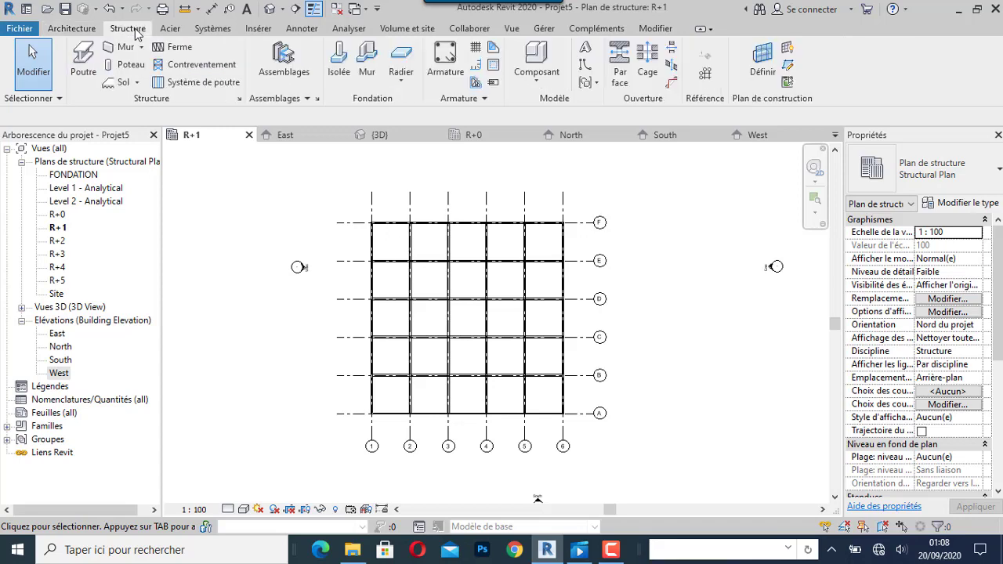
pyautogui.click(137, 82)
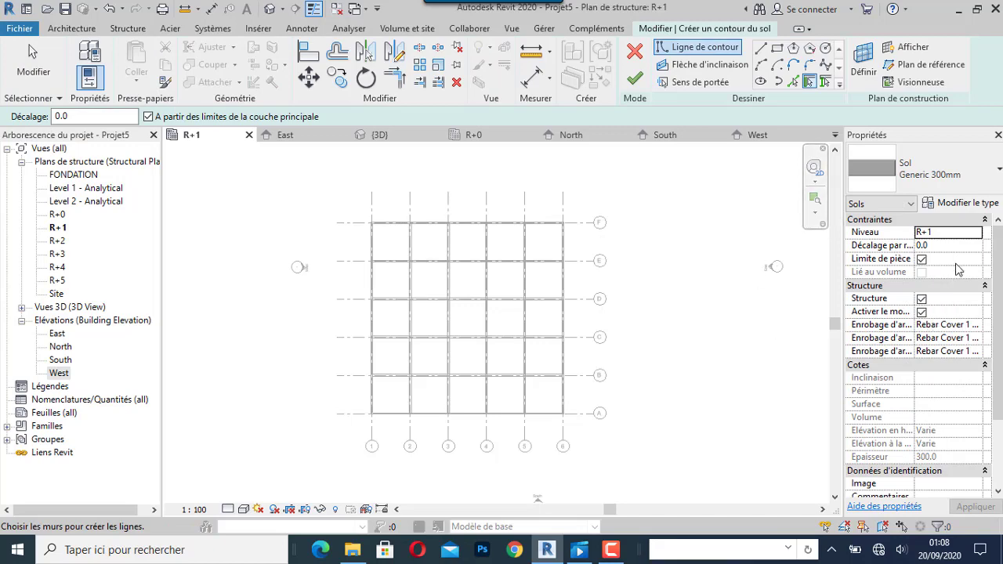
pyautogui.click(972, 174)
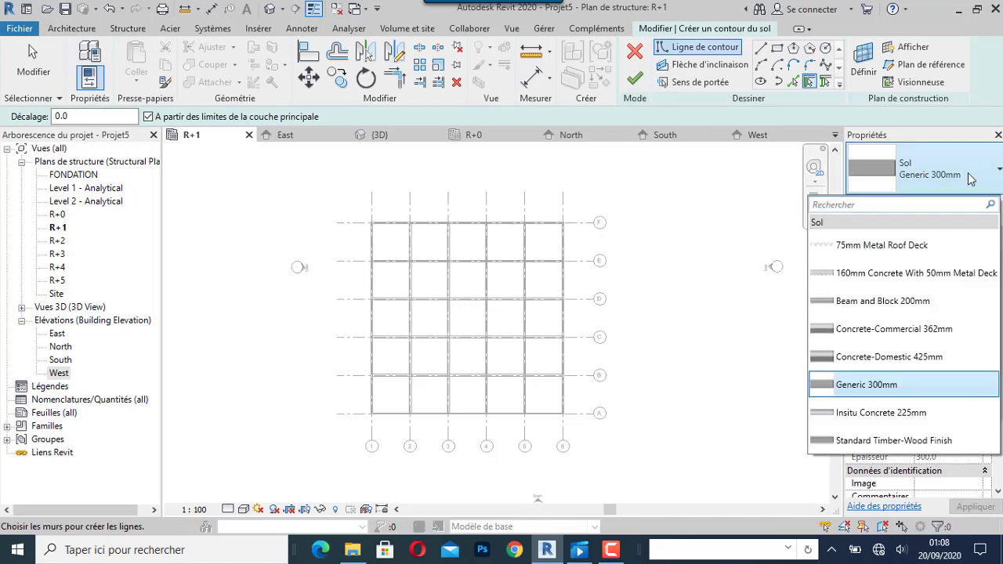
pyautogui.click(881, 384)
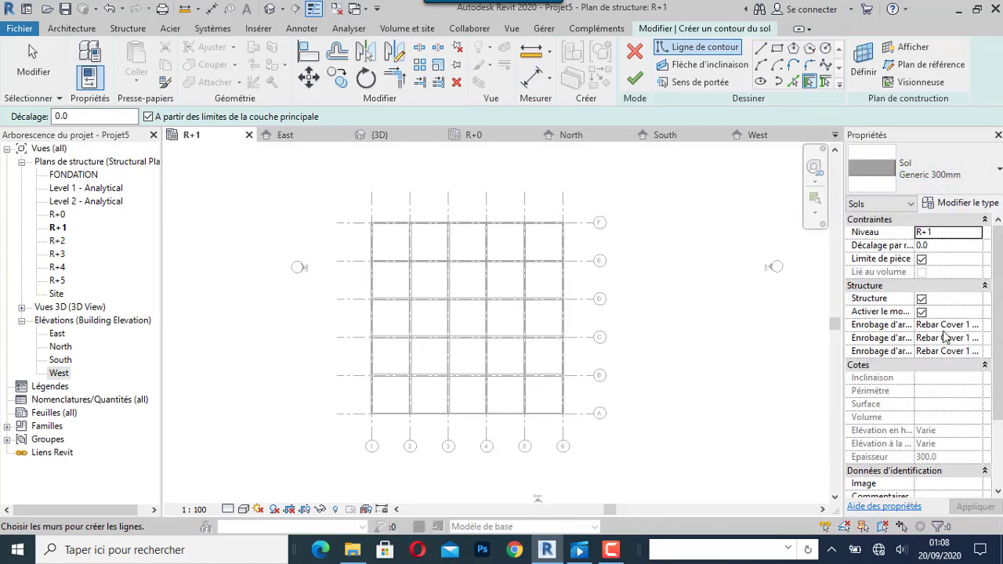
pyautogui.click(960, 204)
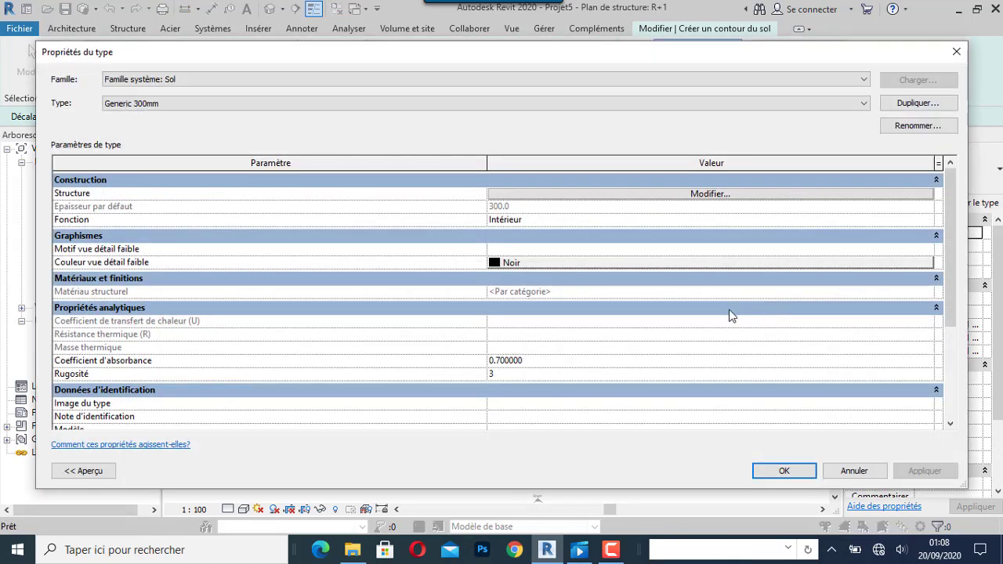
pyautogui.click(908, 103)
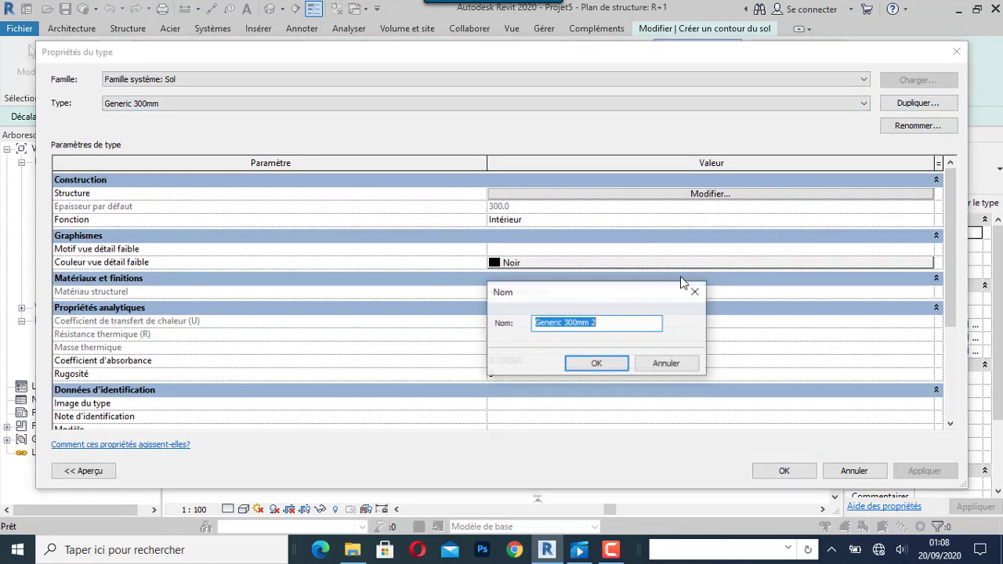
pyautogui.click(574, 324)
pyautogui.write('1')
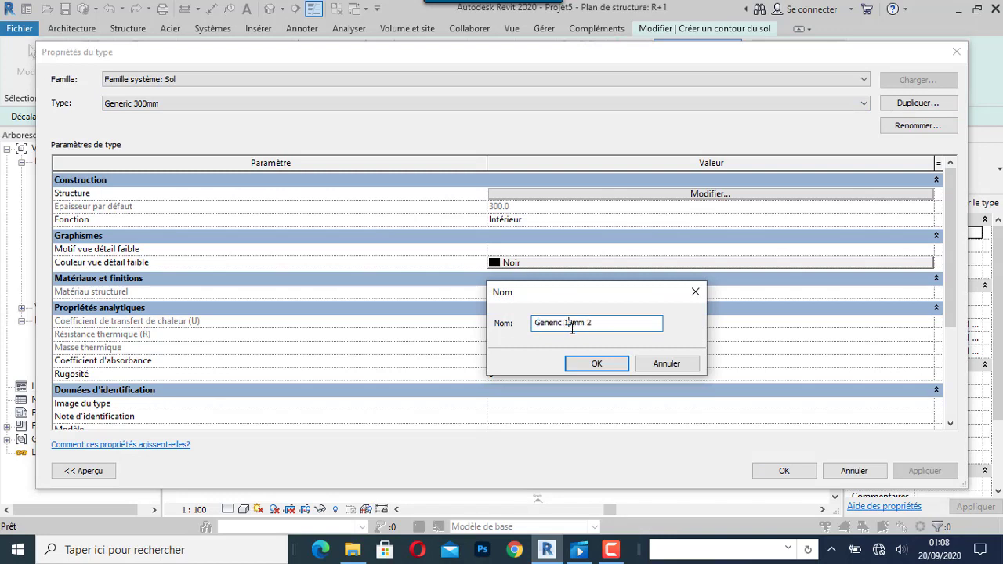
pyautogui.write('50')
pyautogui.click(582, 364)
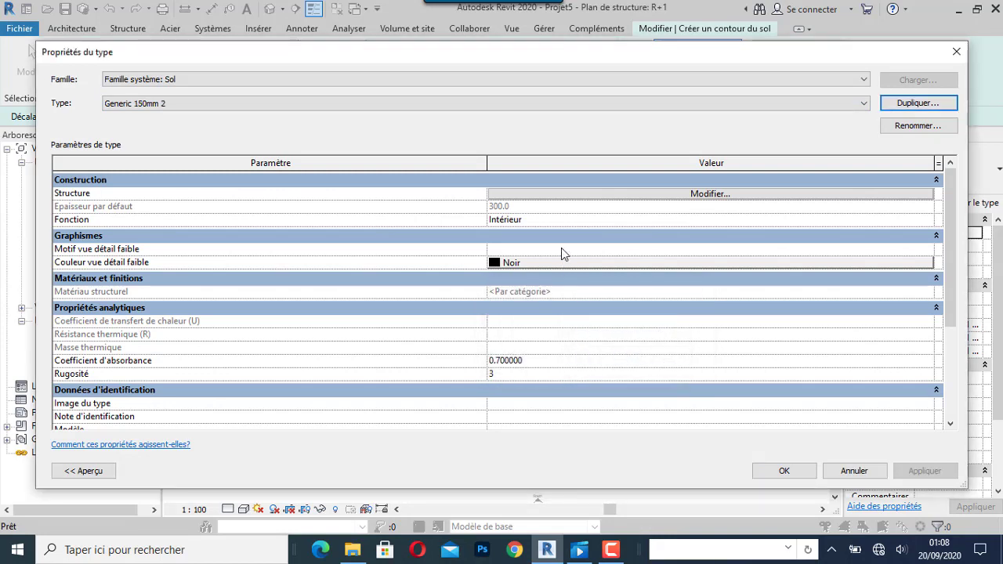
# Give the floor's structural layer 150 mm of Cast-in-Place Concrete 25 MPa.
pyautogui.click(729, 200)
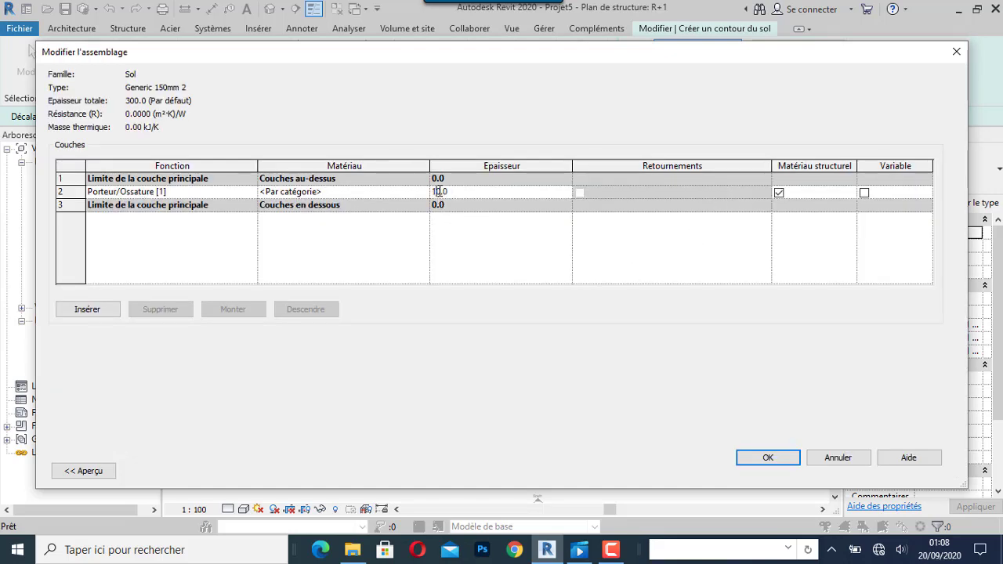
pyautogui.click(392, 191)
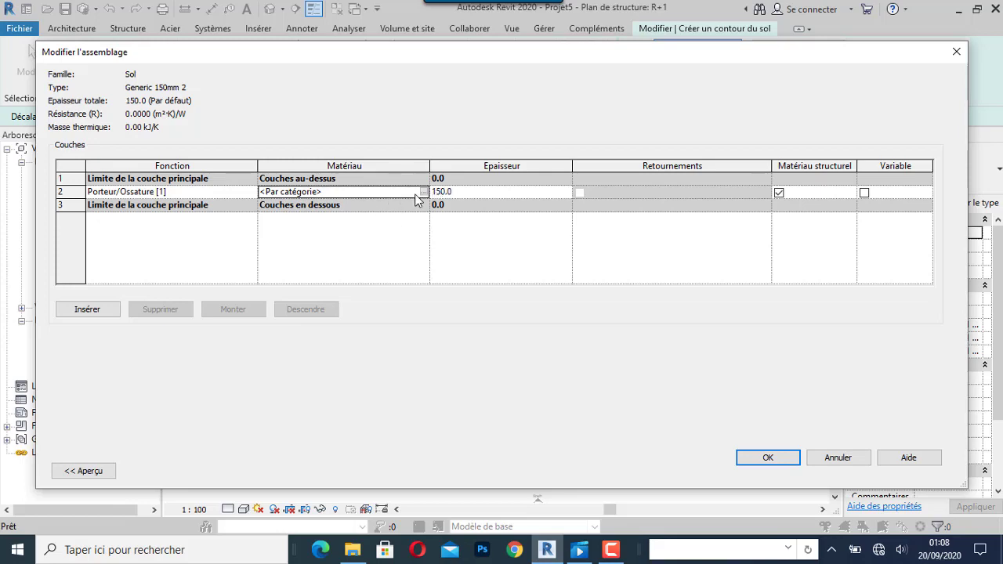
pyautogui.click(424, 191)
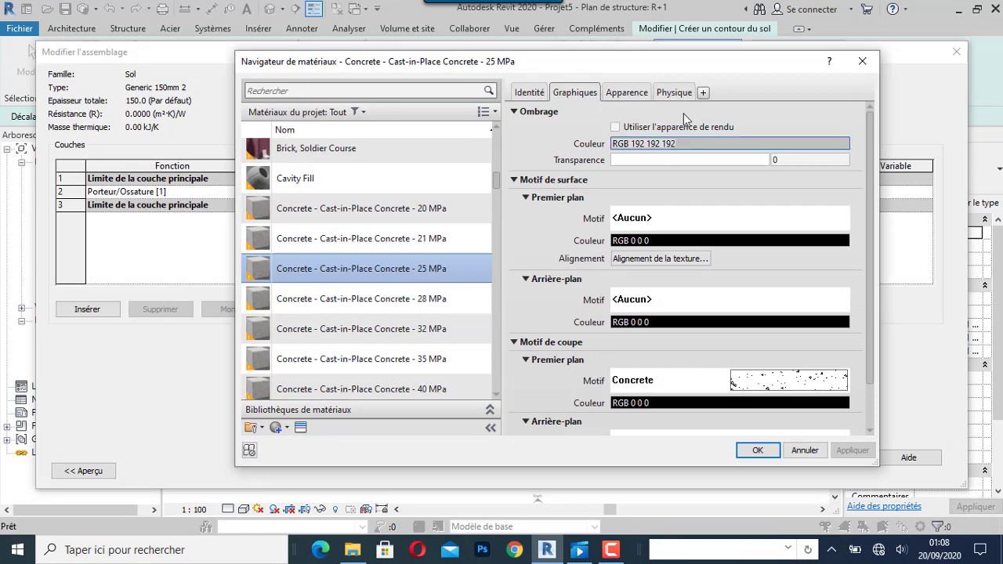
pyautogui.click(676, 93)
pyautogui.click(757, 453)
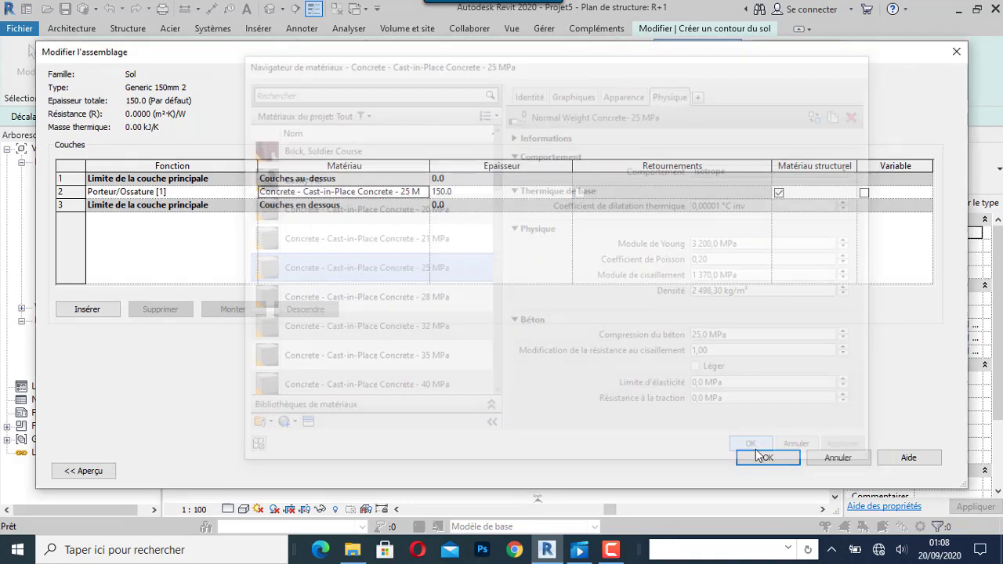
pyautogui.click(743, 464)
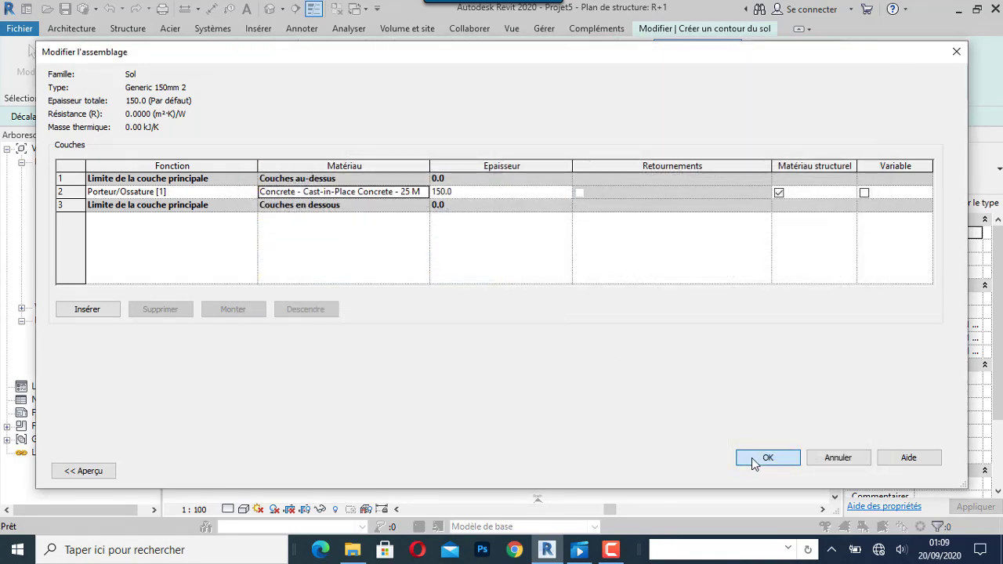
pyautogui.click(776, 468)
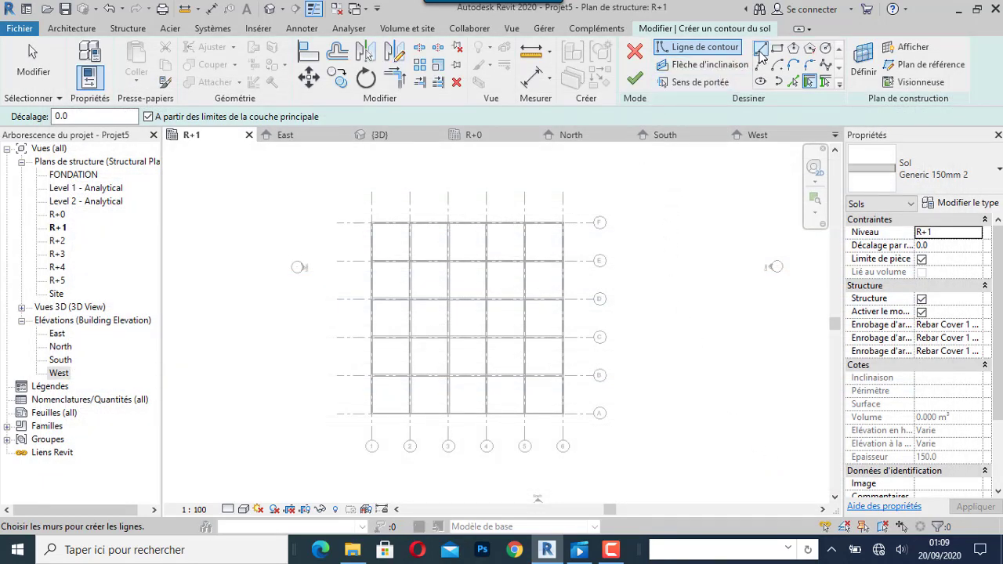
# Draw a rectangular boundary from the grid's top-left outer corner to its bottom-right corner.
pyautogui.click(776, 48)
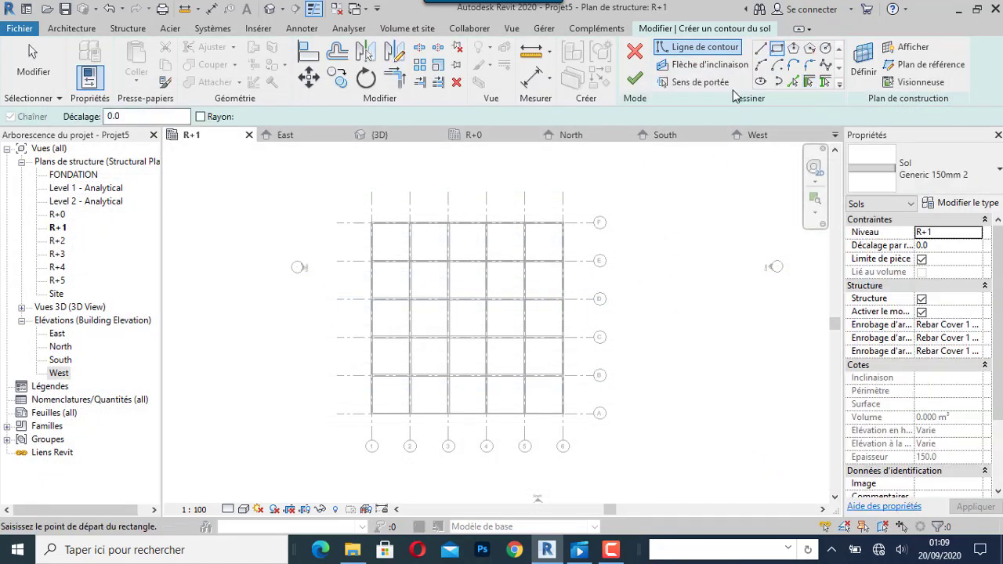
pyautogui.scroll(3, 321, 298)
pyautogui.scroll(2, 403, 224)
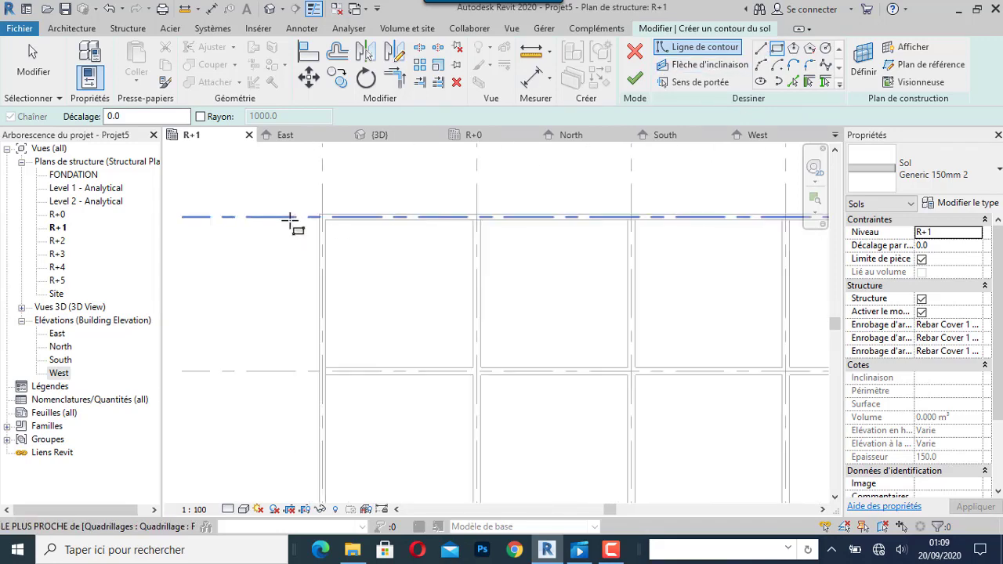
pyautogui.scroll(2, 290, 219)
pyautogui.click(326, 258)
pyautogui.scroll(-2, 298, 295)
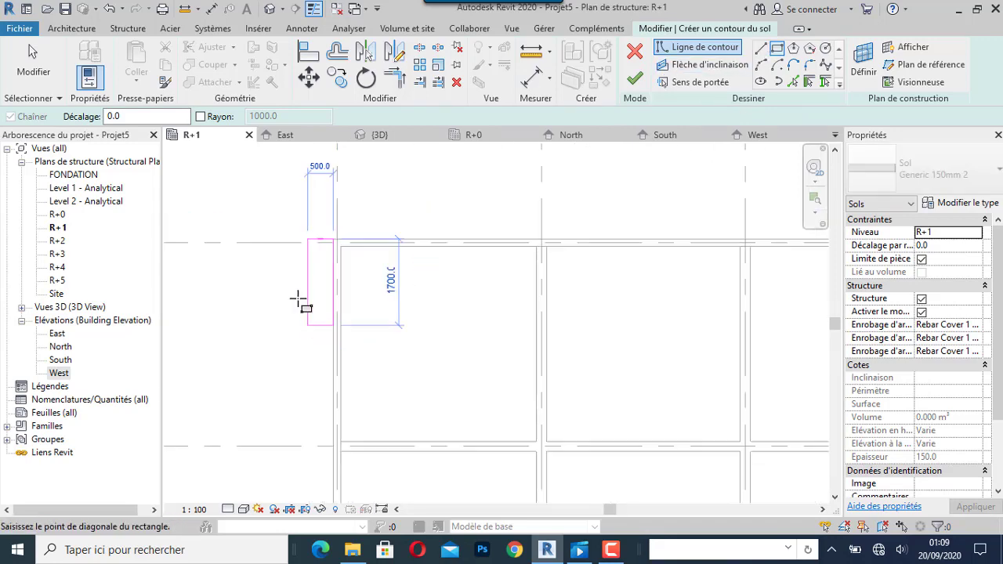
pyautogui.scroll(-2, 306, 286)
pyautogui.scroll(-2, 330, 311)
pyautogui.scroll(1, 365, 352)
pyautogui.scroll(3, 358, 352)
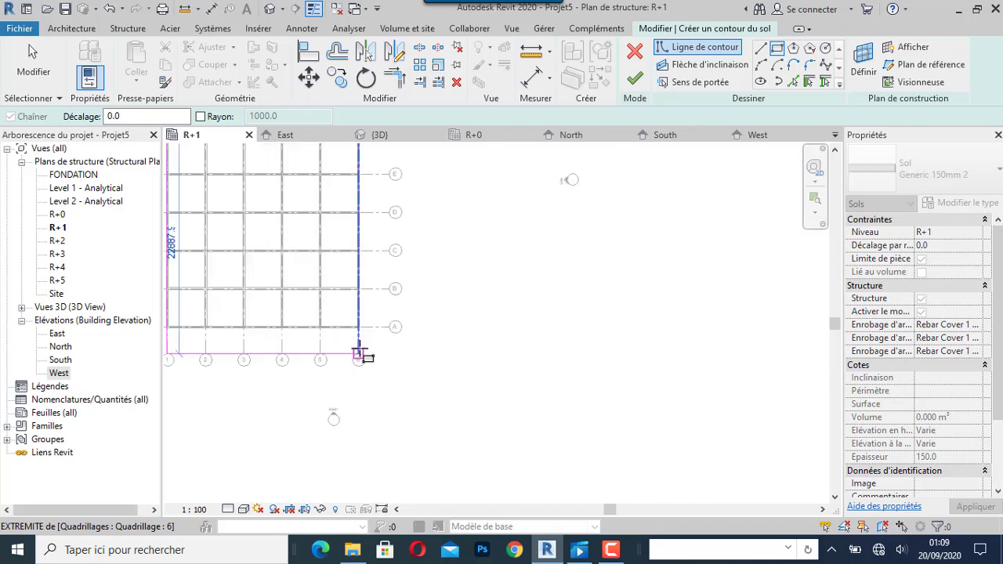
pyautogui.scroll(2, 470, 358)
pyautogui.scroll(-3, 486, 362)
pyautogui.scroll(3, 410, 331)
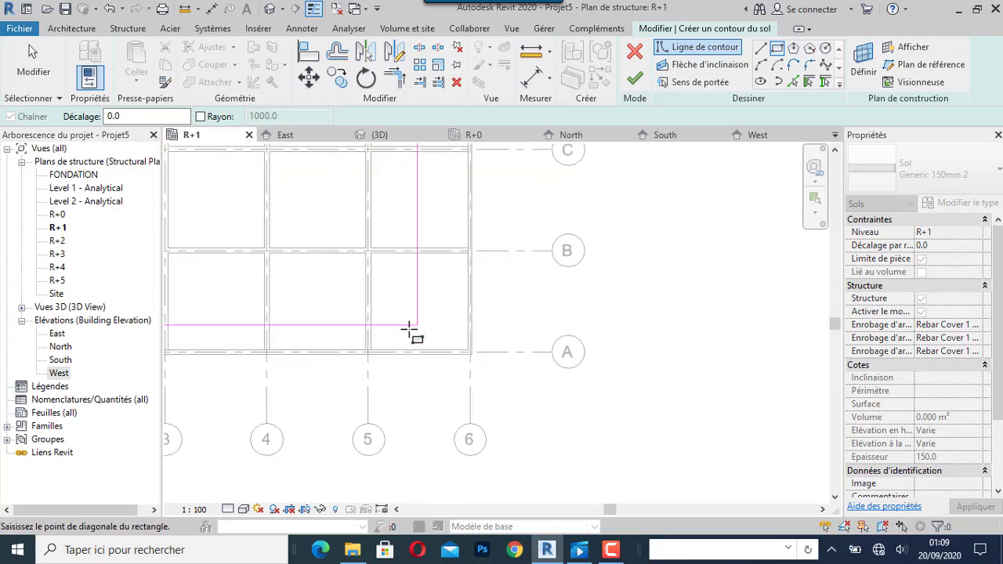
pyautogui.scroll(2, 421, 336)
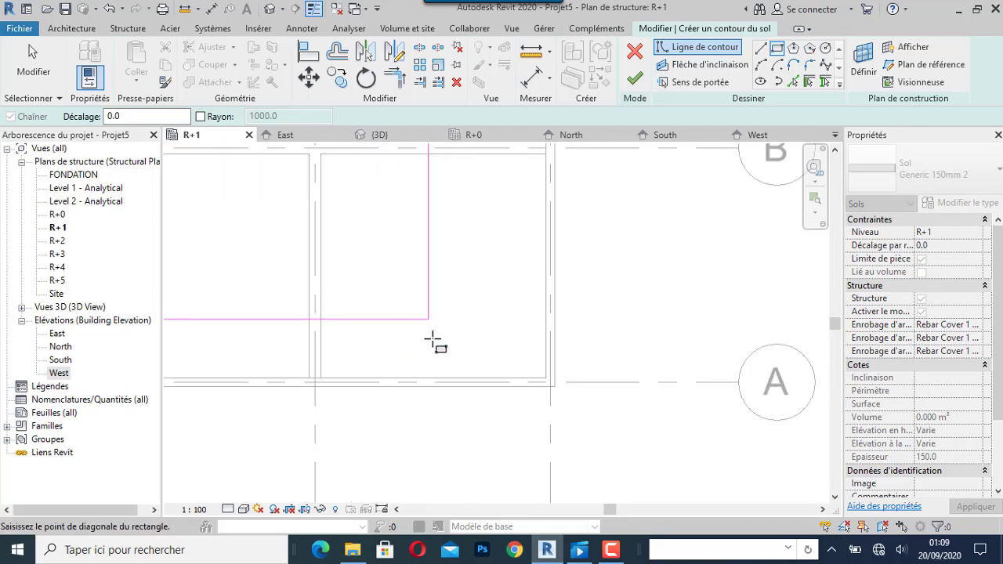
pyautogui.click(556, 385)
pyautogui.scroll(-1, 588, 440)
pyautogui.scroll(-6, 589, 441)
# Finish the R+1 floor sketch and attach the walls to the 150 mm slab's base.
pyautogui.scroll(-2, 589, 441)
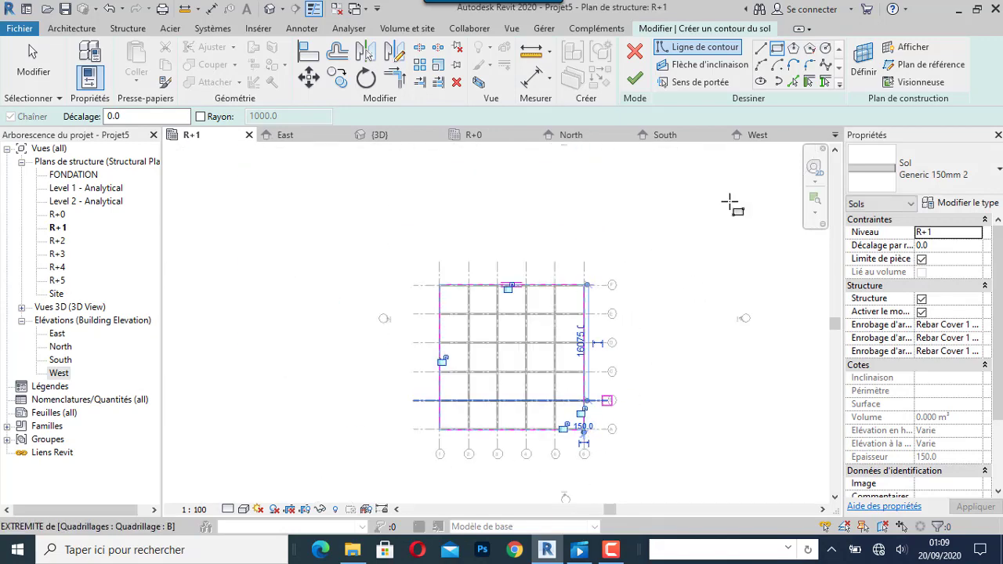
pyautogui.click(634, 78)
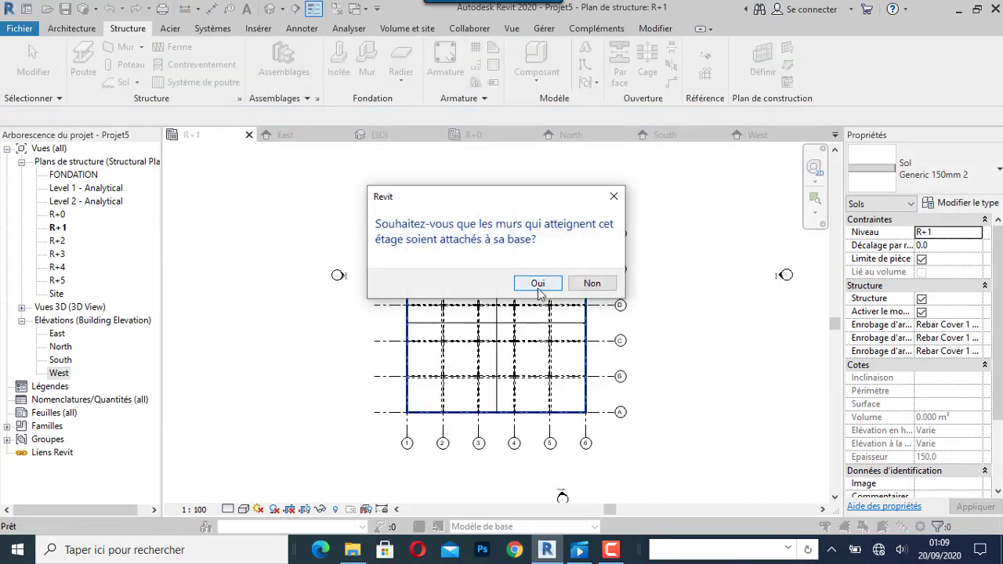
pyautogui.click(538, 284)
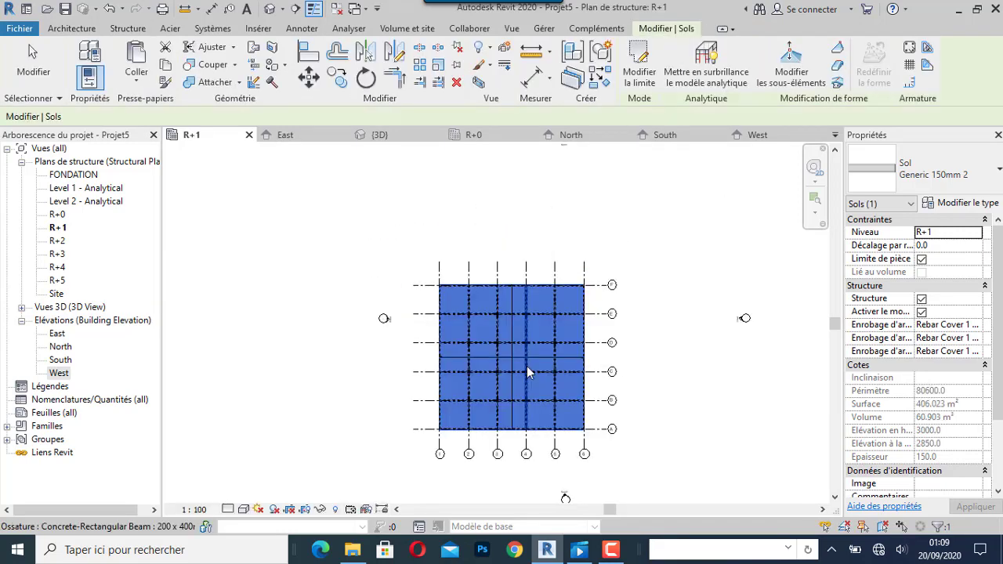
pyautogui.scroll(2, 514, 429)
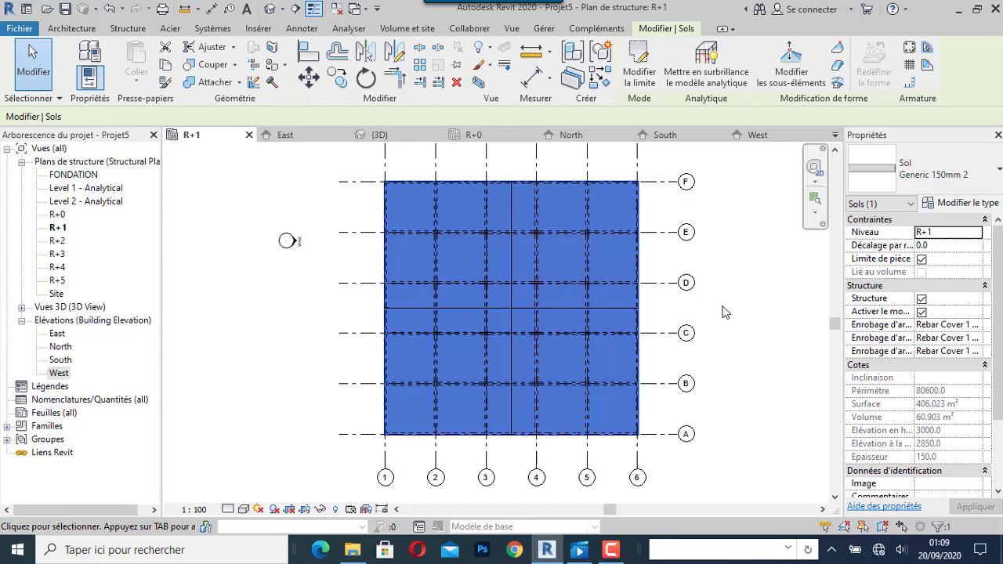
# Deselect the new Generic 150mm 2 floor and zoom the R+1 plan to frame grids A–F and 1–6.
pyautogui.click(724, 312)
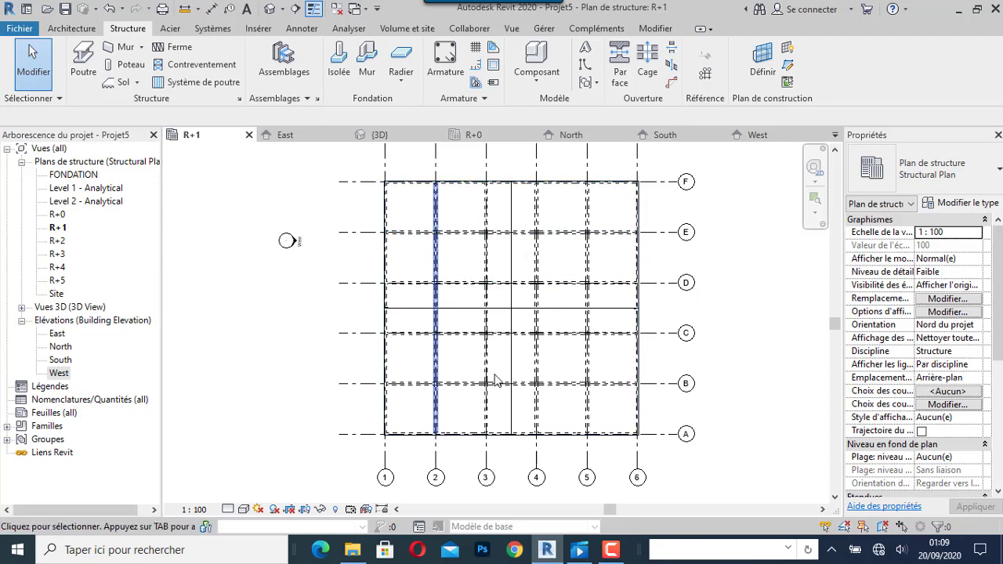
pyautogui.scroll(3, 486, 273)
pyautogui.scroll(-2, 407, 288)
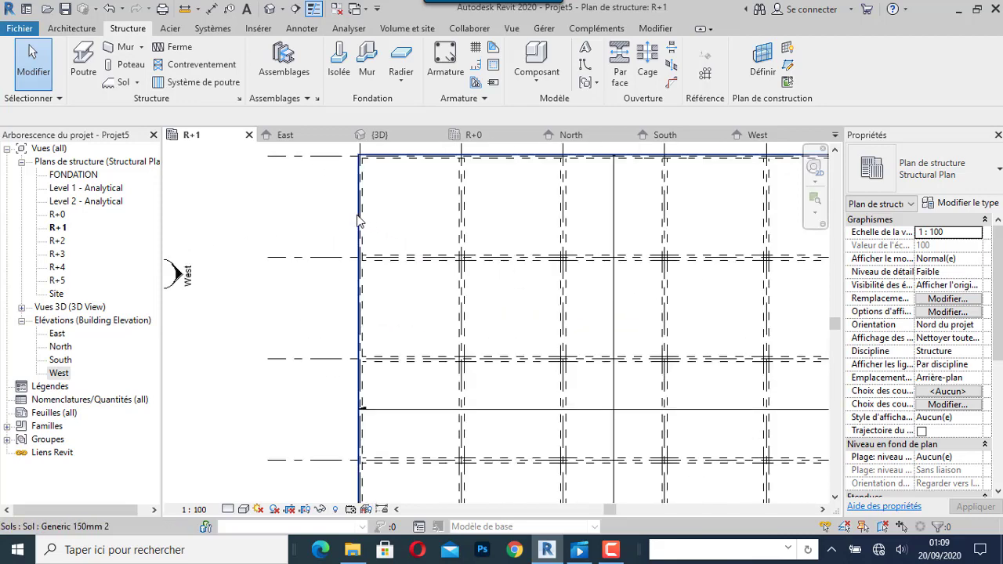
pyautogui.scroll(-1, 406, 288)
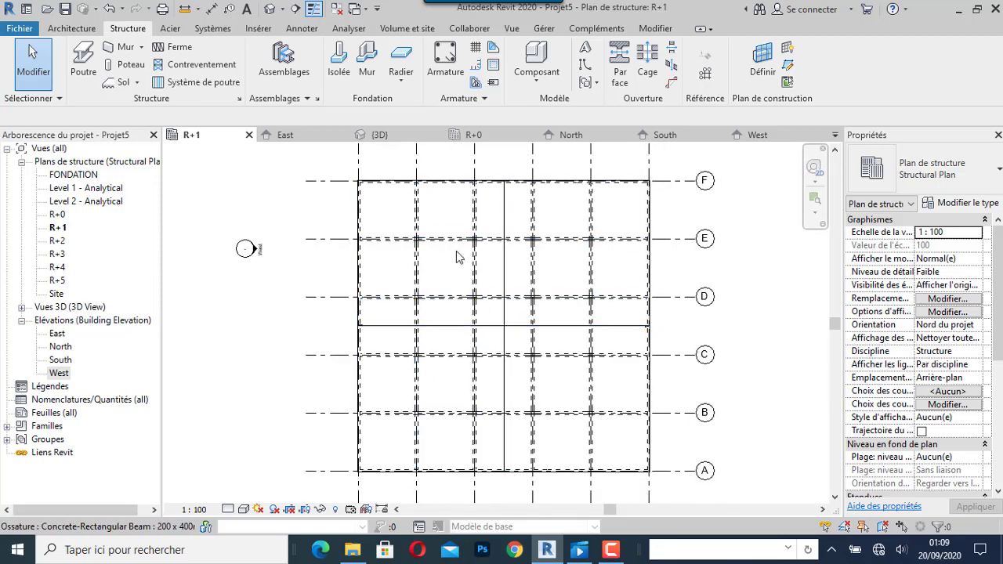
pyautogui.scroll(2, 425, 365)
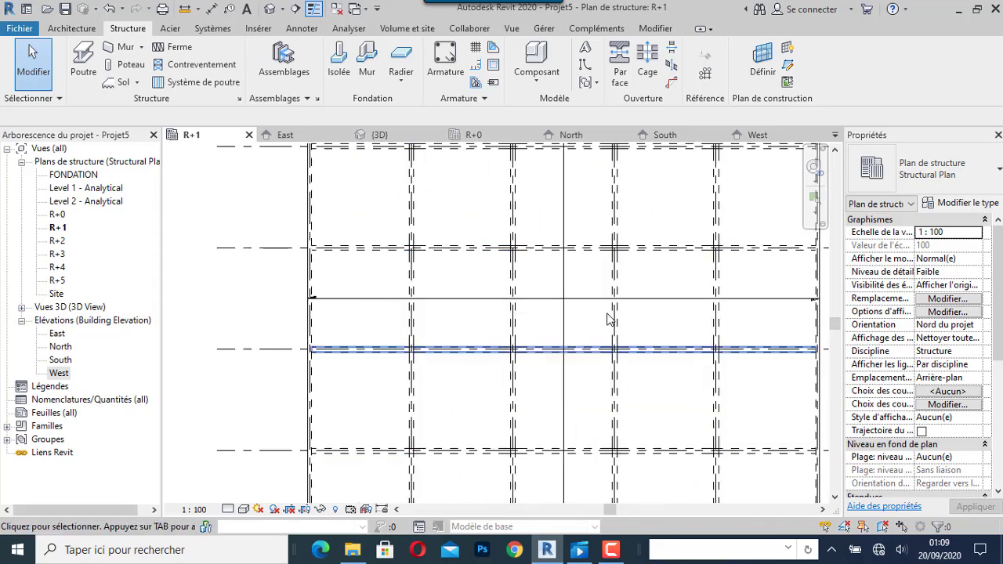
pyautogui.scroll(-2, 427, 329)
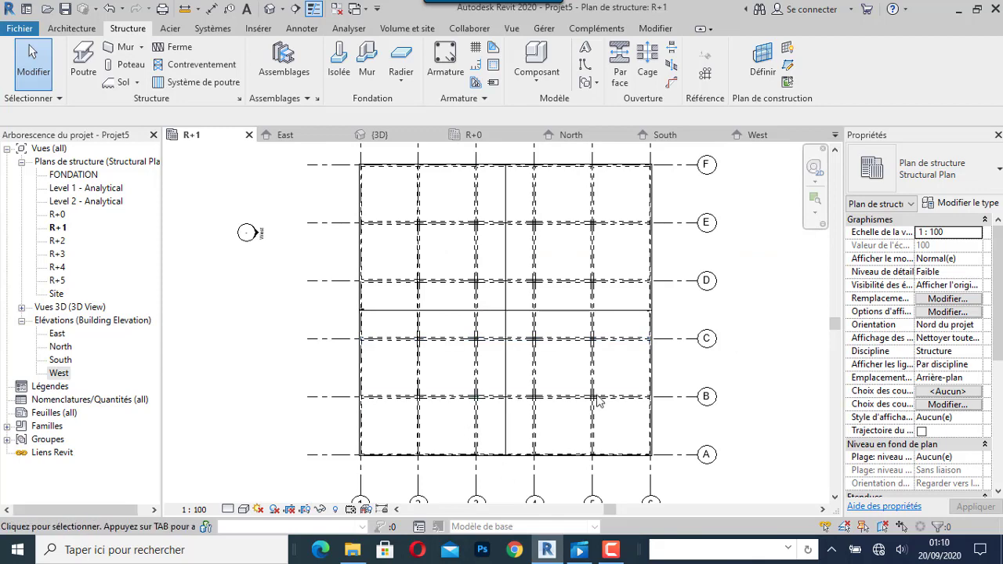
pyautogui.scroll(3, 410, 398)
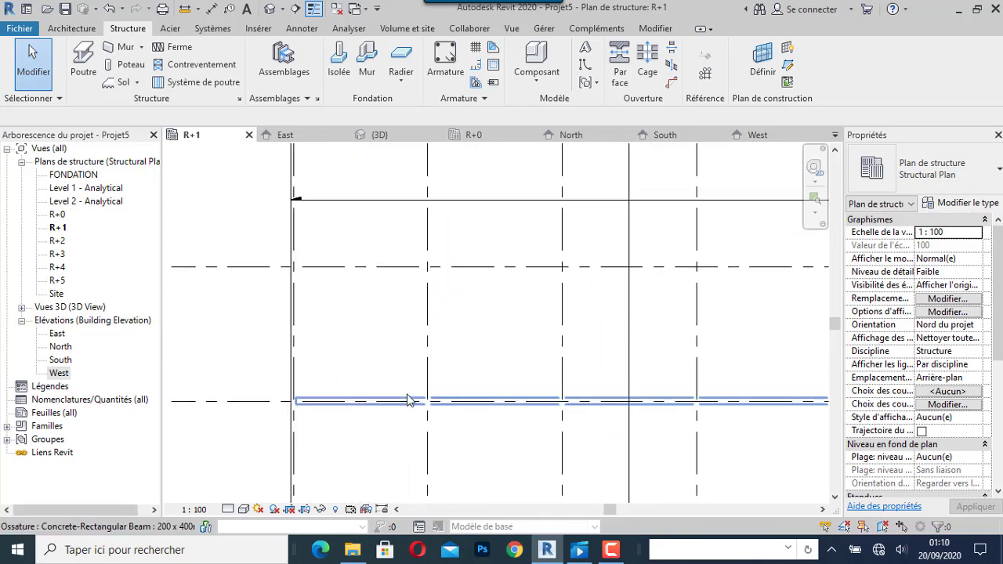
pyautogui.scroll(2, 380, 423)
pyautogui.scroll(1, 381, 423)
pyautogui.scroll(1, 352, 367)
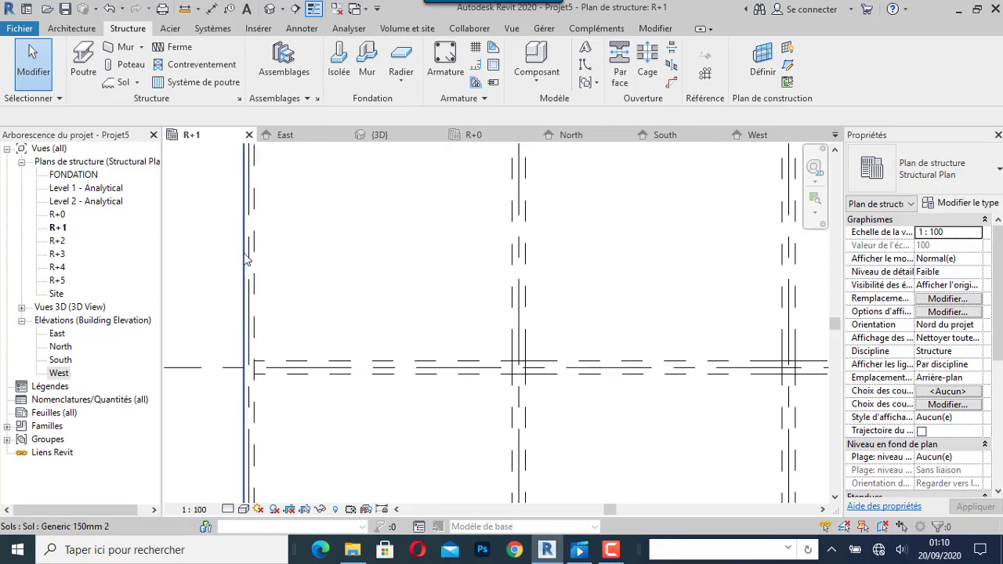
pyautogui.scroll(-1, 294, 348)
pyautogui.scroll(-2, 295, 348)
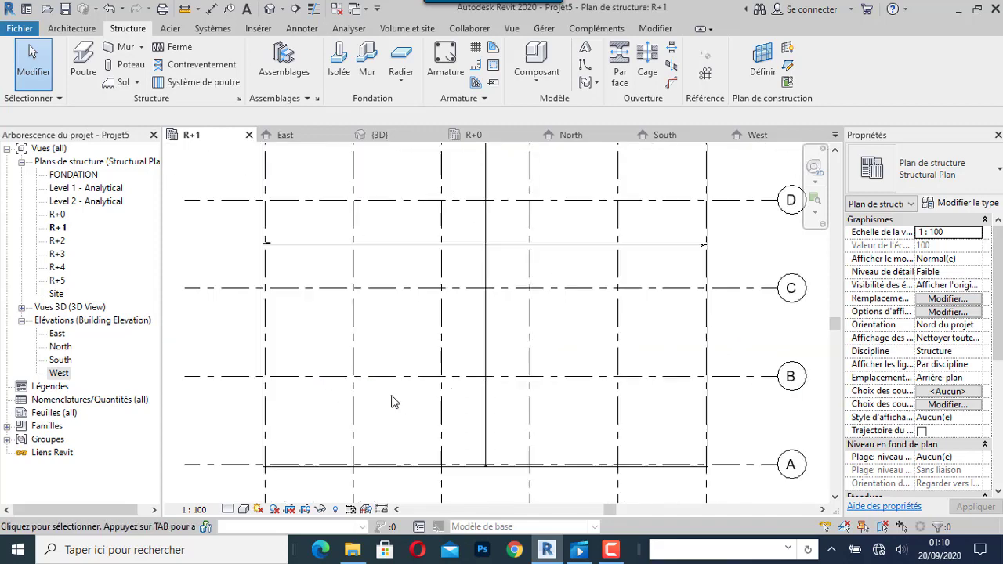
pyautogui.scroll(-1, 394, 401)
pyautogui.scroll(-1, 393, 401)
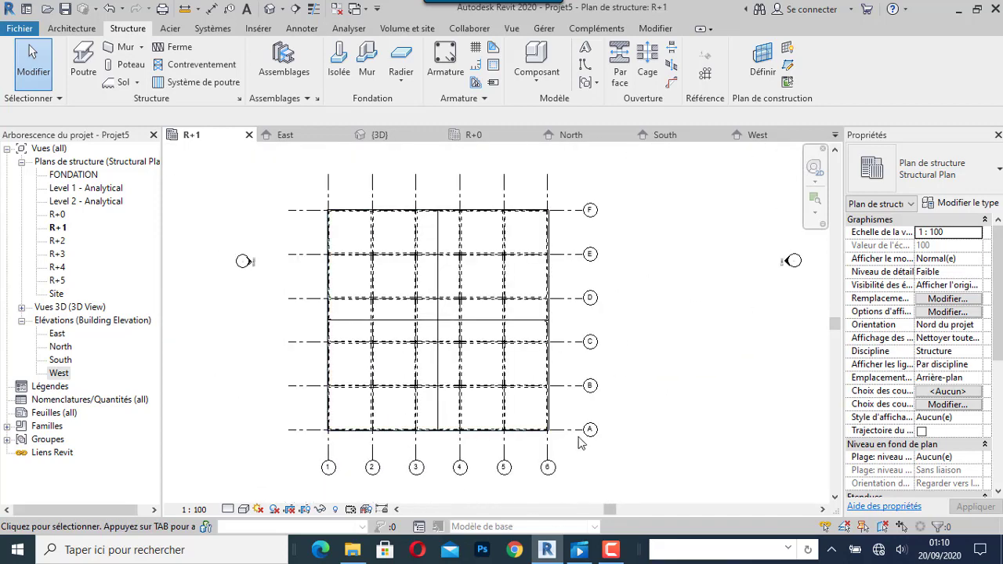
# Cut a vertical section between grids 3 and 4, running from above to below the plan.
pyautogui.click(295, 9)
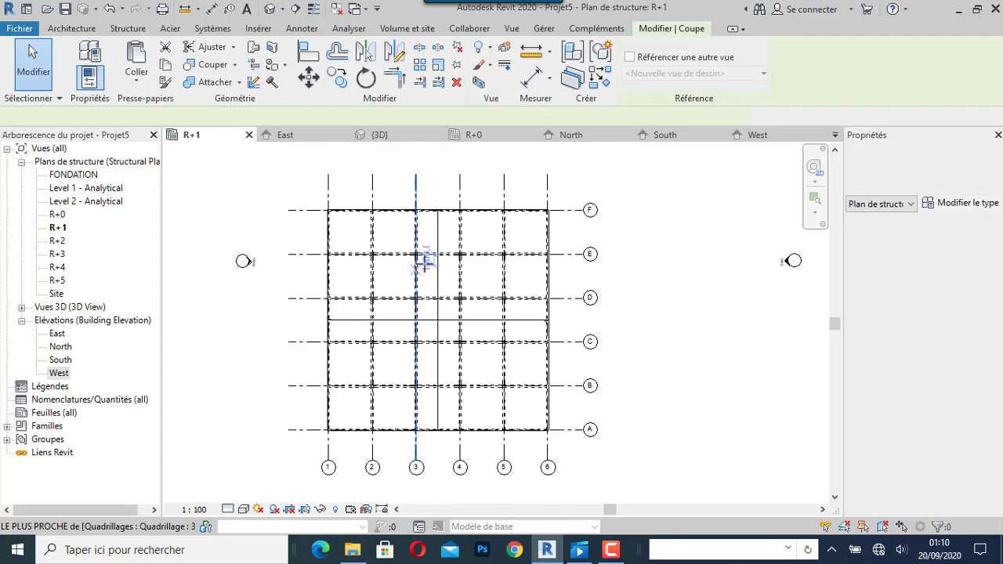
pyautogui.click(434, 169)
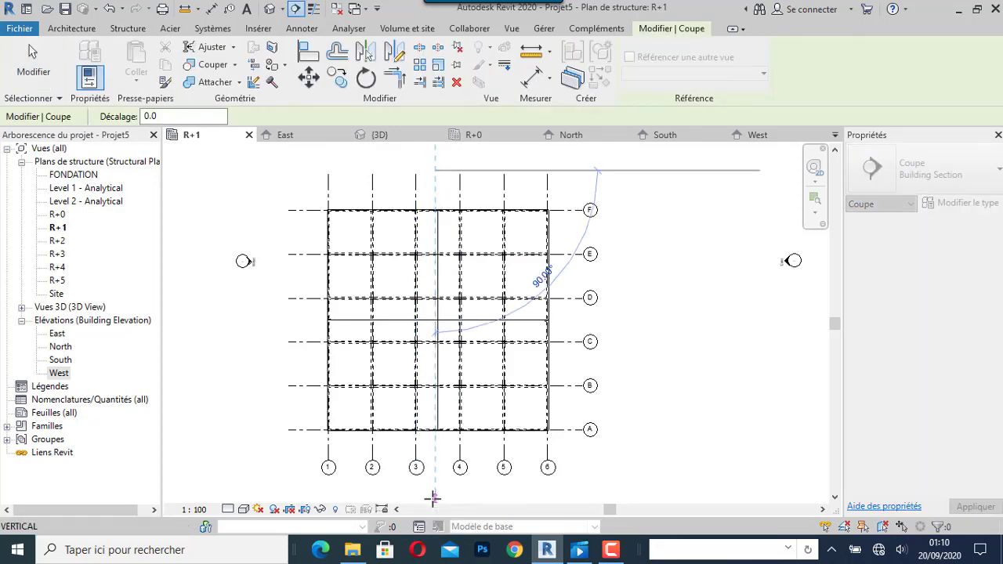
pyautogui.click(432, 499)
pyautogui.press('Escape')
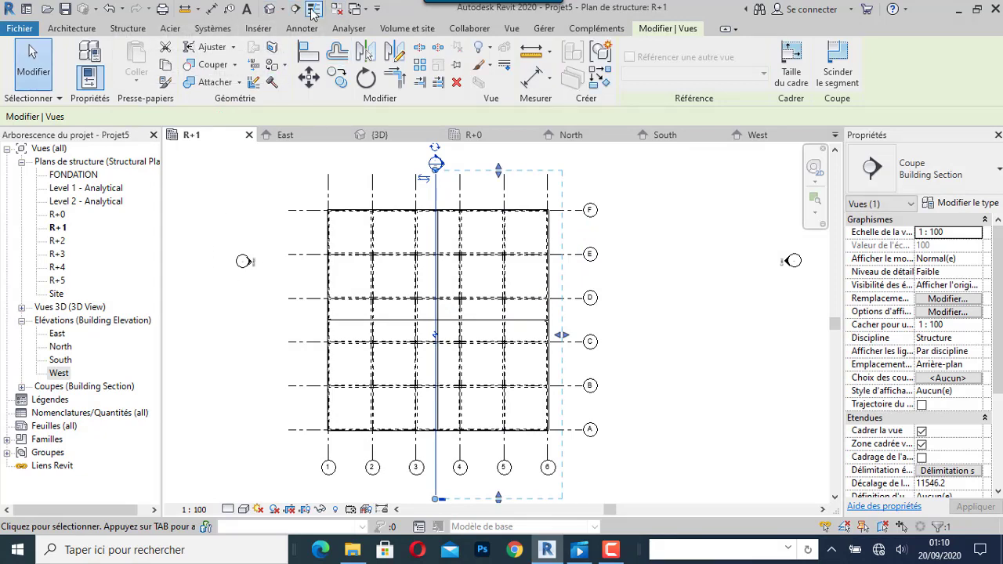
# Cut a horizontal section between grids C and D, running left to right across the plan.
pyautogui.click(294, 9)
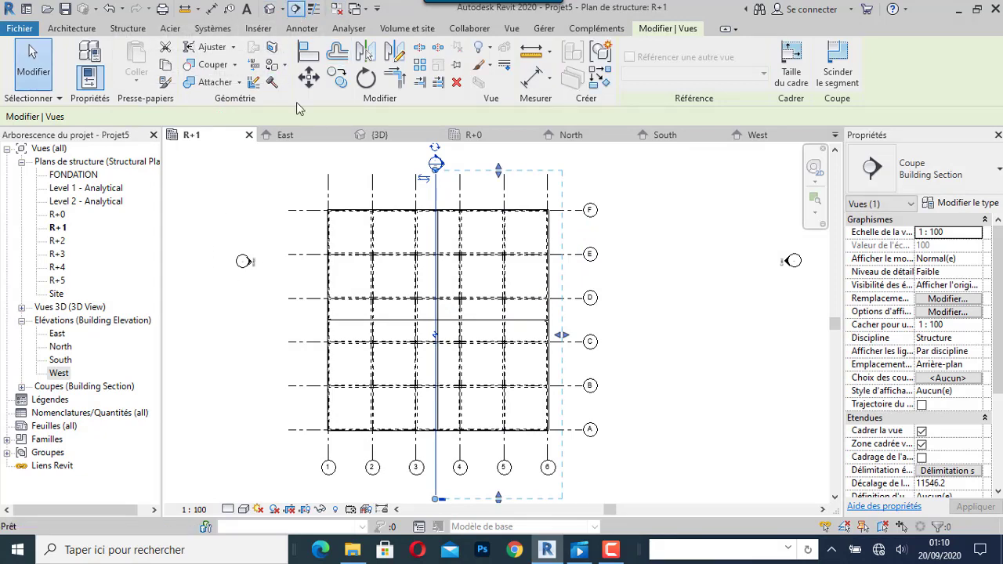
pyautogui.click(233, 329)
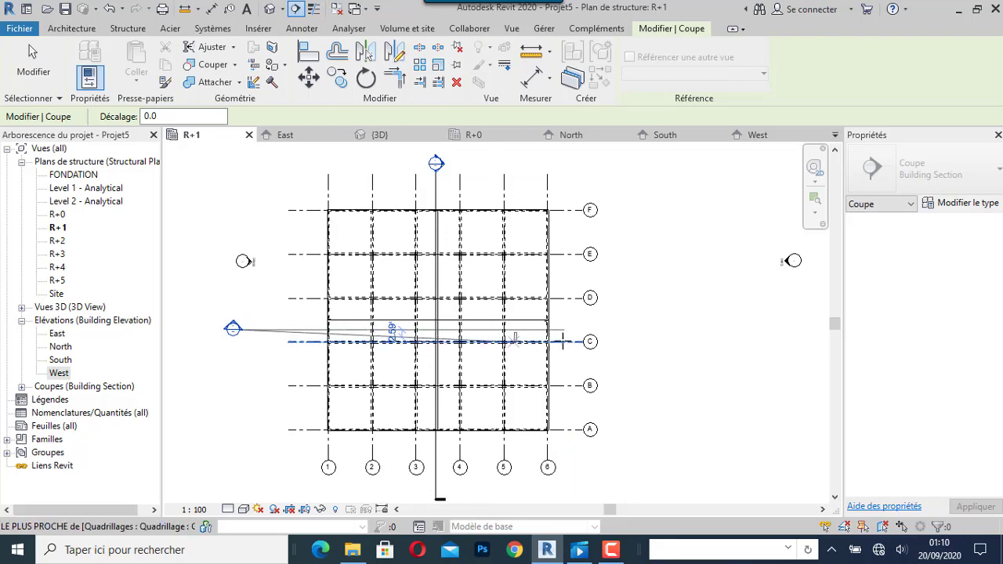
pyautogui.click(625, 329)
pyautogui.press('Escape')
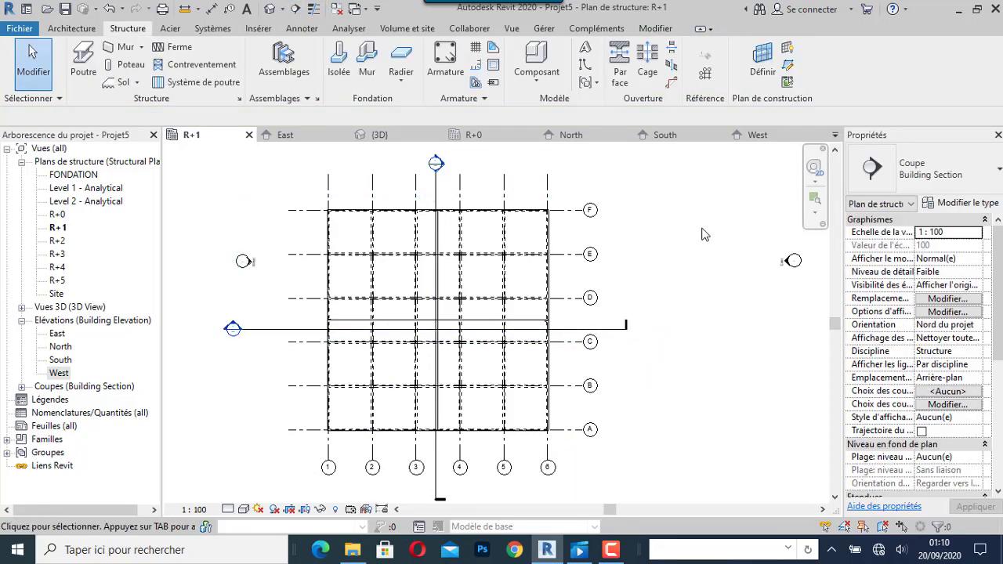
# Open Section 0 and lengthen the crossing section marker at both ends.
pyautogui.doubleClick(438, 166)
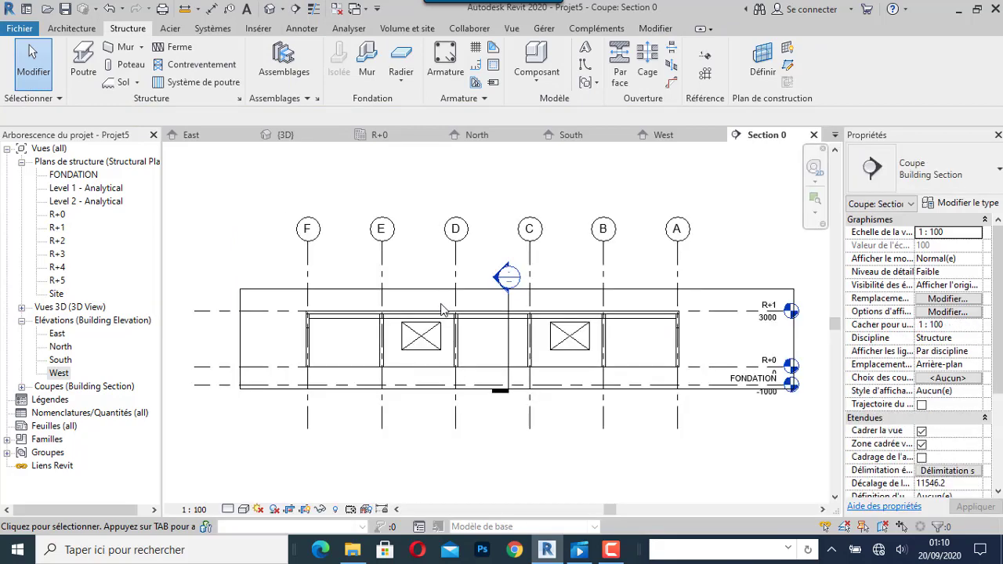
pyautogui.scroll(2, 466, 337)
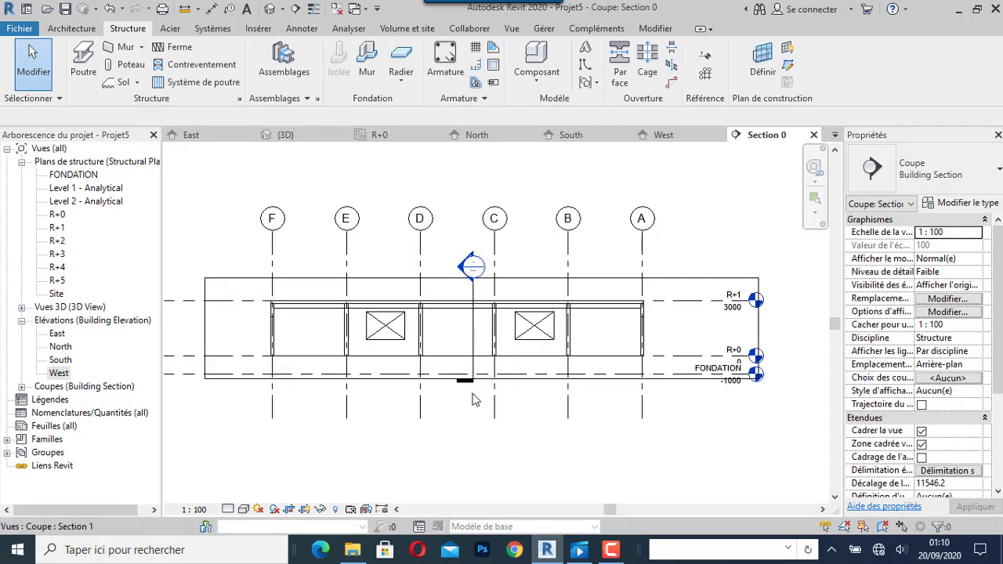
pyautogui.click(467, 387)
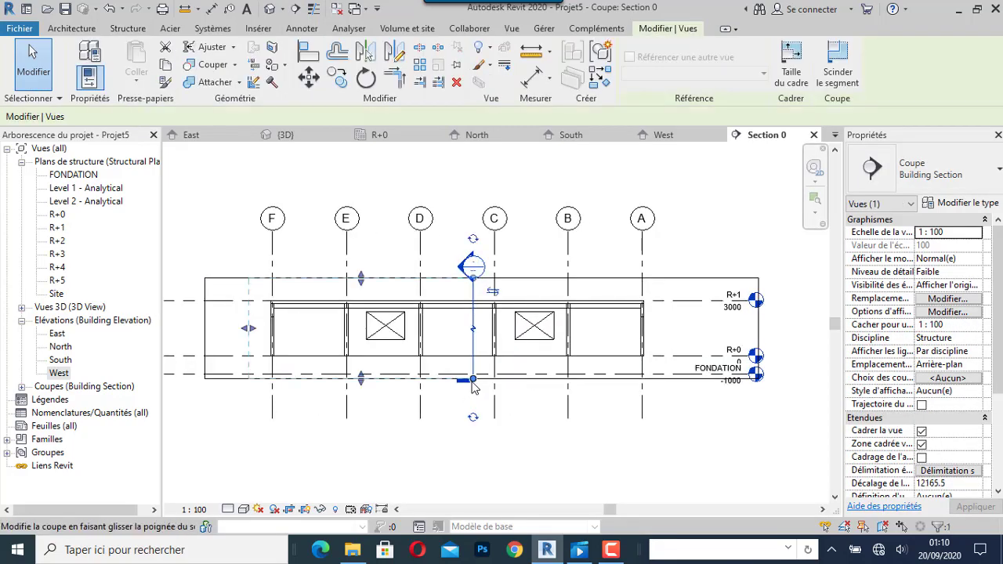
pyautogui.moveTo(472, 394); pyautogui.dragTo(473, 466)
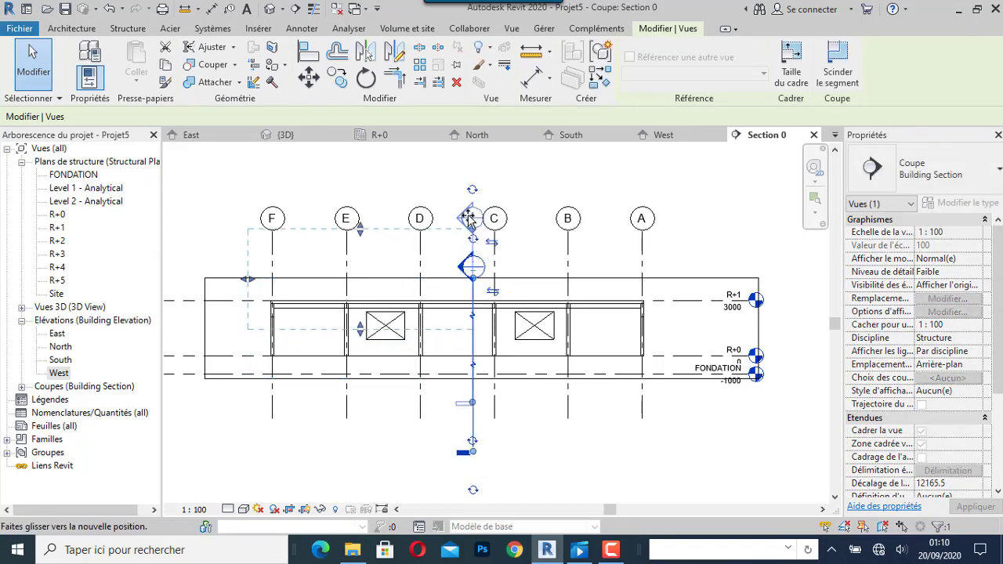
pyautogui.moveTo(470, 243); pyautogui.dragTo(470, 195)
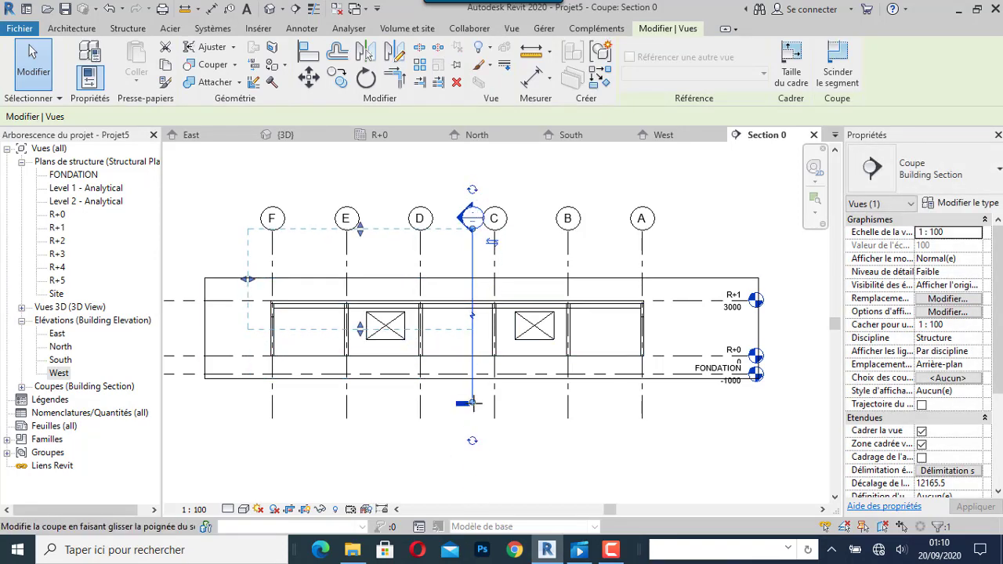
pyautogui.moveTo(472, 403); pyautogui.dragTo(472, 440)
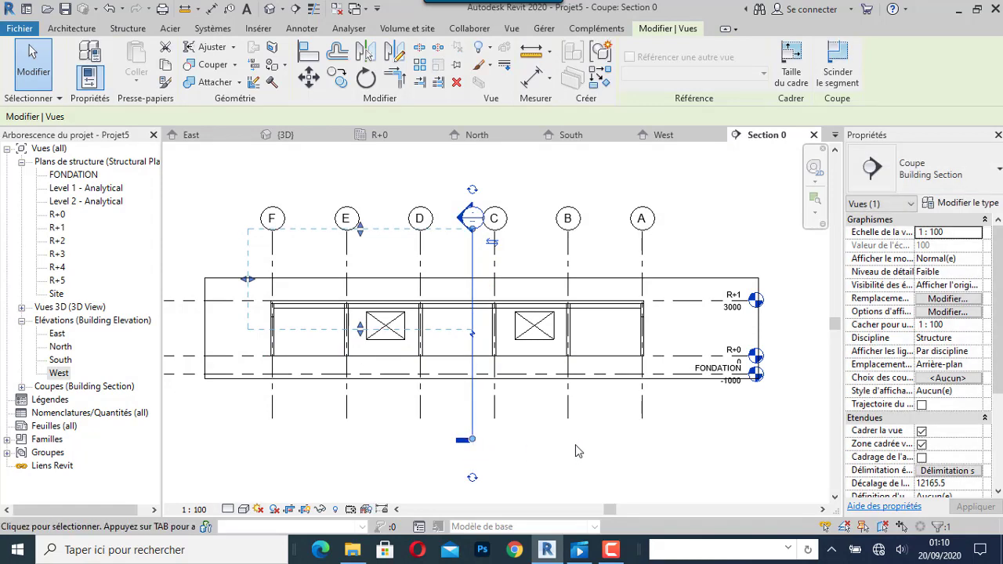
# Enlarge the section's crop region downward and to the left.
pyautogui.scroll(-2, 576, 451)
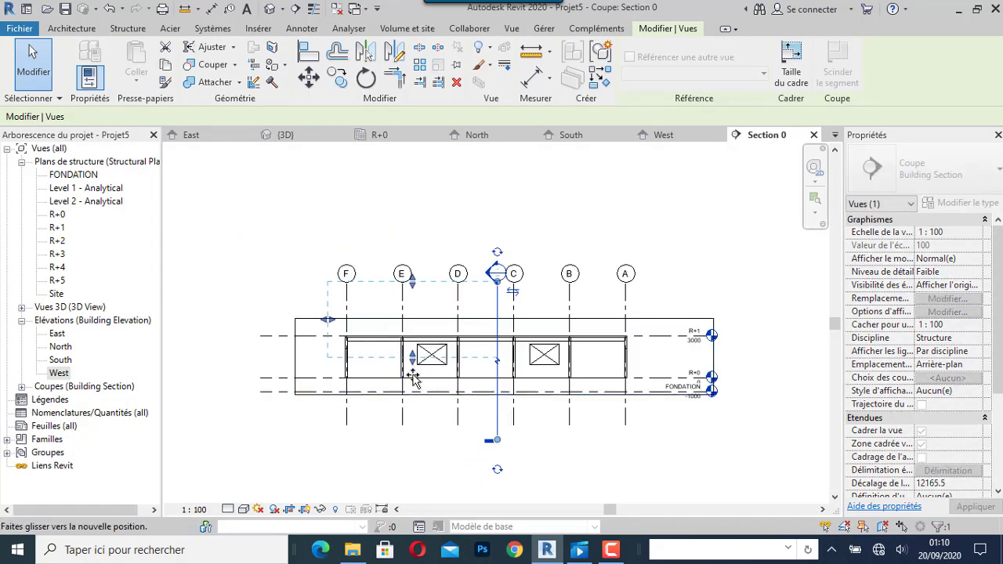
pyautogui.moveTo(421, 433); pyautogui.dragTo(422, 439)
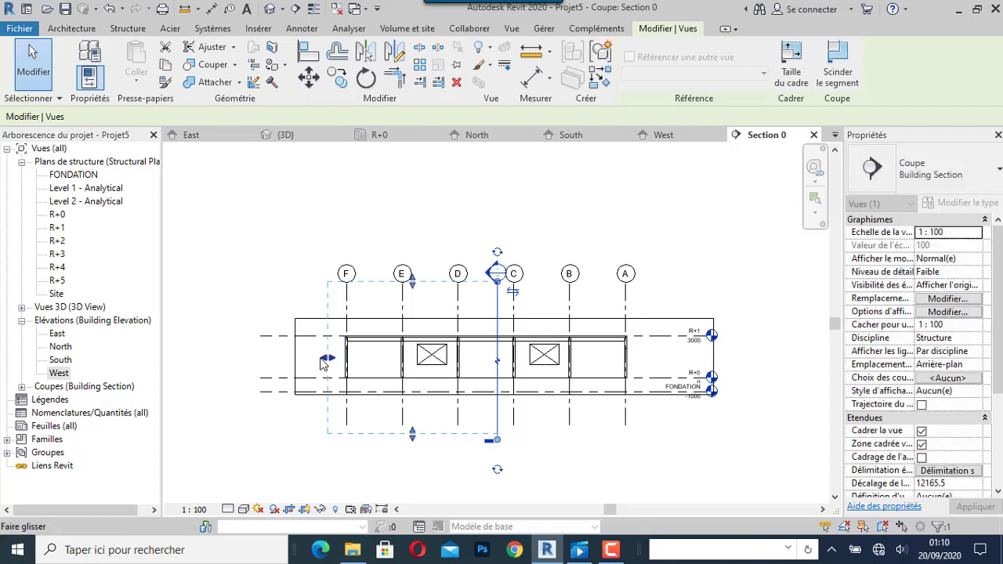
pyautogui.moveTo(327, 365); pyautogui.dragTo(230, 373)
pyautogui.press('Escape')
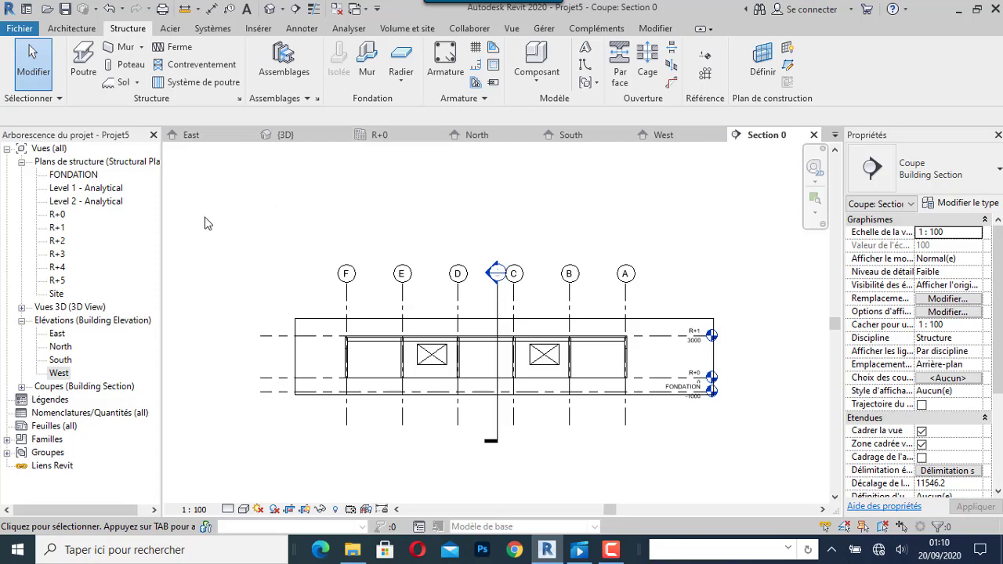
# From the R+0 plan open Section 1, undoing an accidental marker move.
pyautogui.click(381, 139)
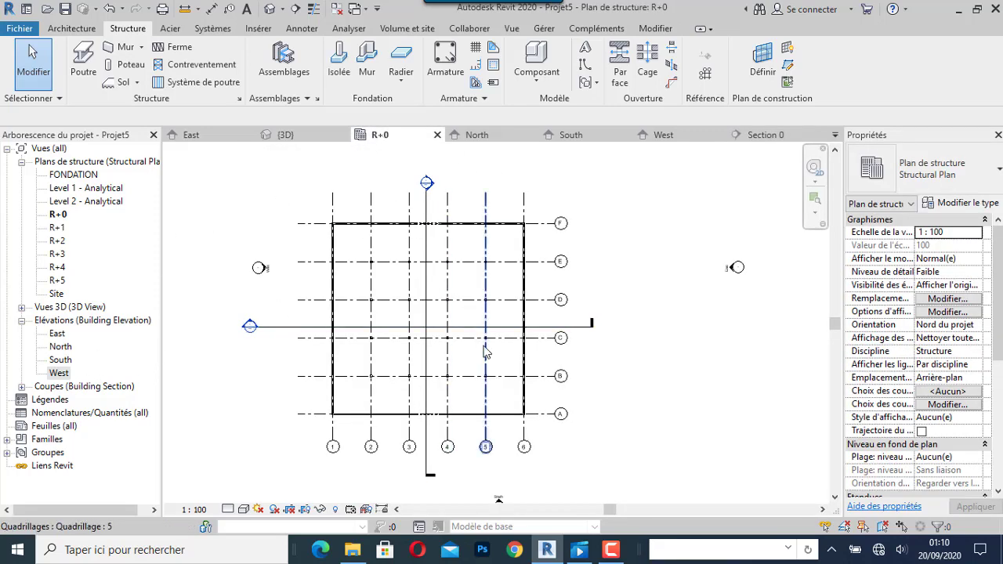
pyautogui.doubleClick(251, 328)
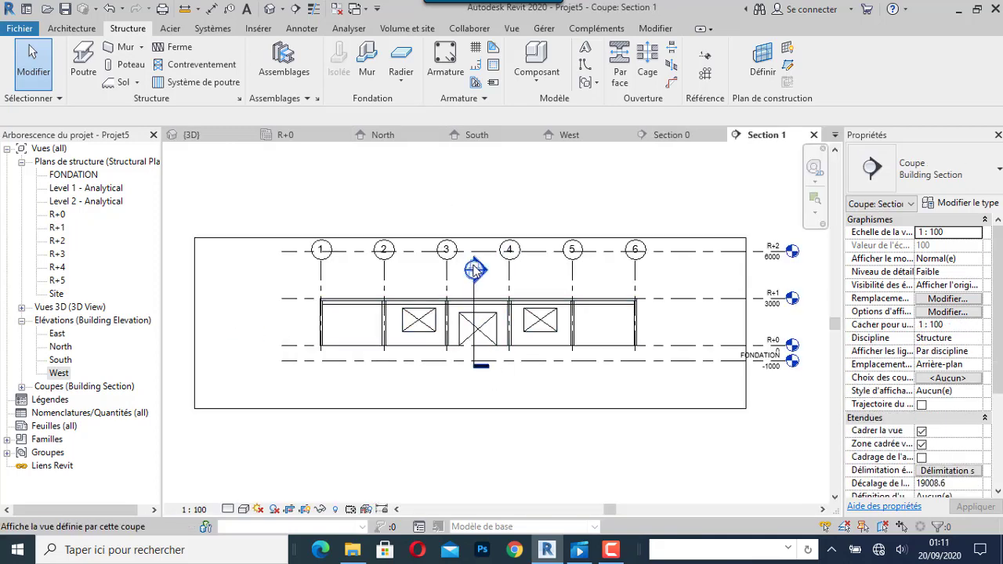
pyautogui.click(474, 222)
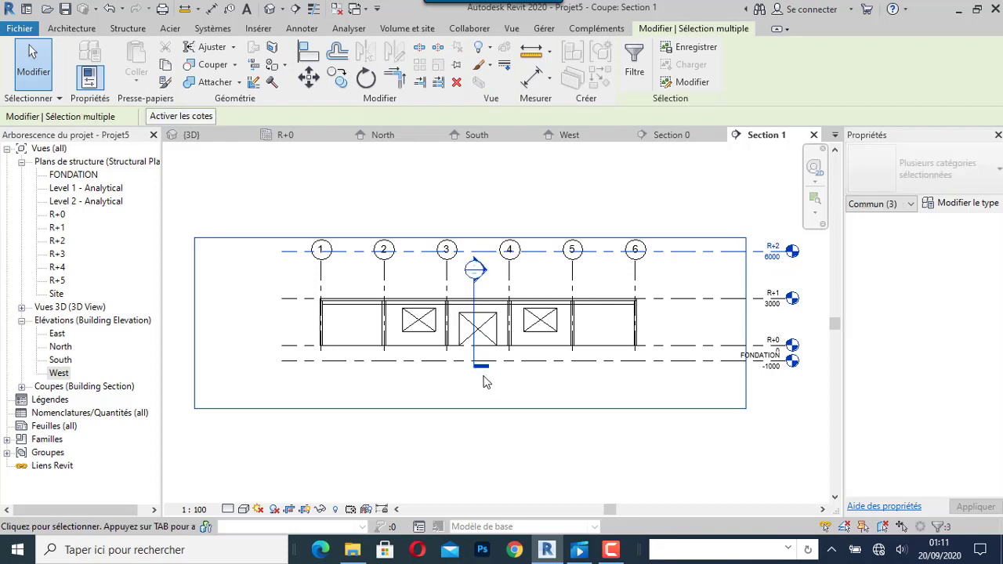
pyautogui.moveTo(492, 416); pyautogui.dragTo(481, 381)
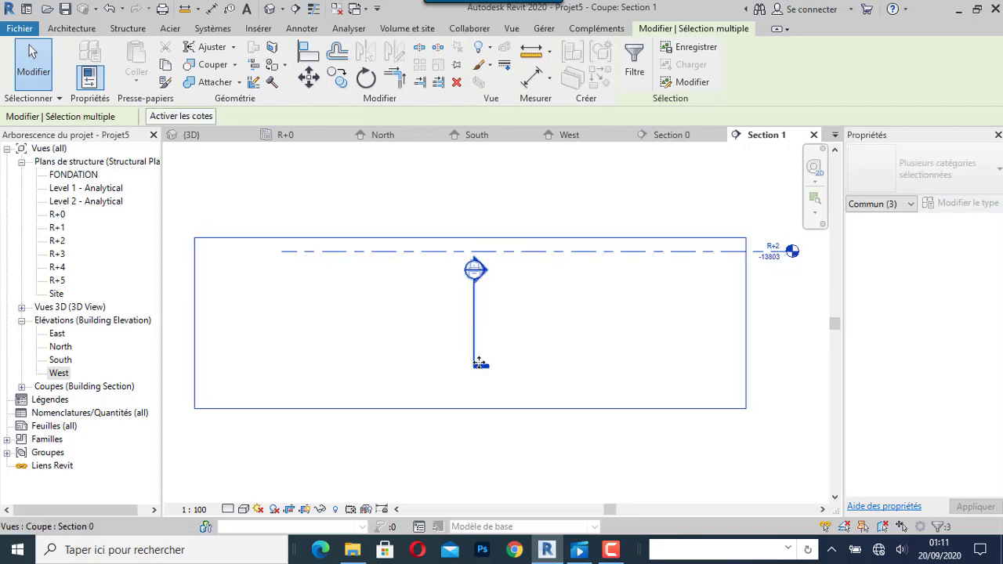
pyautogui.click(109, 9)
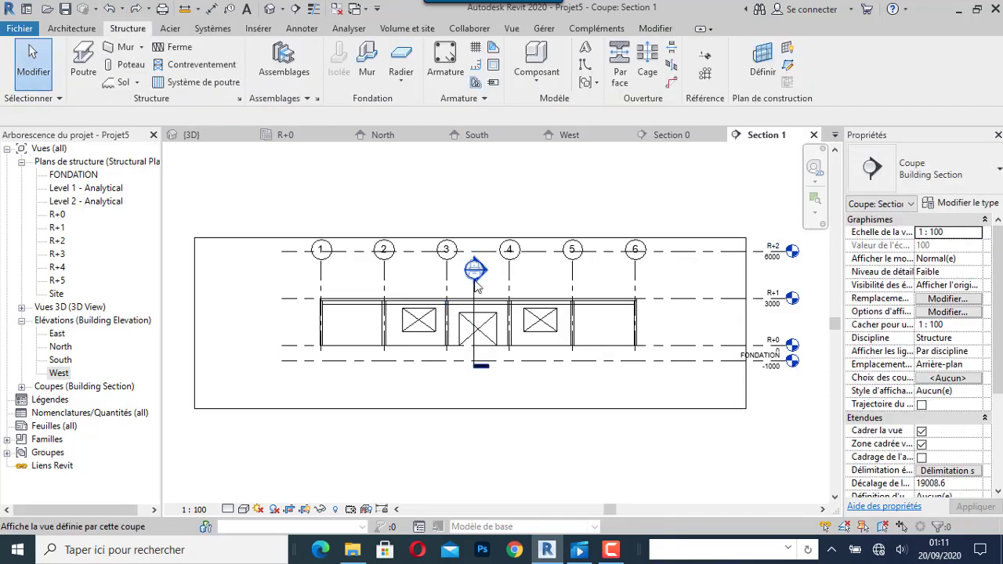
# Stretch the crossing section line below the building and up above level R+2.
pyautogui.click(478, 381)
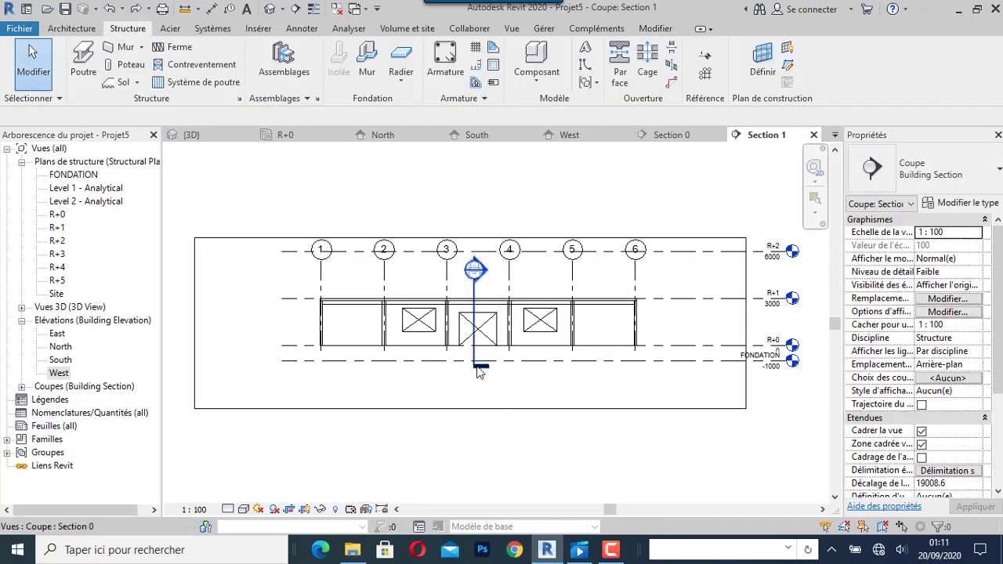
pyautogui.moveTo(483, 411); pyautogui.dragTo(478, 449)
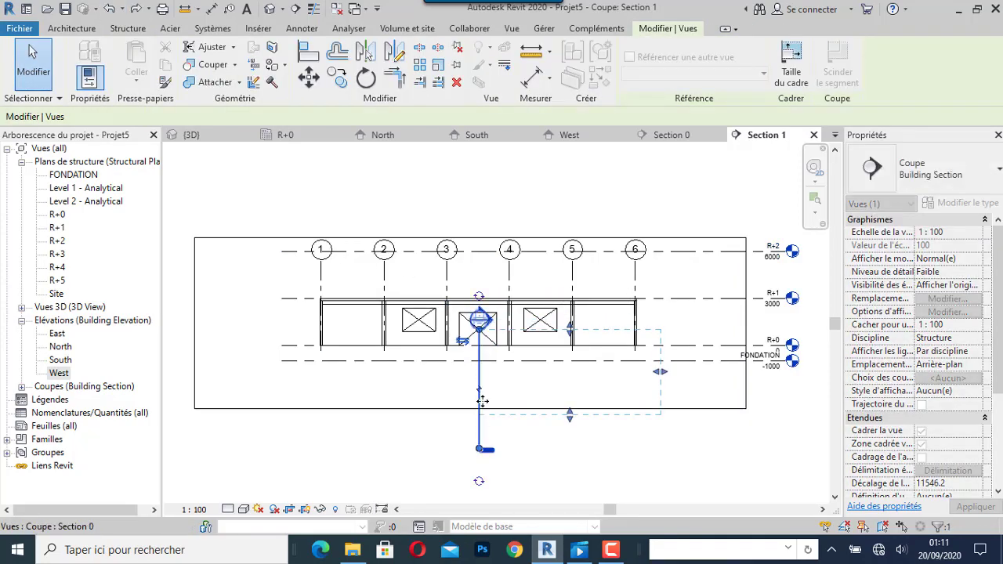
pyautogui.moveTo(480, 332); pyautogui.dragTo(479, 300)
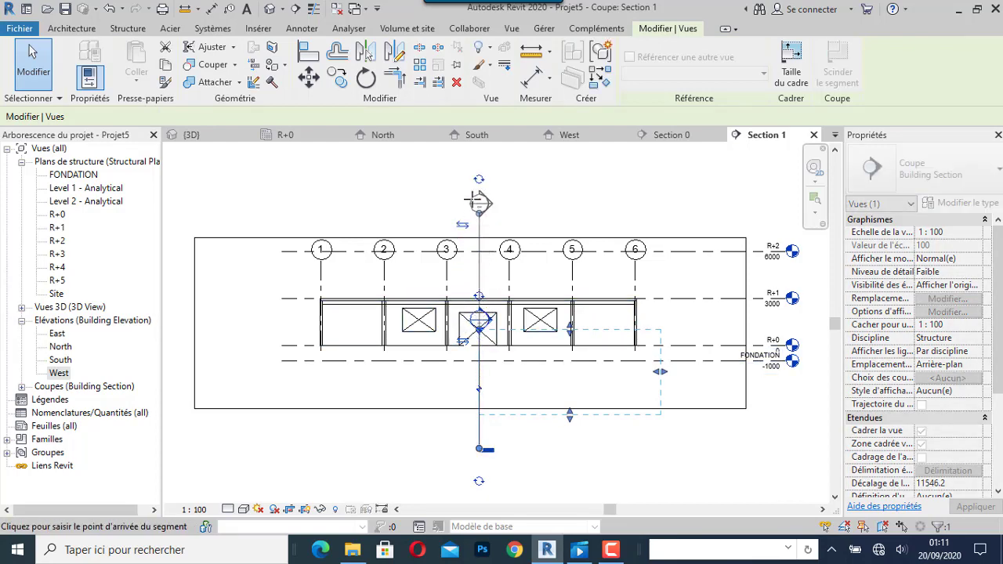
pyautogui.moveTo(478, 203); pyautogui.dragTo(477, 156)
pyautogui.scroll(-2, 471, 408)
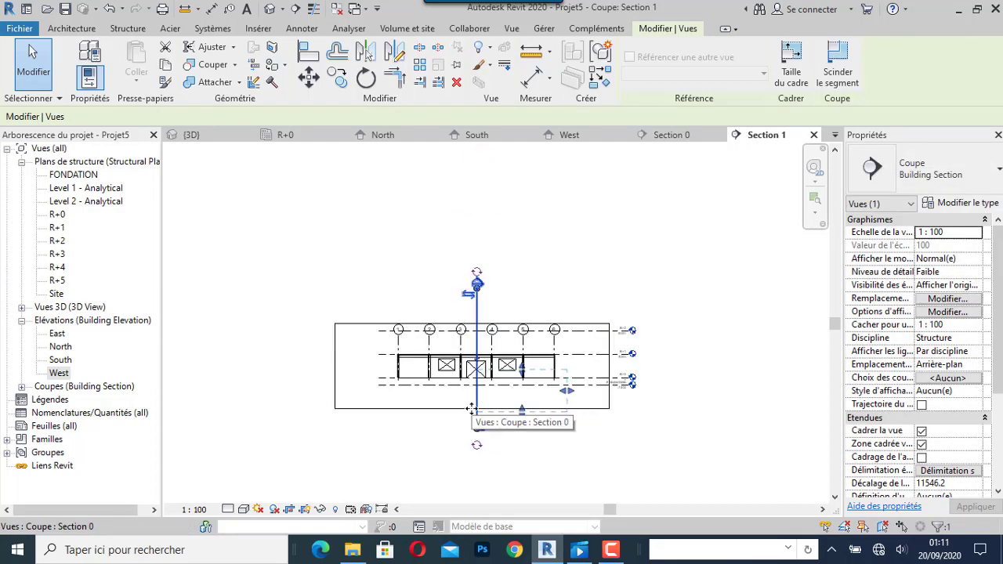
pyautogui.click(568, 470)
pyautogui.scroll(1, 447, 375)
pyautogui.scroll(1, 447, 375)
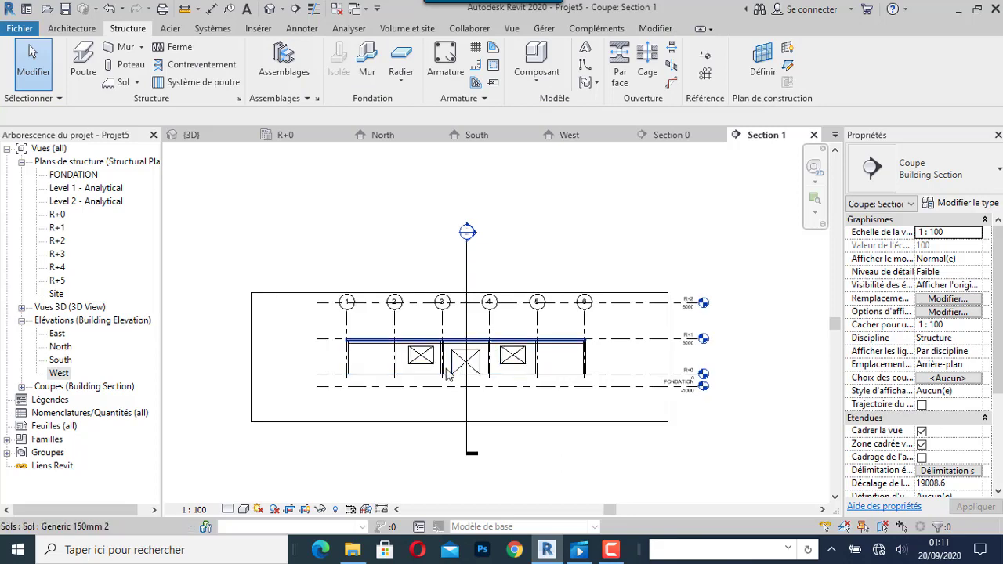
# Return to the R+0 plan framing both section lines across grids 3–4 and C–D.
pyautogui.click(313, 134)
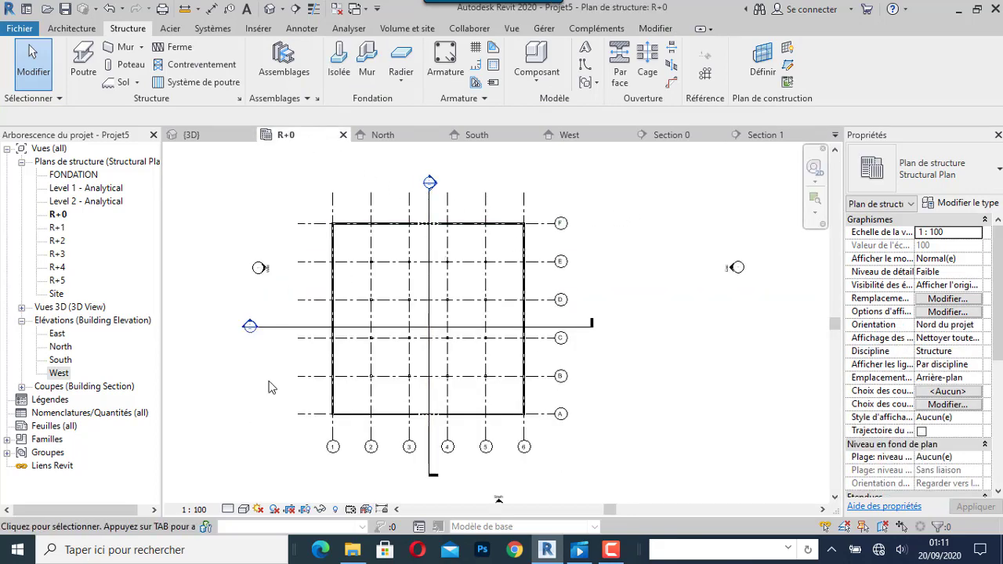
pyautogui.scroll(-2, 539, 338)
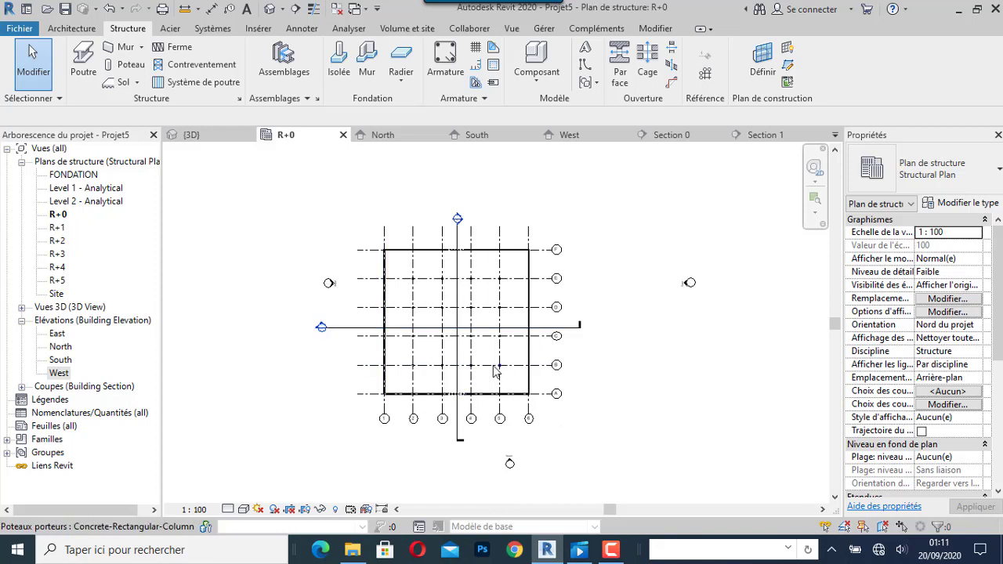
pyautogui.scroll(1, 323, 329)
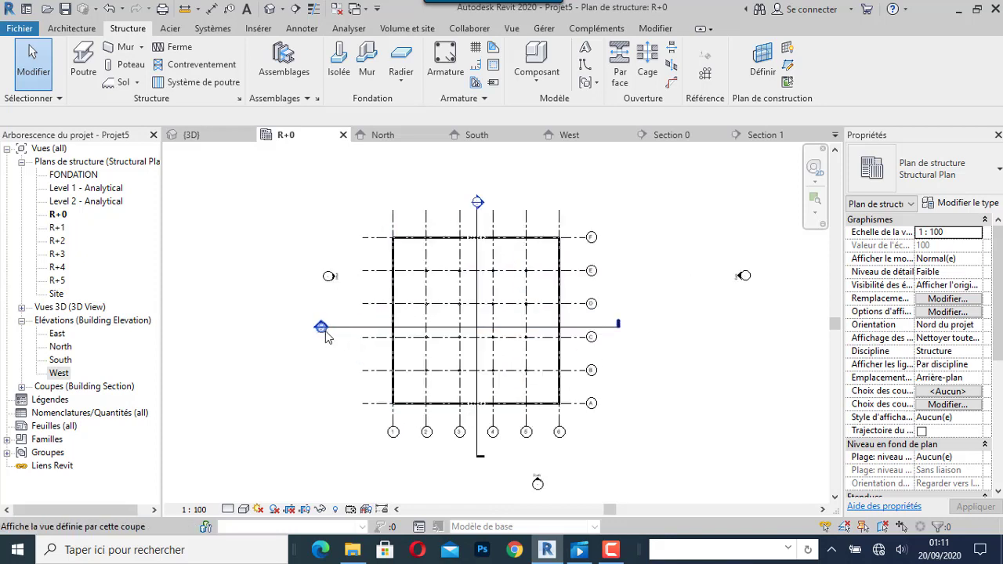